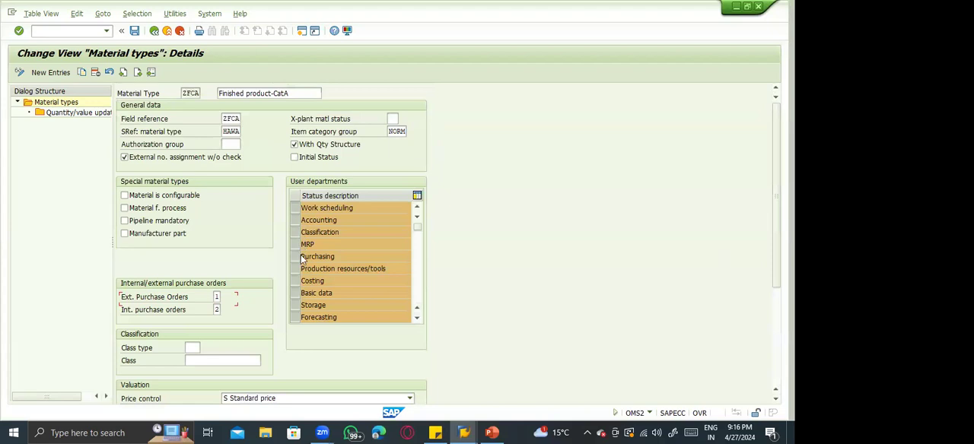
{"action": "left_click", "coordinate": [297, 257]}
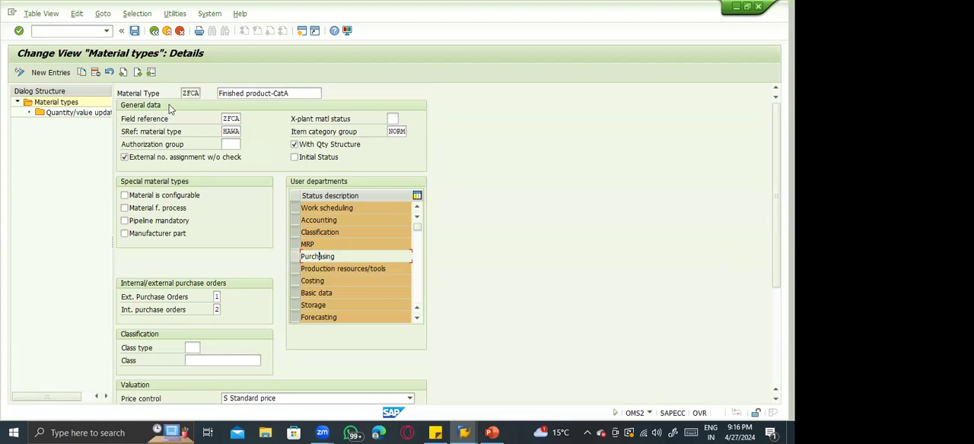
{"action": "key", "text": "Return"}
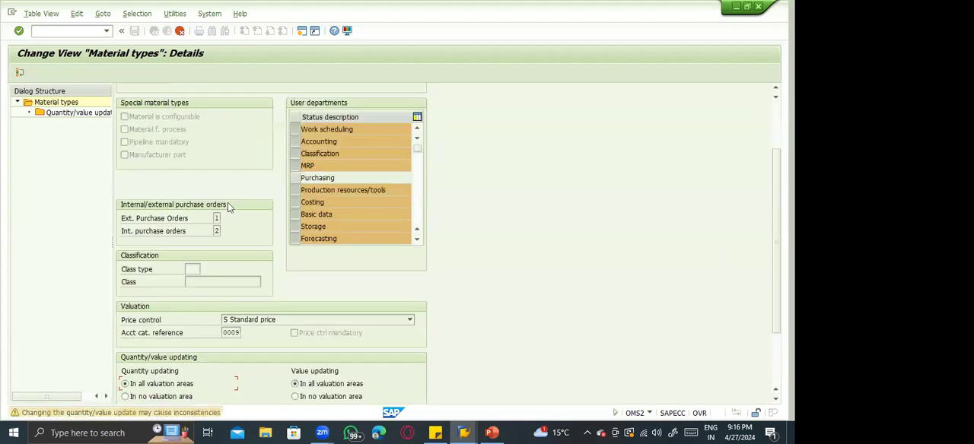
{"action": "key", "text": "Return"}
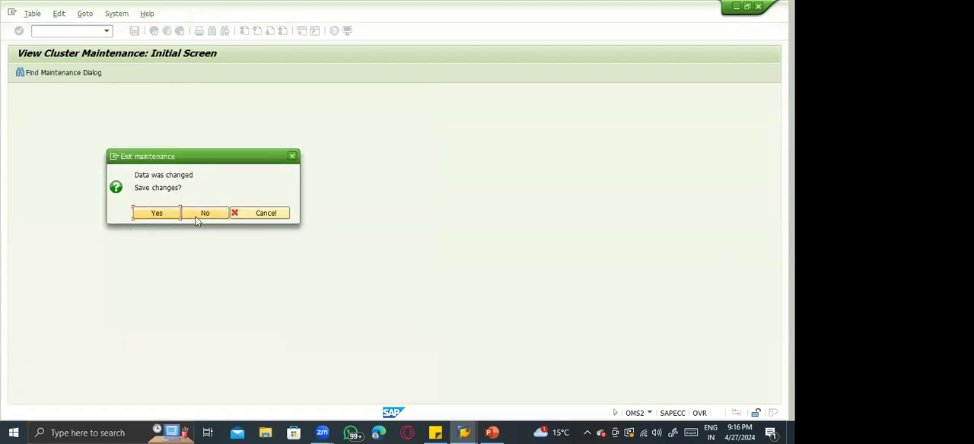
{"action": "left_click", "coordinate": [197, 218]}
Run transaction OMS2, position the material types list on ZFCA and open its details.
{"action": "type", "text": "oms2"}
{"action": "key", "text": "Return"}
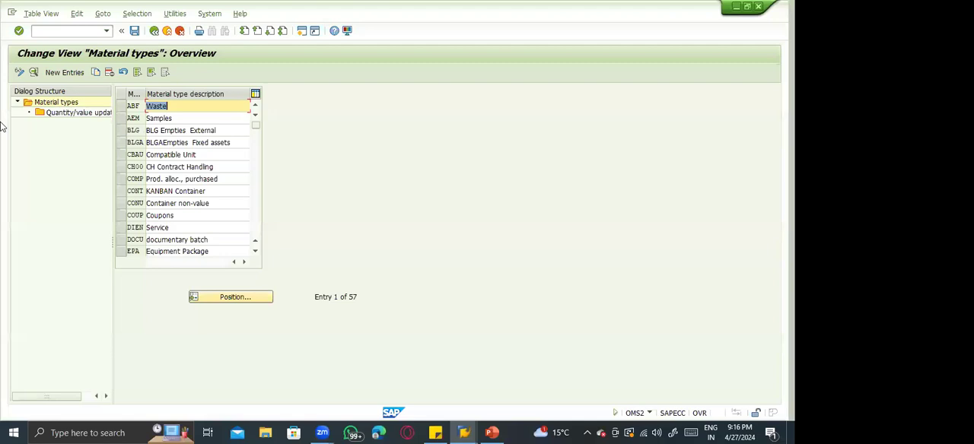
{"action": "left_click", "coordinate": [235, 297]}
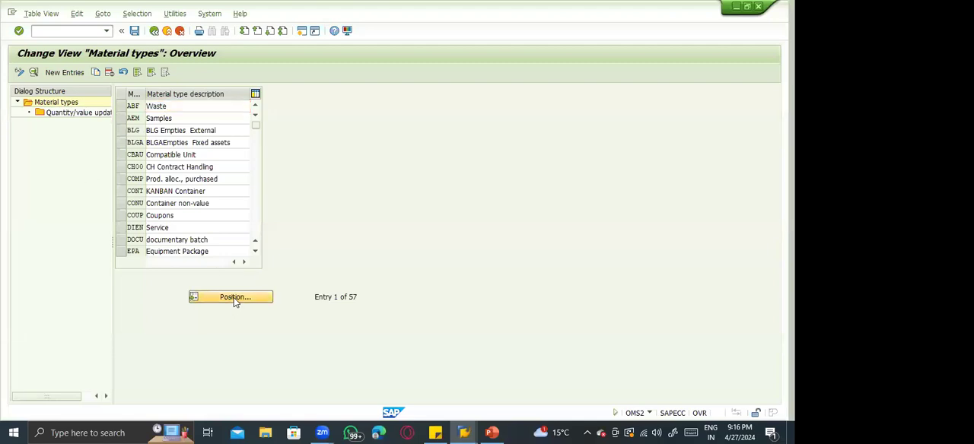
{"action": "type", "text": "zfca"}
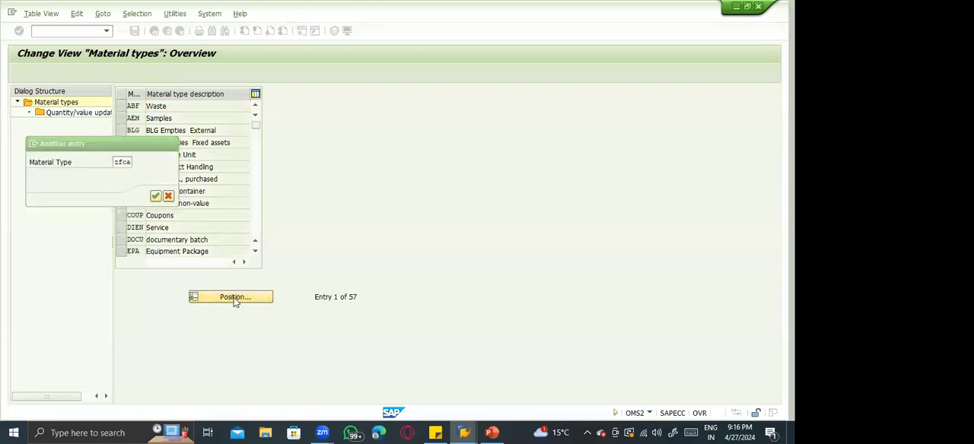
{"action": "key", "text": "Return"}
{"action": "double_click", "coordinate": [187, 109]}
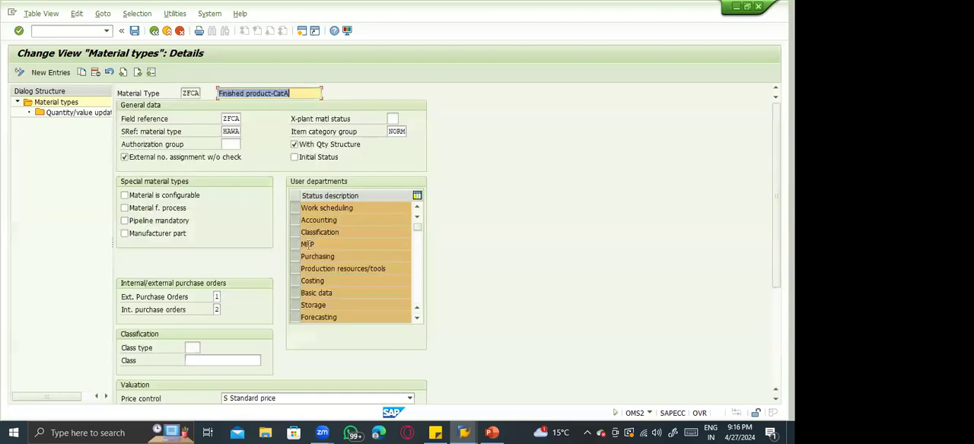
Open the Create Material transaction MM01 in a separate session.
{"action": "left_click", "coordinate": [330, 220]}
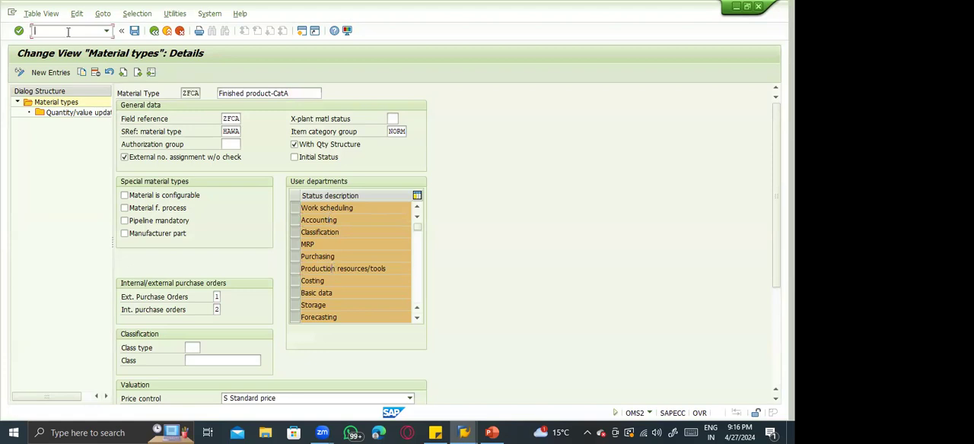
{"action": "type", "text": "/nOMS2"}
{"action": "key", "text": "Return"}
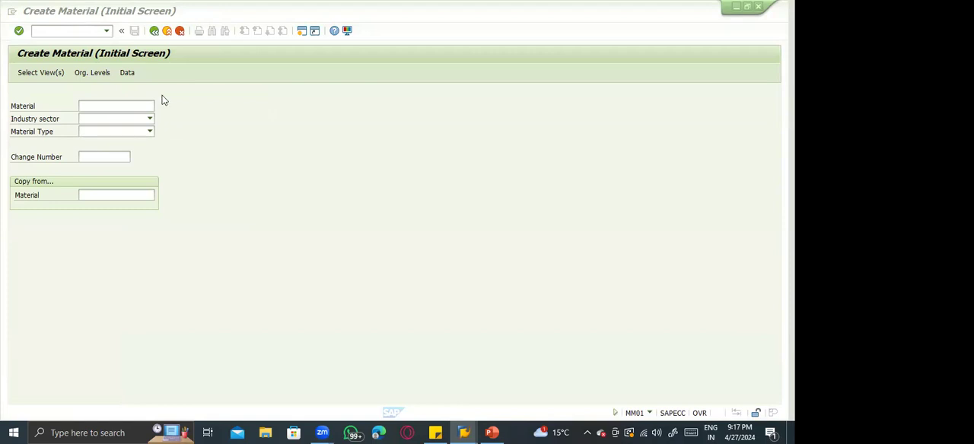
Choose material type ZFCA and industry sector Mechanical Engineering for the new material, and bring up the view selection.
{"action": "left_click", "coordinate": [120, 131]}
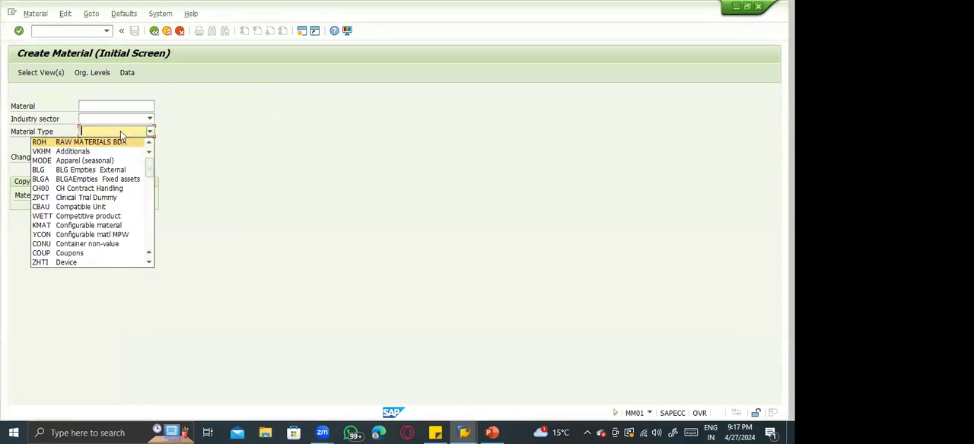
{"action": "key", "text": "Down"}
{"action": "key", "text": "Down"}
{"action": "key", "text": "Down"}
{"action": "key", "text": "Down"}
{"action": "key", "text": "Down"}
{"action": "key", "text": "Down"}
{"action": "key", "text": "Down"}
{"action": "key", "text": "Down"}
{"action": "key", "text": "Down"}
{"action": "key", "text": "Down"}
{"action": "key", "text": "Down"}
{"action": "key", "text": "Down"}
{"action": "key", "text": "Down"}
{"action": "key", "text": "Down"}
{"action": "key", "text": "Down"}
{"action": "key", "text": "Down"}
{"action": "key", "text": "Down"}
{"action": "key", "text": "Down"}
{"action": "key", "text": "Down"}
{"action": "key", "text": "Down"}
{"action": "key", "text": "Return"}
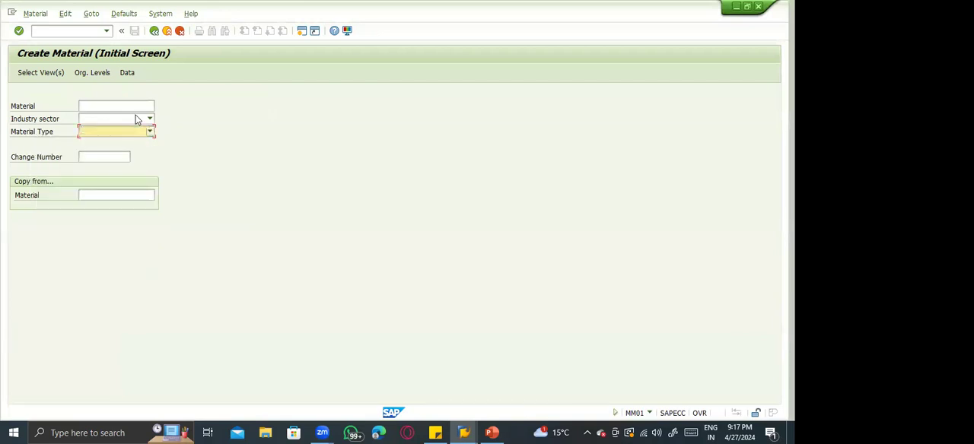
{"action": "left_click", "coordinate": [137, 120]}
{"action": "key", "text": "m"}
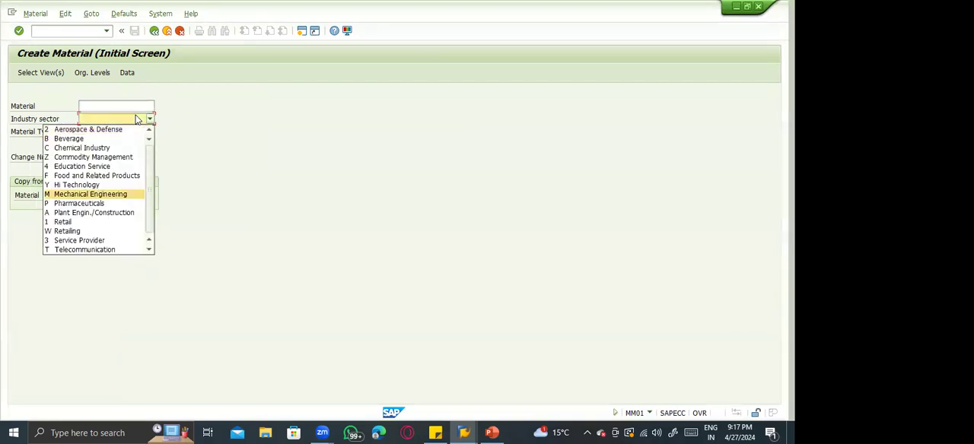
{"action": "key", "text": "Return"}
{"action": "key", "text": "Return"}
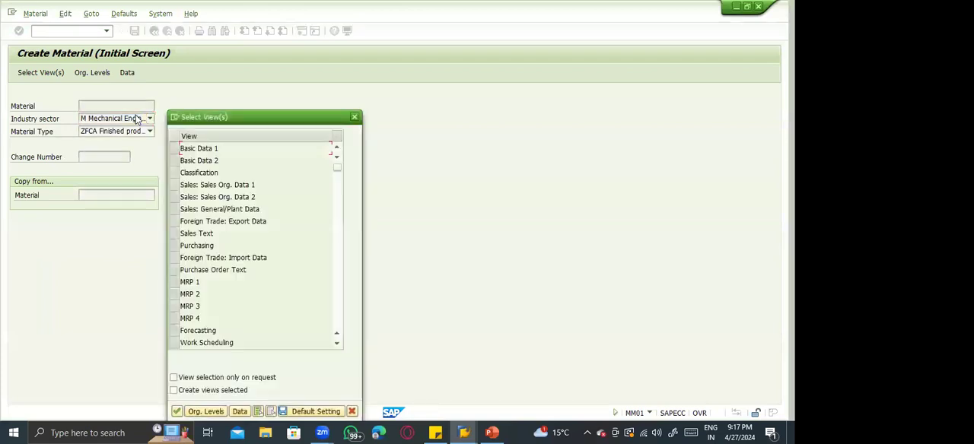
Compare the Purchasing and MRP views offered for the material with the ZFCA user departments, and close the view selection.
{"action": "left_click", "coordinate": [180, 248]}
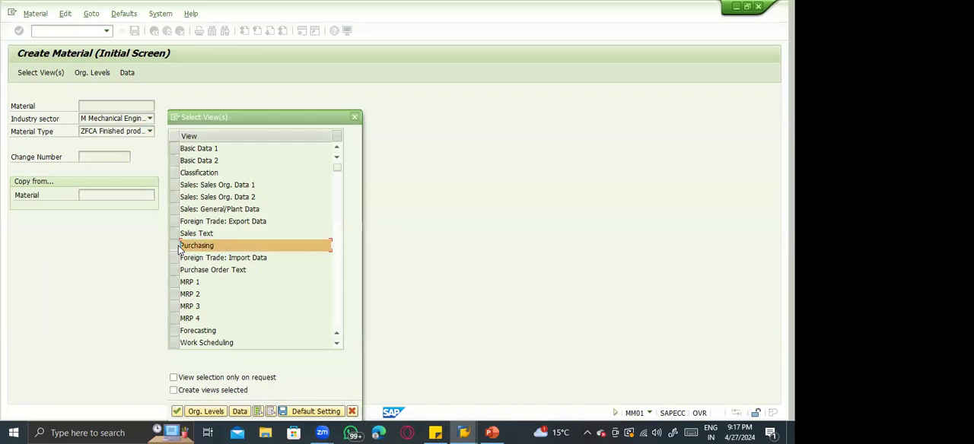
{"action": "key", "text": "alt+Tab"}
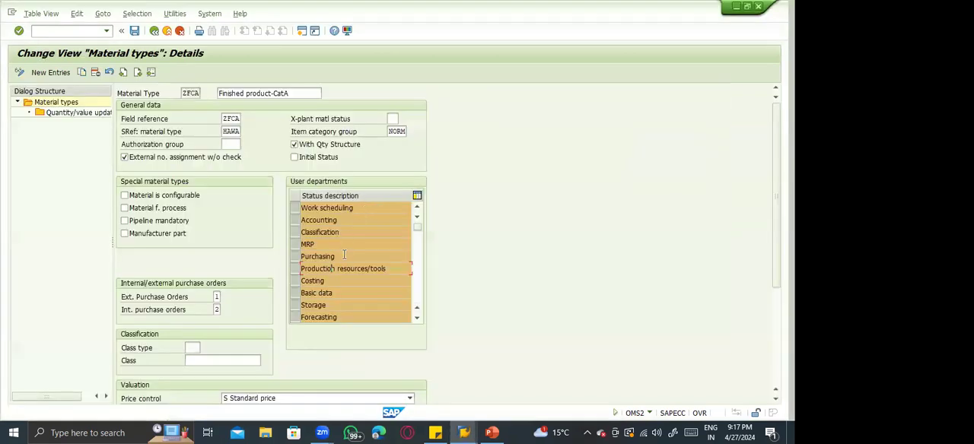
{"action": "key", "text": "alt+Tab"}
{"action": "key", "text": "alt+Tab"}
{"action": "key", "text": "alt+Tab"}
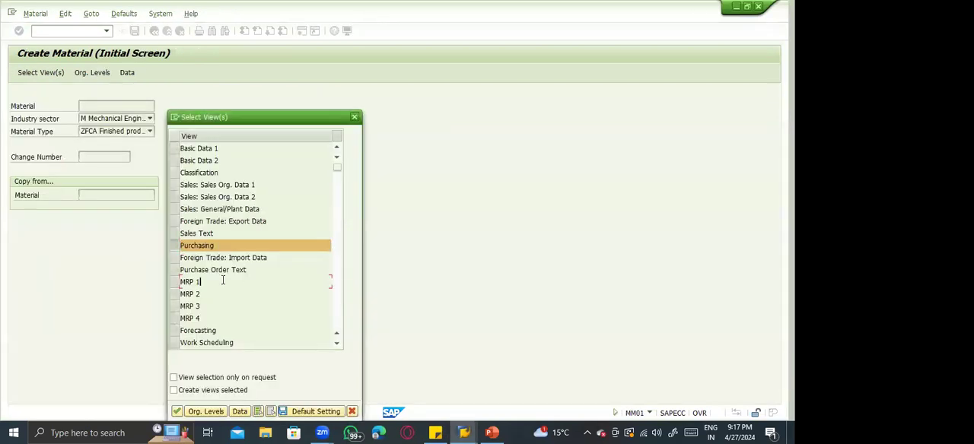
{"action": "key", "text": "Escape"}
{"action": "key", "text": "alt+Tab"}
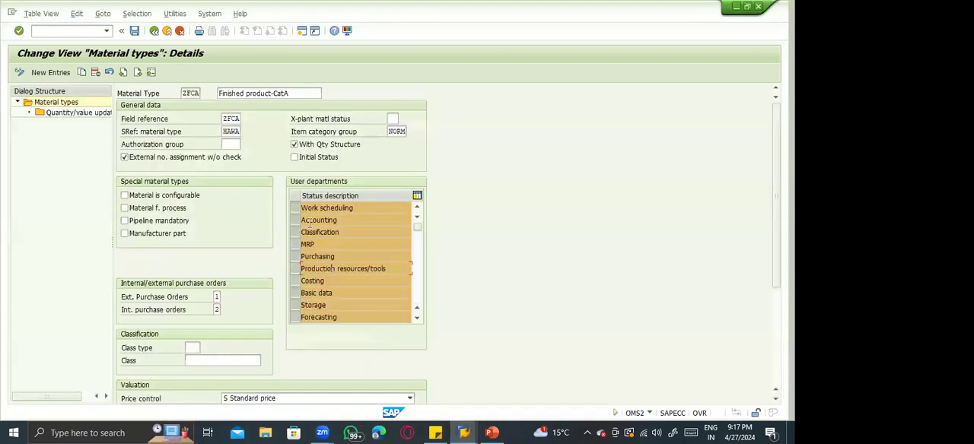
Deselect the MRP and Purchasing user departments for material type ZFCA and save the change.
{"action": "left_click", "coordinate": [297, 245]}
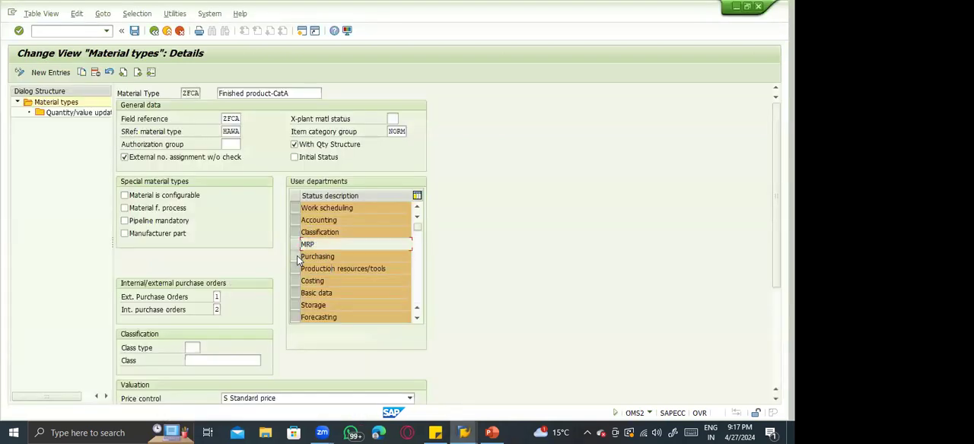
{"action": "left_click", "coordinate": [298, 259]}
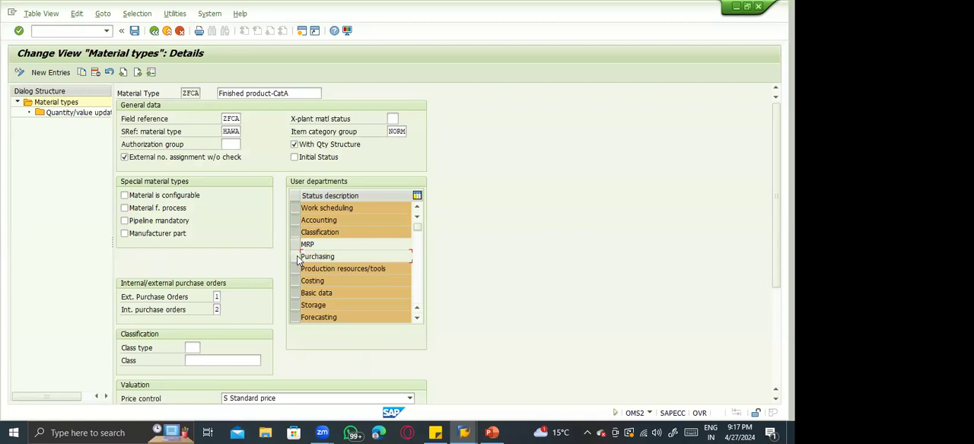
{"action": "left_click", "coordinate": [134, 31]}
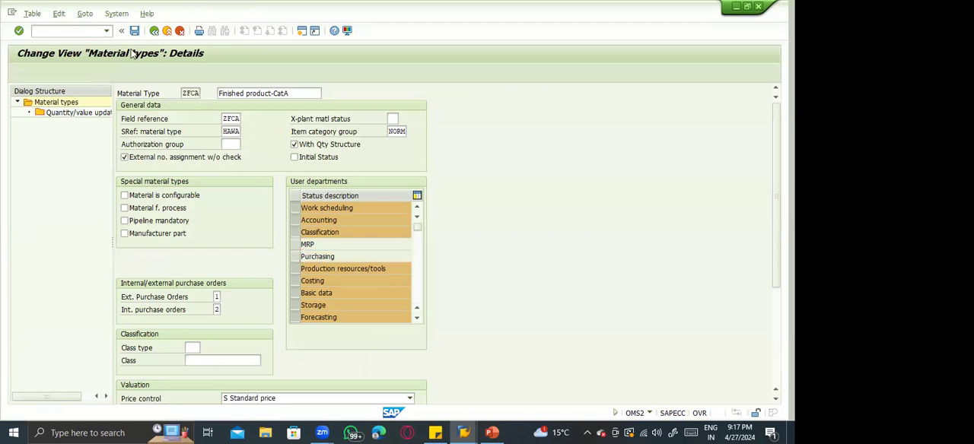
{"action": "left_click", "coordinate": [171, 196]}
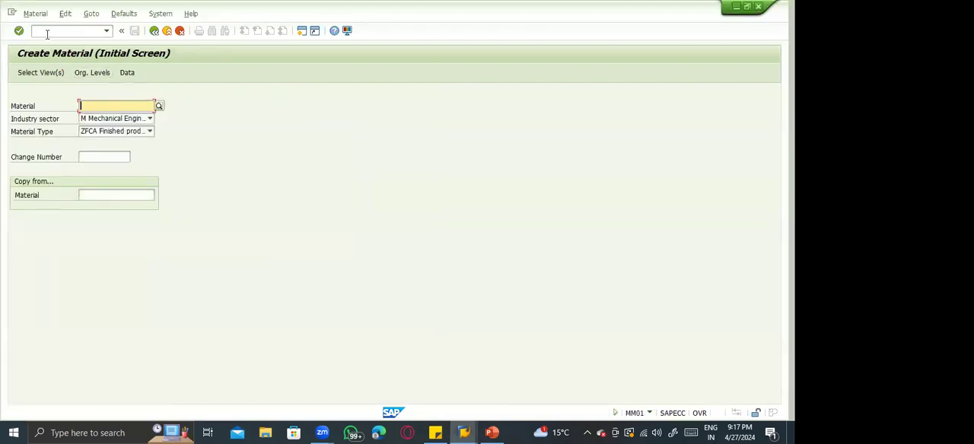
Restart MM01 and bring up the views available for a ZFCA material in Mechanical Engineering.
{"action": "left_click", "coordinate": [47, 32]}
{"action": "type", "text": "/nmm01"}
{"action": "key", "text": "Return"}
{"action": "left_click", "coordinate": [85, 70]}
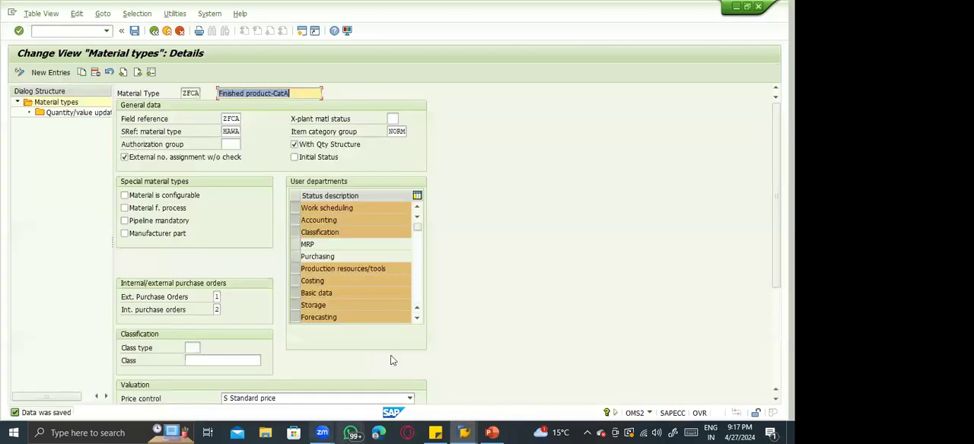
Switch to the PowerPoint deck and complete item 7, User departments, with "Which views are needed for material type".
{"action": "key", "text": "alt+Tab"}
{"action": "key", "text": "alt+Tab"}
{"action": "key", "text": "alt+Tab"}
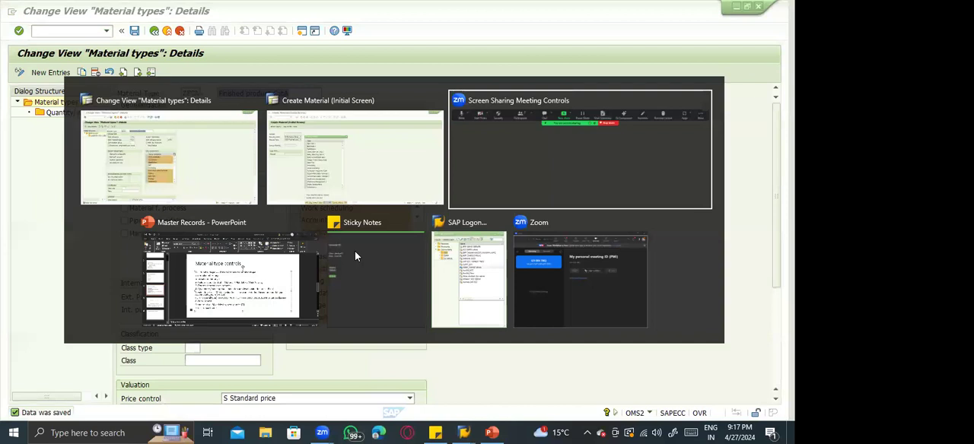
{"action": "type", "text": "Wh"}
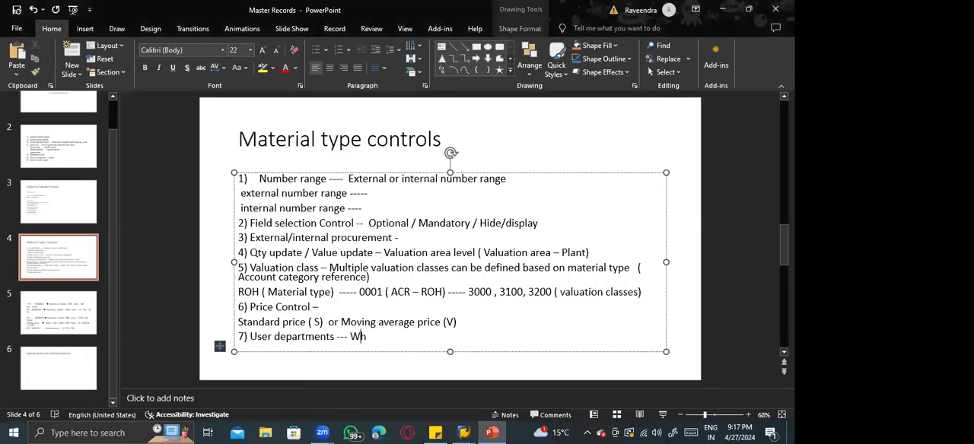
{"action": "type", "text": "ich views ae"}
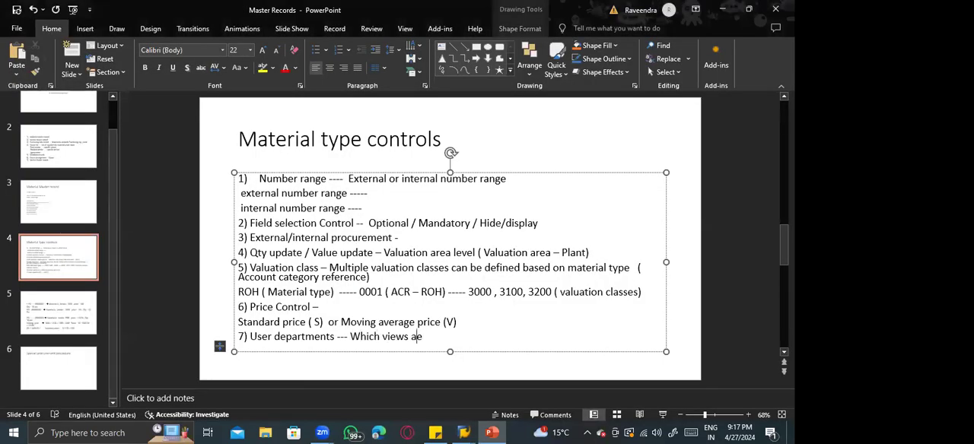
{"action": "key", "text": "BackSpace"}
{"action": "type", "text": "re  needed t"}
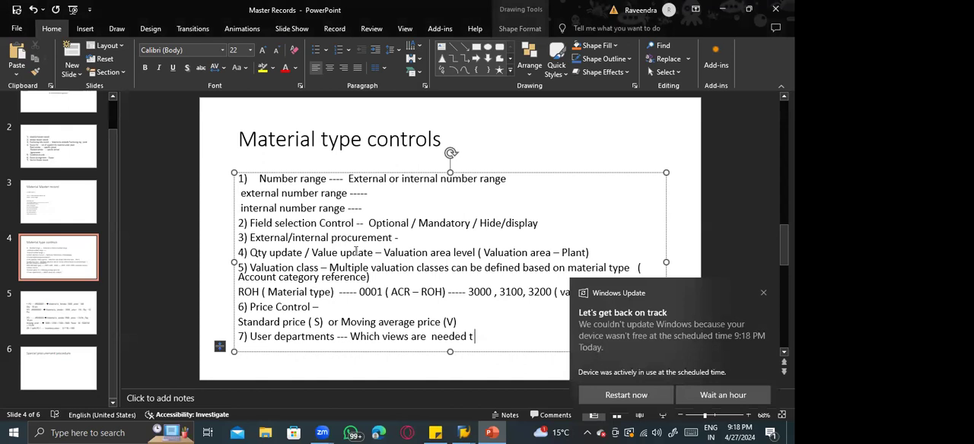
{"action": "key", "text": "BackSpace"}
{"action": "type", "text": "for materil tyo"}
{"action": "key", "text": "BackSpace"}
{"action": "key", "text": "BackSpace"}
{"action": "key", "text": "BackSpace"}
{"action": "key", "text": "BackSpace"}
{"action": "key", "text": "BackSpace"}
{"action": "key", "text": "BackSpace"}
{"action": "type", "text": "ial type"}
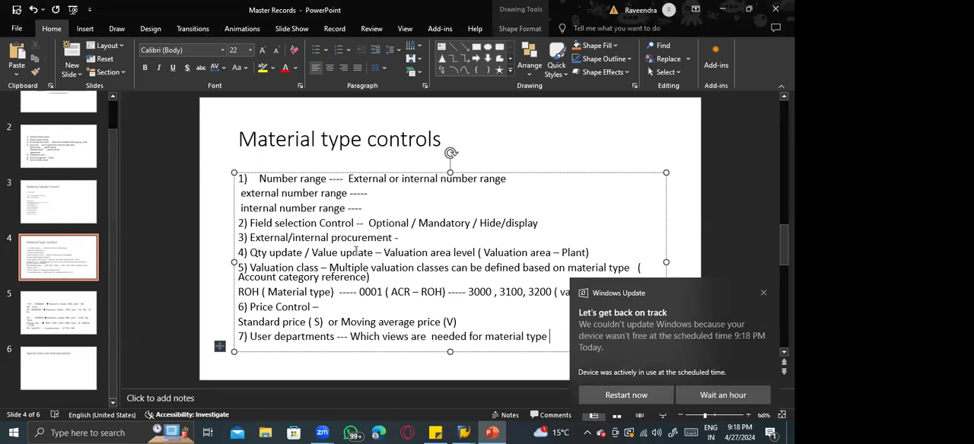
Dismiss the Windows Update notification.
{"action": "key", "text": "alt+Tab"}
{"action": "key", "text": "alt+Tab"}
{"action": "key", "text": "alt+Tab"}
{"action": "key", "text": "alt+Tab"}
{"action": "left_click", "coordinate": [765, 292]}
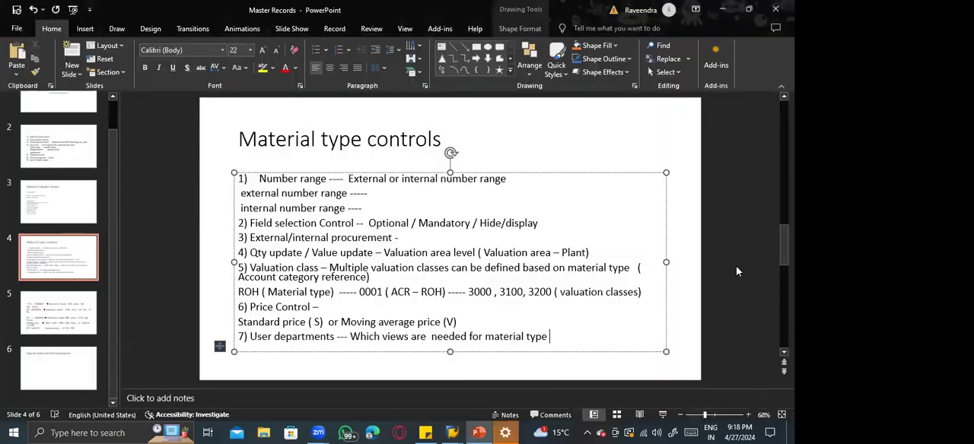
Switch back to SAP and compare the MM01 view list with the ZFCA user departments side by side, then maximize the material type window.
{"action": "key", "text": "alt+Tab"}
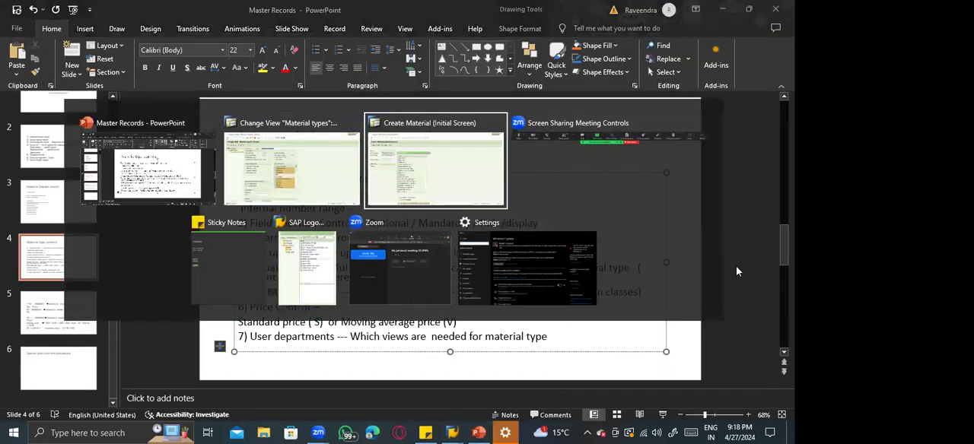
{"action": "key", "text": "alt+Tab"}
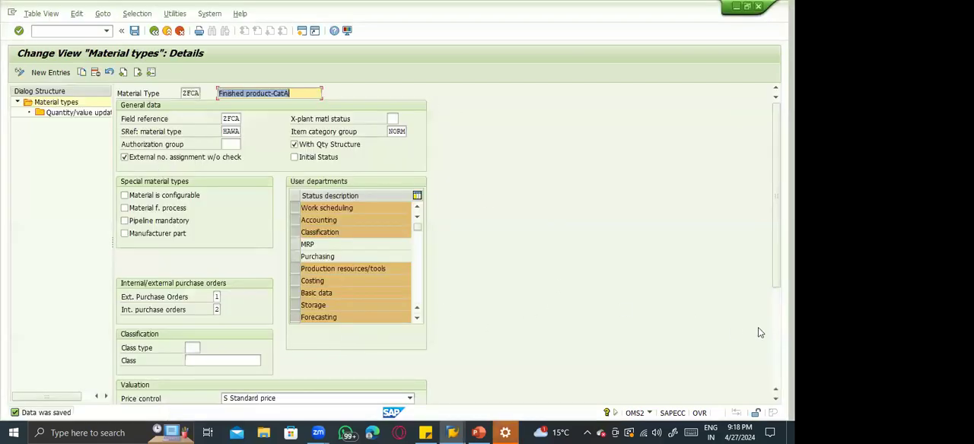
{"action": "scroll", "coordinate": [761, 333], "scroll_direction": "down", "scroll_amount": 3}
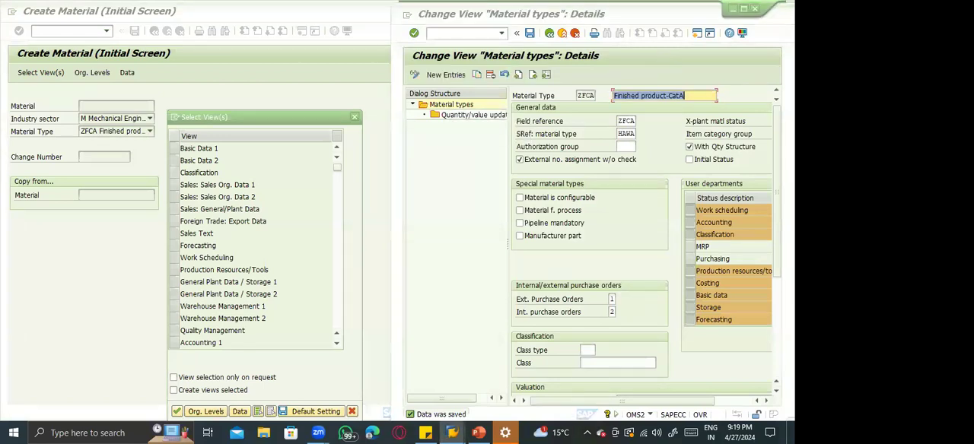
{"action": "left_click", "coordinate": [746, 10]}
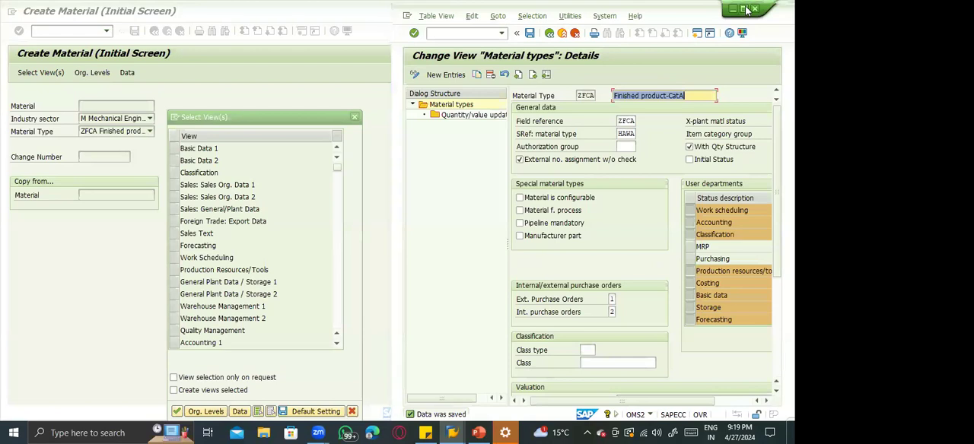
{"action": "left_click", "coordinate": [746, 10]}
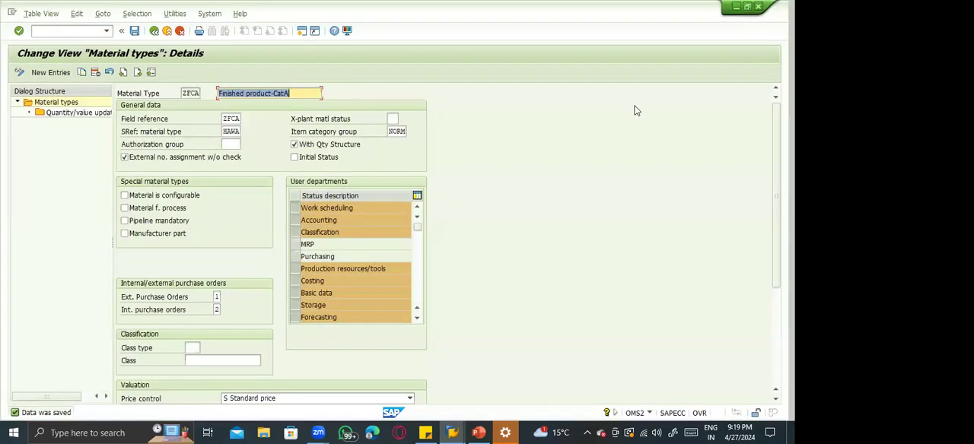
Leave the material type maintenance and open the SAP Customizing Implementation Guide through transaction SPRO.
{"action": "left_click", "coordinate": [167, 32]}
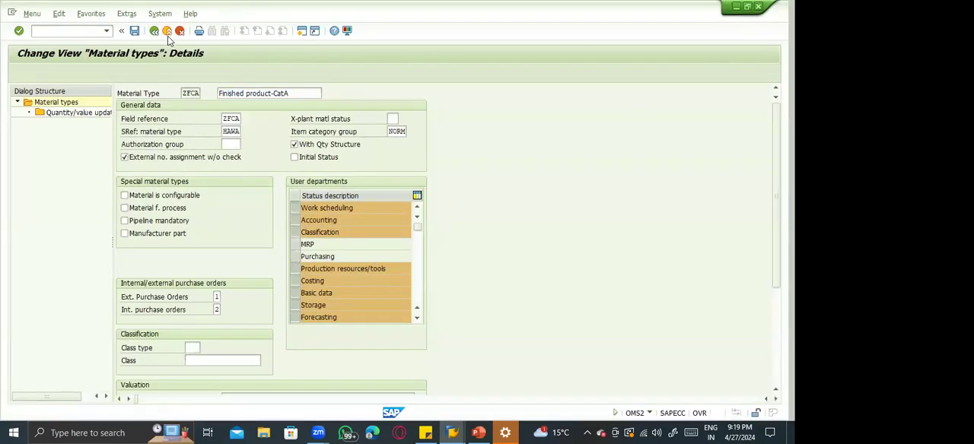
{"action": "type", "text": "spro"}
{"action": "key", "text": "Return"}
{"action": "left_click", "coordinate": [61, 73]}
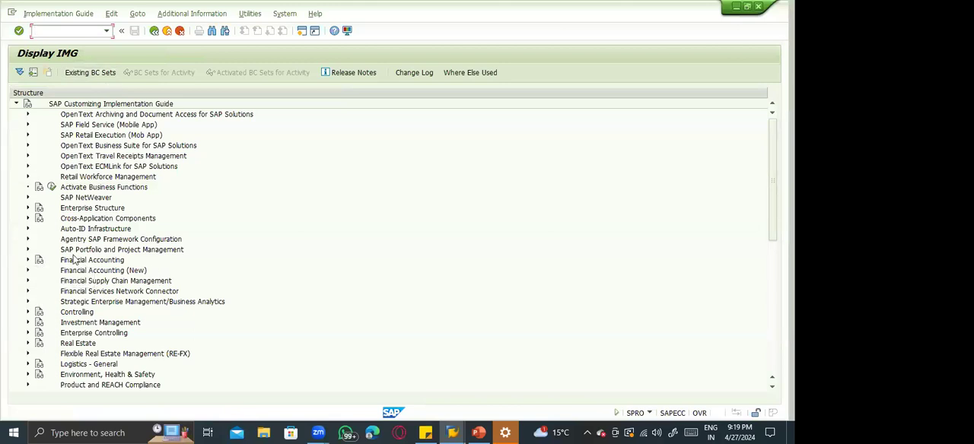
Expand Logistics - General, Material Master and Configuring the Material Master in the implementation guide.
{"action": "left_click", "coordinate": [27, 364]}
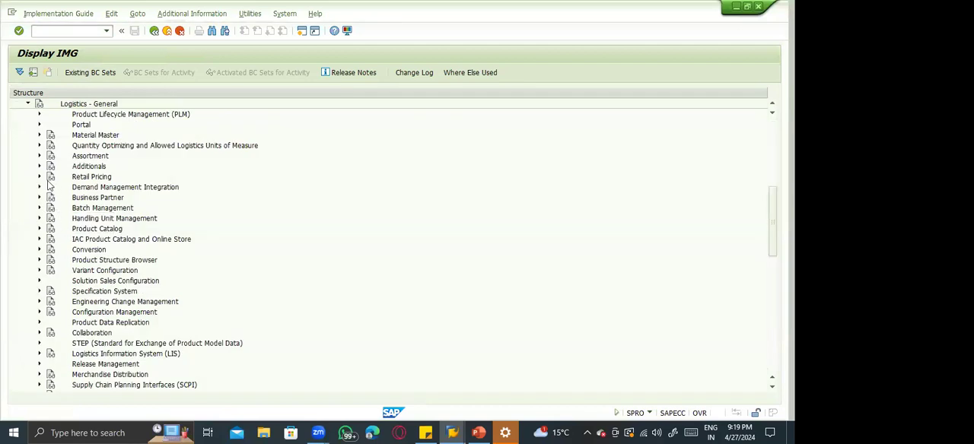
{"action": "left_click", "coordinate": [39, 135]}
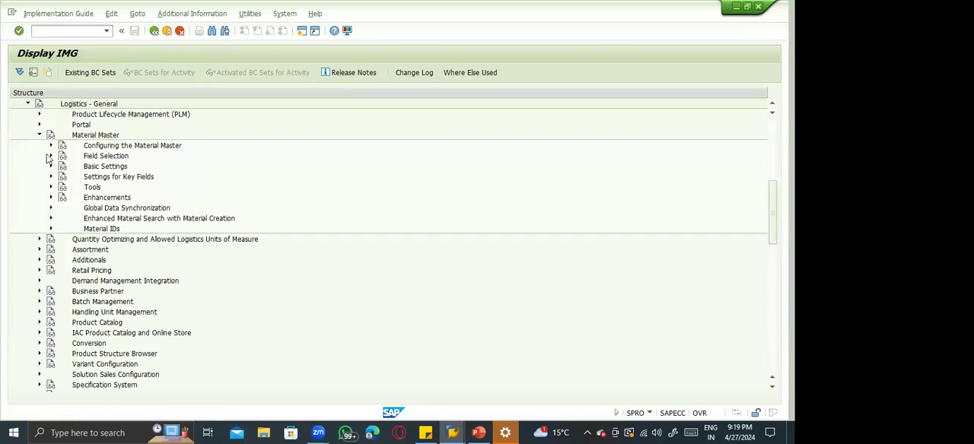
{"action": "left_click", "coordinate": [51, 145]}
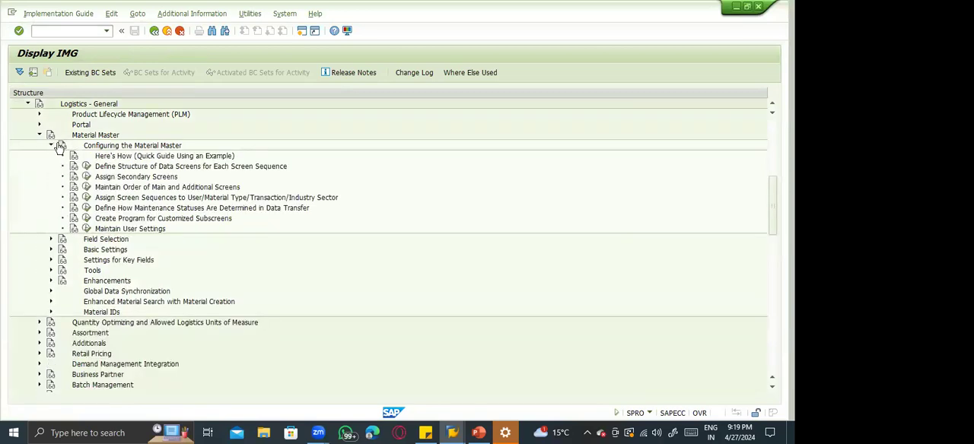
{"action": "left_click", "coordinate": [135, 167]}
{"action": "left_click", "coordinate": [135, 177]}
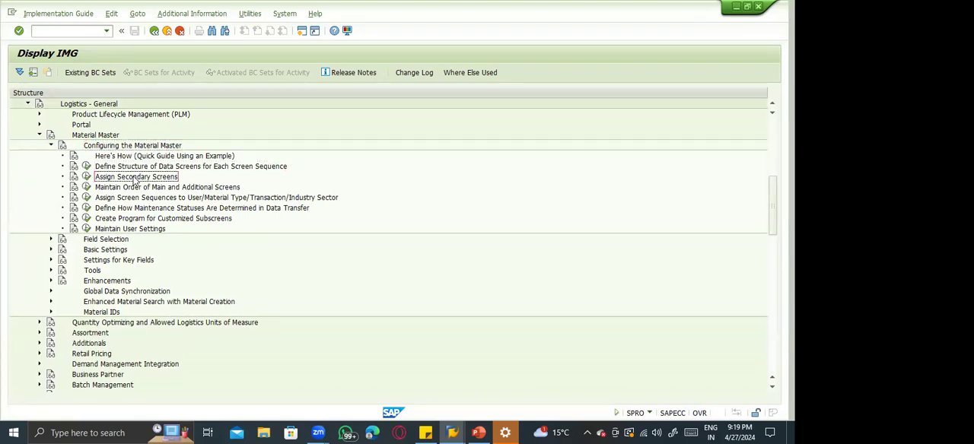
Switch to the MM01 session, open the Basic Data 1 view for material type ZFCA and inspect the material number and description fields.
{"action": "key", "text": "alt+Tab"}
{"action": "key", "text": "alt+Tab"}
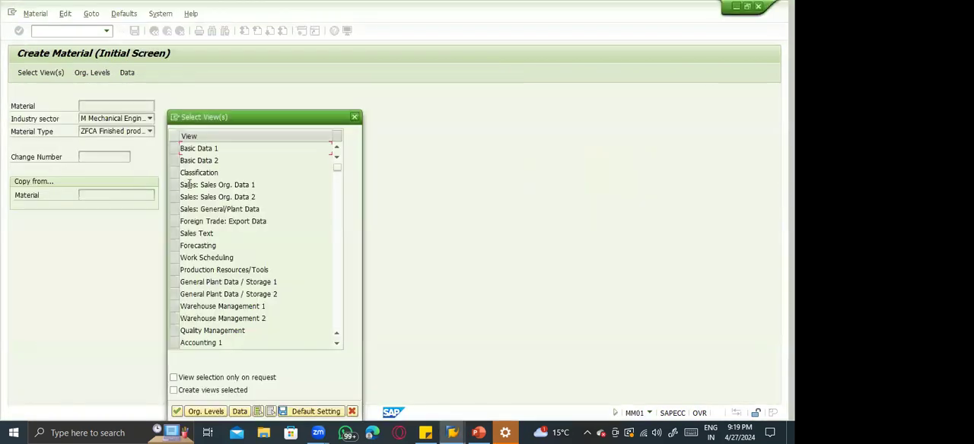
{"action": "left_click", "coordinate": [174, 148]}
{"action": "key", "text": "Return"}
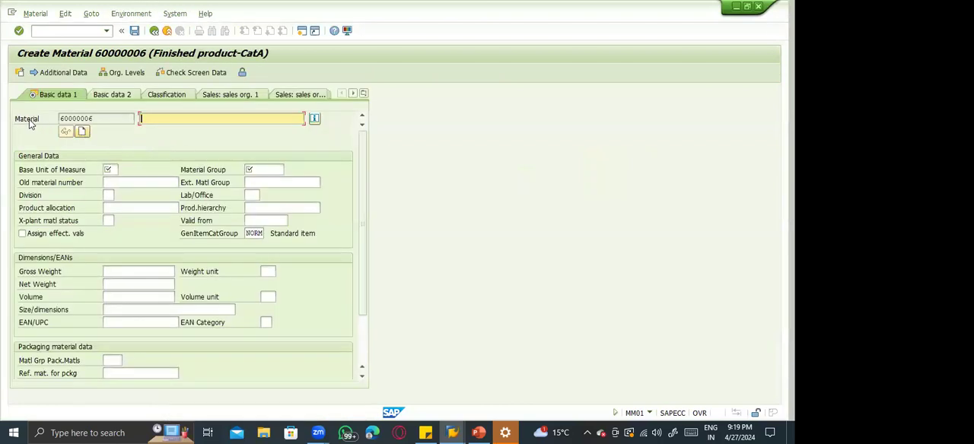
{"action": "left_click", "coordinate": [85, 118]}
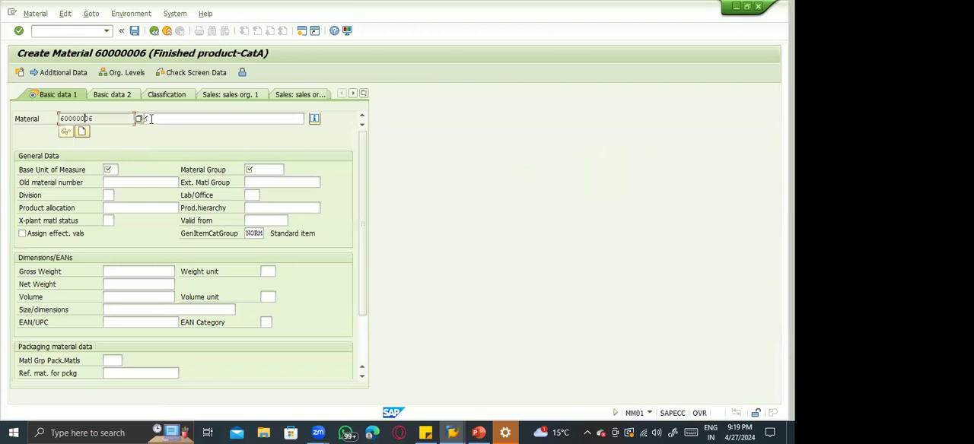
{"action": "left_click", "coordinate": [151, 119]}
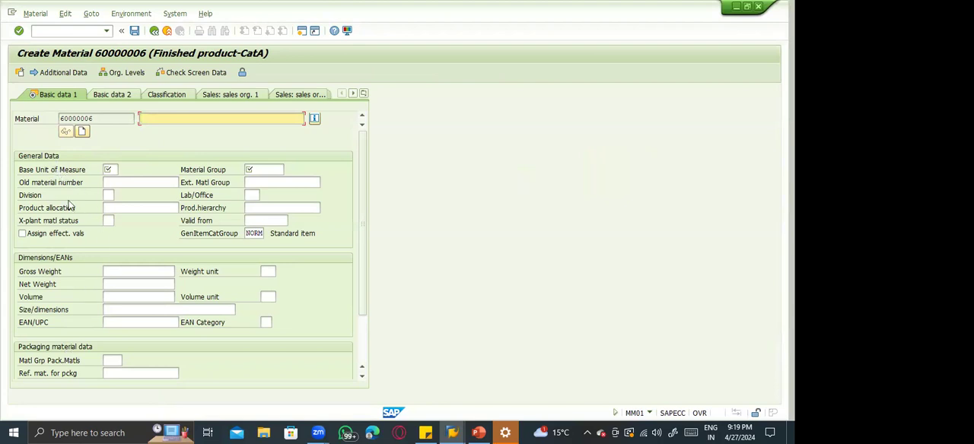
Return to the implementation guide and execute Define Structure of Data Screens for Each Screen Sequence.
{"action": "key", "text": "alt+Tab"}
{"action": "left_click", "coordinate": [160, 168]}
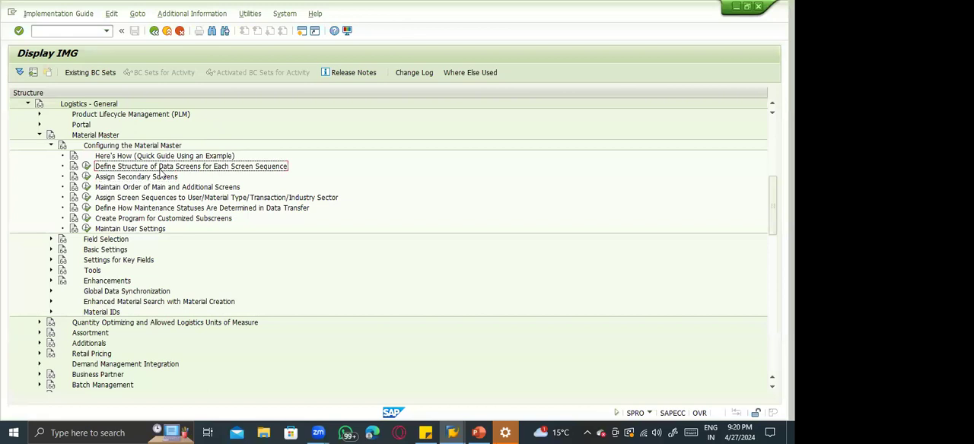
{"action": "left_click", "coordinate": [88, 166]}
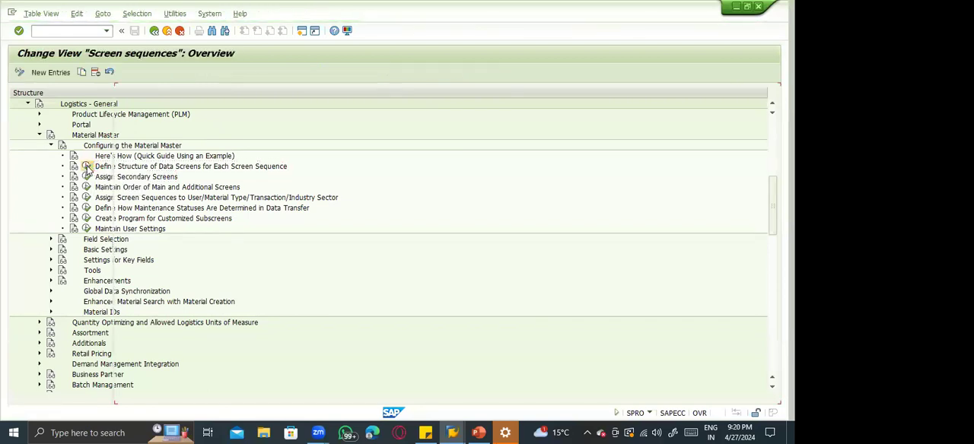
Review the screen sequences, then open the data screens of sequence 21, Std ind.(short) tab pages.
{"action": "left_click", "coordinate": [172, 130]}
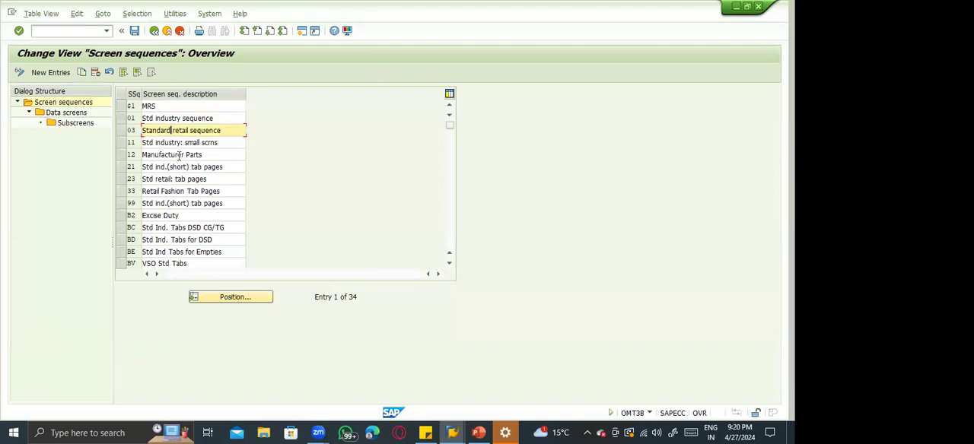
{"action": "left_click", "coordinate": [129, 167]}
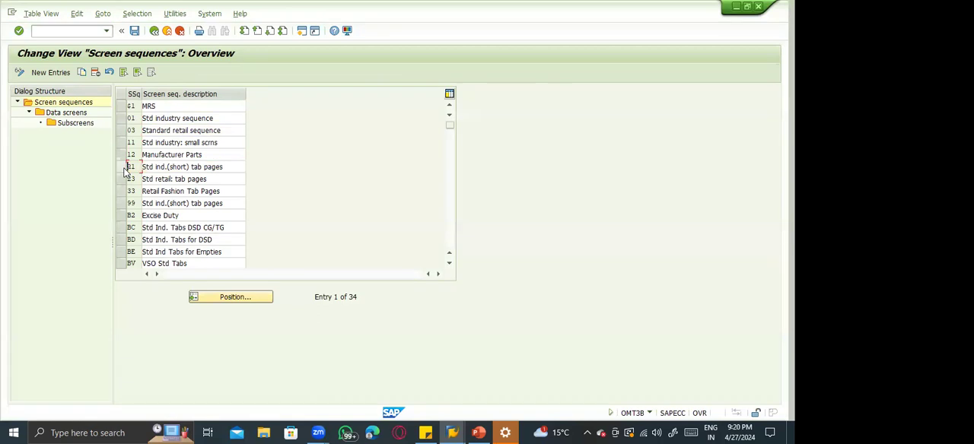
{"action": "left_click", "coordinate": [169, 203]}
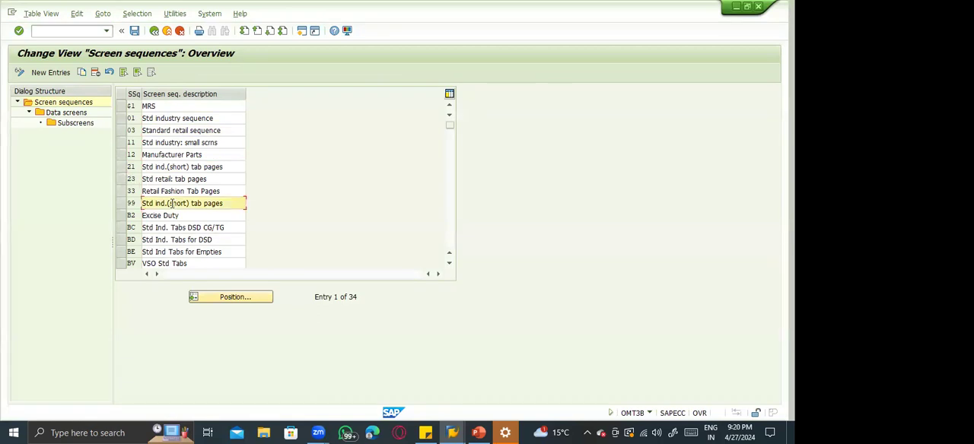
{"action": "left_click", "coordinate": [162, 155]}
{"action": "left_click", "coordinate": [162, 215]}
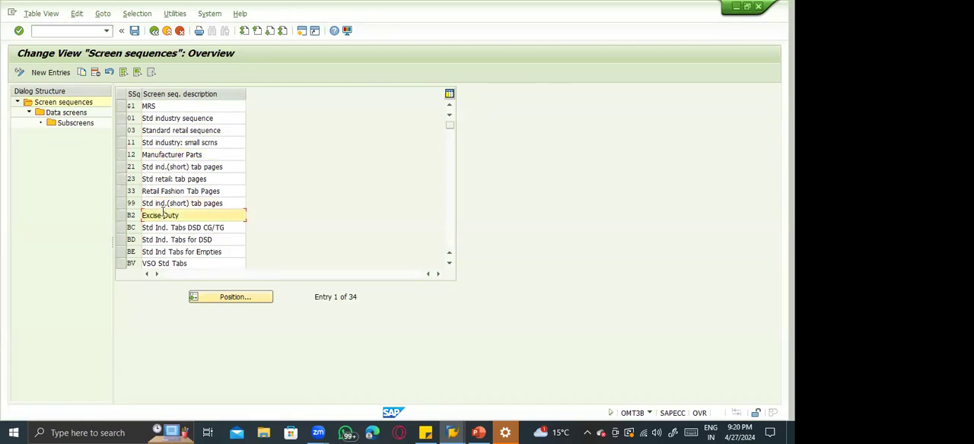
{"action": "left_click", "coordinate": [158, 167]}
{"action": "left_click", "coordinate": [127, 169]}
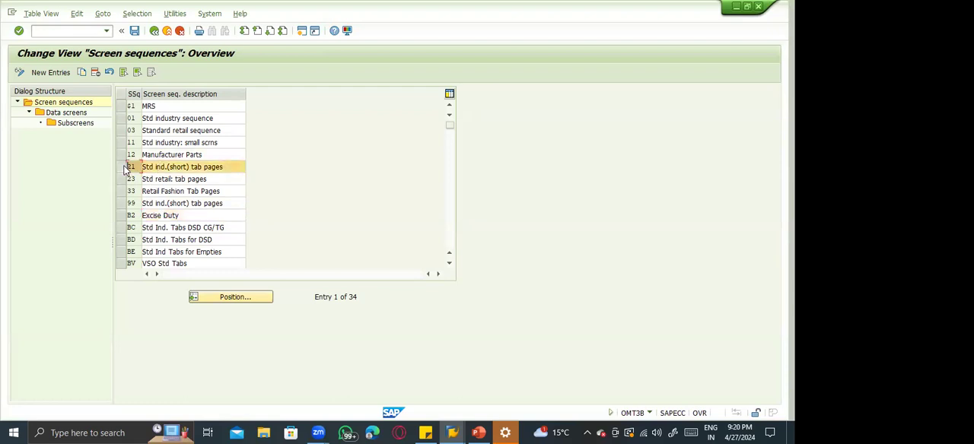
{"action": "double_click", "coordinate": [66, 112]}
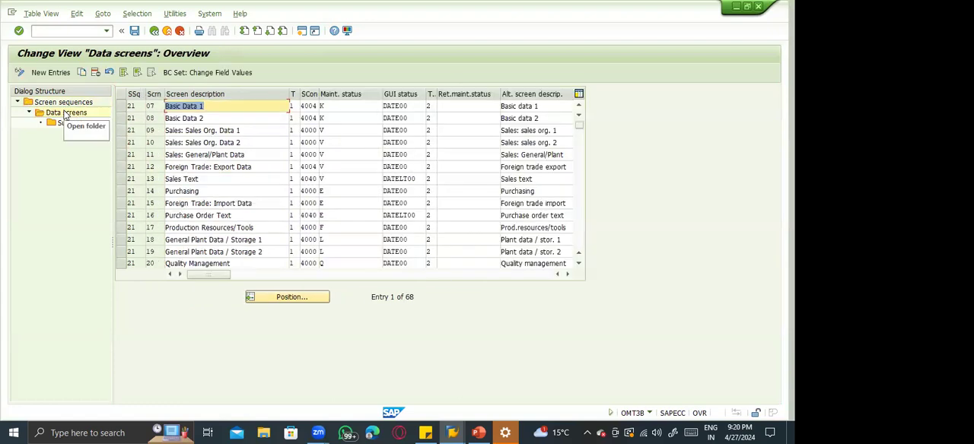
{"action": "left_click", "coordinate": [229, 121]}
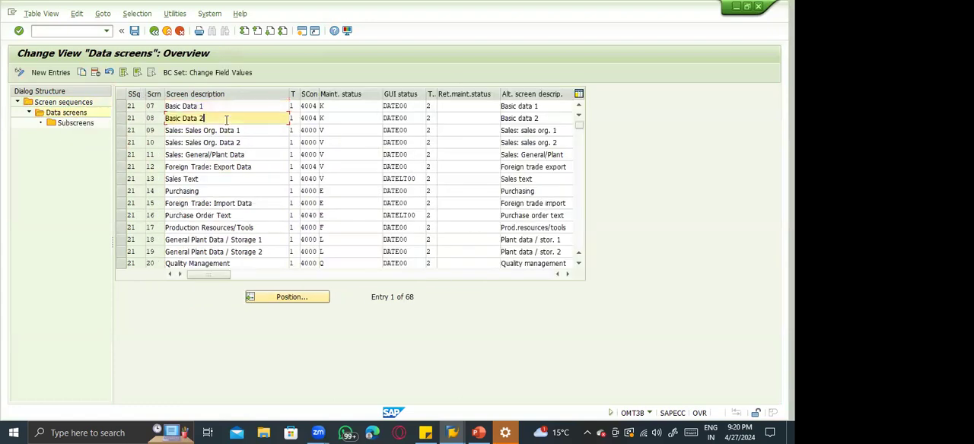
{"action": "left_click", "coordinate": [245, 129]}
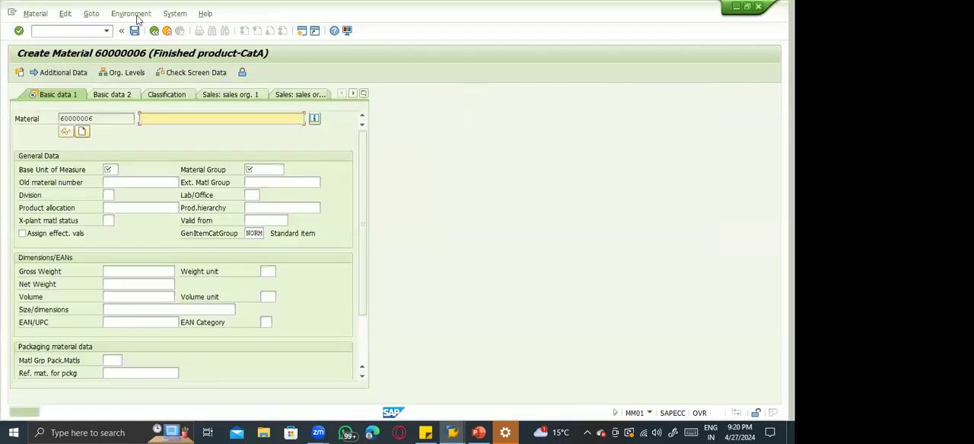
Restart transaction MM01 in the create material session and open the Basic Data 1 view for ZFCA.
{"action": "left_click", "coordinate": [71, 30]}
{"action": "type", "text": "/nmm01"}
{"action": "key", "text": "Return"}
{"action": "key", "text": "Return"}
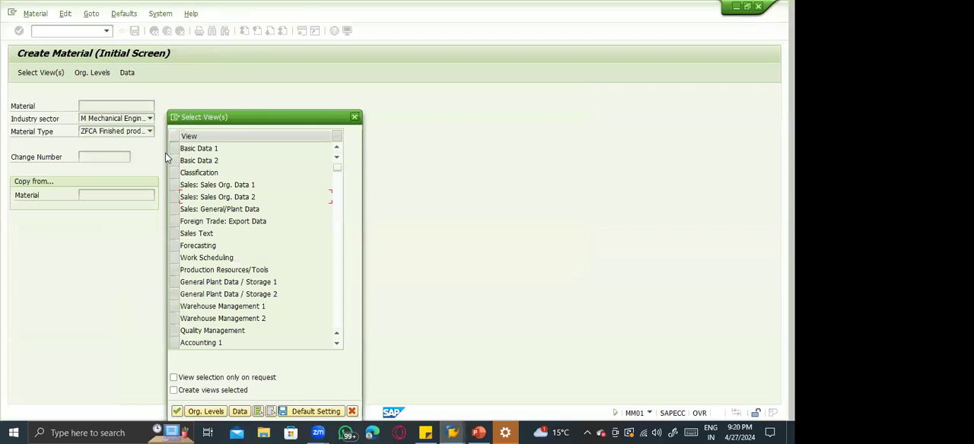
{"action": "left_click", "coordinate": [174, 148]}
{"action": "key", "text": "Return"}
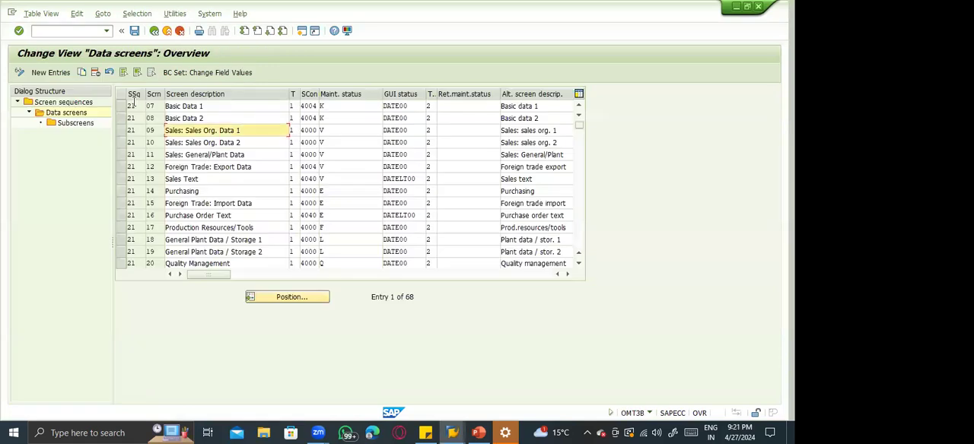
Go back to the data screens of sequence 21 and open the subscreens assigned to Basic Data 1.
{"action": "left_click", "coordinate": [120, 107]}
{"action": "left_click", "coordinate": [75, 124]}
{"action": "double_click", "coordinate": [76, 123]}
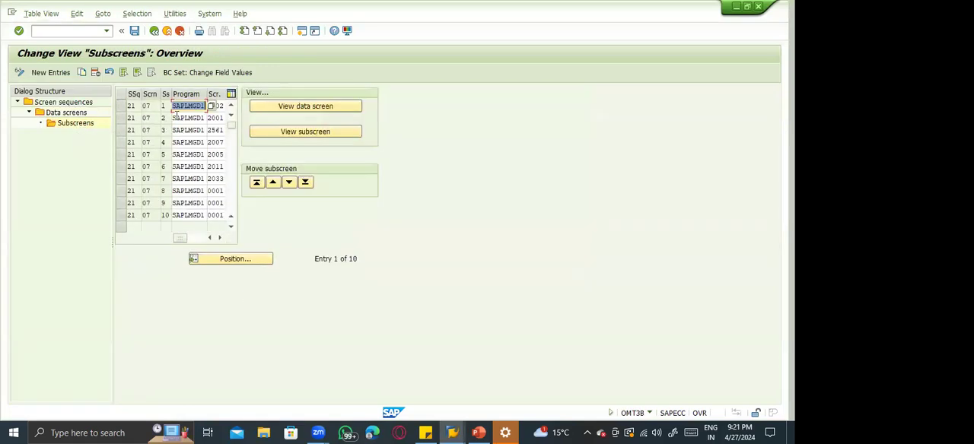
Examine the program and screen number of the first subscreen entry alongside the Basic data 1 tab in MM01.
{"action": "left_click", "coordinate": [188, 108]}
{"action": "key", "text": "Tab"}
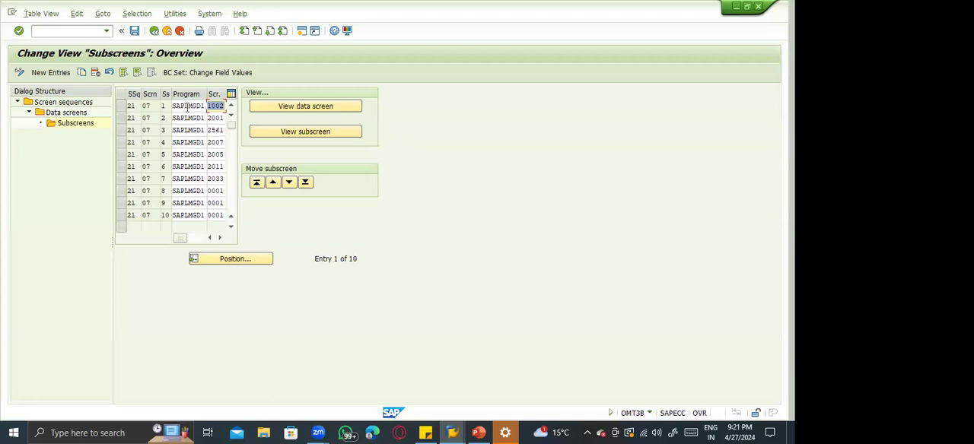
{"action": "left_click", "coordinate": [181, 106]}
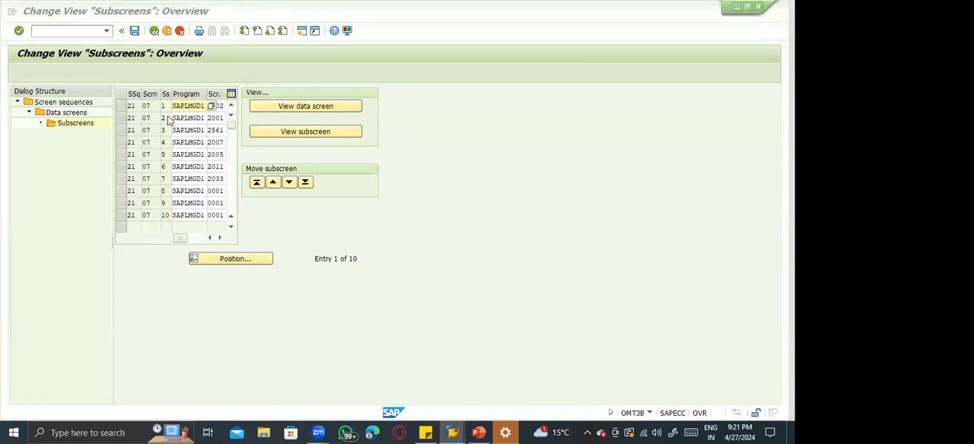
{"action": "key", "text": "alt+Tab"}
{"action": "left_click", "coordinate": [115, 167]}
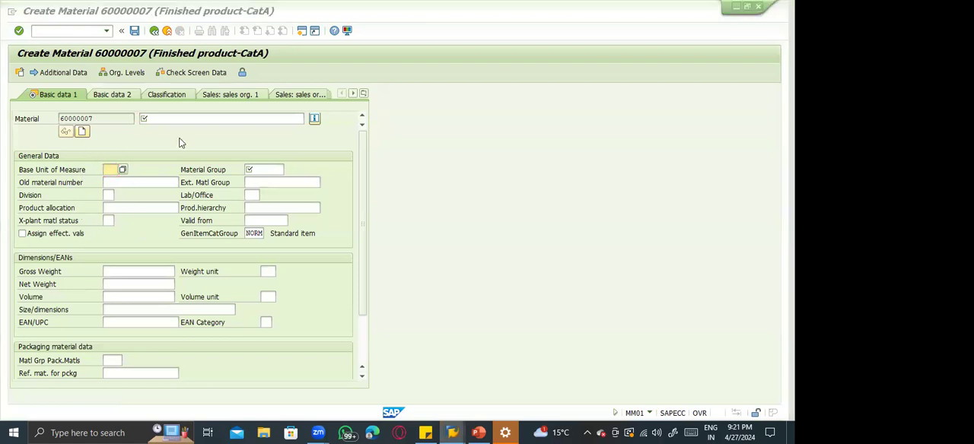
{"action": "key", "text": "alt+Tab"}
{"action": "left_click", "coordinate": [216, 105]}
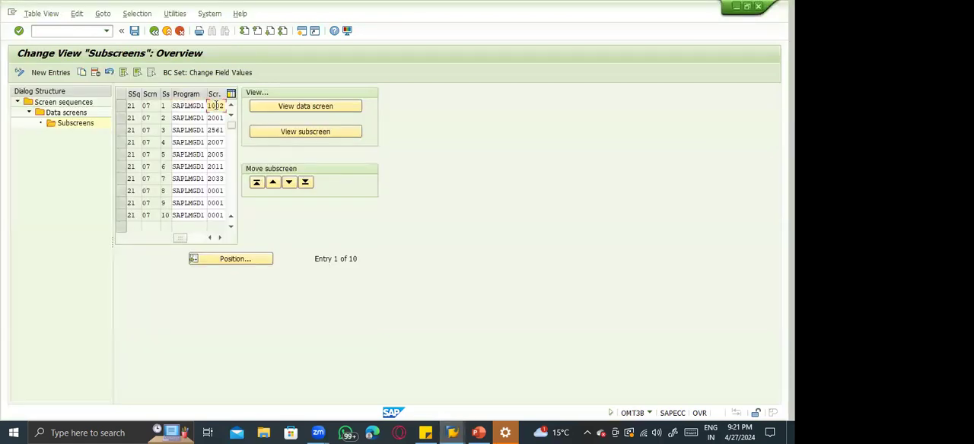
Preview subscreen SAPLMGD1 1002, compare it with the material number and description header in MM01, and return to the subscreen list.
{"action": "left_click", "coordinate": [120, 105]}
{"action": "left_click", "coordinate": [318, 134]}
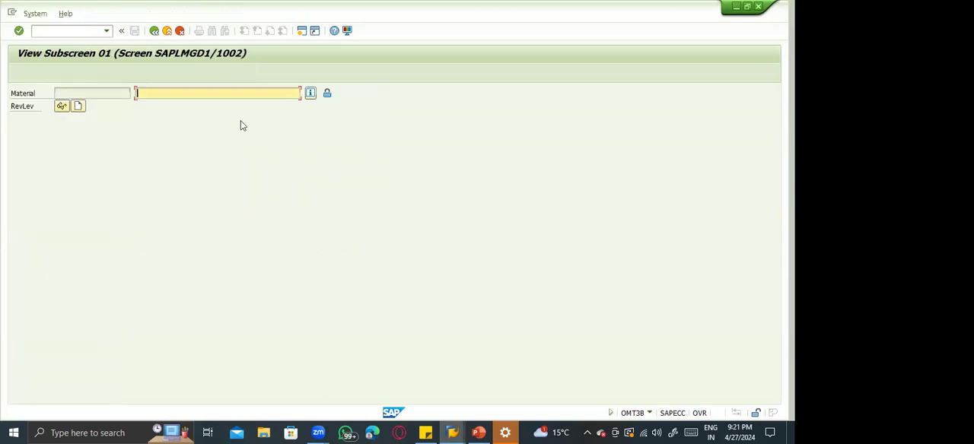
{"action": "left_click", "coordinate": [75, 93]}
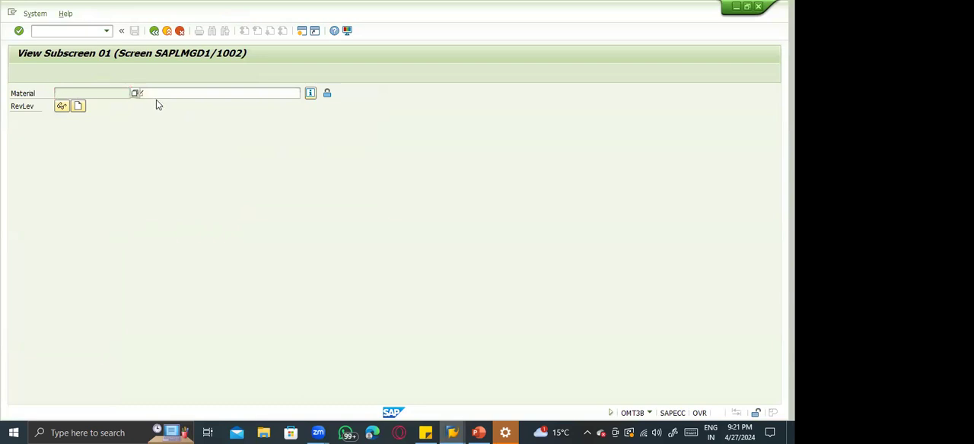
{"action": "key", "text": "F3"}
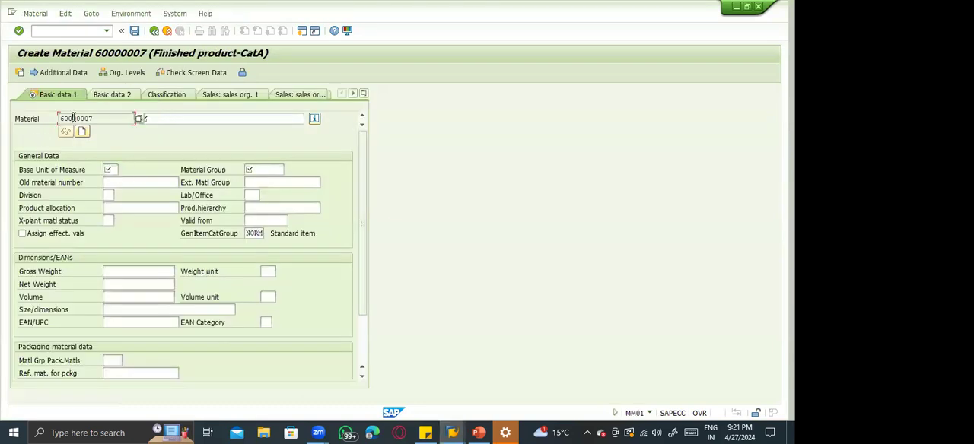
{"action": "left_click", "coordinate": [147, 115]}
{"action": "key", "text": "alt+Tab"}
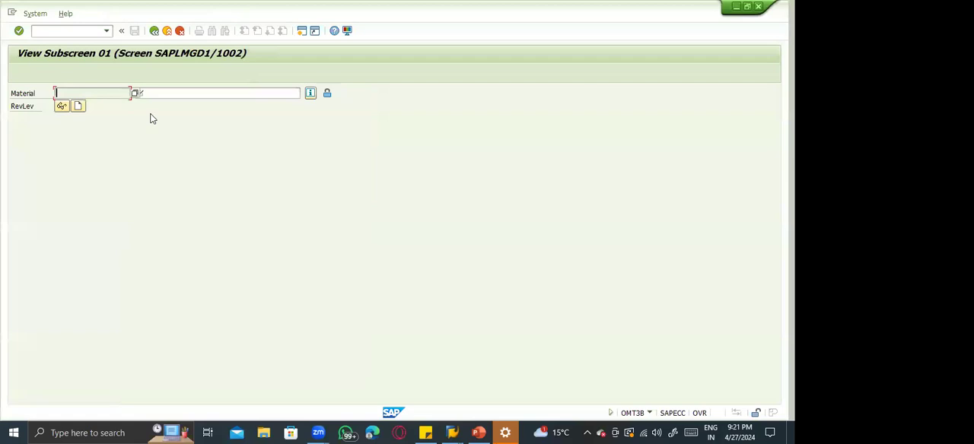
{"action": "left_click", "coordinate": [154, 31]}
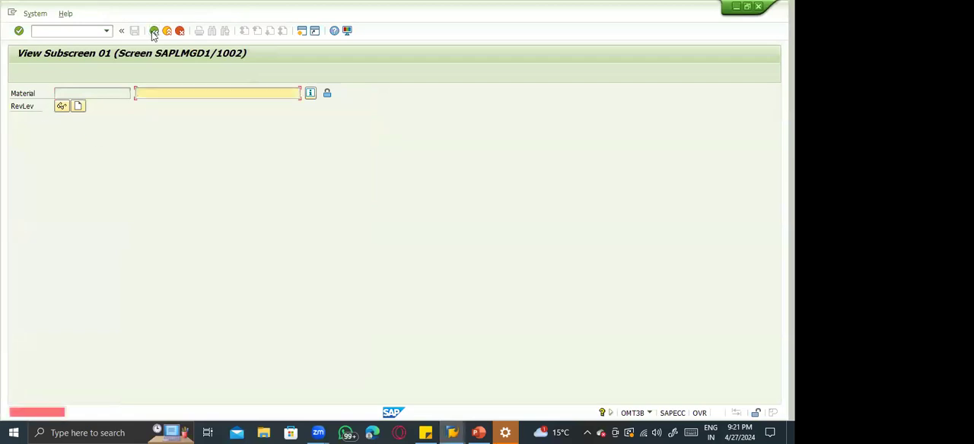
{"action": "left_click", "coordinate": [168, 32]}
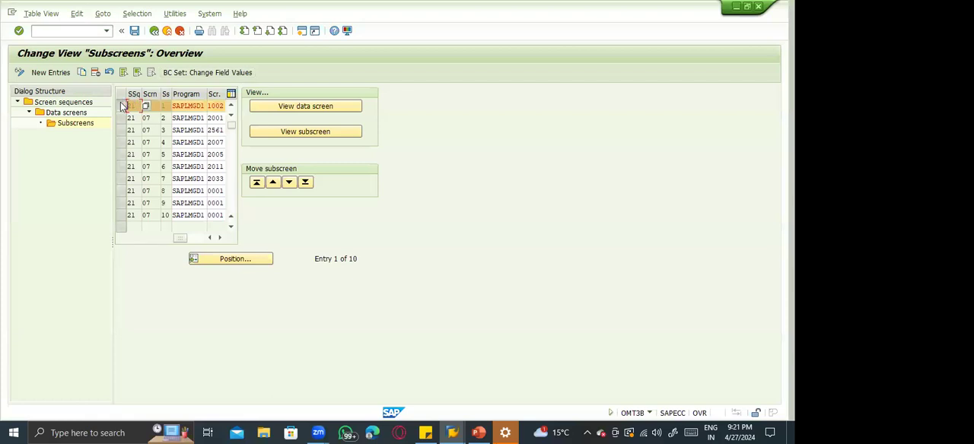
Preview subscreen SAPLMGD1 2001 and compare its fields with the General Data block on the MM01 Basic data 1 tab.
{"action": "left_click", "coordinate": [121, 106]}
{"action": "left_click", "coordinate": [121, 118]}
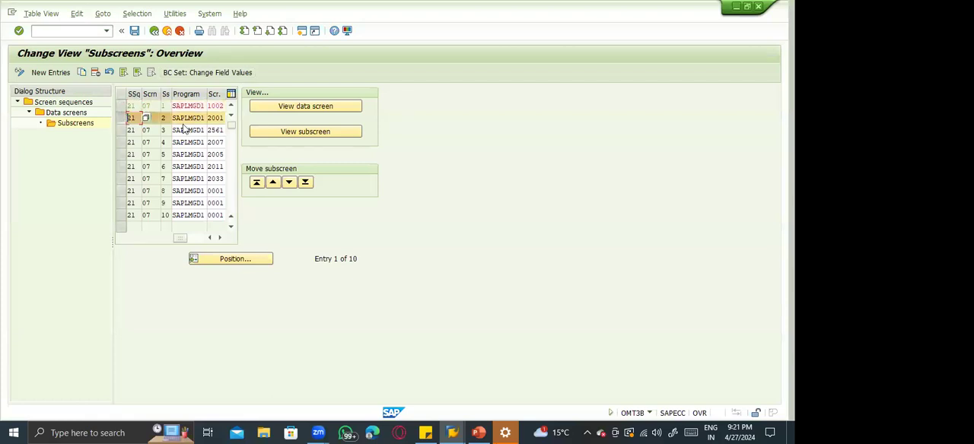
{"action": "left_click", "coordinate": [308, 134]}
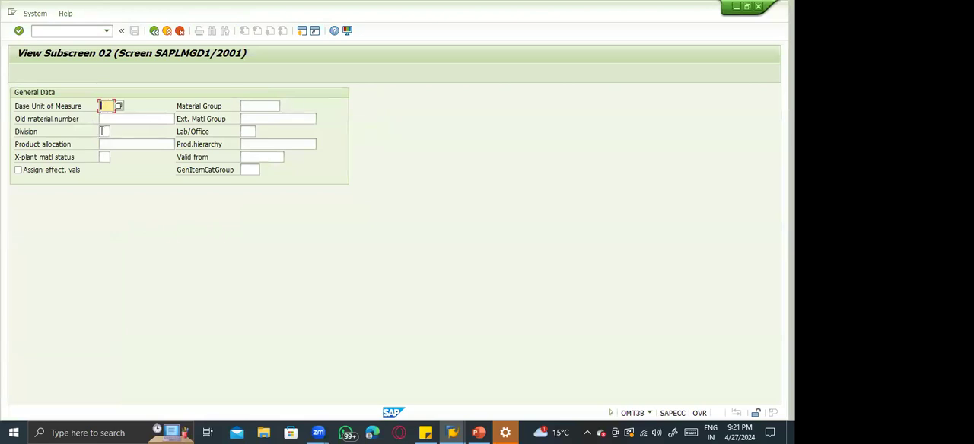
{"action": "key", "text": "alt+Tab"}
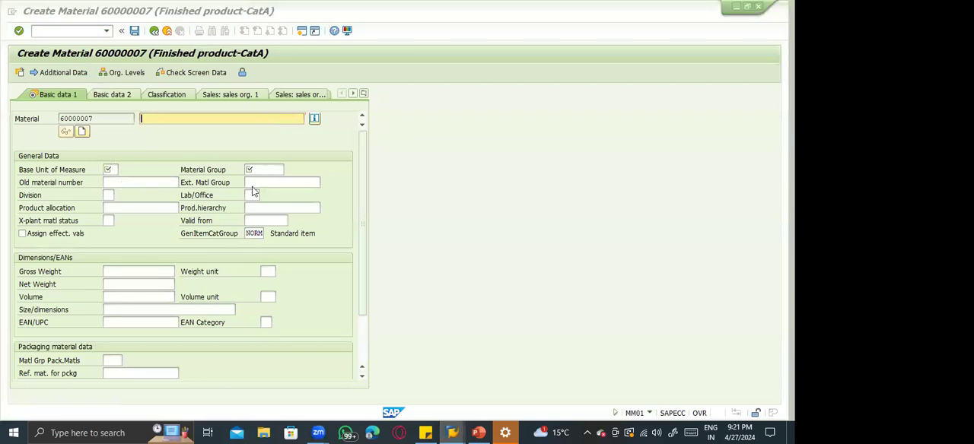
{"action": "key", "text": "alt+Tab"}
Return from the 2001 preview to the subscreen list in OMT3B and clear the selection of that entry.
{"action": "key", "text": "alt+Tab"}
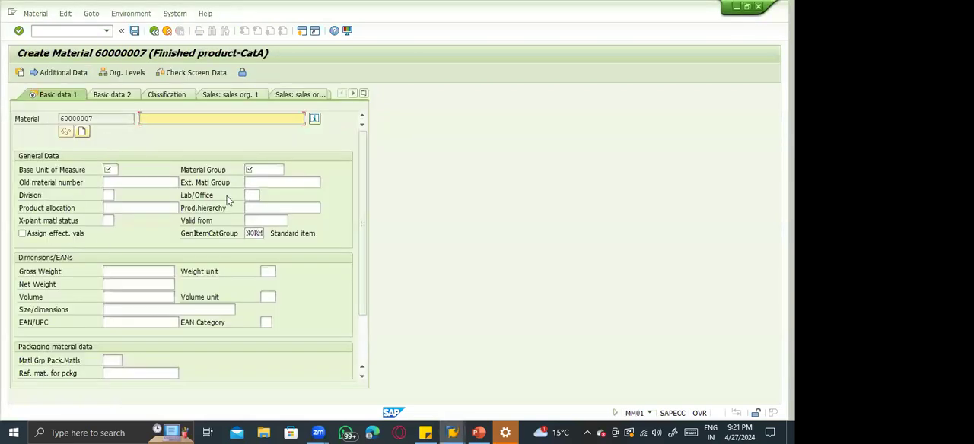
{"action": "key", "text": "alt+Tab"}
{"action": "left_click", "coordinate": [155, 33]}
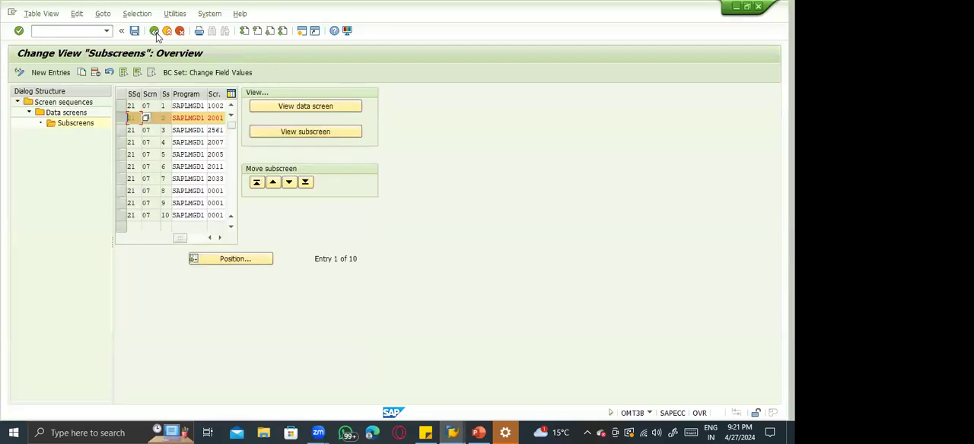
{"action": "left_click", "coordinate": [124, 117]}
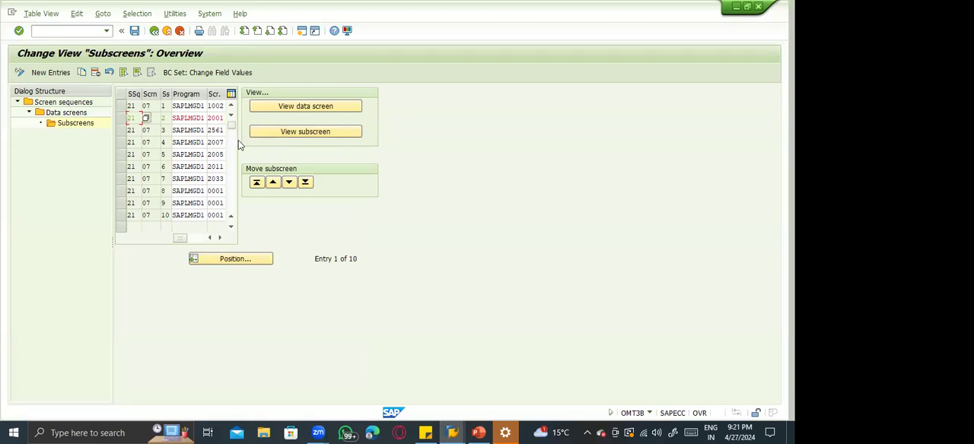
Examine subscreen entries 8, 9 and 10 with screen 0001 and compare them with the end of the Basic data 1 tab in MM01.
{"action": "left_click", "coordinate": [216, 191]}
{"action": "left_click", "coordinate": [216, 204]}
{"action": "left_click", "coordinate": [216, 215]}
{"action": "left_click", "coordinate": [213, 191]}
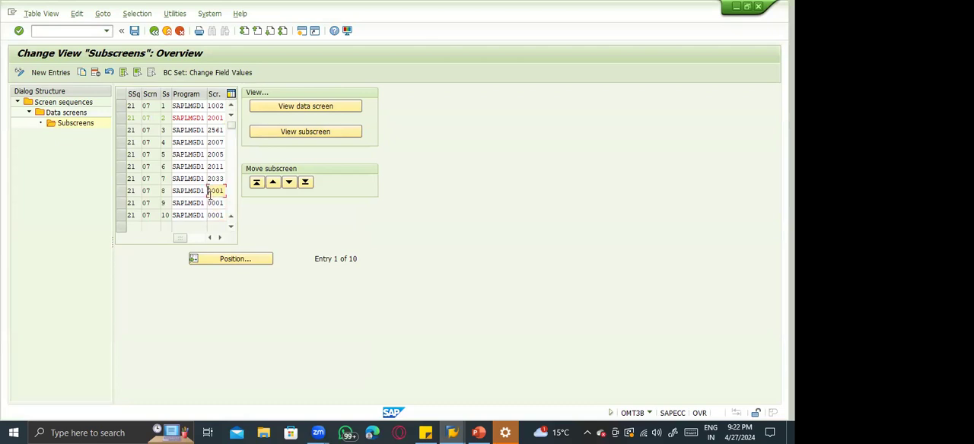
{"action": "left_click", "coordinate": [122, 192]}
{"action": "left_click", "coordinate": [122, 203]}
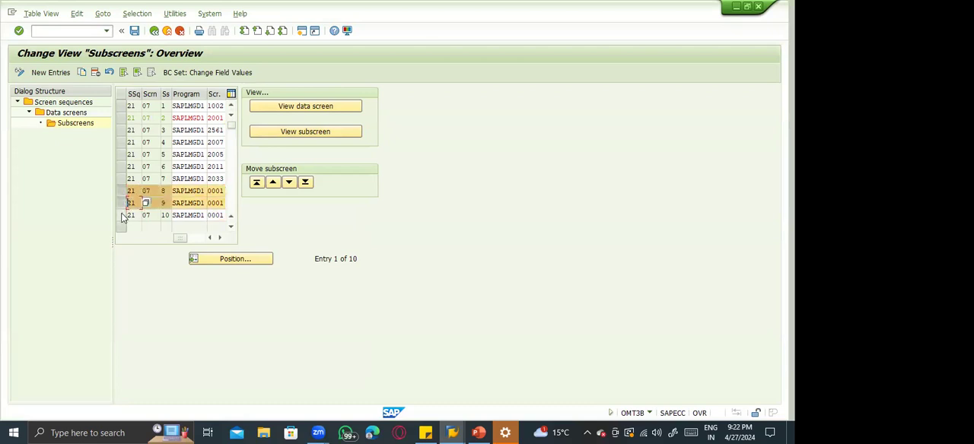
{"action": "left_click", "coordinate": [122, 215]}
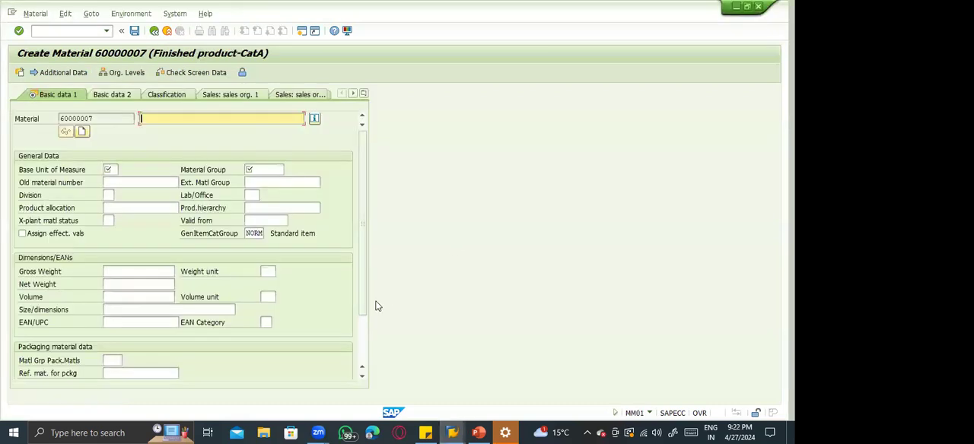
{"action": "left_click", "coordinate": [363, 336]}
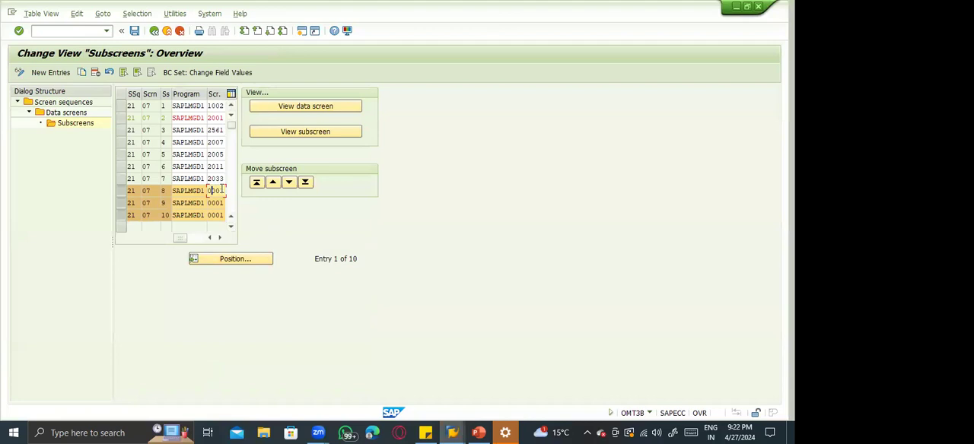
Review the screens available for subscreen entry 8, including Dimensions and the Average plant stock pushbutton, and close the list without choosing one.
{"action": "left_click", "coordinate": [220, 238]}
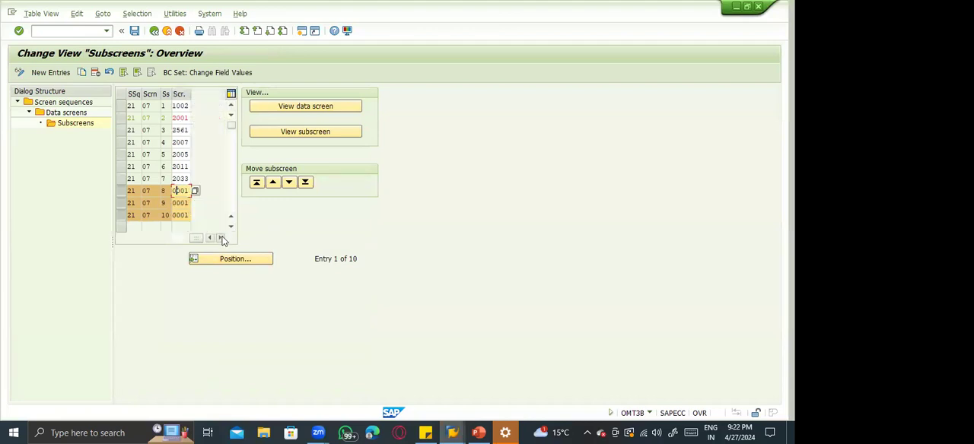
{"action": "left_click", "coordinate": [195, 191]}
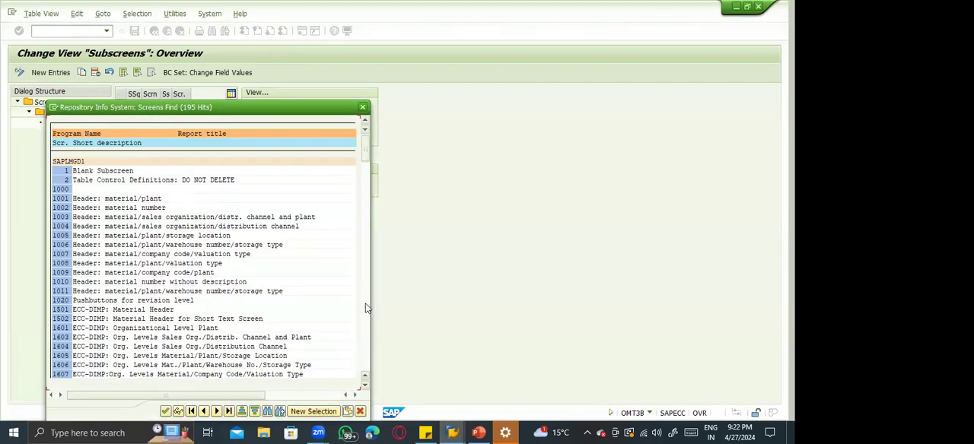
{"action": "scroll", "coordinate": [365, 303], "scroll_direction": "down", "scroll_amount": 3}
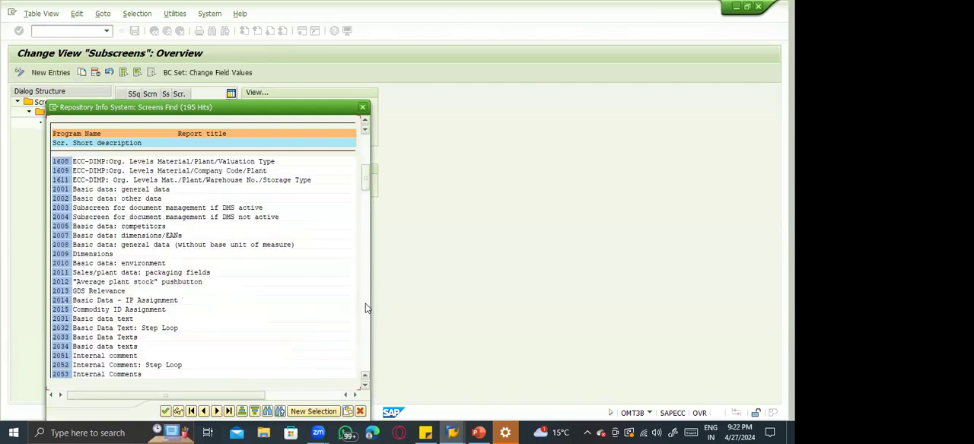
{"action": "left_click", "coordinate": [368, 201]}
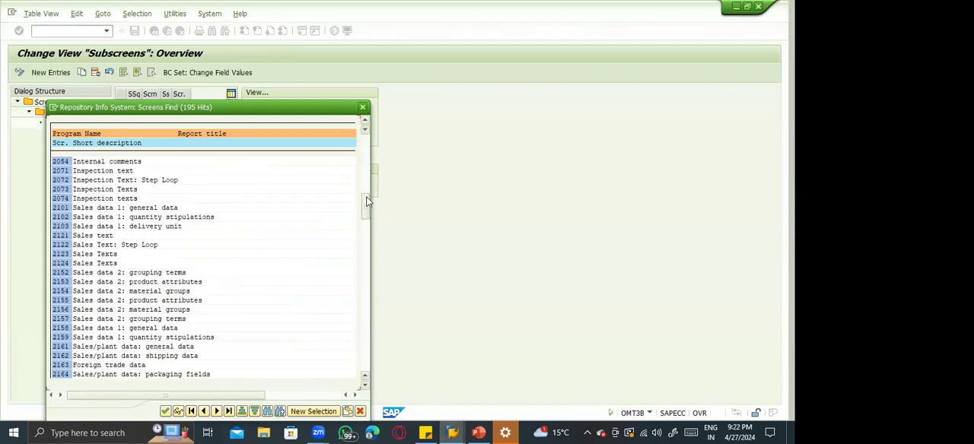
{"action": "left_click", "coordinate": [367, 188]}
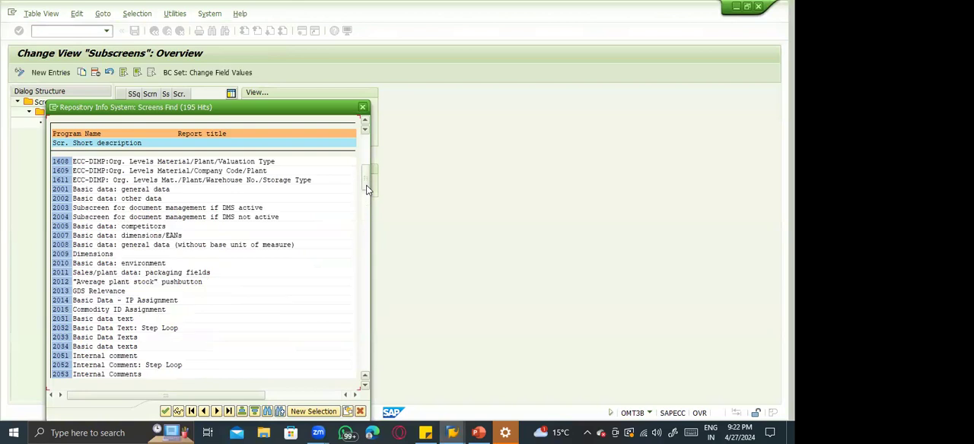
{"action": "left_click", "coordinate": [143, 237]}
{"action": "left_click", "coordinate": [135, 254]}
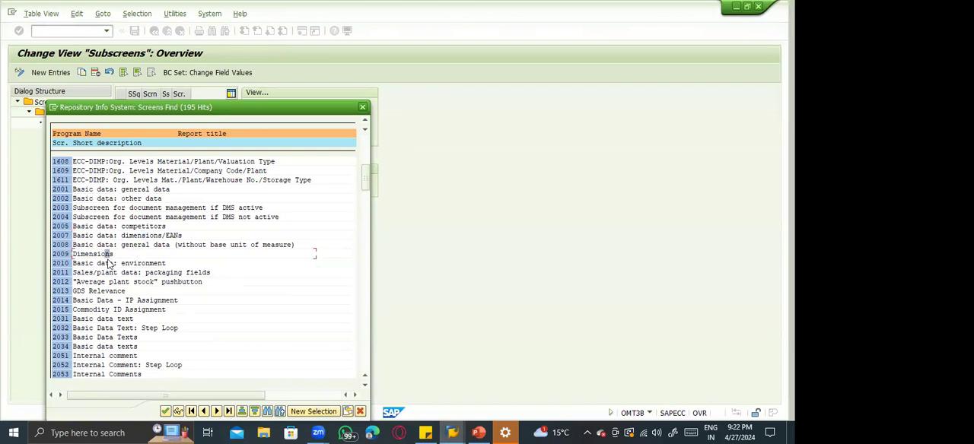
{"action": "left_click", "coordinate": [128, 272]}
{"action": "left_click", "coordinate": [124, 282]}
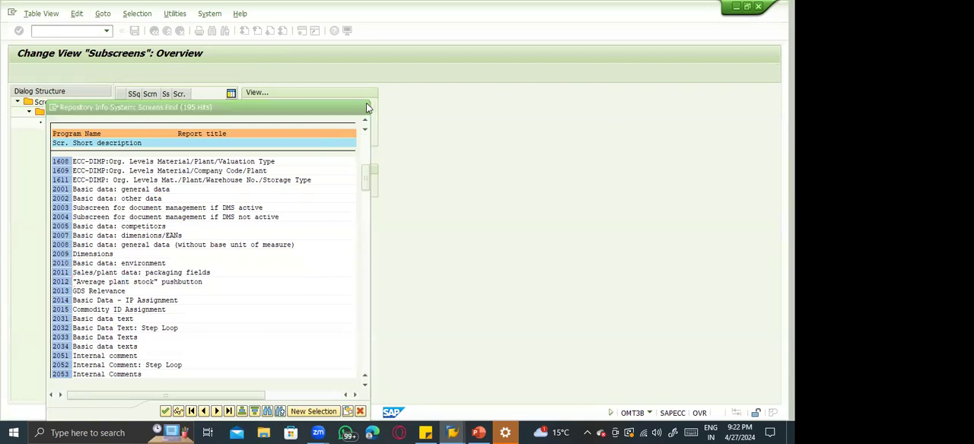
{"action": "left_click", "coordinate": [364, 107]}
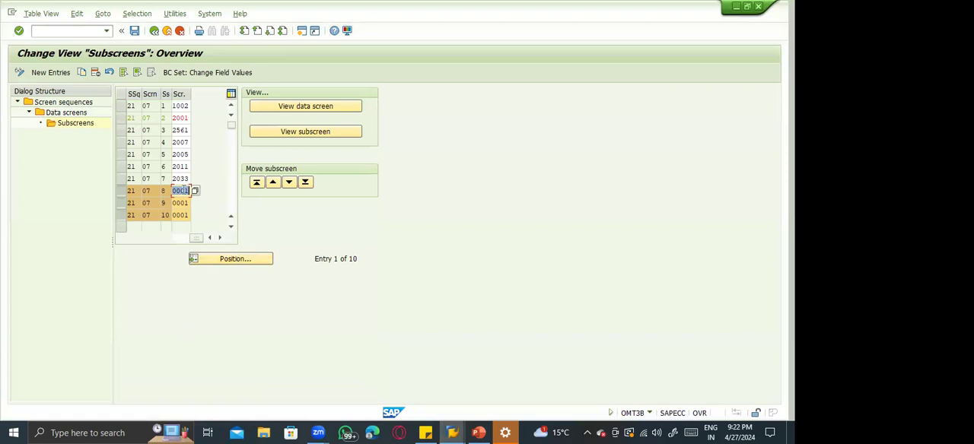
Reopen the available screens for entry 8, look over the basic data subscreens, and cancel the list.
{"action": "left_click", "coordinate": [180, 190]}
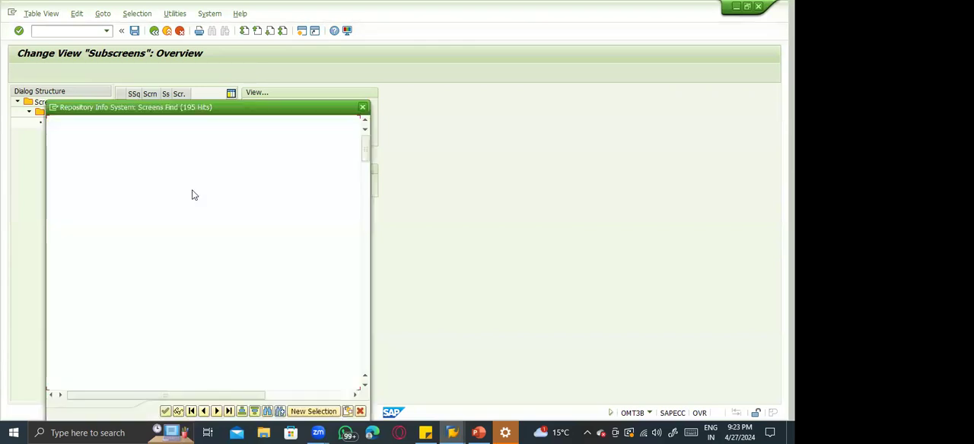
{"action": "scroll", "coordinate": [363, 265], "scroll_direction": "down", "scroll_amount": 8}
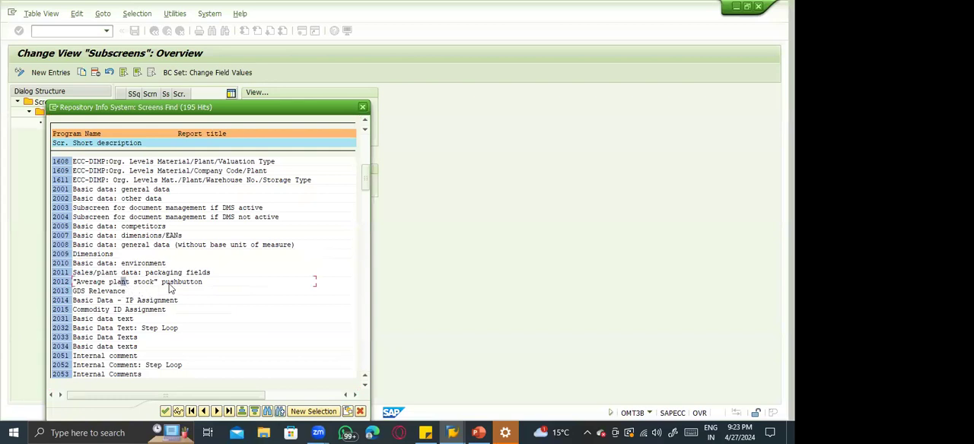
{"action": "key", "text": "Escape"}
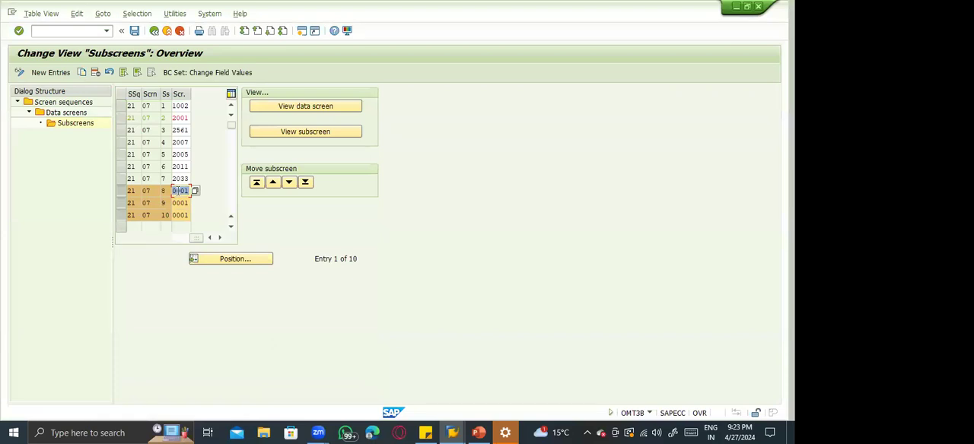
Preview only subscreen 2033, compare it with the Basic Data Texts block in MM01, and return to the subscreen list.
{"action": "left_click", "coordinate": [123, 189]}
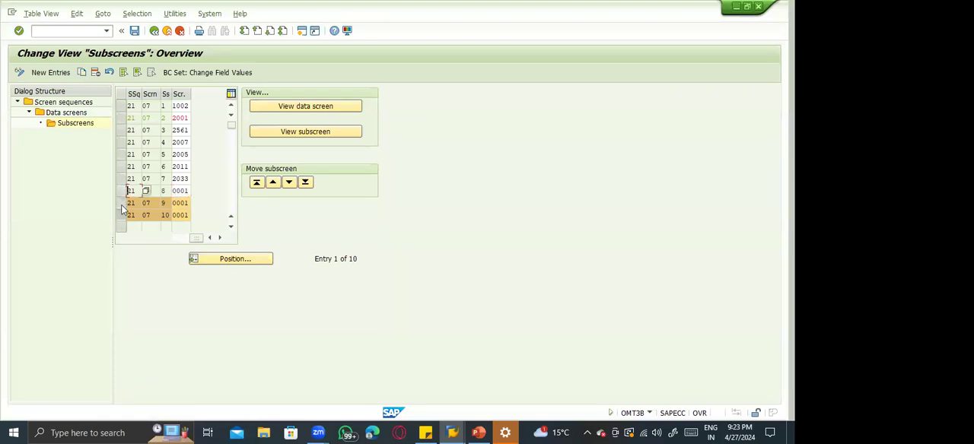
{"action": "left_click", "coordinate": [121, 202]}
{"action": "left_click", "coordinate": [120, 215]}
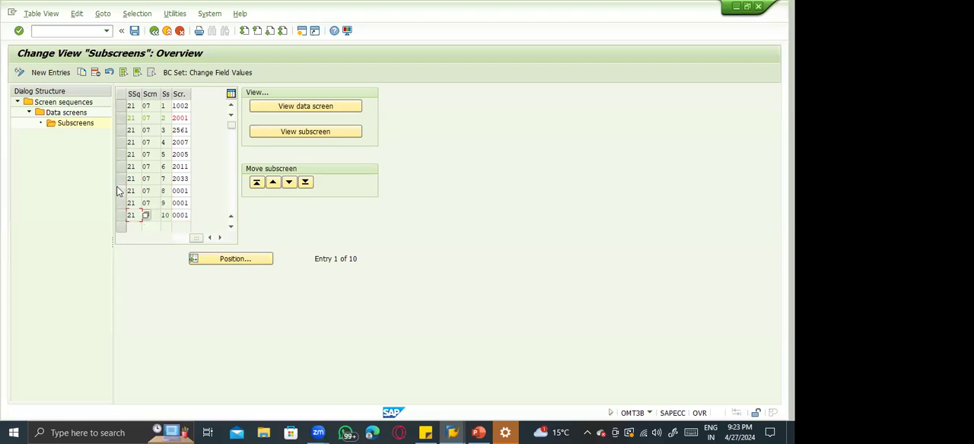
{"action": "left_click", "coordinate": [121, 179]}
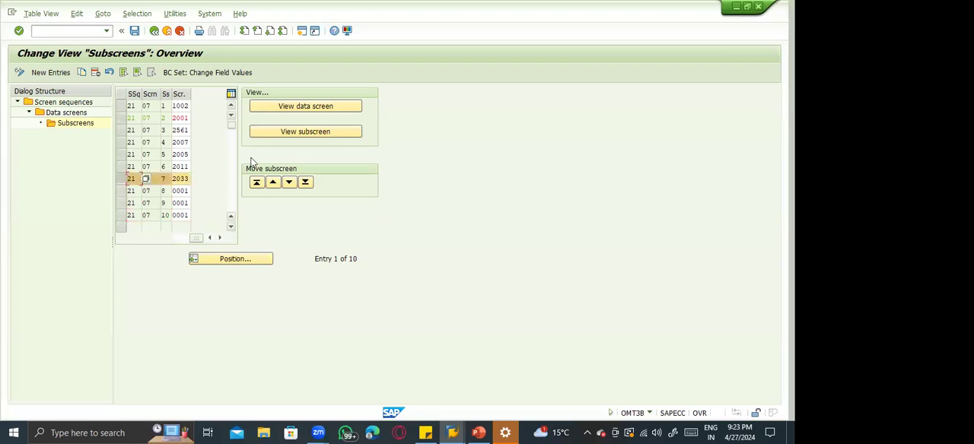
{"action": "left_click", "coordinate": [282, 131]}
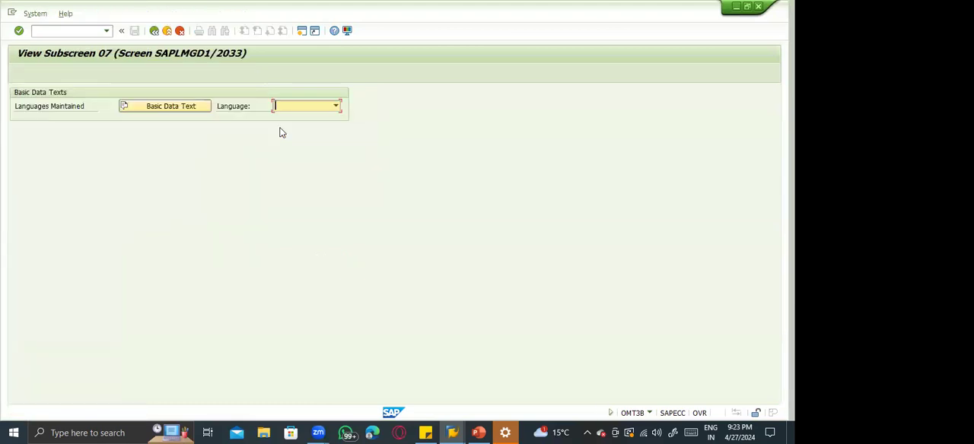
{"action": "key", "text": "alt+Tab"}
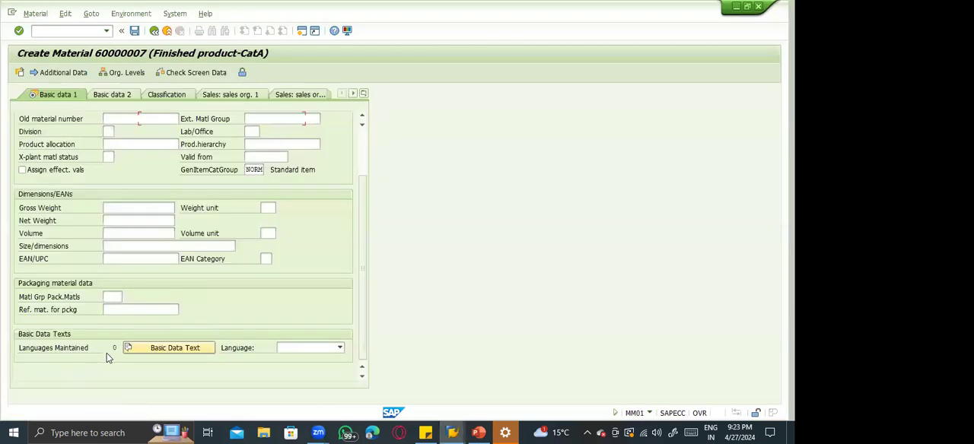
{"action": "key", "text": "alt+Tab"}
{"action": "key", "text": "alt+Tab"}
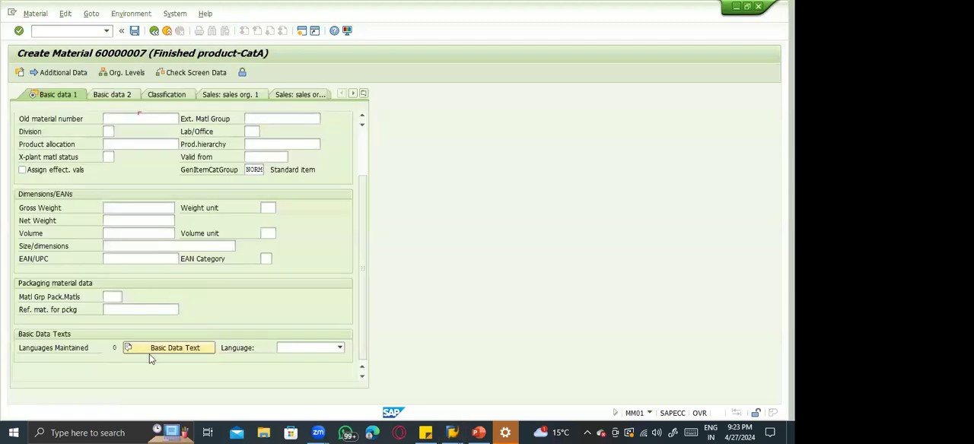
{"action": "key", "text": "alt+Tab"}
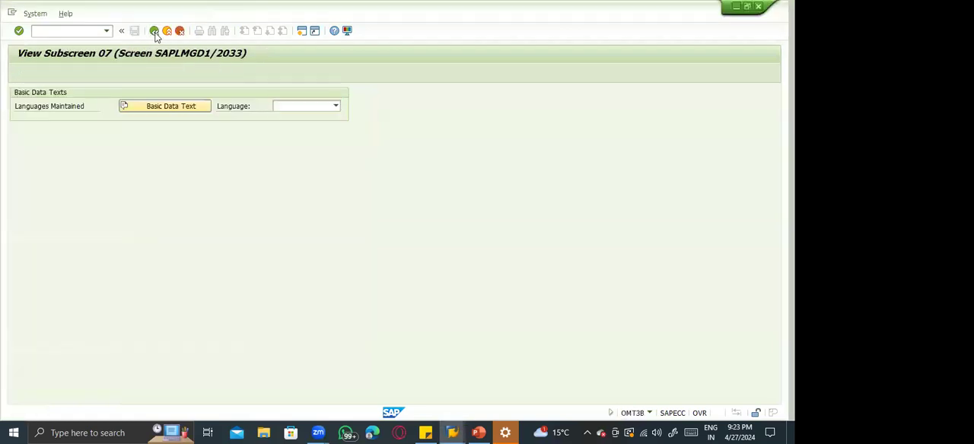
{"action": "left_click", "coordinate": [154, 32]}
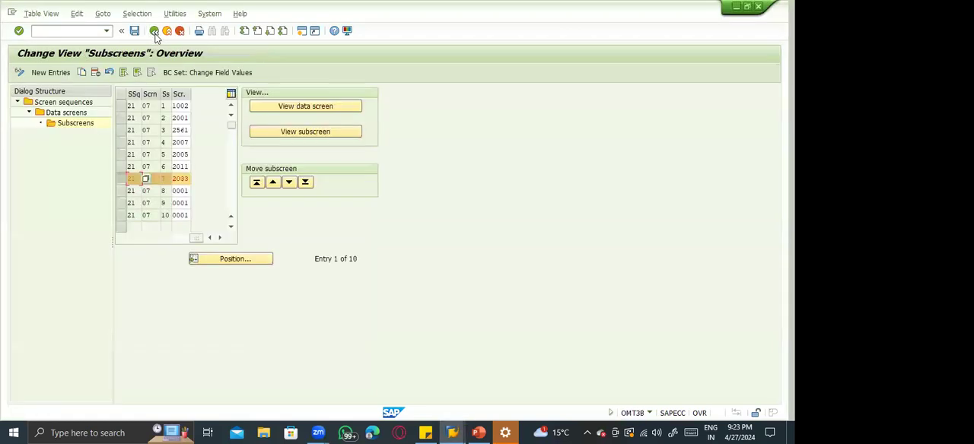
Assign screen 2012, the "Average plant stock" pushbutton, to subscreen entry 8 and save the change.
{"action": "left_click", "coordinate": [183, 191]}
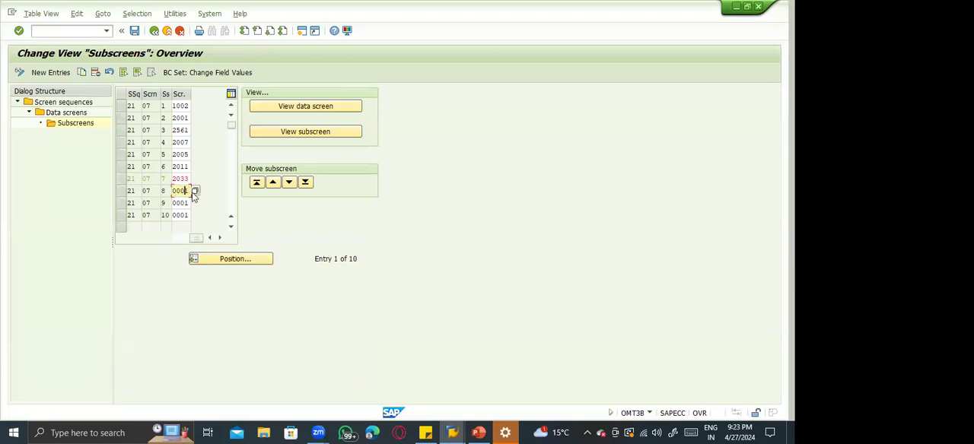
{"action": "left_click", "coordinate": [194, 192]}
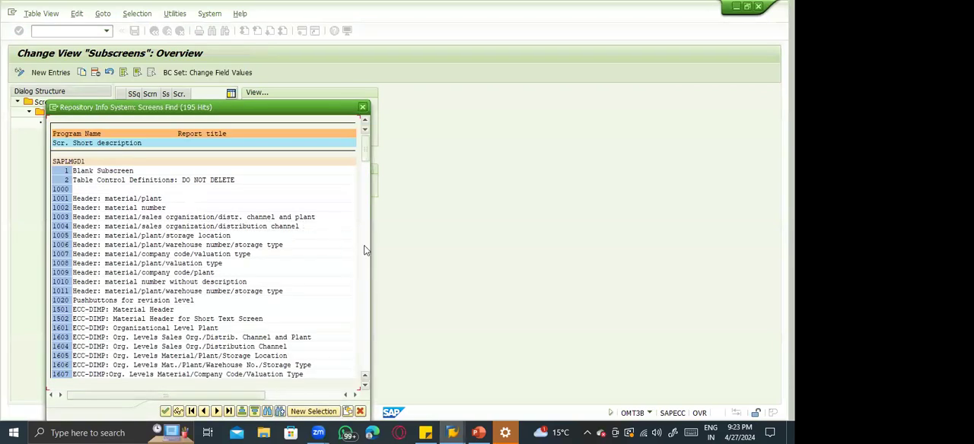
{"action": "scroll", "coordinate": [369, 252], "scroll_direction": "down", "scroll_amount": 5}
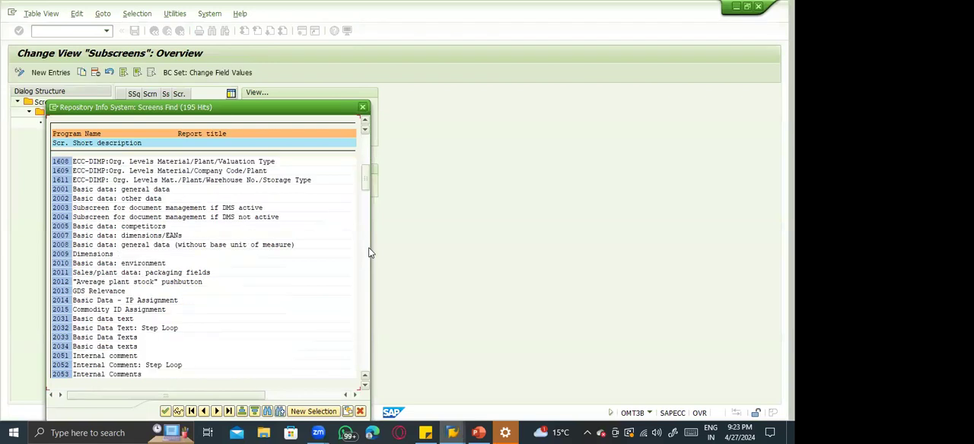
{"action": "double_click", "coordinate": [145, 283]}
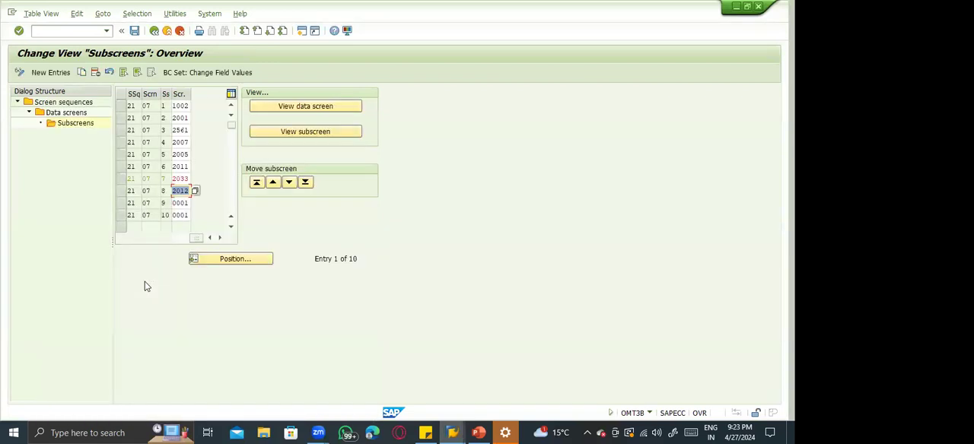
{"action": "key", "text": "Return"}
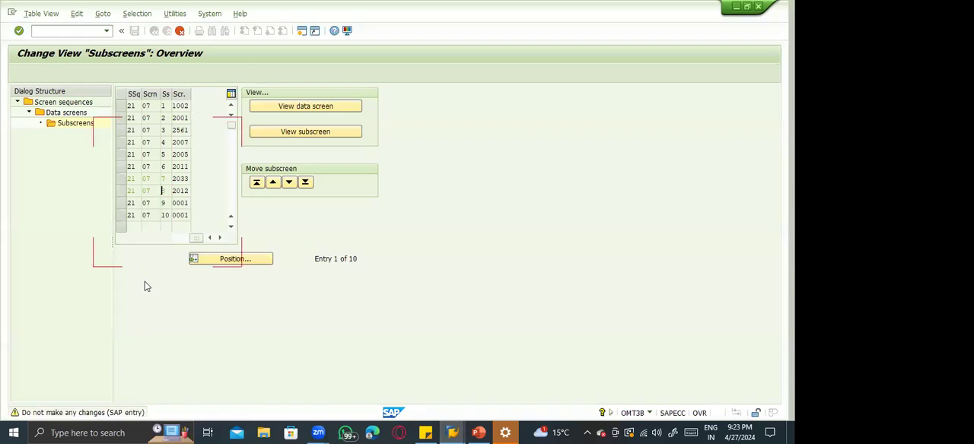
{"action": "key", "text": "ctrl+s"}
{"action": "key", "text": "Return"}
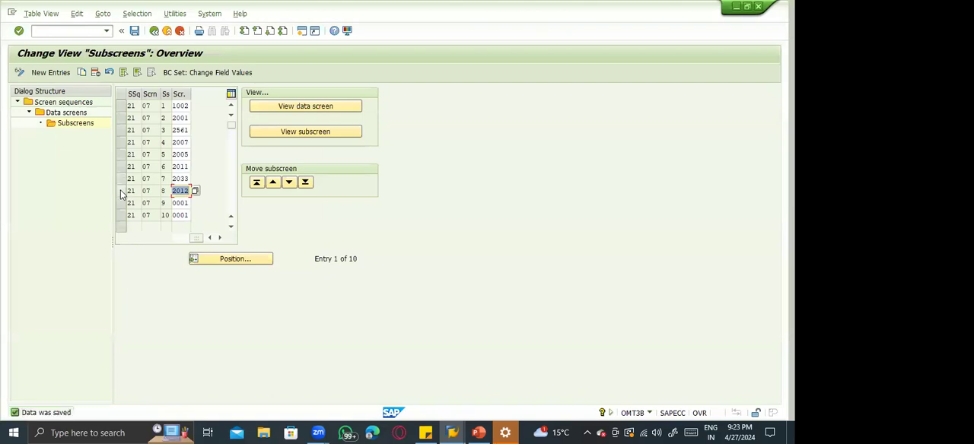
Preview the subscreen assigned to entry 8, SAPLMGD1 2012, and return to the subscreen list.
{"action": "left_click", "coordinate": [120, 191]}
{"action": "left_click", "coordinate": [307, 132]}
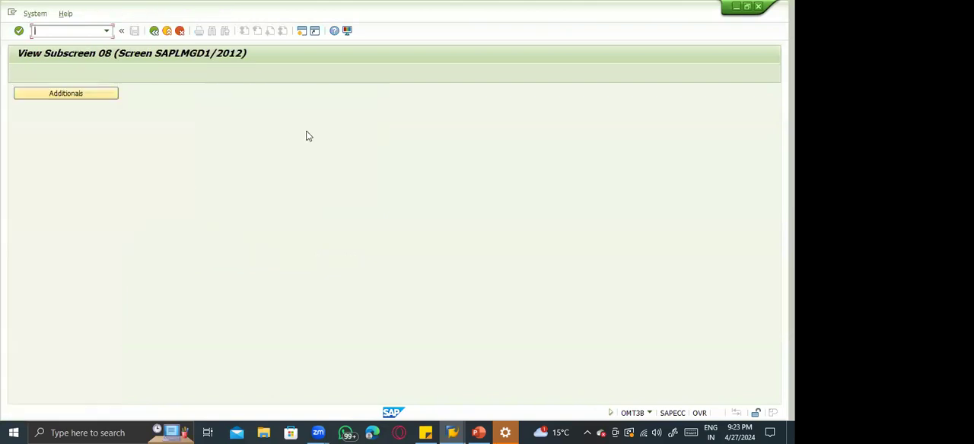
{"action": "left_click", "coordinate": [157, 35]}
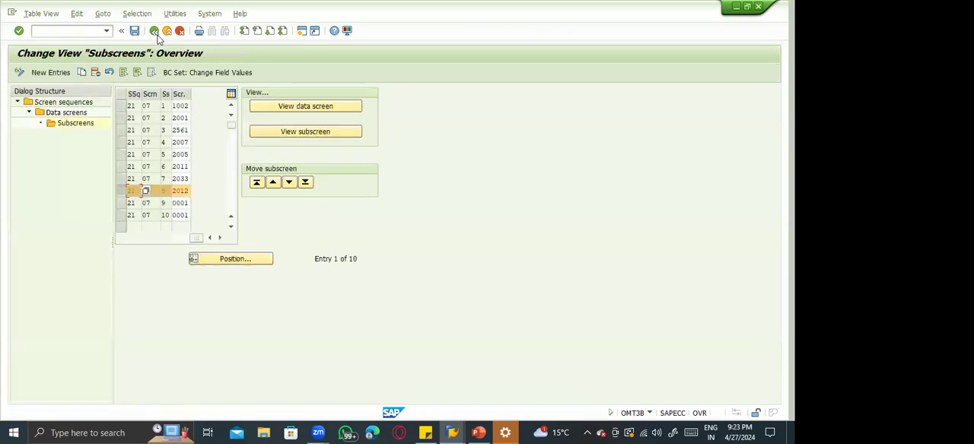
Restart transaction MM01 and open the Basic data 1 view for a new ZFCA material in the Mechanical Engineering sector.
{"action": "key", "text": "alt+Tab"}
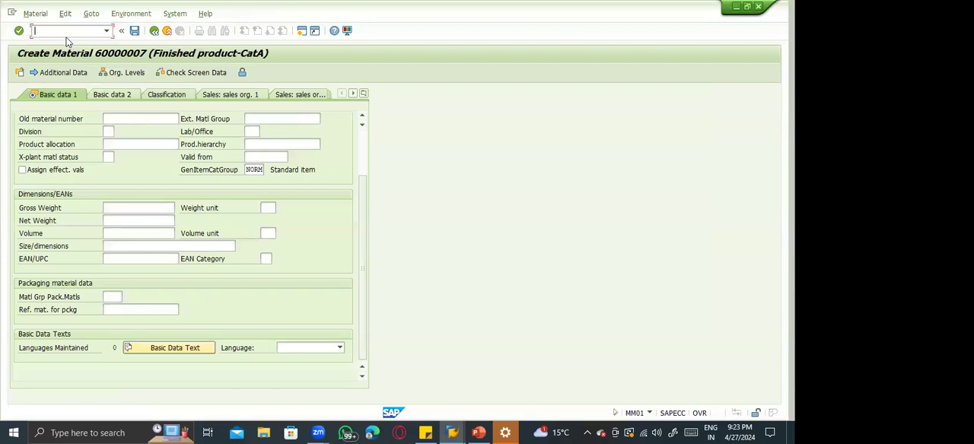
{"action": "type", "text": "/nmm01"}
{"action": "key", "text": "Return"}
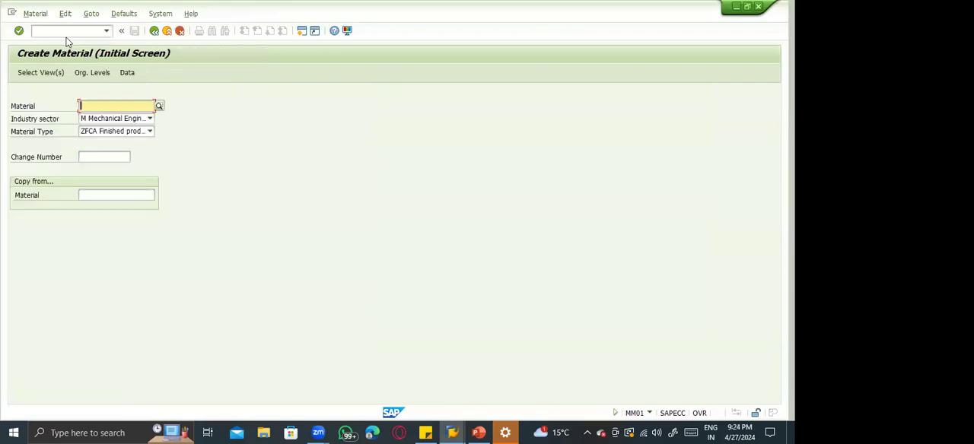
{"action": "key", "text": "Return"}
{"action": "left_click", "coordinate": [170, 147]}
{"action": "key", "text": "Return"}
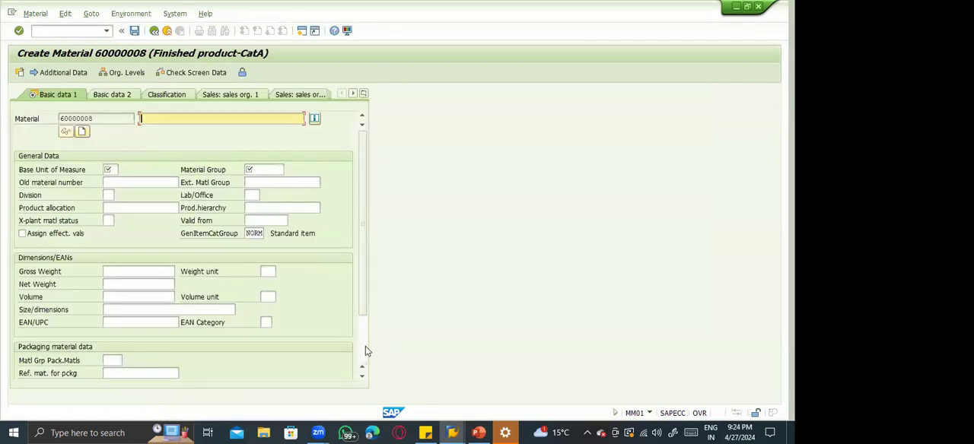
Fill in Basic data 1 with description iorjhs, base unit EA and material group 006, and review the Basic data 2 view.
{"action": "left_click", "coordinate": [365, 346]}
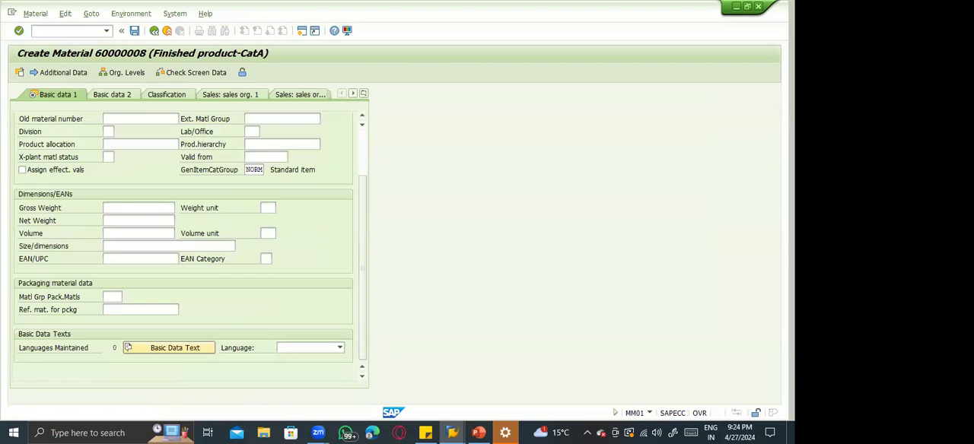
{"action": "left_click", "coordinate": [118, 96]}
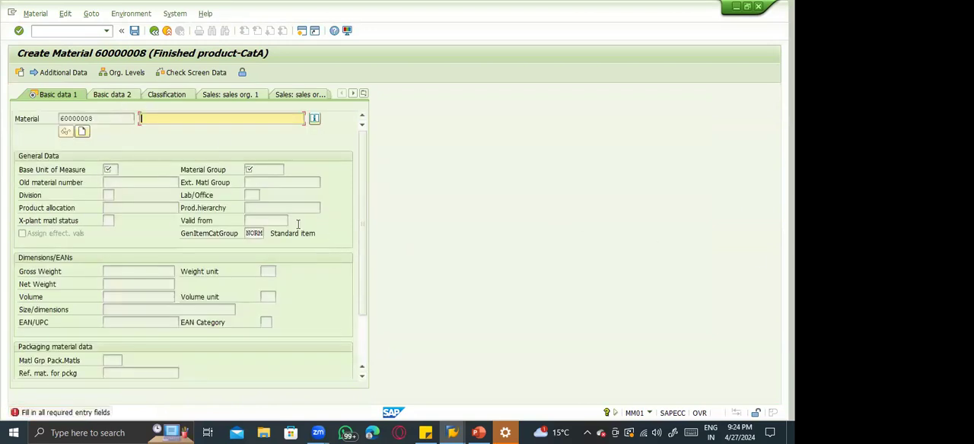
{"action": "type", "text": "iorghs"}
{"action": "key", "text": "Return"}
{"action": "type", "text": "ea"}
{"action": "key", "text": "Return"}
{"action": "type", "text": "006"}
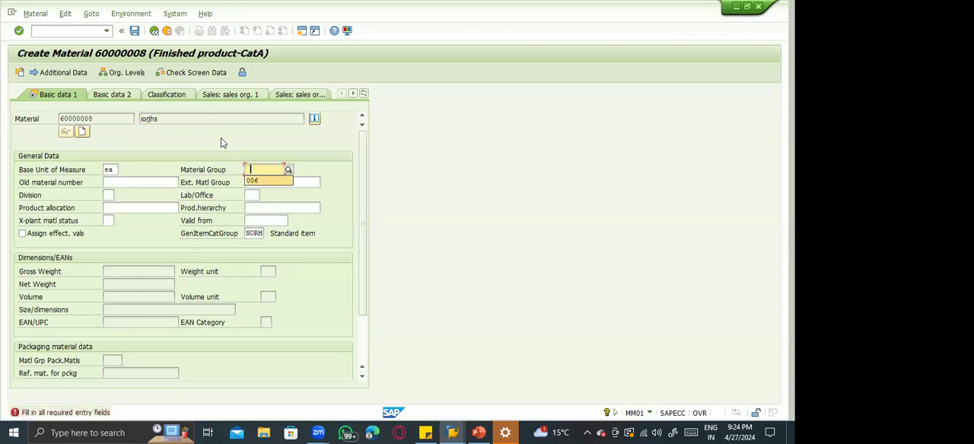
{"action": "key", "text": "Return"}
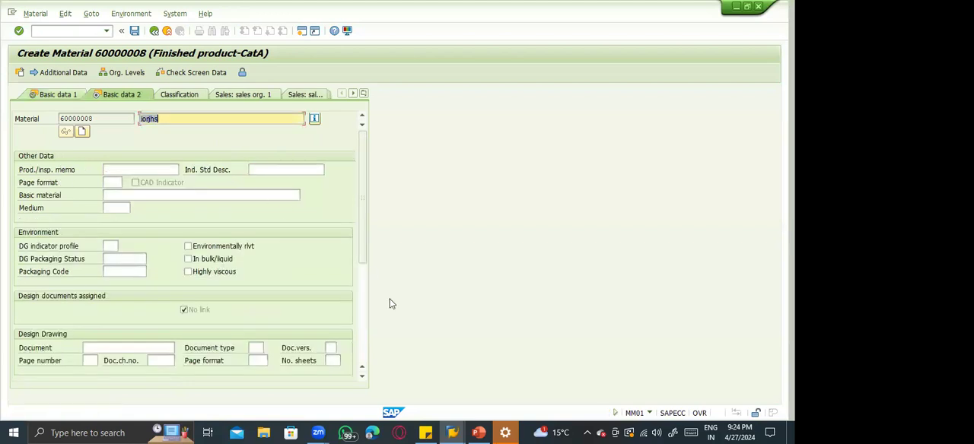
{"action": "scroll", "coordinate": [355, 299], "scroll_direction": "down", "scroll_amount": 5}
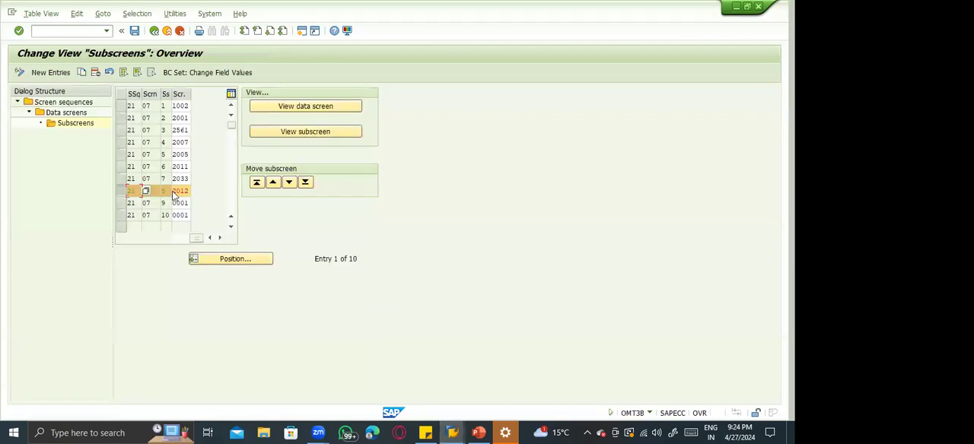
Set subscreen entry 8 of Basic data 1 back to screen 0001 and return to the IMG structure.
{"action": "left_click", "coordinate": [180, 192]}
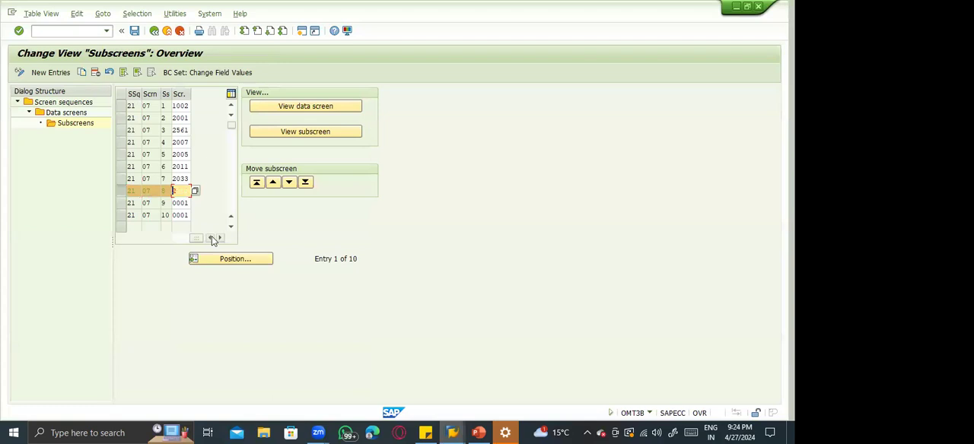
{"action": "type", "text": "0001"}
{"action": "key", "text": "Return"}
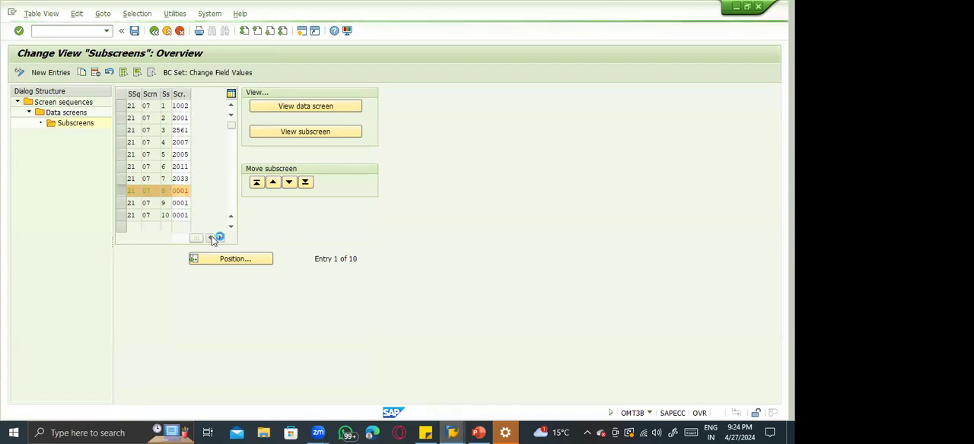
{"action": "key", "text": "F3"}
{"action": "key", "text": "F3"}
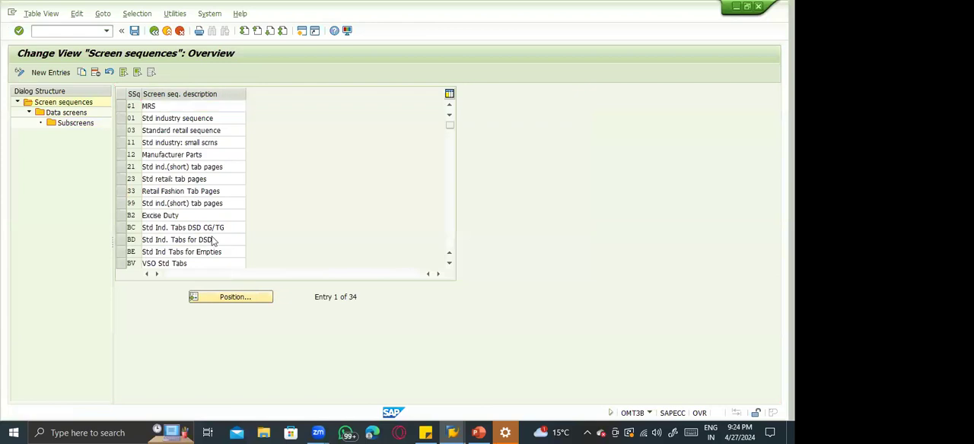
{"action": "key", "text": "F3"}
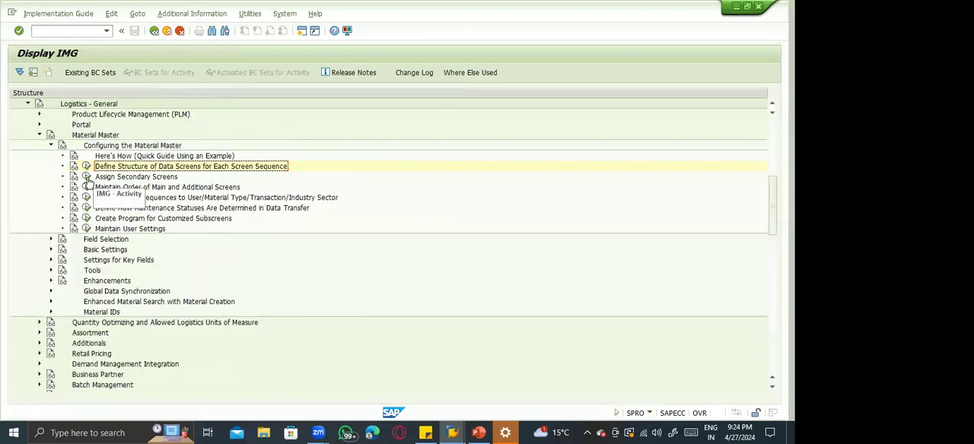
Open the Assign Secondary Screens details for screen sequence 21 and the material's additional data in MM01.
{"action": "left_click", "coordinate": [86, 177]}
{"action": "key", "text": "alt+Tab"}
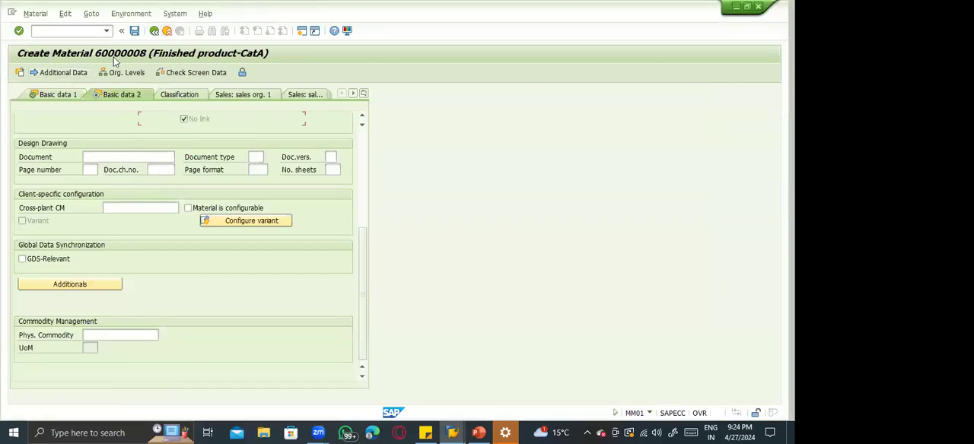
{"action": "left_click", "coordinate": [74, 73]}
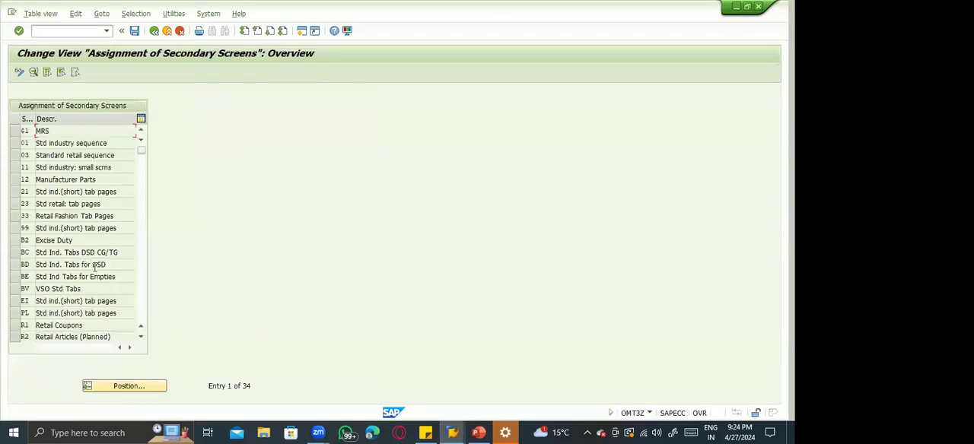
{"action": "left_click", "coordinate": [14, 194]}
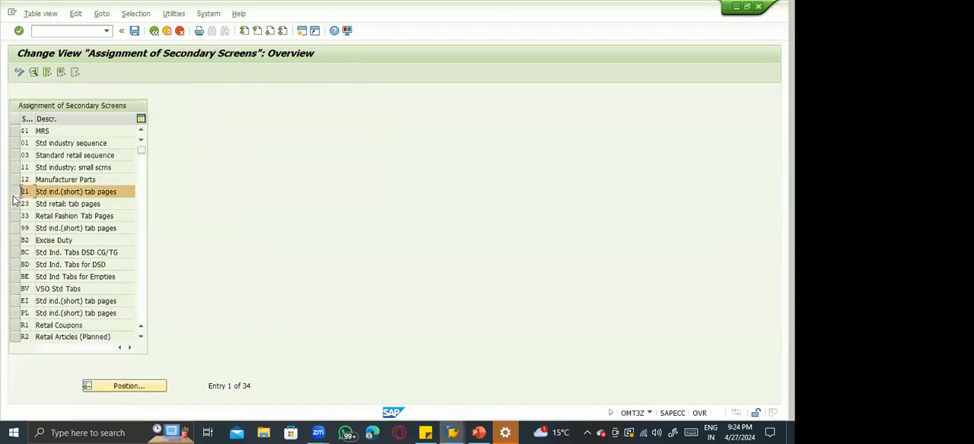
{"action": "double_click", "coordinate": [52, 193]}
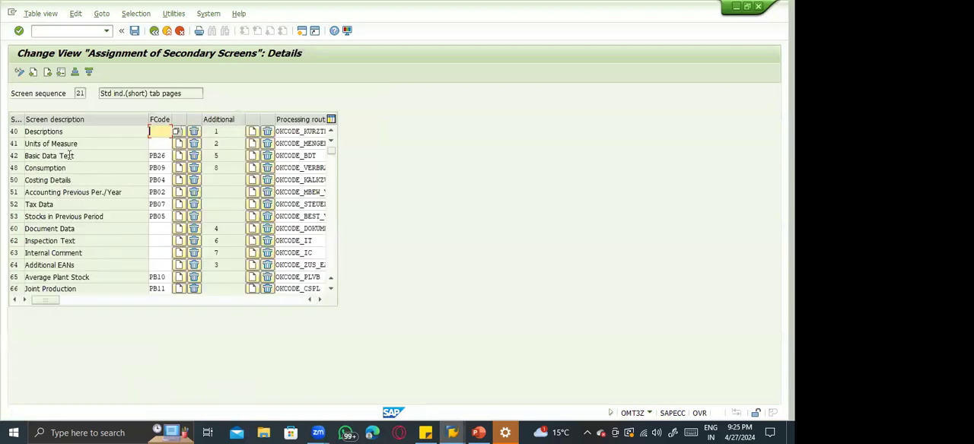
Compare the secondary screens with the additional data views up to Basic data text, and return to the IMG structure.
{"action": "left_click", "coordinate": [57, 132]}
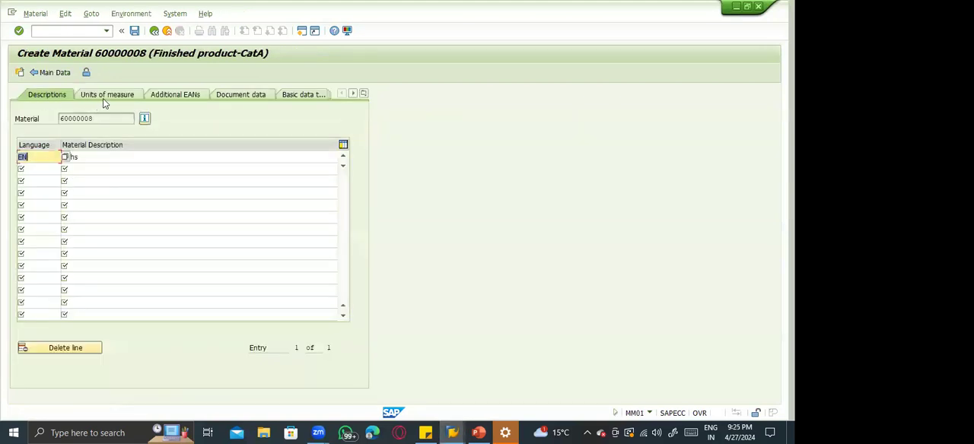
{"action": "left_click", "coordinate": [288, 94]}
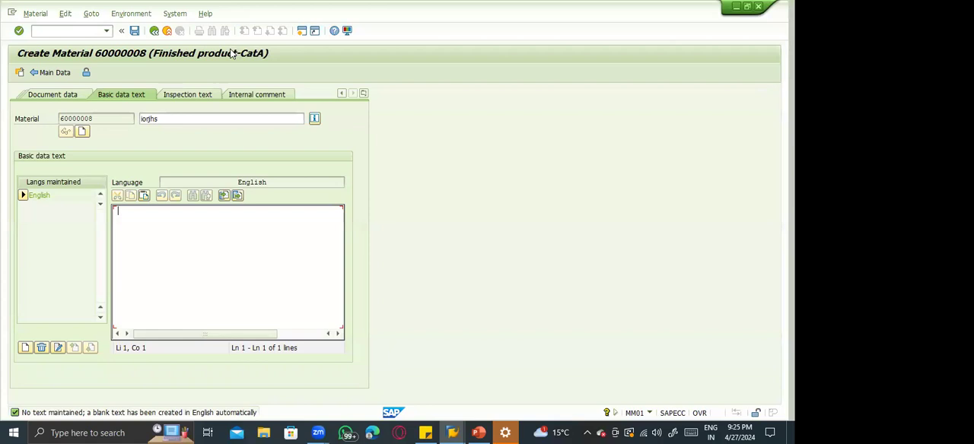
{"action": "left_click", "coordinate": [154, 32]}
{"action": "left_click", "coordinate": [154, 31]}
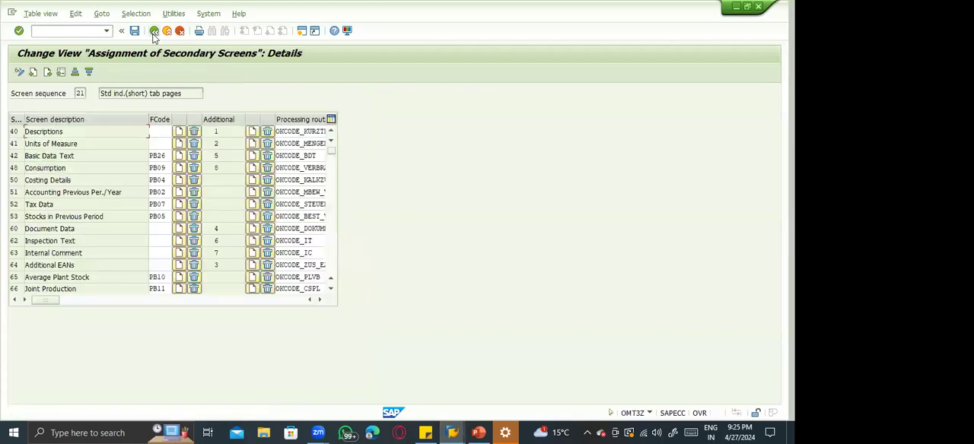
{"action": "left_click", "coordinate": [153, 31]}
{"action": "left_click", "coordinate": [154, 31]}
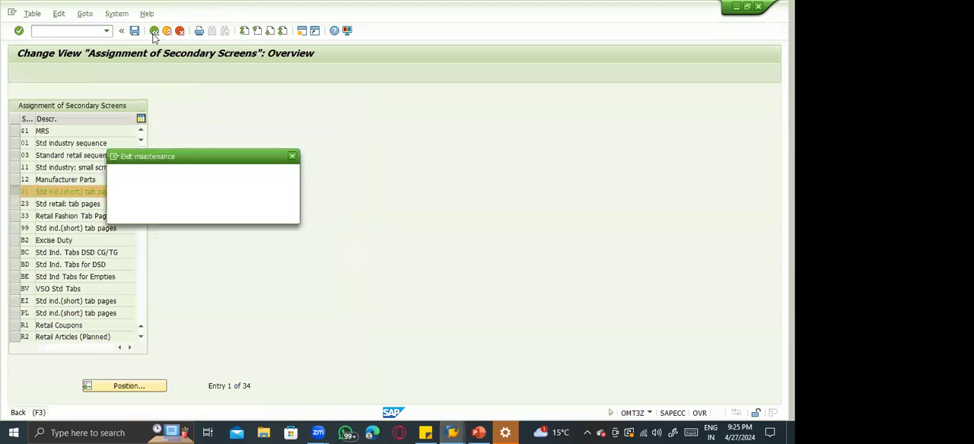
{"action": "left_click", "coordinate": [203, 212]}
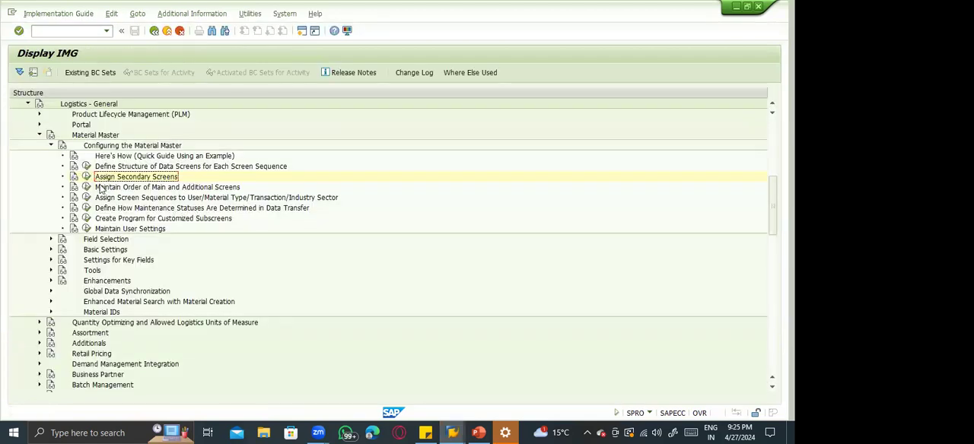
Open Maintain Order of Main and Additional Screens for sequence 21 and review the order of the basic and sales data screens.
{"action": "left_click", "coordinate": [87, 187]}
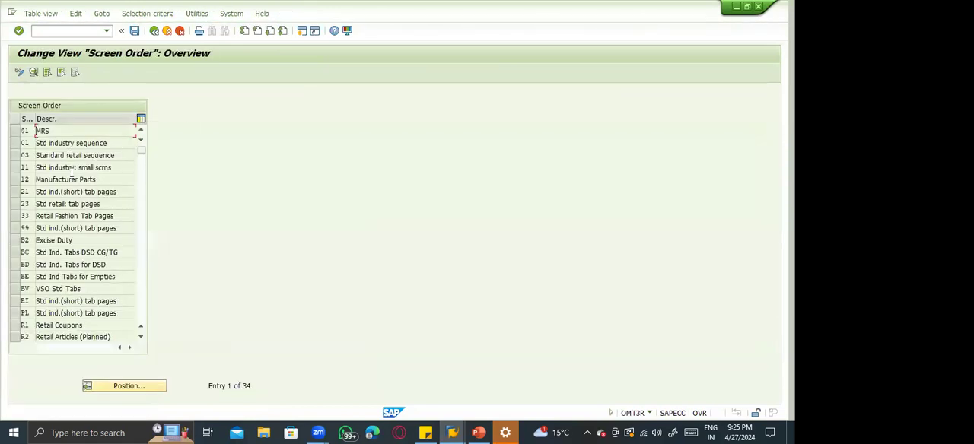
{"action": "double_click", "coordinate": [52, 192]}
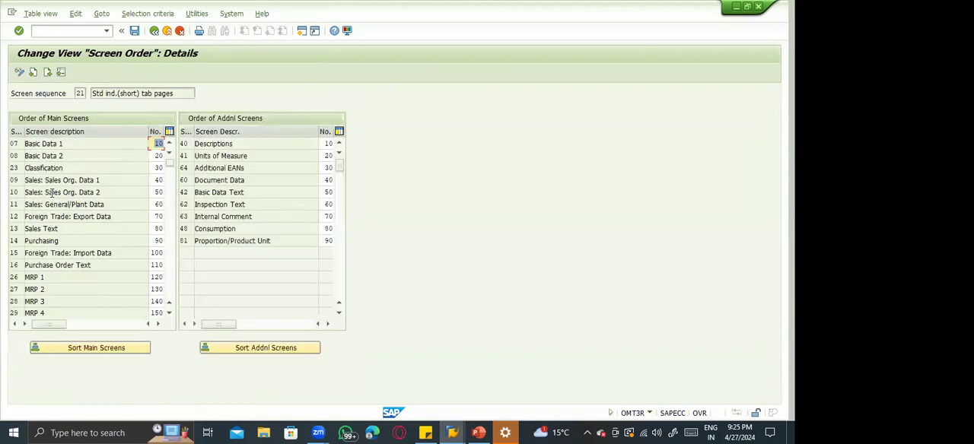
{"action": "left_click", "coordinate": [71, 143]}
{"action": "left_click", "coordinate": [69, 156]}
{"action": "left_click", "coordinate": [65, 180]}
{"action": "left_click", "coordinate": [65, 193]}
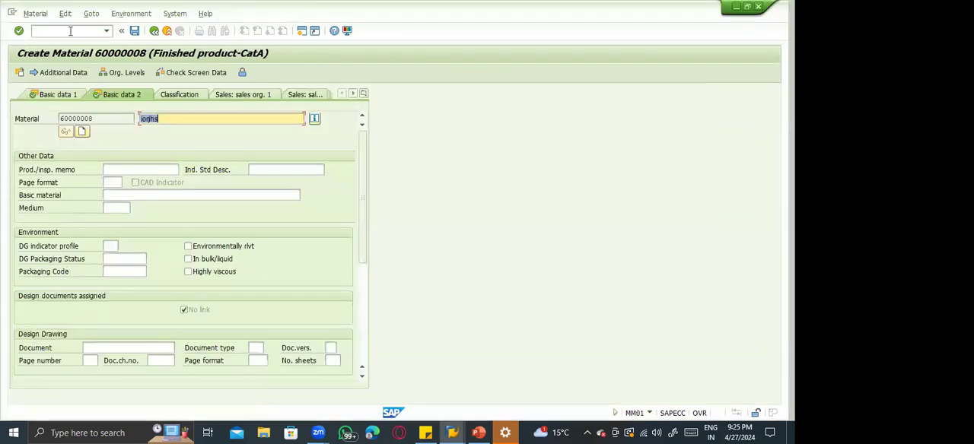
Restart MM01 from the material being created and compare its view selection list with the screen order.
{"action": "left_click", "coordinate": [70, 31]}
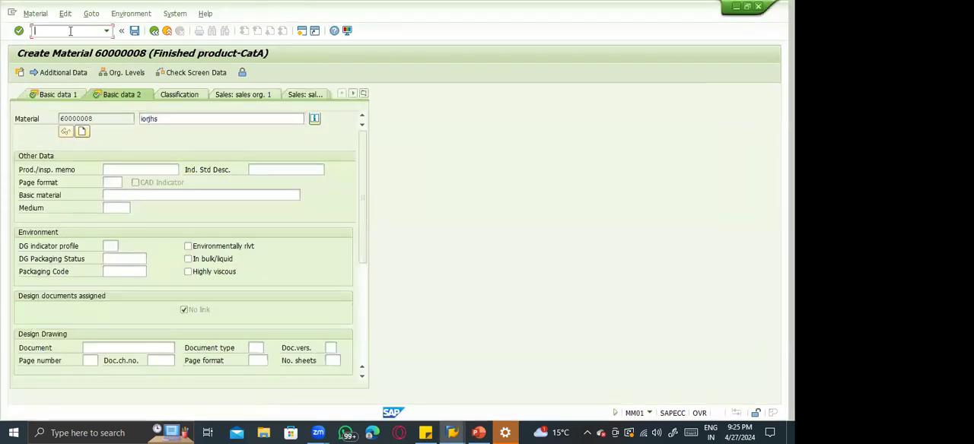
{"action": "key", "text": "Return"}
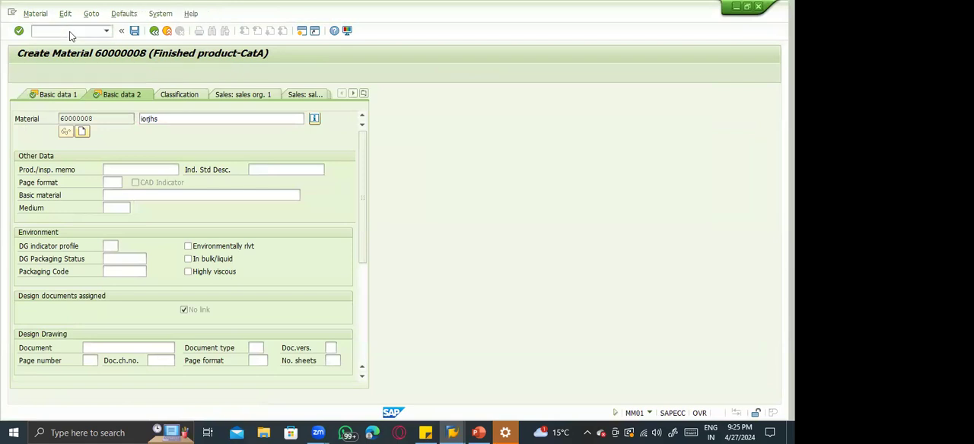
{"action": "key", "text": "Return"}
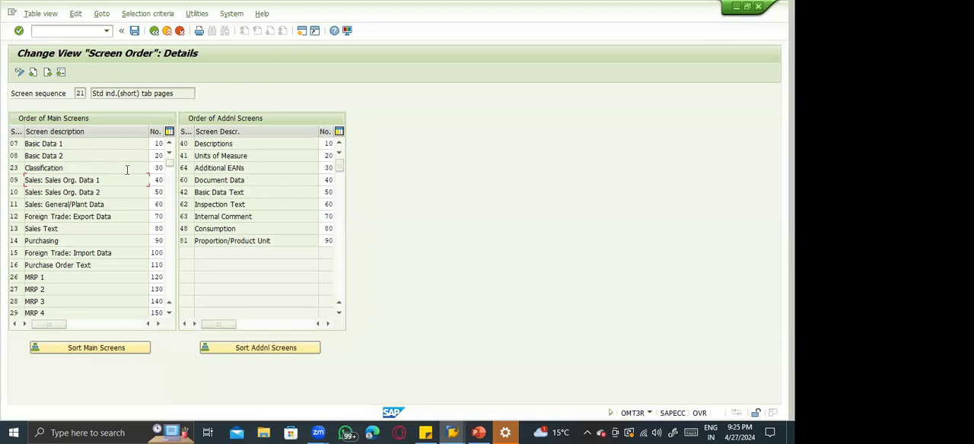
Set the order of Foreign Trade: Export Data to 30 and Classification to 70, sort the main screens and save.
{"action": "left_click", "coordinate": [153, 167]}
{"action": "left_click", "coordinate": [154, 216]}
{"action": "left_click", "coordinate": [99, 216]}
{"action": "key", "text": "Return"}
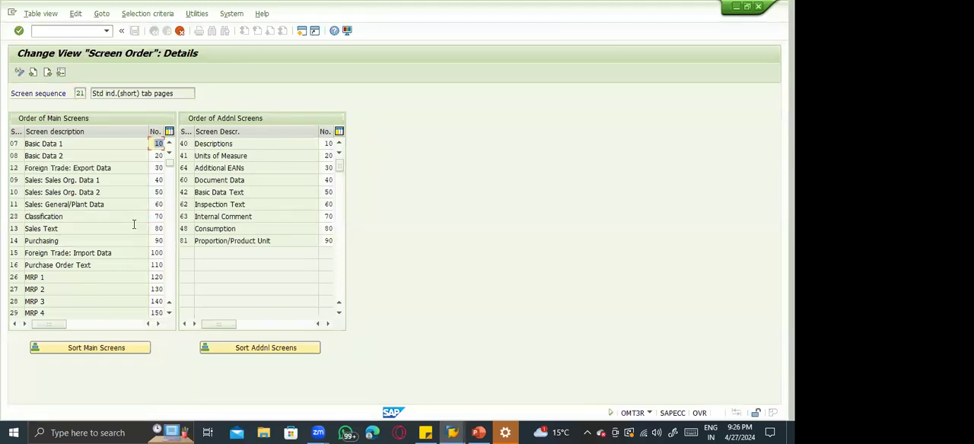
{"action": "key", "text": "ctrl+s"}
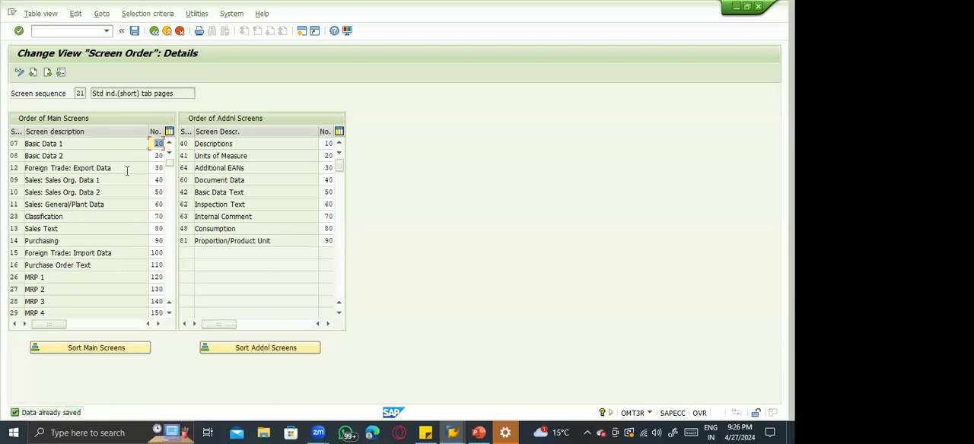
{"action": "left_click", "coordinate": [128, 168]}
{"action": "double_click", "coordinate": [99, 218]}
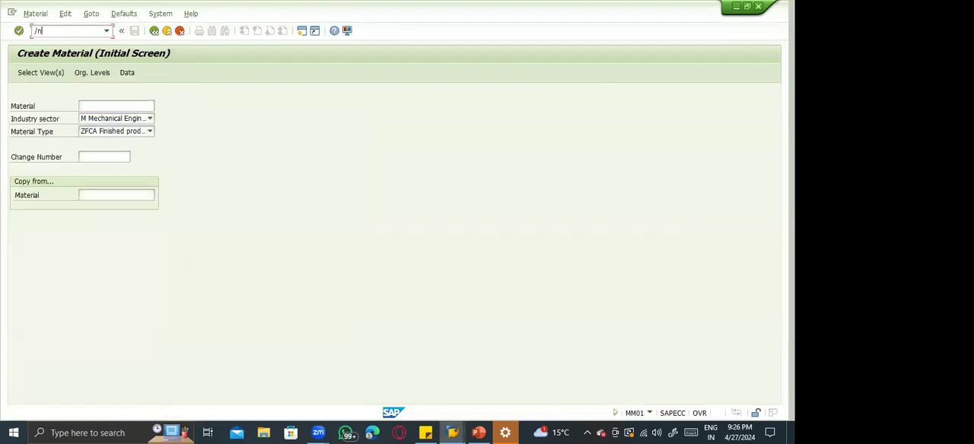
Restart transaction MM01 from SAP Easy Access, check the order in the view selection list and close it.
{"action": "key", "text": "Return"}
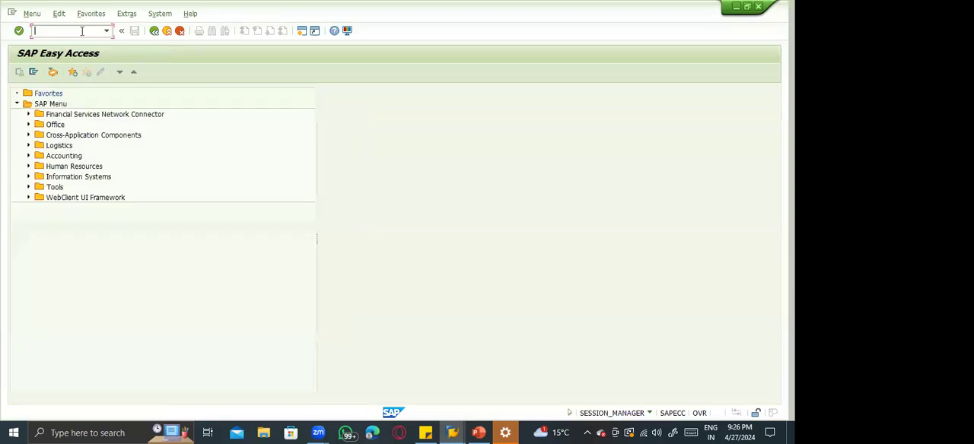
{"action": "type", "text": "mm01"}
{"action": "key", "text": "Return"}
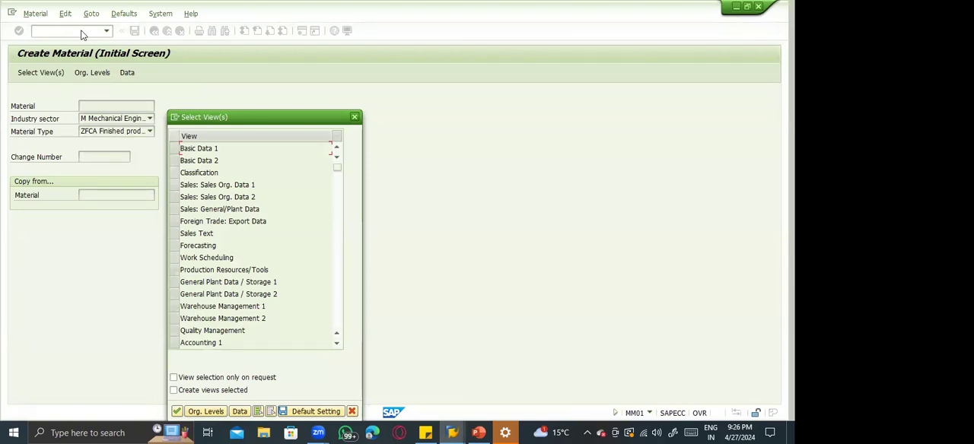
{"action": "key", "text": "Escape"}
Log off all SAP sessions with /nex and reopen the same ECC server connection from SAP Logon.
{"action": "left_click", "coordinate": [82, 34]}
{"action": "type", "text": "/nex"}
{"action": "key", "text": "Return"}
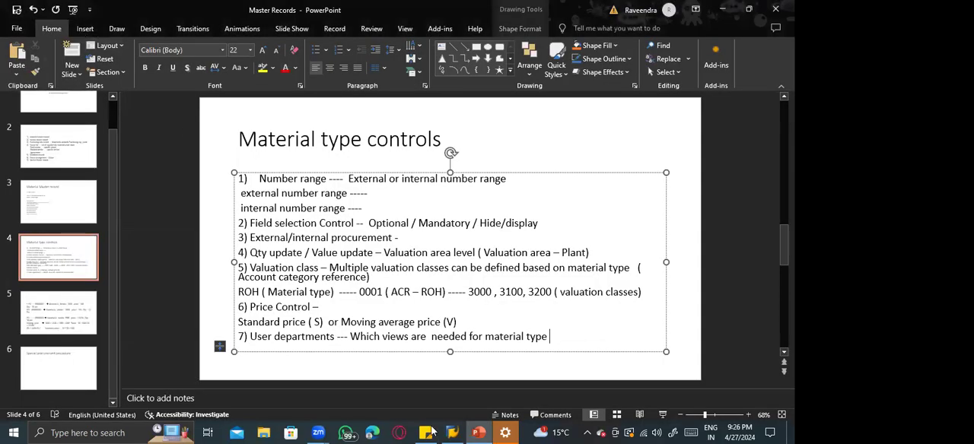
{"action": "left_click", "coordinate": [449, 433]}
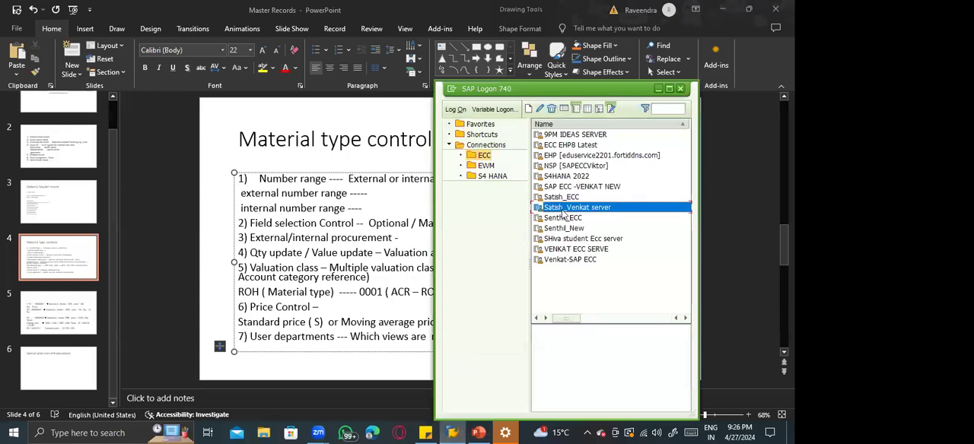
{"action": "double_click", "coordinate": [559, 208]}
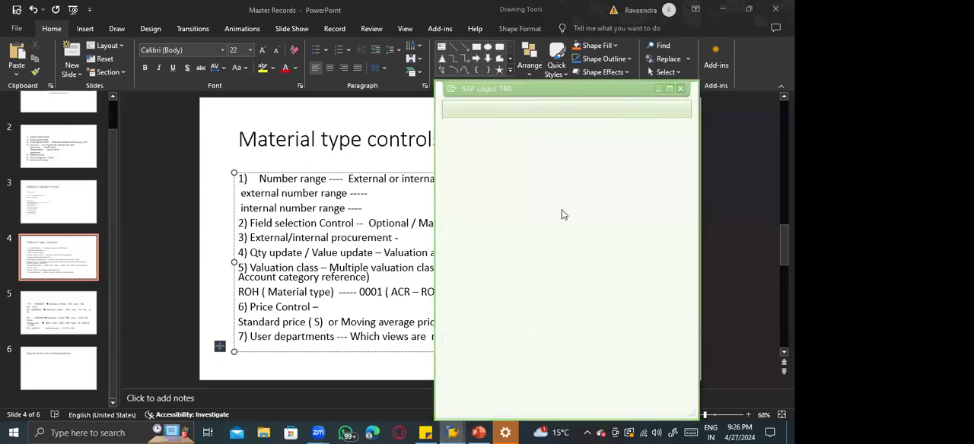
Log on to the SAP system with the user ID and the account password.
{"action": "key", "text": "Down"}
{"action": "key", "text": "Tab"}
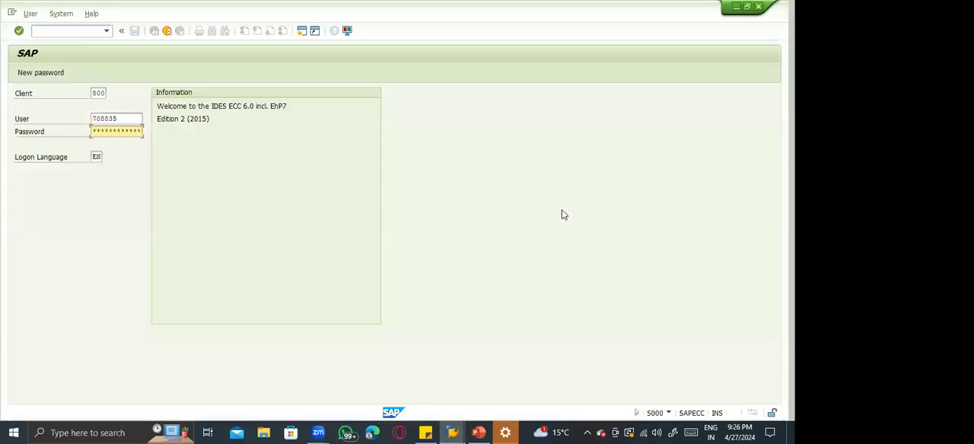
{"action": "left_click", "coordinate": [434, 431]}
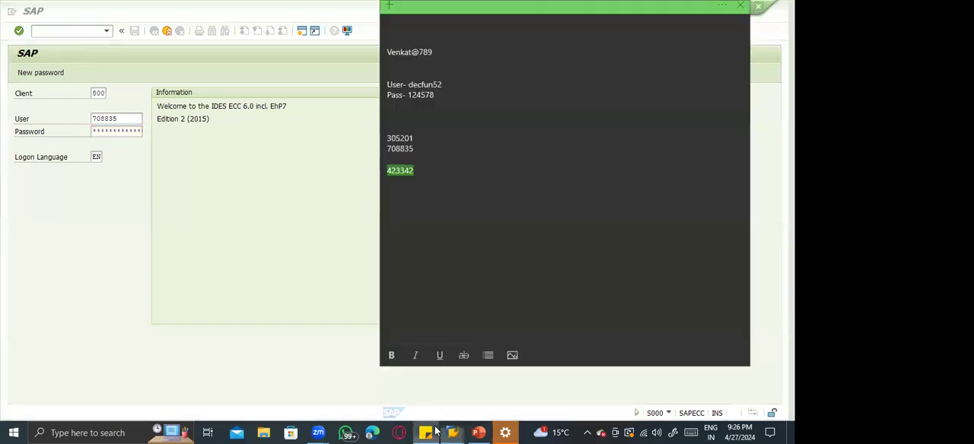
{"action": "key", "text": "alt+Tab"}
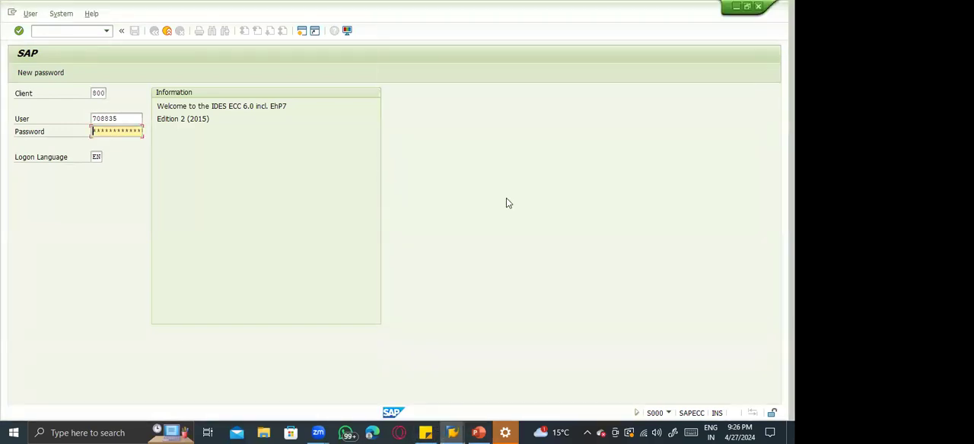
{"action": "key", "text": "Return"}
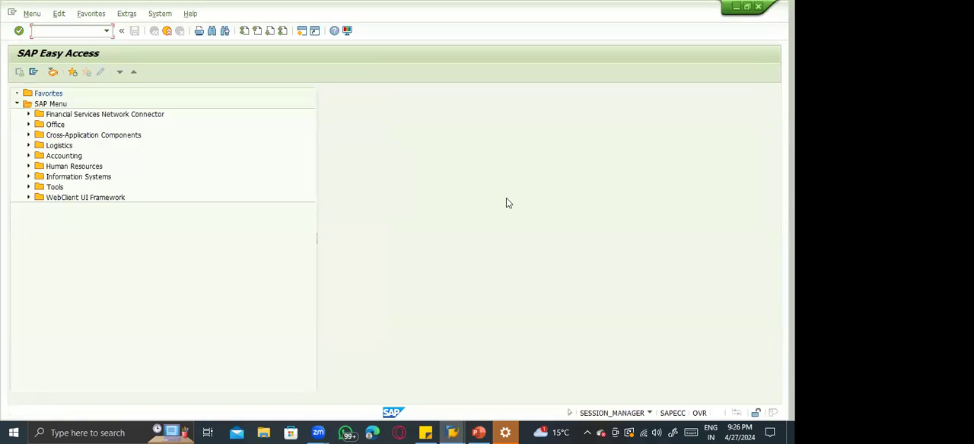
Start MM01 with industry sector Mechanical Engineering and material type ZFCA, check the order of the views offered and close the list.
{"action": "key", "text": "Return"}
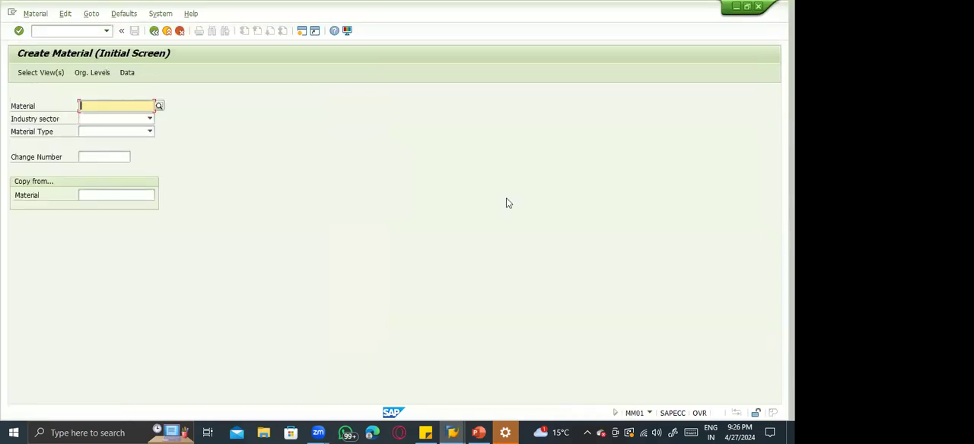
{"action": "key", "text": "Tab"}
{"action": "type", "text": "M"}
{"action": "key", "text": "Tab"}
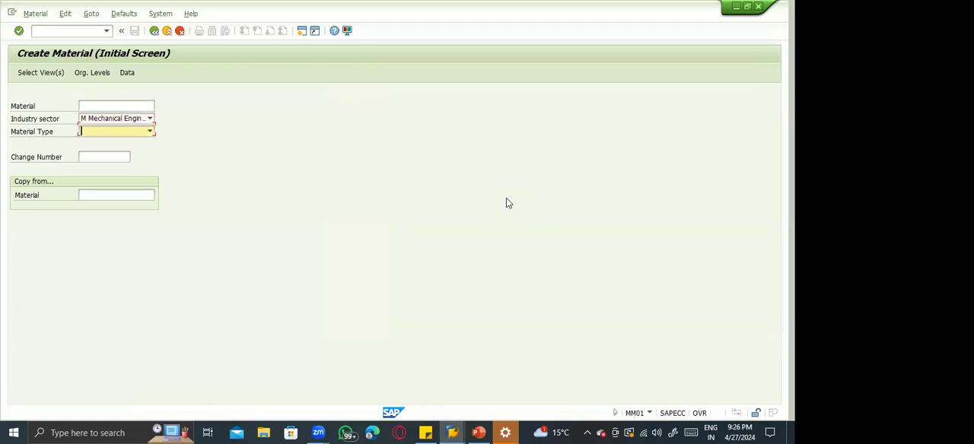
{"action": "type", "text": "ZFCA Finished prod..."}
{"action": "key", "text": "Return"}
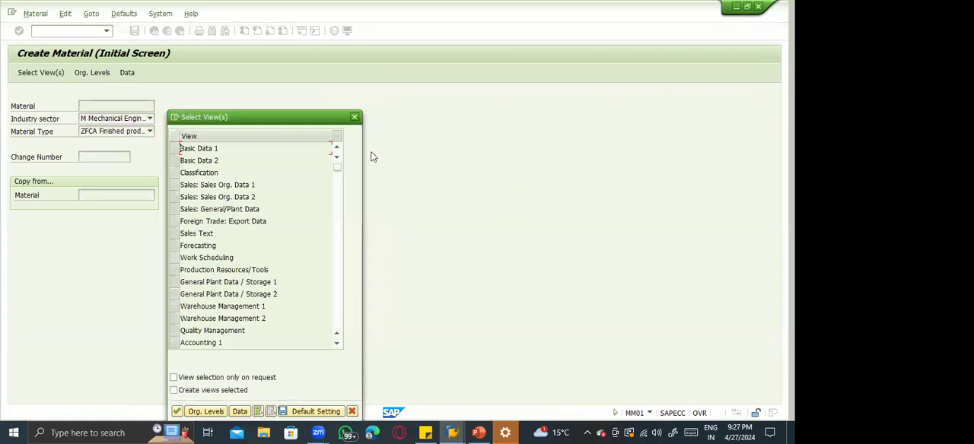
{"action": "left_click", "coordinate": [219, 172]}
{"action": "key", "text": "Escape"}
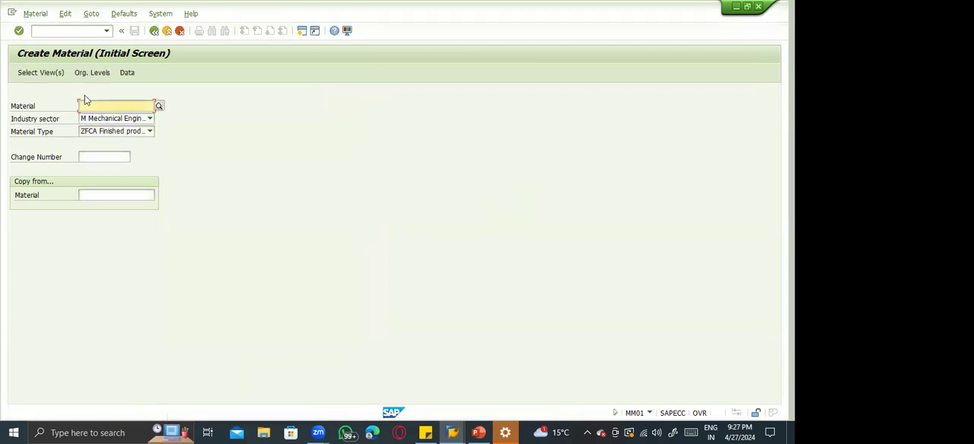
Open Assign Screen Sequences to User/Material Type/Transaction/Industry Sector in the SPRO implementation guide, under Logistics - General, Material Master, Configuring the Material Master.
{"action": "left_click", "coordinate": [40, 30]}
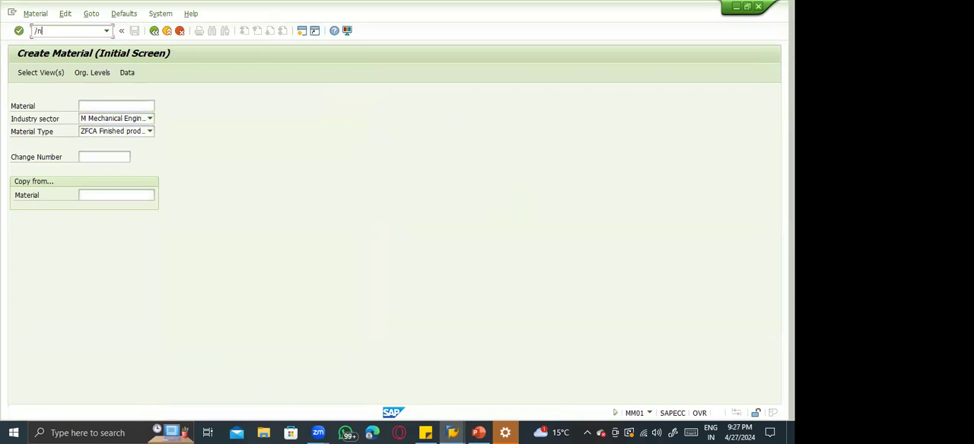
{"action": "key", "text": "Return"}
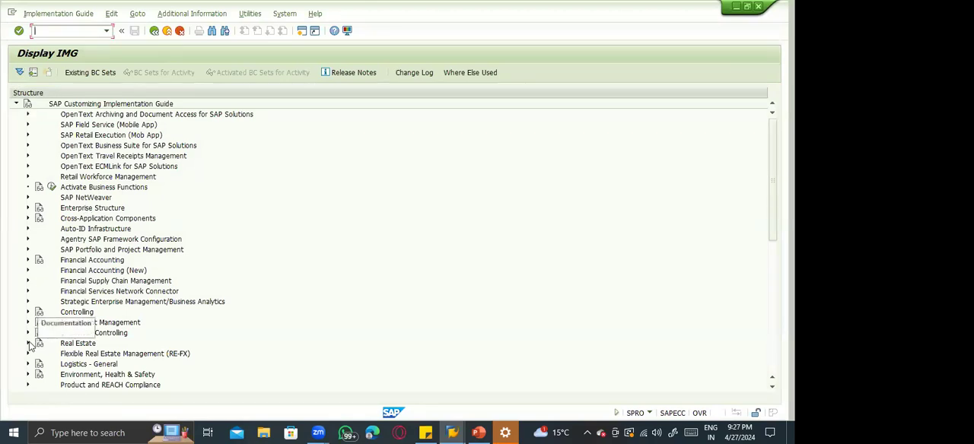
{"action": "left_click", "coordinate": [26, 367]}
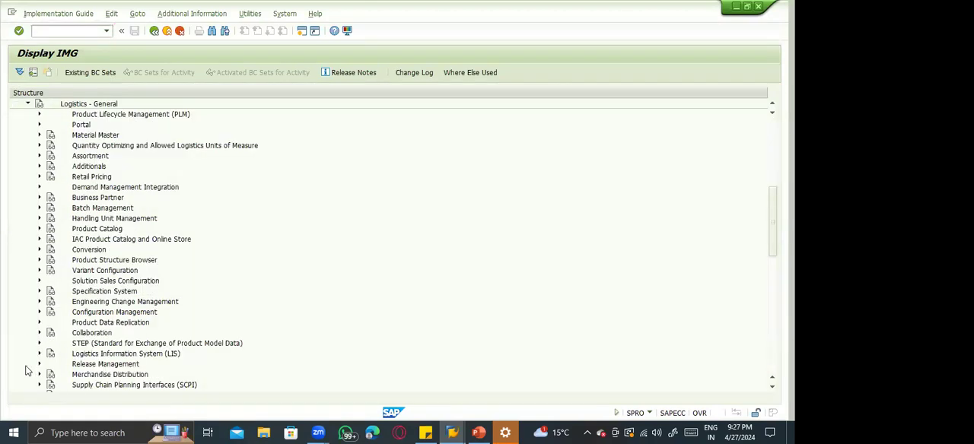
{"action": "left_click", "coordinate": [39, 136]}
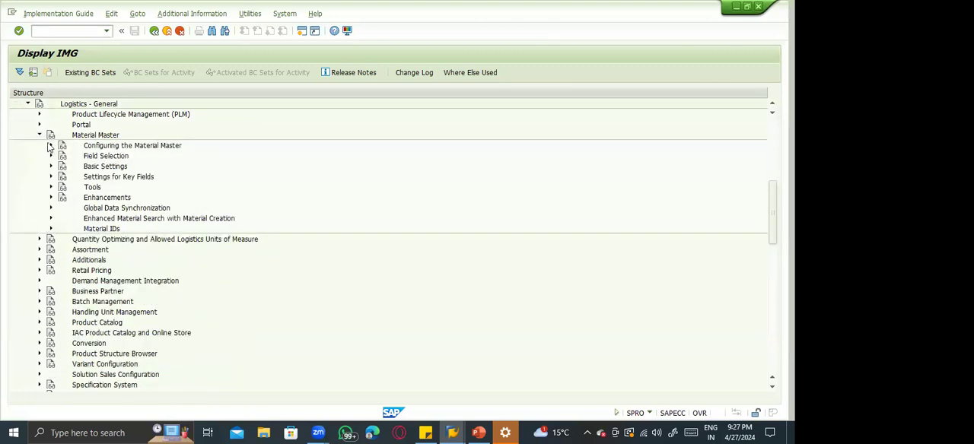
{"action": "left_click", "coordinate": [50, 145]}
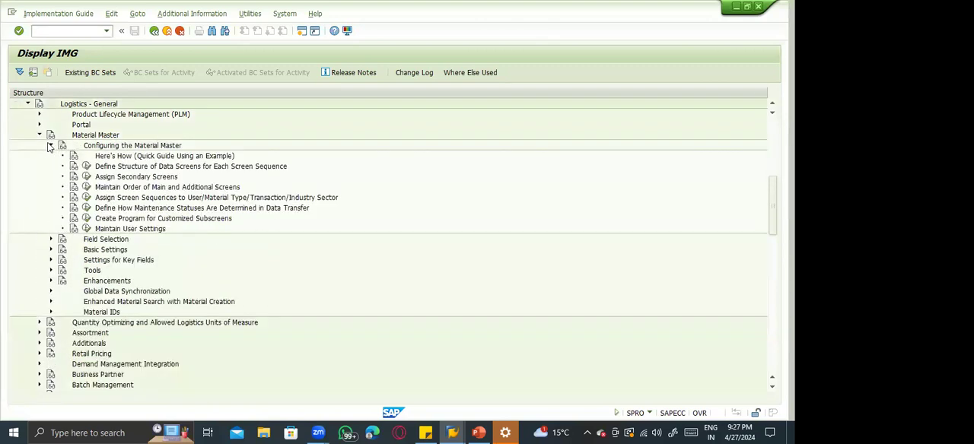
{"action": "left_click", "coordinate": [117, 212]}
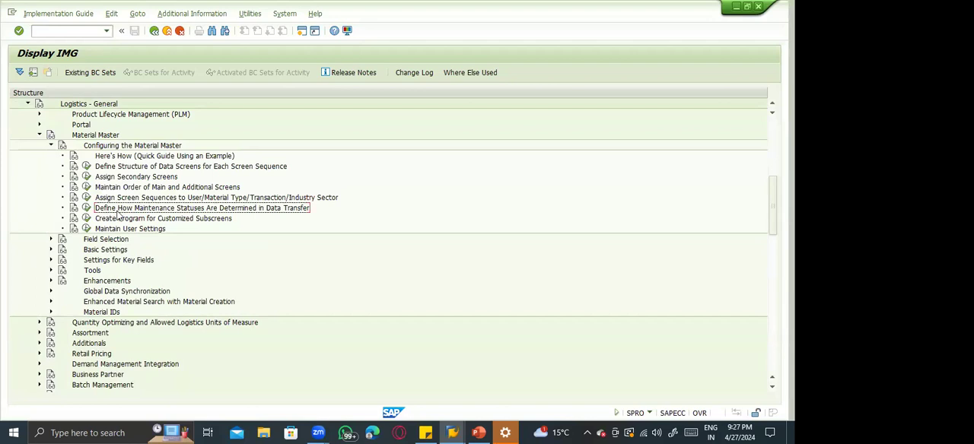
{"action": "left_click", "coordinate": [99, 221]}
{"action": "left_click", "coordinate": [116, 198]}
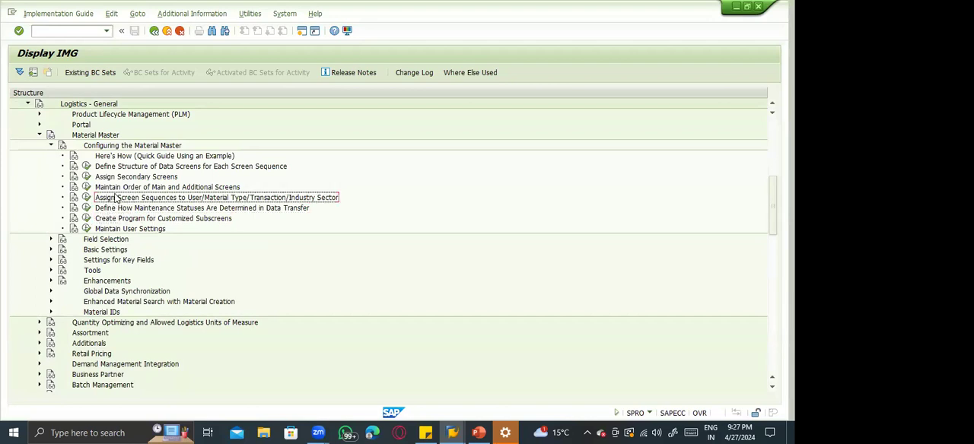
{"action": "left_click", "coordinate": [86, 197]}
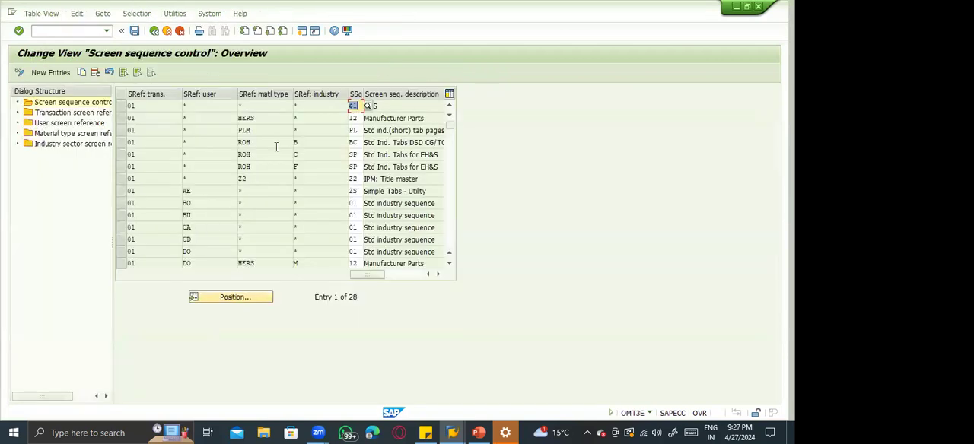
Examine the first screen sequence control entry: its transaction, user and material type references and the assigned screen sequence.
{"action": "left_click", "coordinate": [150, 107]}
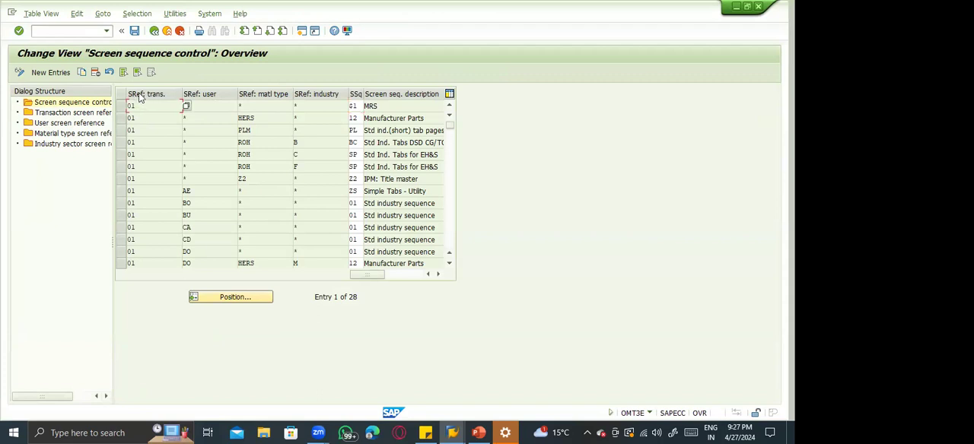
{"action": "left_click", "coordinate": [213, 106]}
{"action": "left_click", "coordinate": [257, 106]}
{"action": "left_click", "coordinate": [358, 106]}
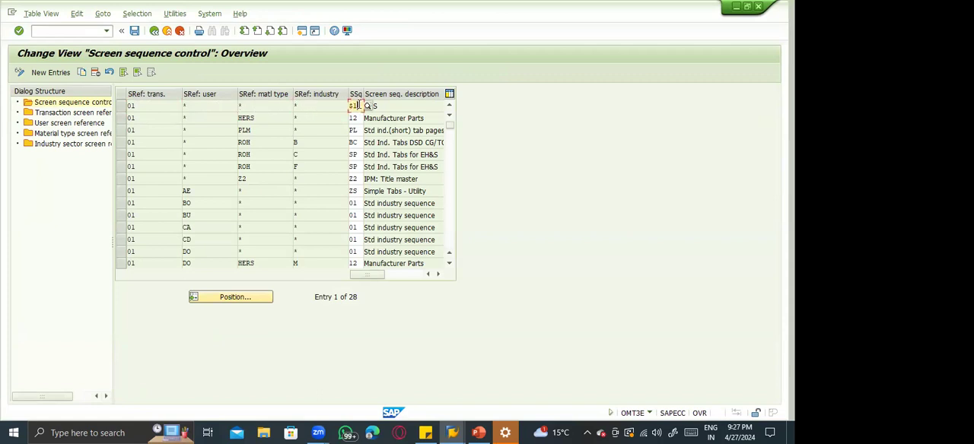
{"action": "left_click", "coordinate": [382, 106]}
Open the material types (OMS2) in a new session for display, position to ZFCA and view its details.
{"action": "type", "text": "/ooms2"}
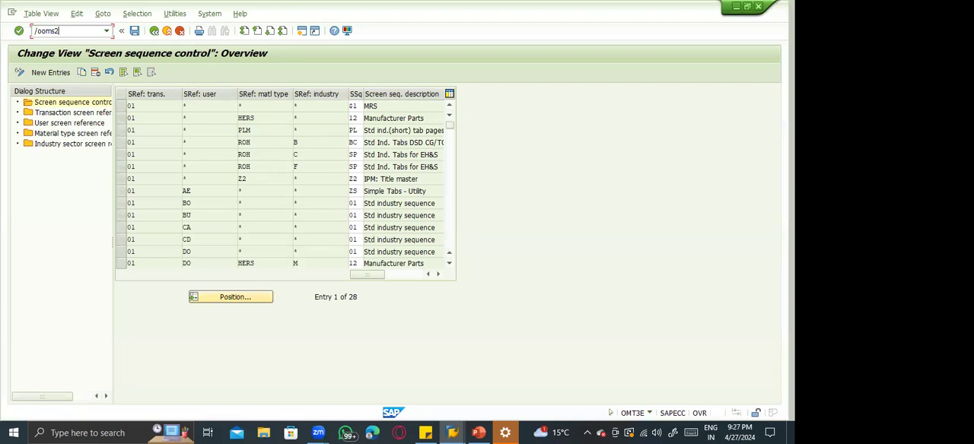
{"action": "key", "text": "Return"}
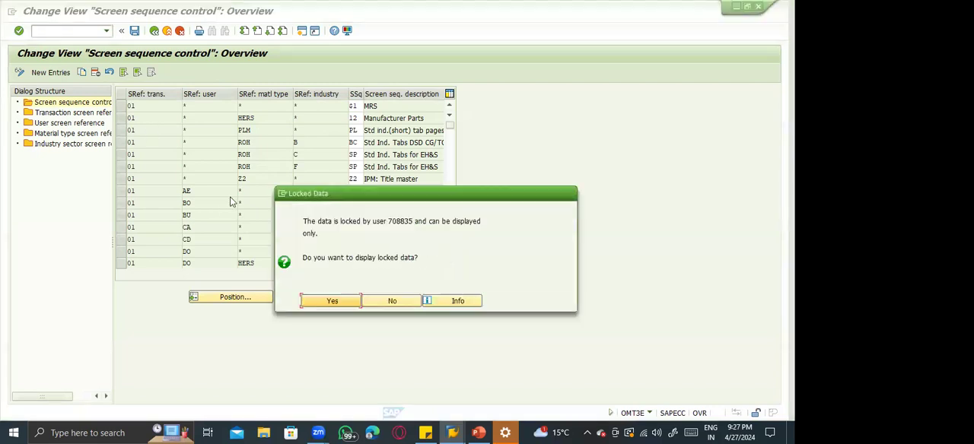
{"action": "left_click", "coordinate": [323, 300]}
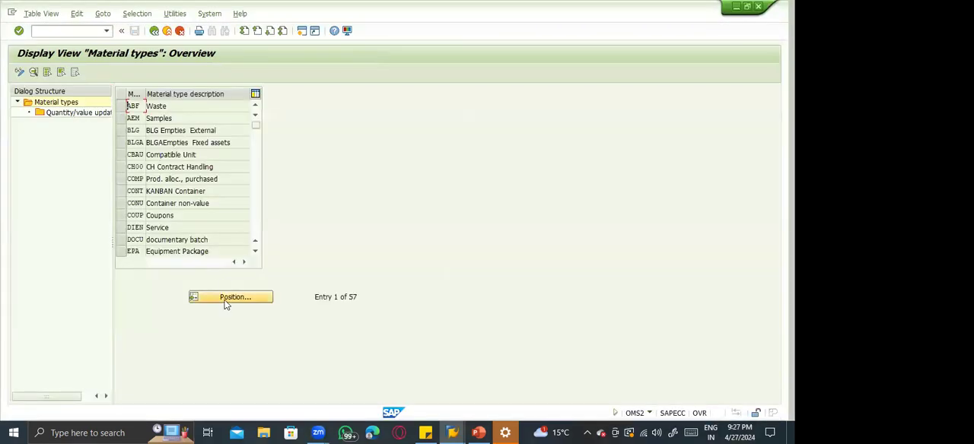
{"action": "left_click", "coordinate": [226, 301]}
{"action": "type", "text": "ZFCA"}
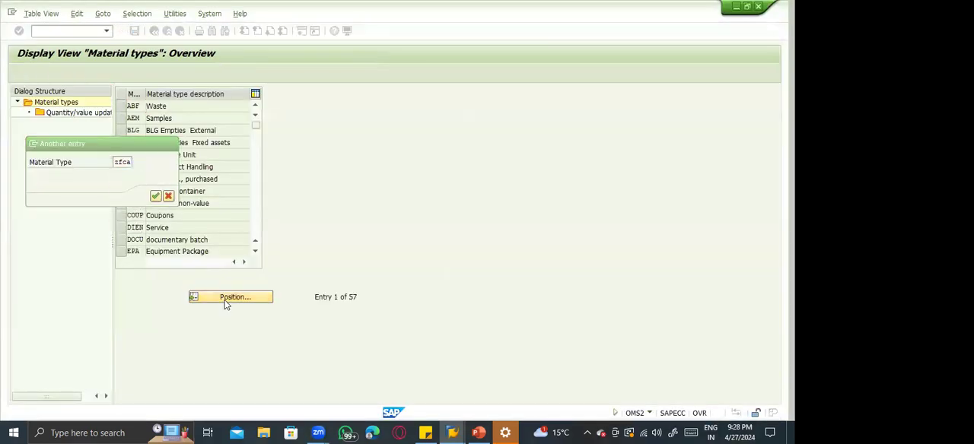
{"action": "key", "text": "Return"}
{"action": "double_click", "coordinate": [206, 106]}
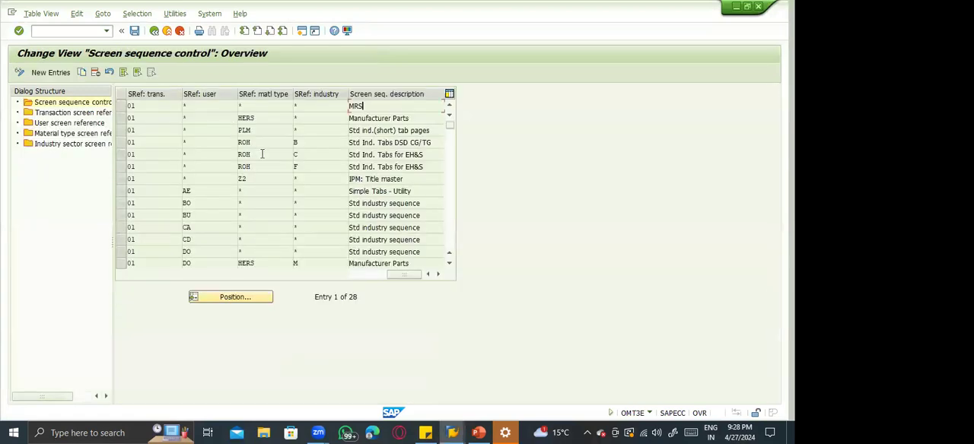
Look through all screen sequence control entries and their sequence descriptions, and return to the first entry.
{"action": "left_click", "coordinate": [450, 221]}
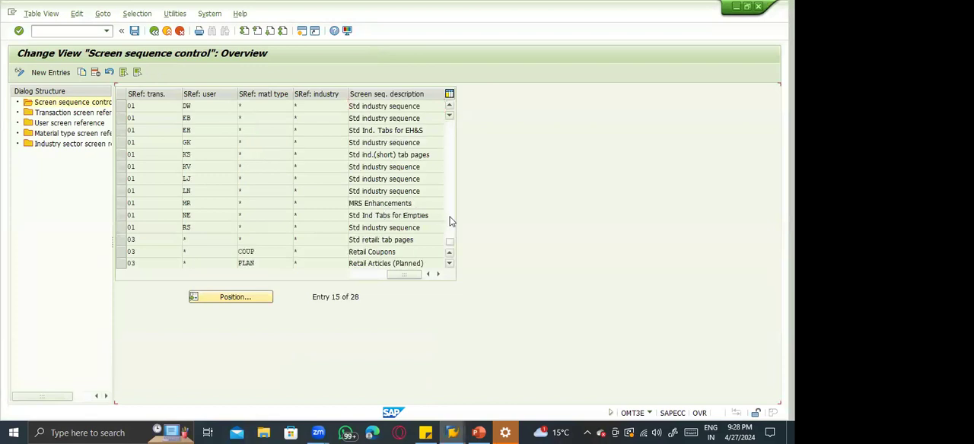
{"action": "left_click", "coordinate": [450, 221]}
{"action": "left_click", "coordinate": [450, 199]}
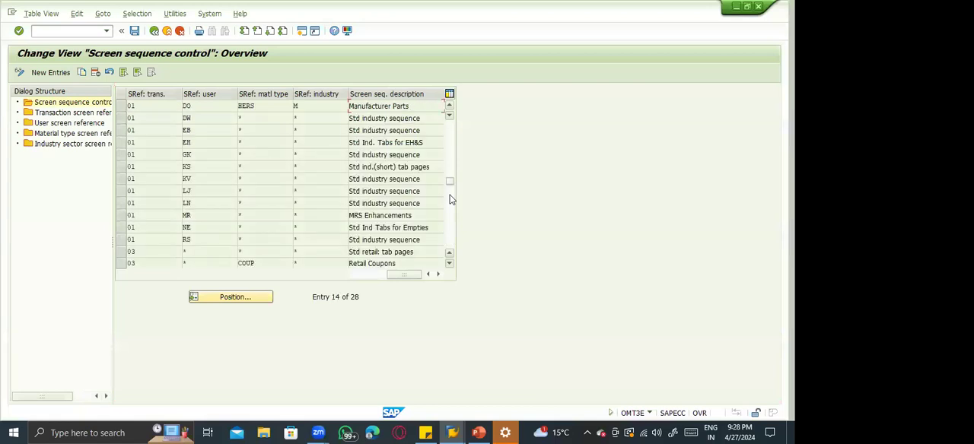
{"action": "left_click", "coordinate": [450, 199]}
{"action": "left_click", "coordinate": [450, 199]}
{"action": "left_click", "coordinate": [450, 154]}
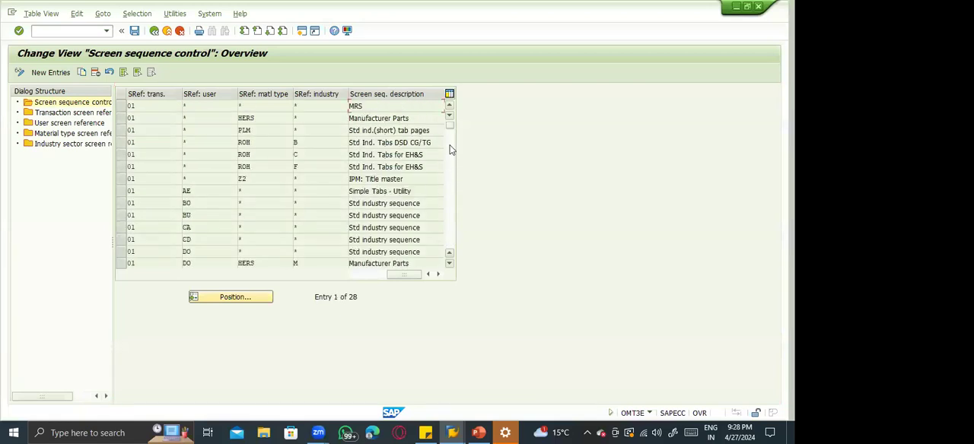
{"action": "left_click", "coordinate": [452, 263]}
{"action": "left_click", "coordinate": [452, 263]}
{"action": "left_click", "coordinate": [452, 263]}
{"action": "left_click", "coordinate": [452, 263]}
{"action": "left_click", "coordinate": [452, 262]}
{"action": "left_click", "coordinate": [452, 263]}
{"action": "left_click", "coordinate": [450, 246]}
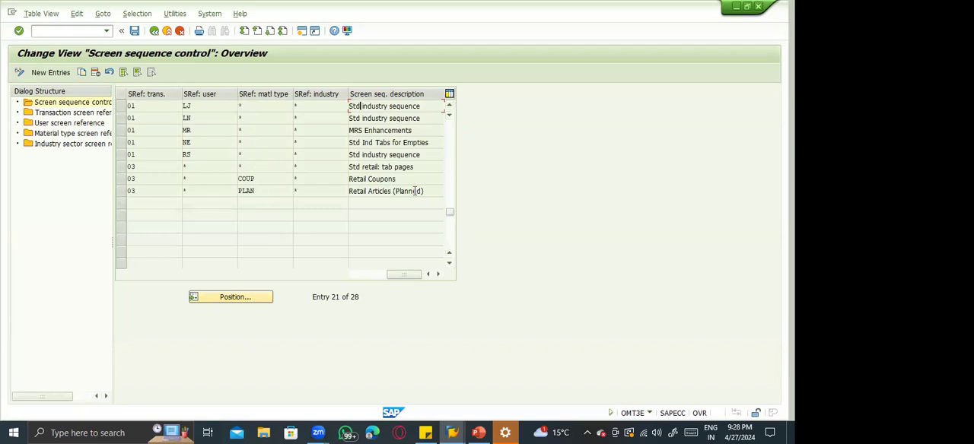
{"action": "left_click", "coordinate": [449, 142]}
{"action": "left_click", "coordinate": [449, 142]}
{"action": "left_click", "coordinate": [449, 140]}
{"action": "left_click", "coordinate": [449, 130]}
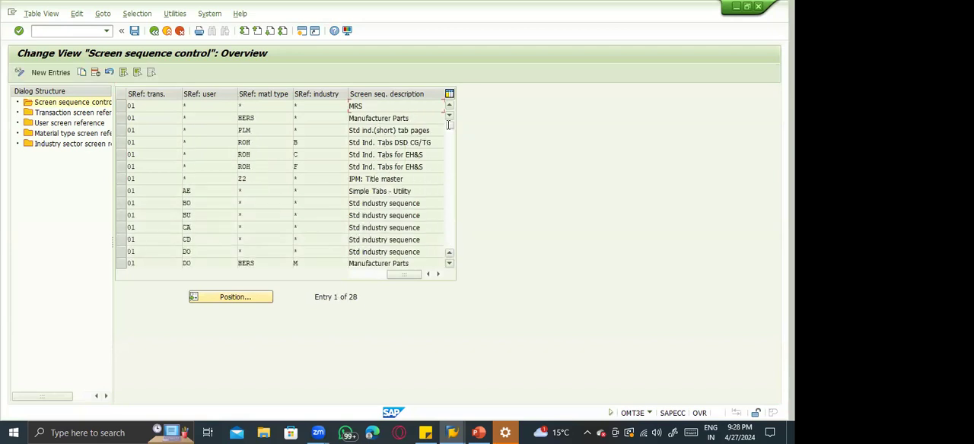
View the possible screen sequence numbers for the first screen sequence control entry and close the list without choosing one.
{"action": "left_click", "coordinate": [357, 274]}
{"action": "left_click", "coordinate": [352, 105]}
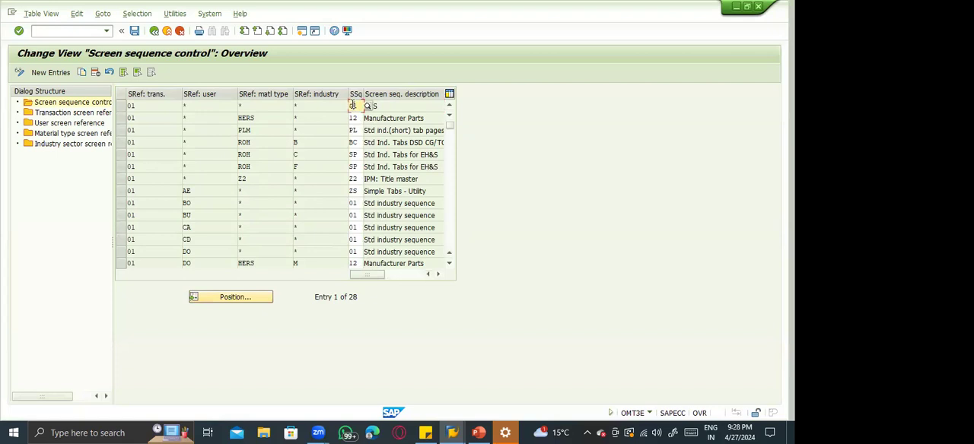
{"action": "left_click", "coordinate": [366, 107]}
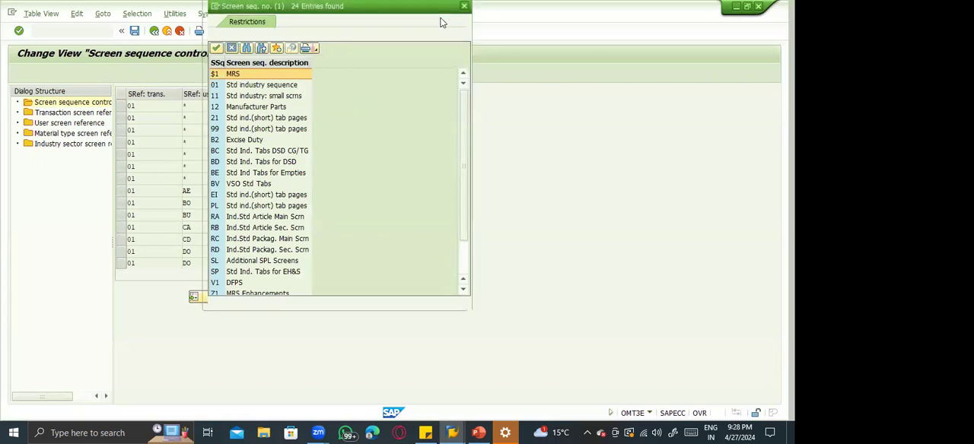
{"action": "left_click", "coordinate": [464, 6]}
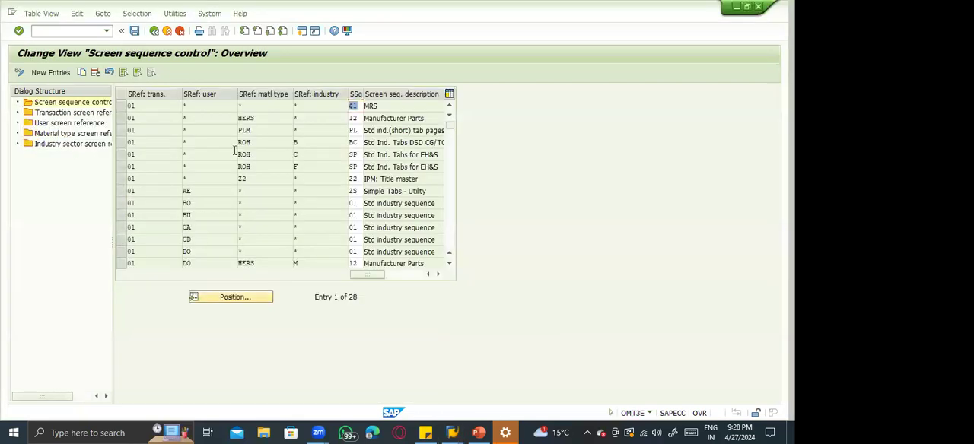
Check the screen reference of MM01 in the transaction screen reference and open the user screen reference.
{"action": "left_click", "coordinate": [165, 142]}
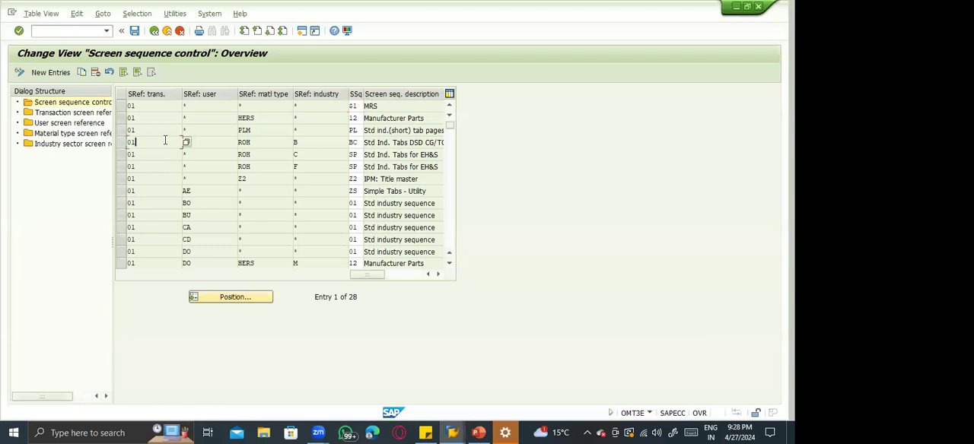
{"action": "left_click", "coordinate": [120, 105]}
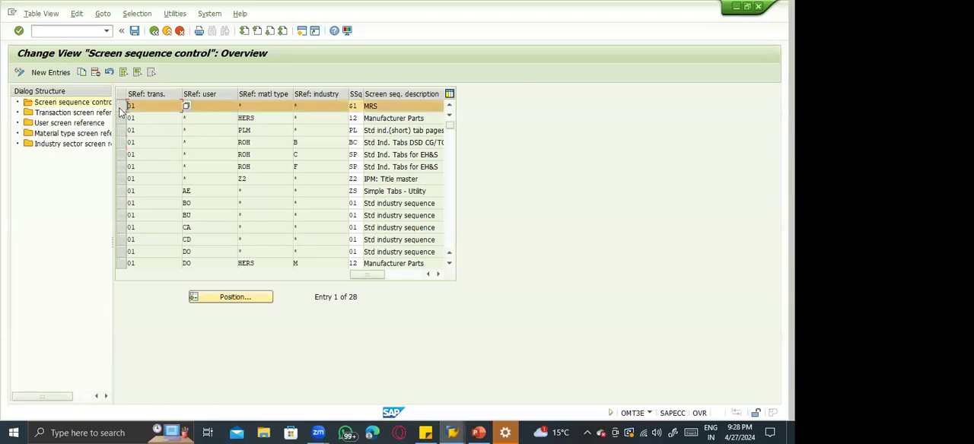
{"action": "double_click", "coordinate": [74, 117]}
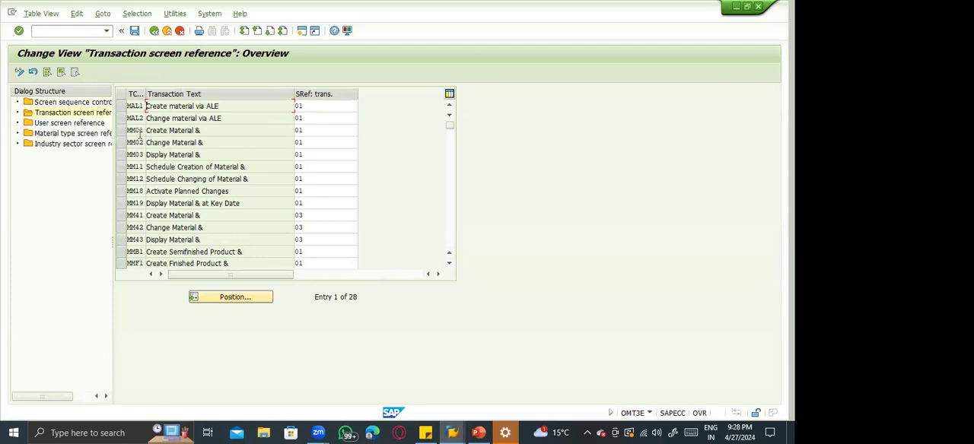
{"action": "left_click", "coordinate": [128, 134]}
{"action": "left_click", "coordinate": [127, 134]}
{"action": "double_click", "coordinate": [87, 123]}
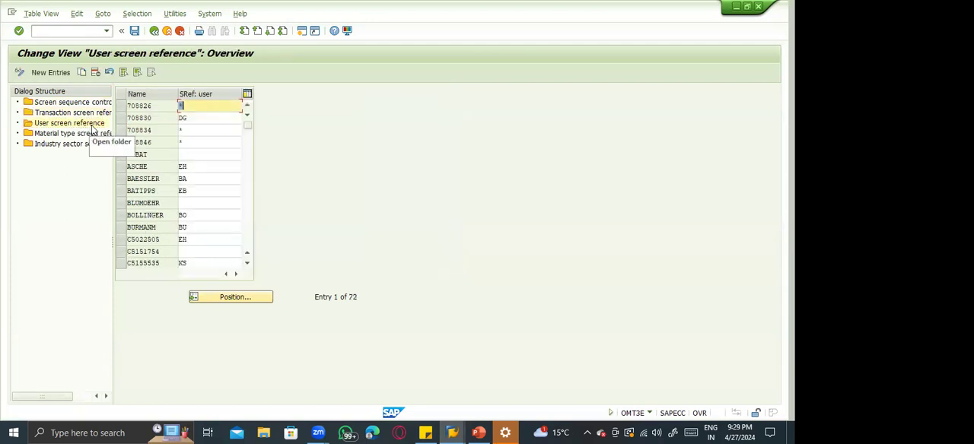
Look through the user screen reference entries down to the last one and return to the first entry.
{"action": "left_click", "coordinate": [246, 190]}
{"action": "left_click", "coordinate": [246, 190]}
{"action": "left_click", "coordinate": [246, 190]}
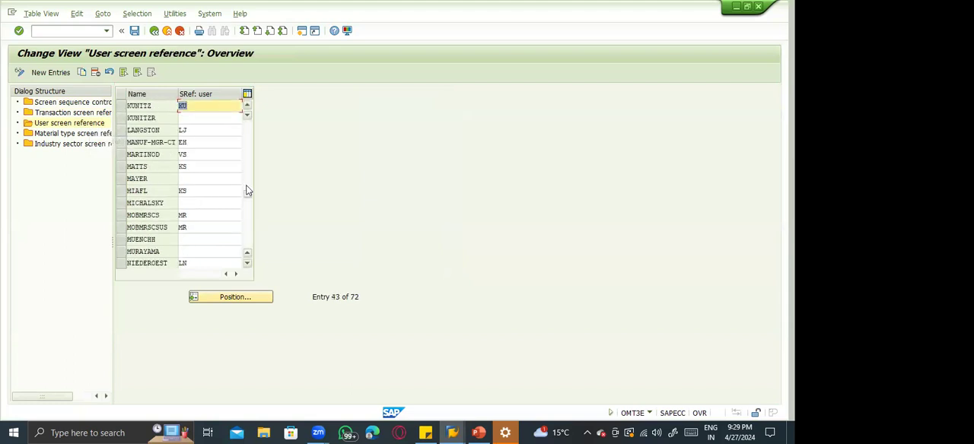
{"action": "left_click", "coordinate": [246, 230]}
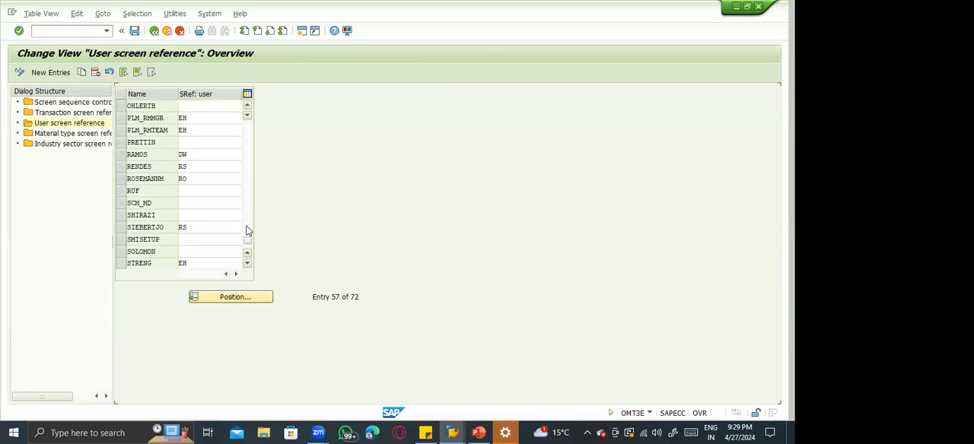
{"action": "left_click", "coordinate": [248, 229]}
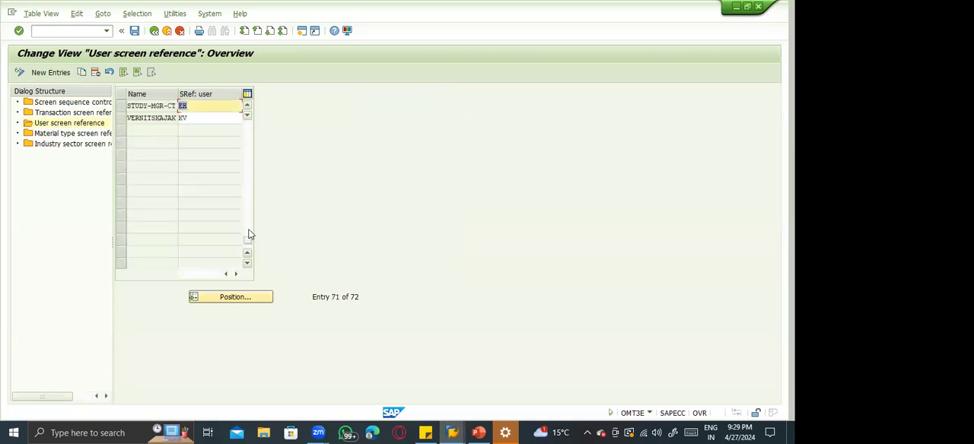
{"action": "left_click", "coordinate": [196, 117]}
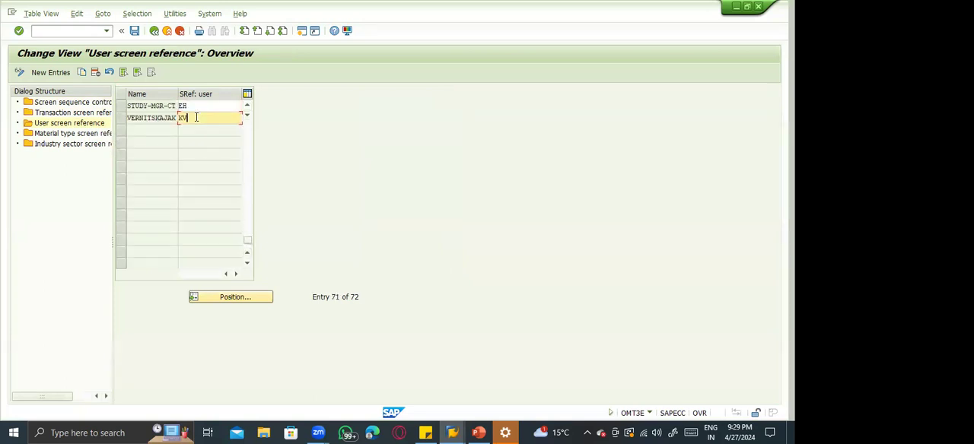
{"action": "left_click", "coordinate": [245, 156]}
{"action": "left_click", "coordinate": [245, 155]}
{"action": "left_click", "coordinate": [245, 155]}
{"action": "left_click", "coordinate": [245, 133]}
{"action": "left_click", "coordinate": [245, 133]}
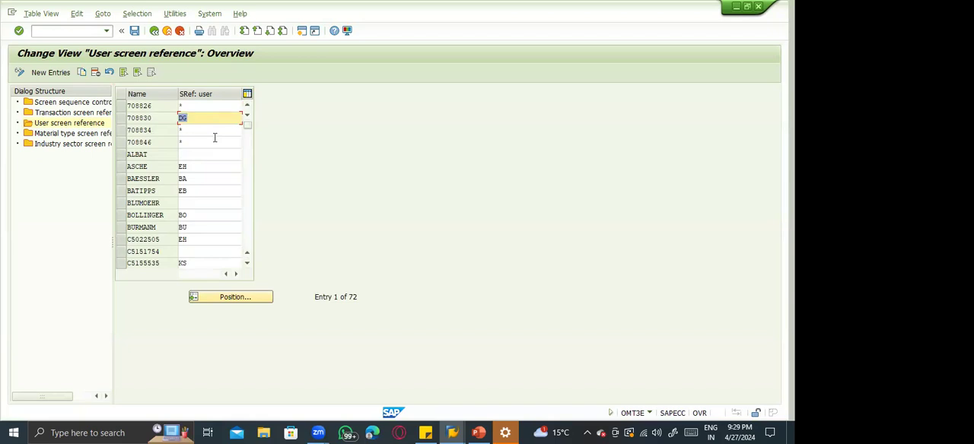
Open the screen sequence control and look through the user references and screen sequences assigned in its entries.
{"action": "double_click", "coordinate": [57, 106]}
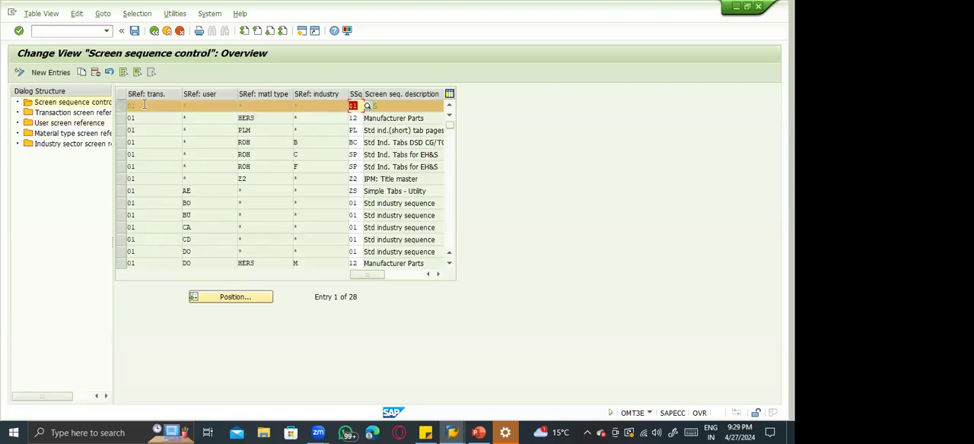
{"action": "left_click", "coordinate": [449, 173]}
{"action": "scroll", "coordinate": [449, 186], "scroll_direction": "down", "scroll_amount": 5}
{"action": "scroll", "coordinate": [449, 187], "scroll_direction": "up", "scroll_amount": 5}
{"action": "left_click", "coordinate": [449, 191]}
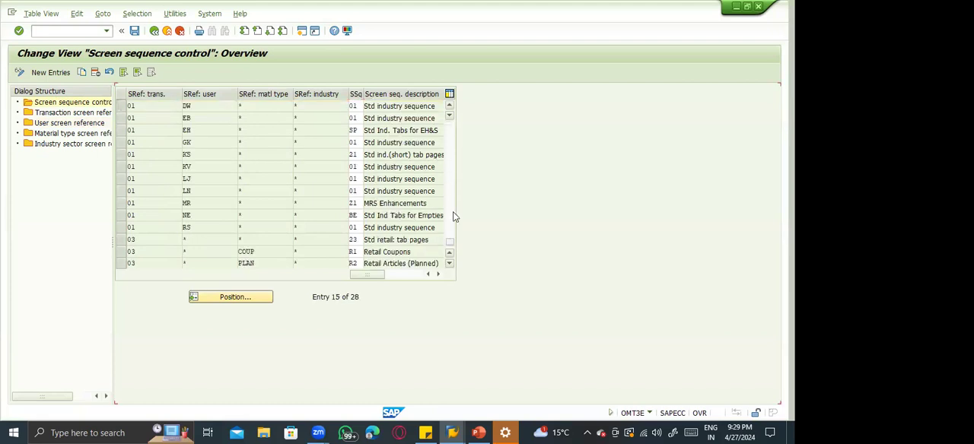
{"action": "left_click", "coordinate": [453, 216]}
{"action": "left_click", "coordinate": [453, 216]}
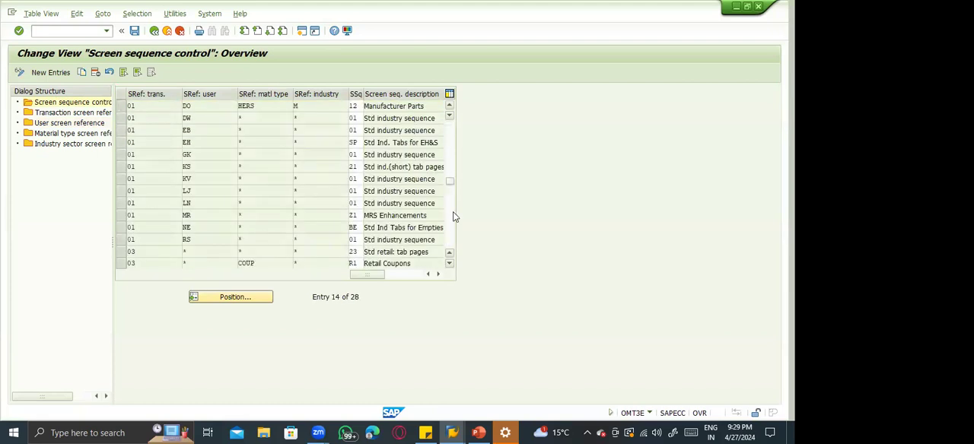
{"action": "left_click", "coordinate": [453, 216]}
{"action": "left_click", "coordinate": [453, 150]}
{"action": "left_click", "coordinate": [453, 152]}
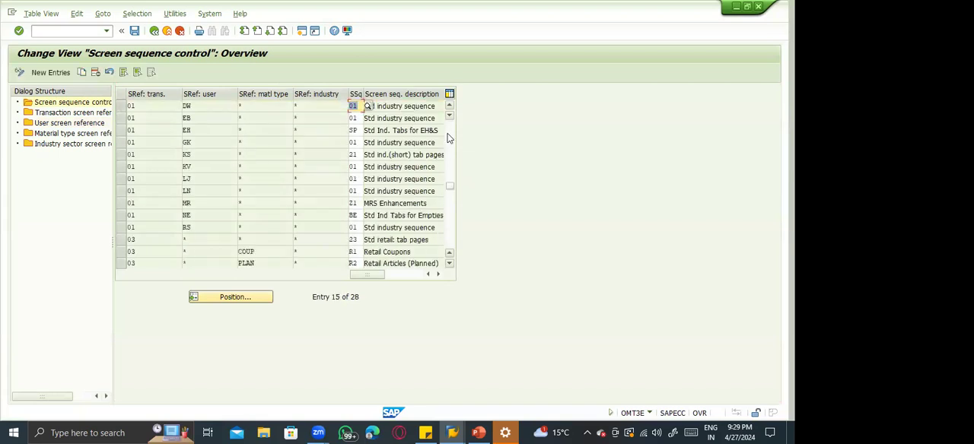
{"action": "left_click", "coordinate": [453, 152]}
Start a new user screen reference entry and enter the logged-on user's ID, checking it in the session's system information.
{"action": "double_click", "coordinate": [69, 124]}
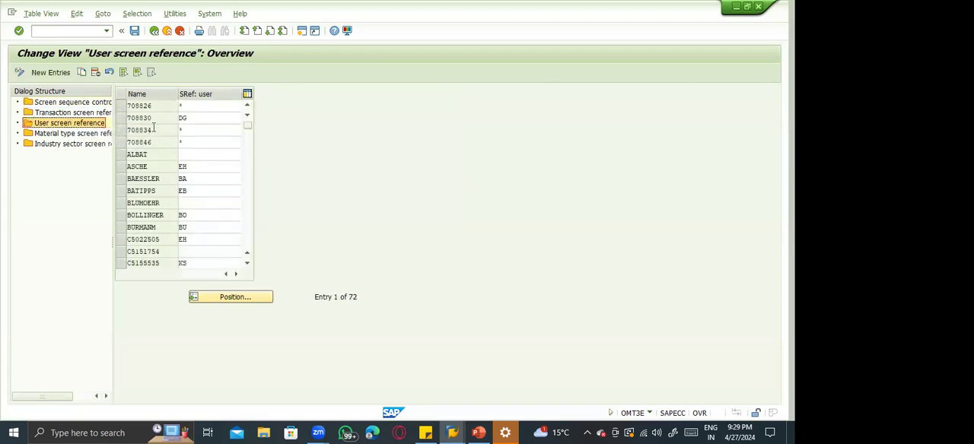
{"action": "left_click", "coordinate": [51, 73]}
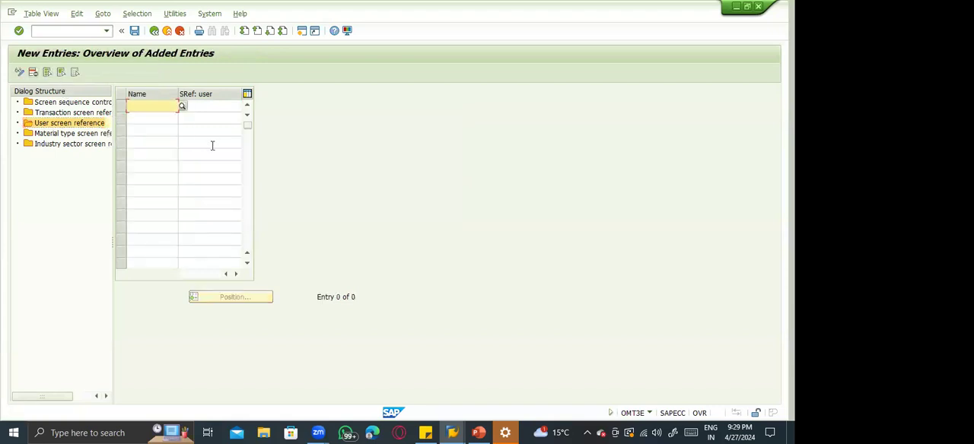
{"action": "left_click", "coordinate": [611, 375]}
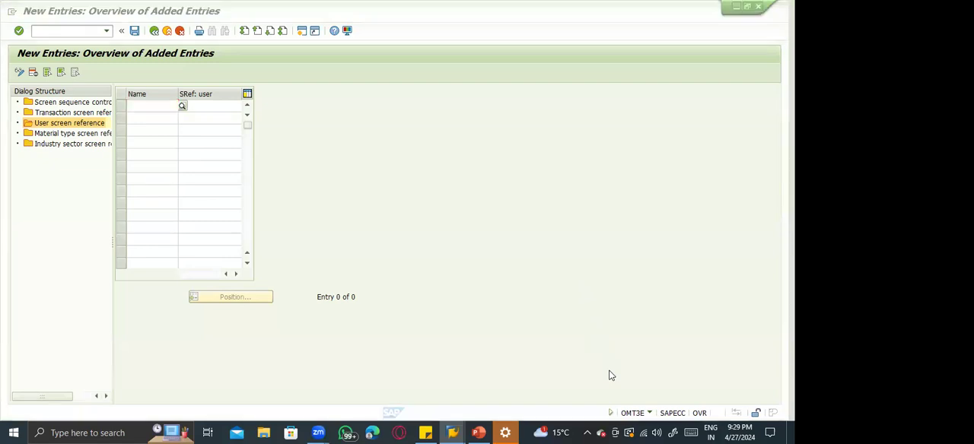
{"action": "left_click", "coordinate": [172, 105]}
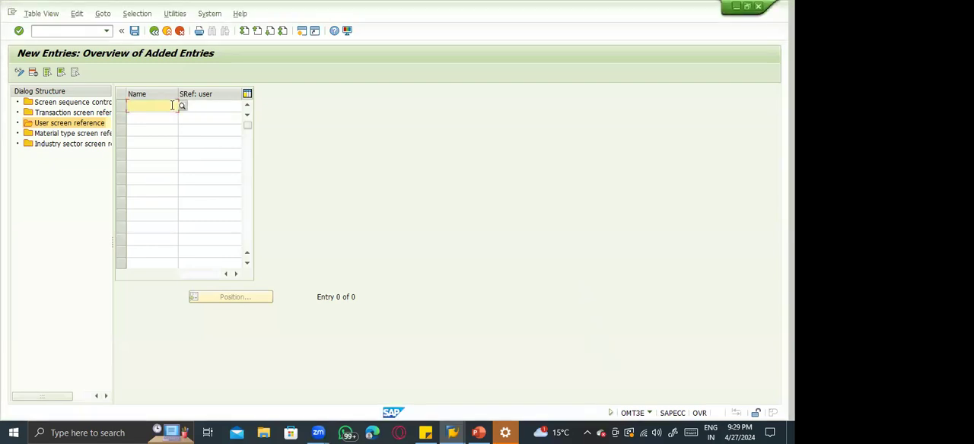
{"action": "type", "text": "7088"}
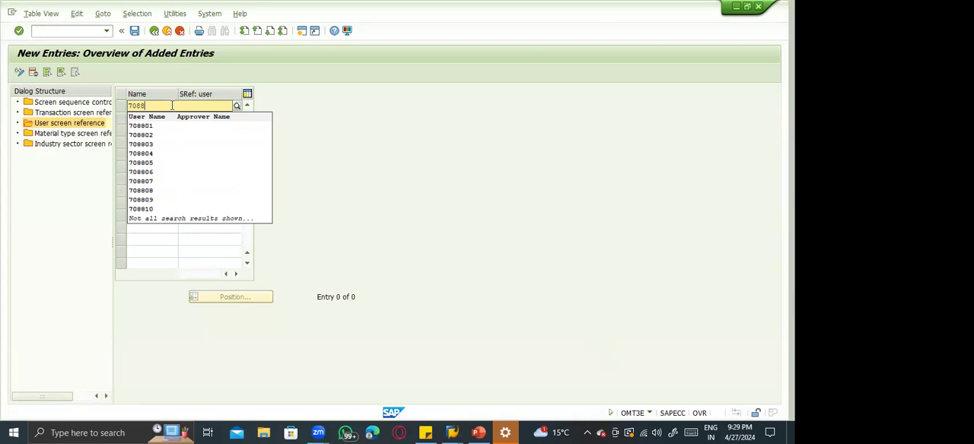
{"action": "left_click", "coordinate": [649, 414]}
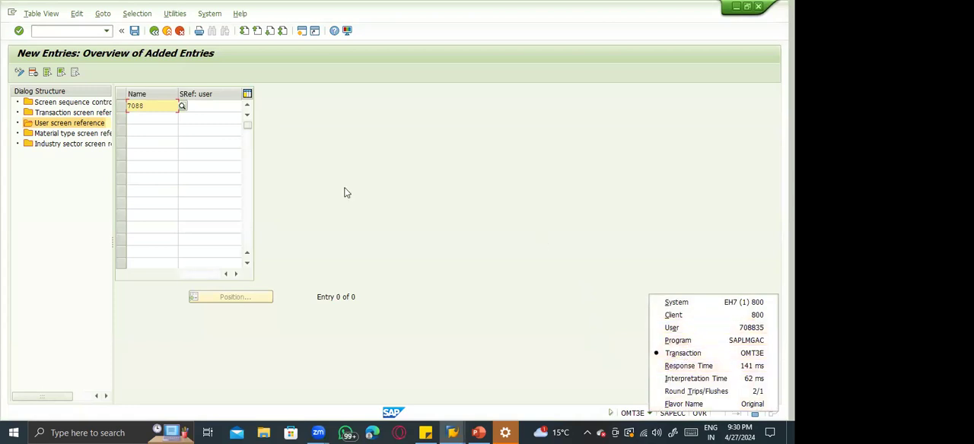
{"action": "left_click", "coordinate": [151, 106]}
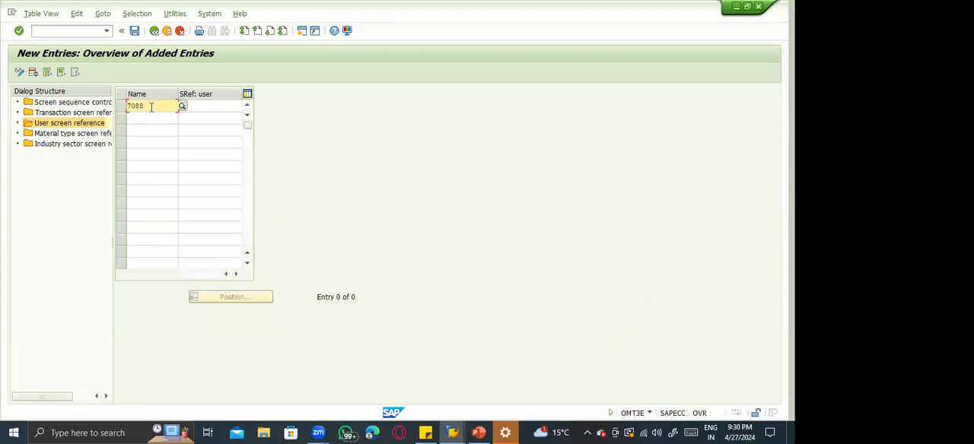
{"action": "type", "text": "35"}
{"action": "key", "text": "Tab"}
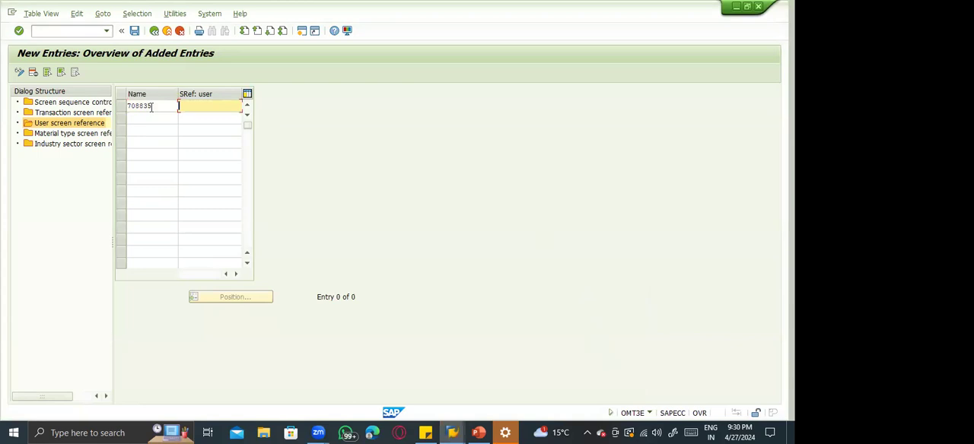
Assign screen reference YY to the new user entry and save it.
{"action": "type", "text": "Y1"}
{"action": "key", "text": "Return"}
{"action": "key", "text": "ctrl+s"}
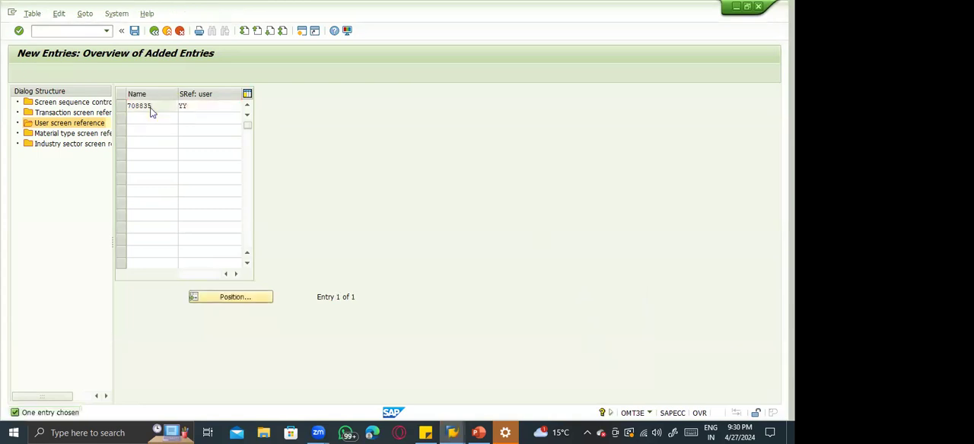
{"action": "key", "text": "Return"}
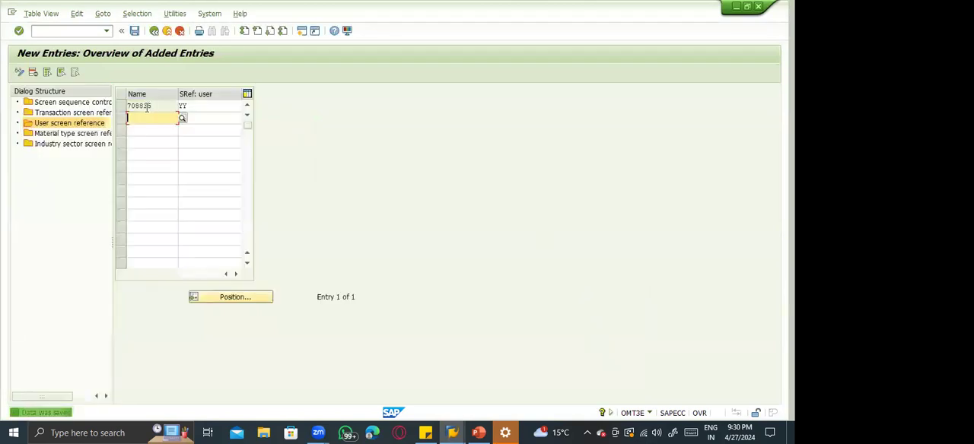
Copy the first screen sequence control entry, set the copy's user reference to YY and save it.
{"action": "double_click", "coordinate": [74, 105]}
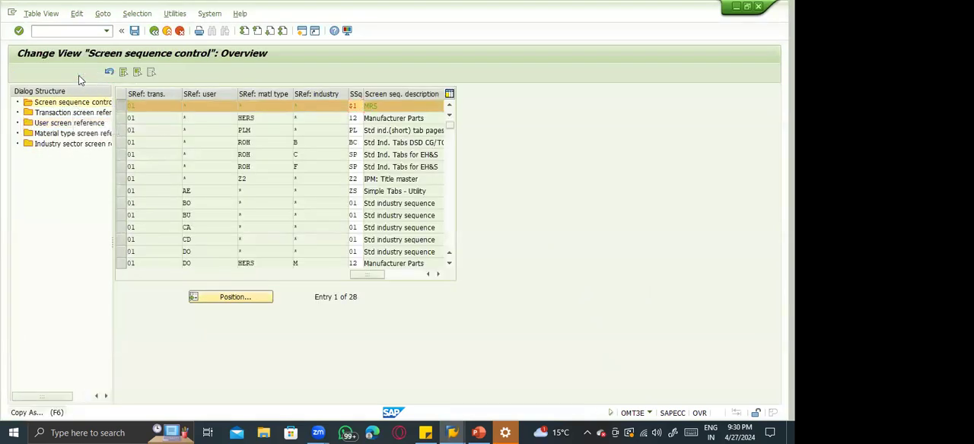
{"action": "left_click", "coordinate": [81, 73]}
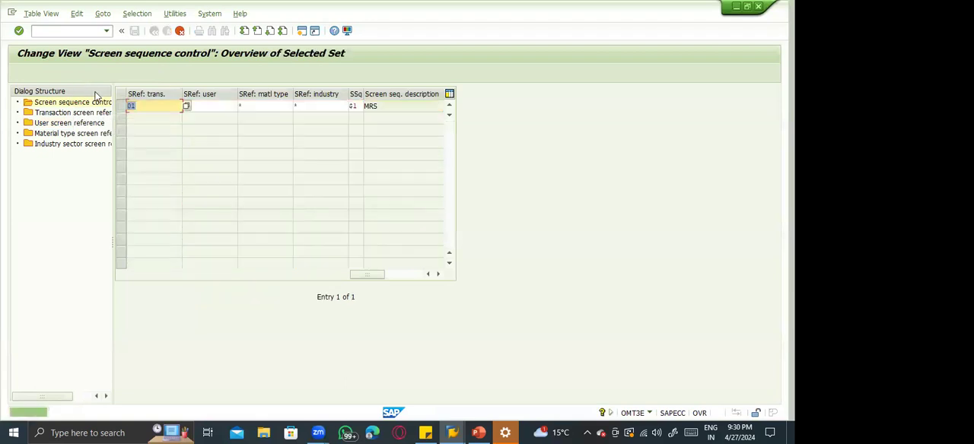
{"action": "left_click", "coordinate": [186, 107]}
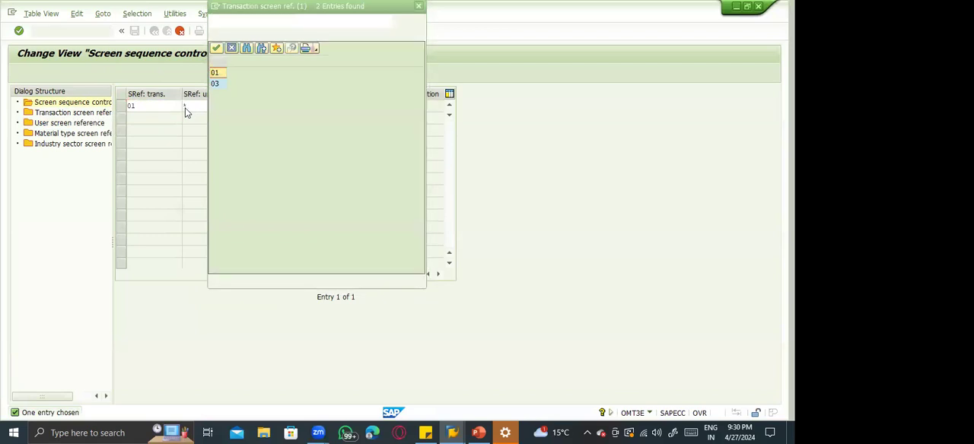
{"action": "key", "text": "Escape"}
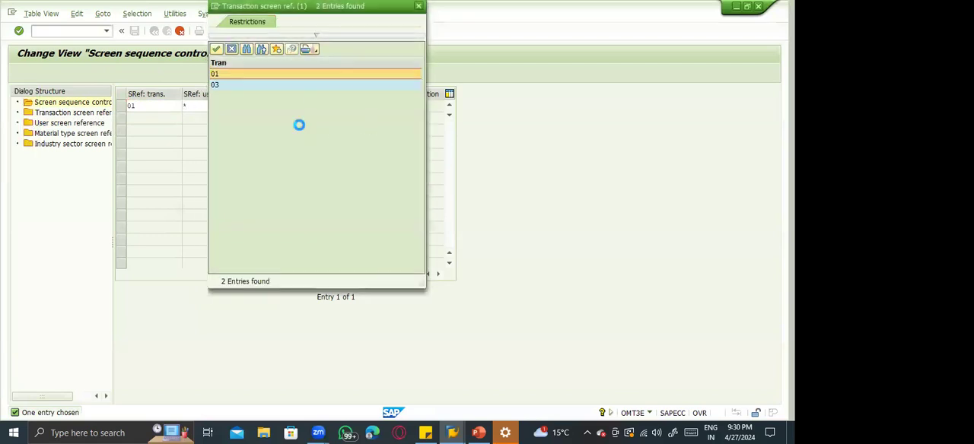
{"action": "left_click", "coordinate": [219, 107]}
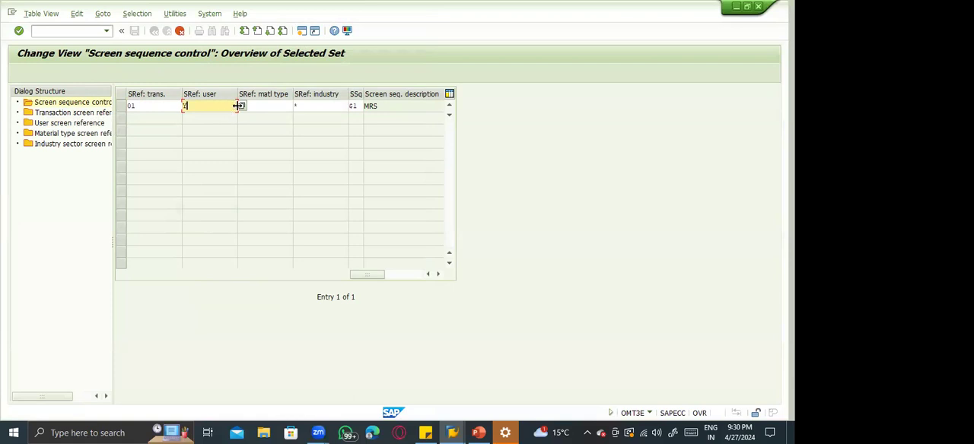
{"action": "left_click", "coordinate": [242, 107]}
{"action": "left_click", "coordinate": [240, 107]}
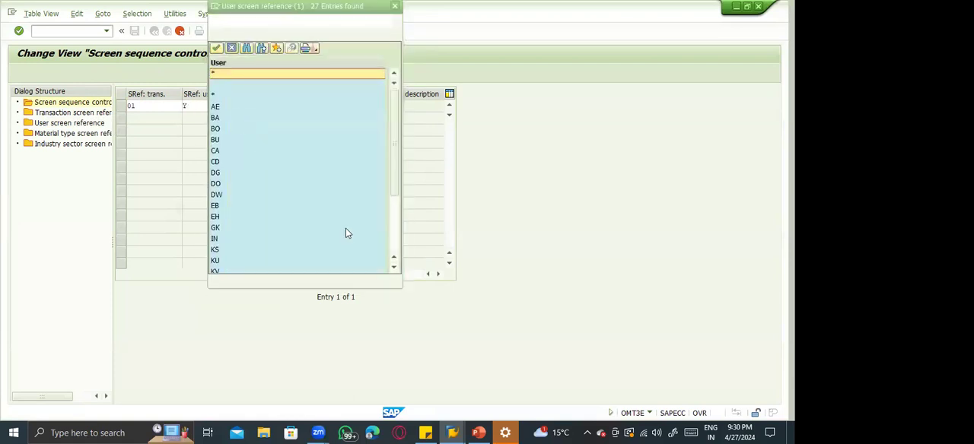
{"action": "left_click", "coordinate": [393, 248]}
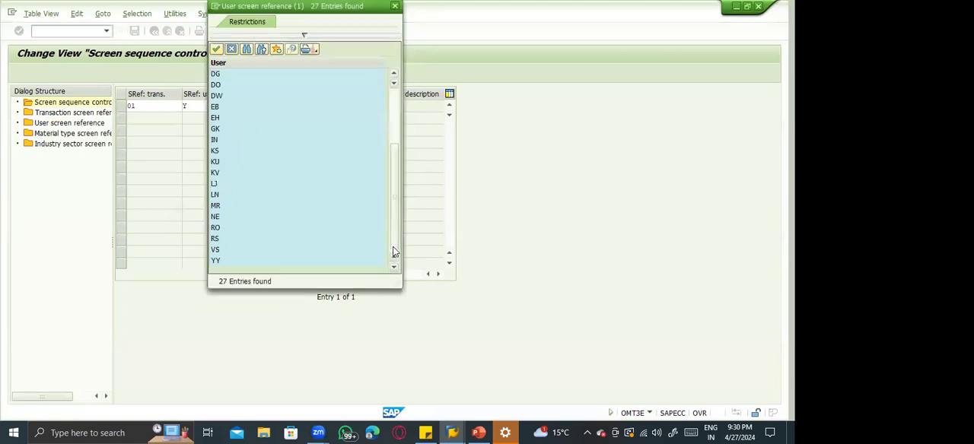
{"action": "double_click", "coordinate": [220, 263]}
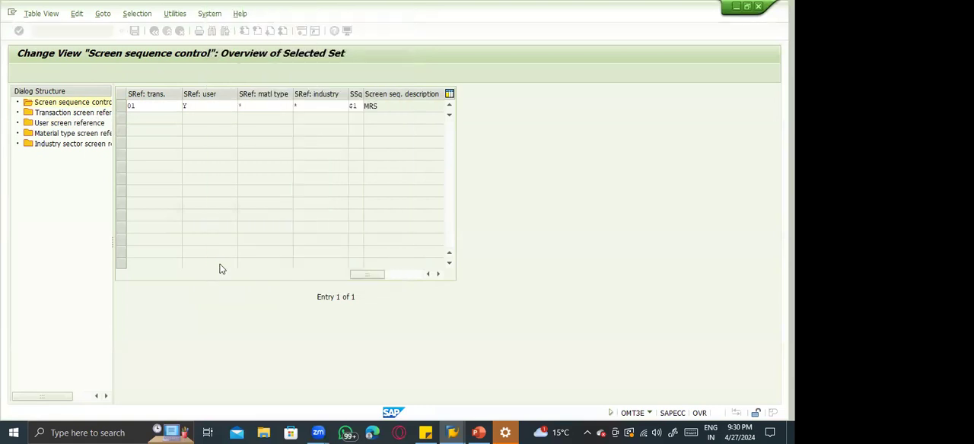
{"action": "key", "text": "ctrl+s"}
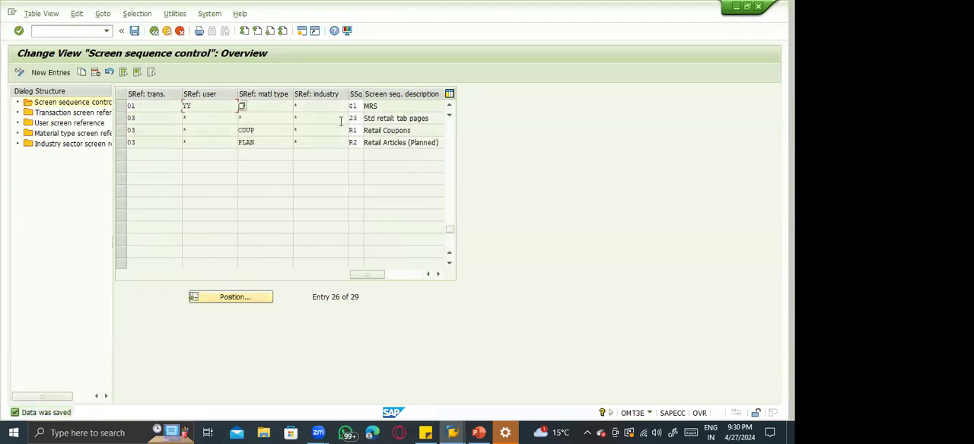
Change the screen sequence of the control entry for transaction reference 01 and user reference YY to 21 and save.
{"action": "left_click", "coordinate": [359, 107]}
{"action": "key", "text": "BackSpace"}
{"action": "key", "text": "BackSpace"}
{"action": "left_click", "coordinate": [365, 107]}
{"action": "left_click", "coordinate": [368, 106]}
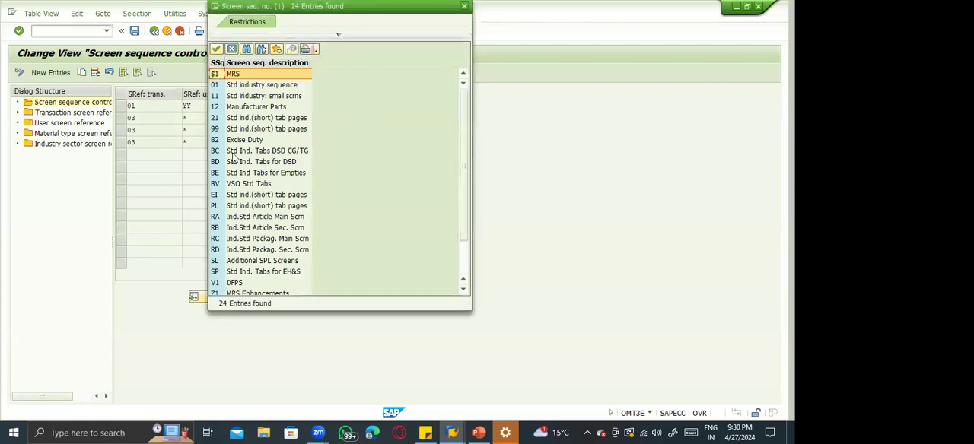
{"action": "double_click", "coordinate": [239, 120]}
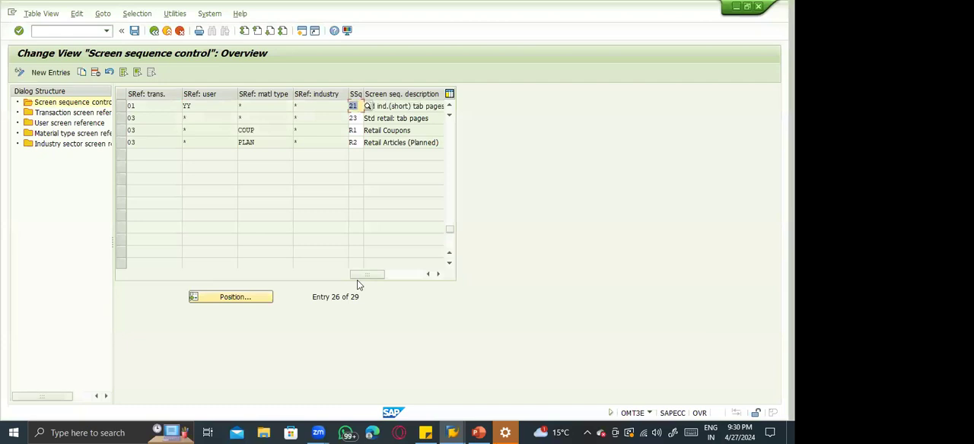
{"action": "key", "text": "ctrl+s"}
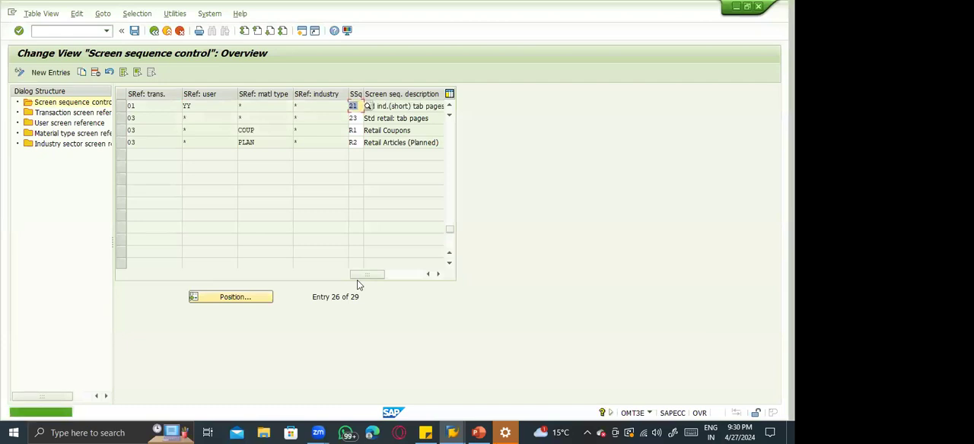
In the material type screen references, assign screen reference ZFCA to material type ZFCA and save the change.
{"action": "left_click", "coordinate": [248, 105]}
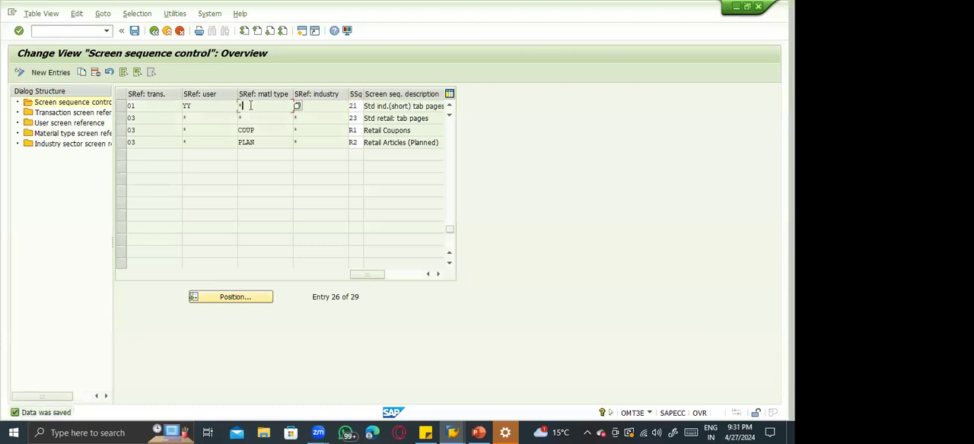
{"action": "double_click", "coordinate": [76, 134]}
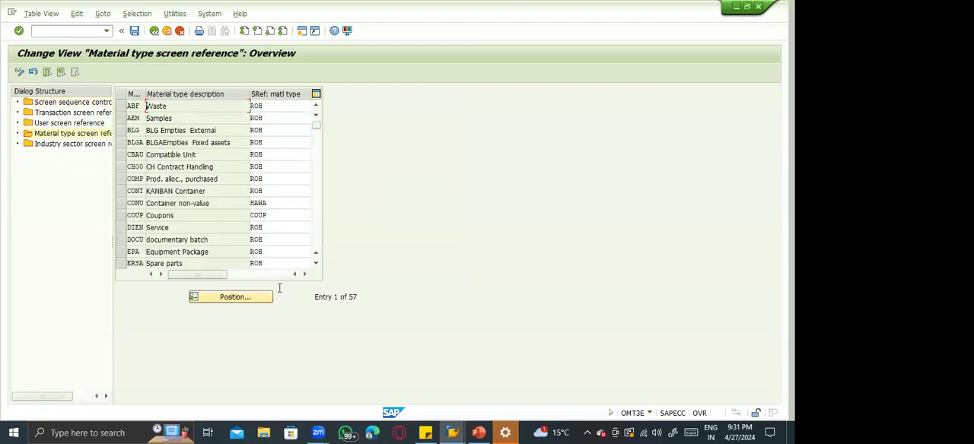
{"action": "left_click", "coordinate": [253, 297]}
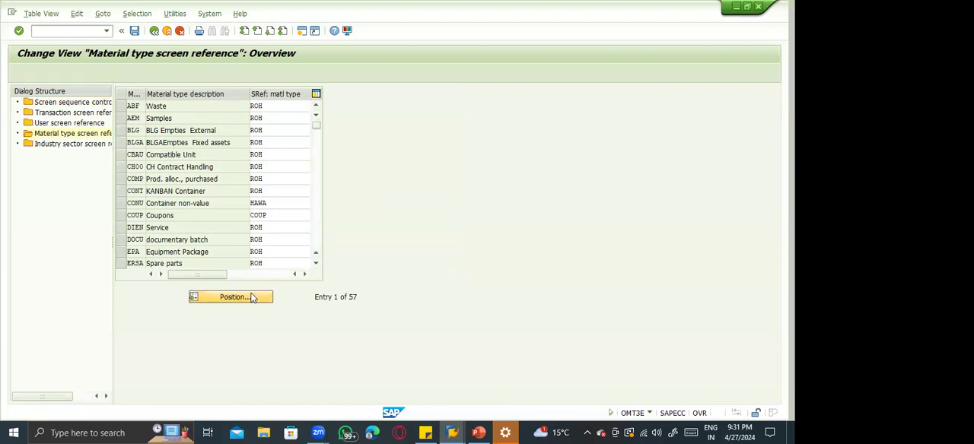
{"action": "type", "text": "ZFCA"}
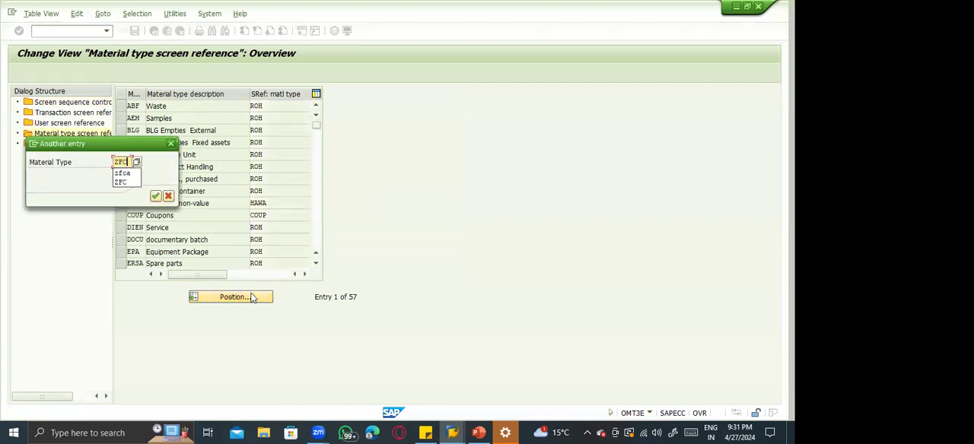
{"action": "key", "text": "Return"}
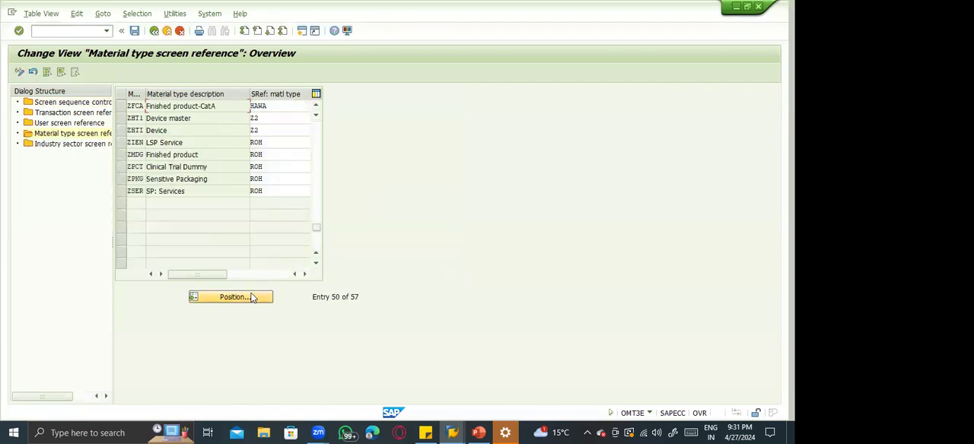
{"action": "left_click", "coordinate": [274, 107]}
{"action": "key", "text": "BackSpace"}
{"action": "key", "text": "BackSpace"}
{"action": "key", "text": "BackSpace"}
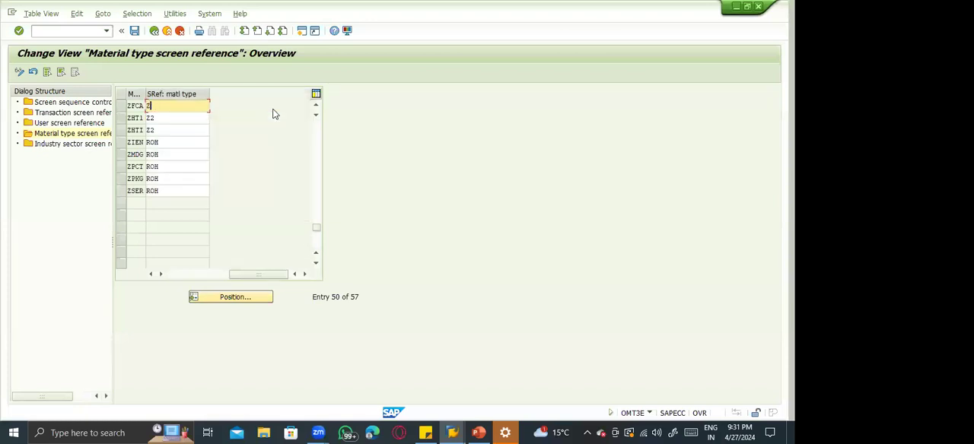
{"action": "key", "text": "Return"}
{"action": "key", "text": "ctrl+s"}
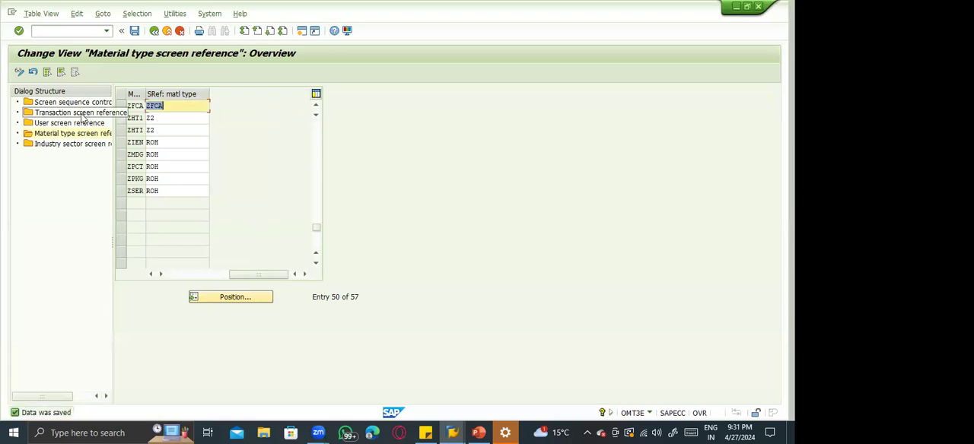
Try to copy the 01/YY screen sequence control entry with material type reference ZFCA, and discard the copy.
{"action": "double_click", "coordinate": [73, 102]}
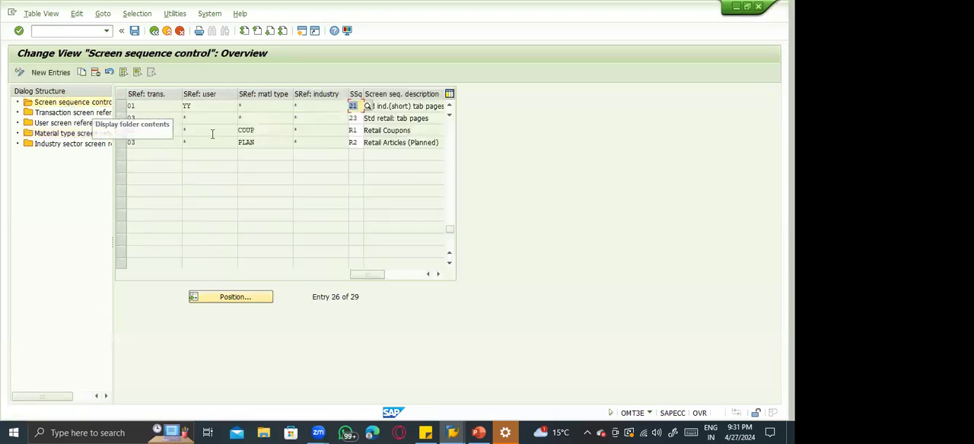
{"action": "left_click", "coordinate": [208, 110]}
{"action": "left_click", "coordinate": [255, 105]}
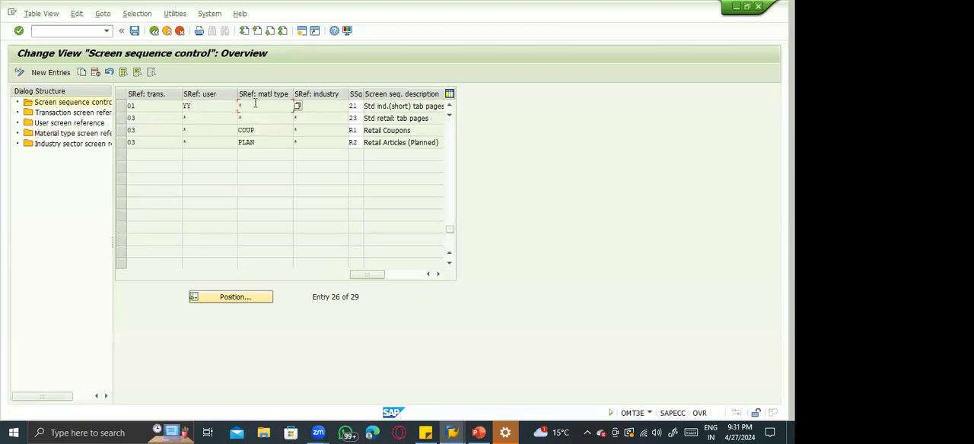
{"action": "left_click", "coordinate": [121, 106]}
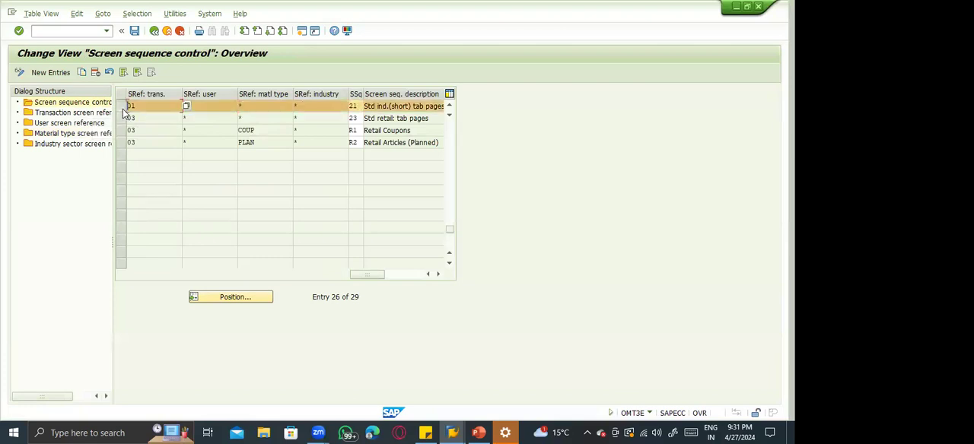
{"action": "left_click", "coordinate": [81, 72]}
{"action": "key", "text": "Tab"}
{"action": "key", "text": "Tab"}
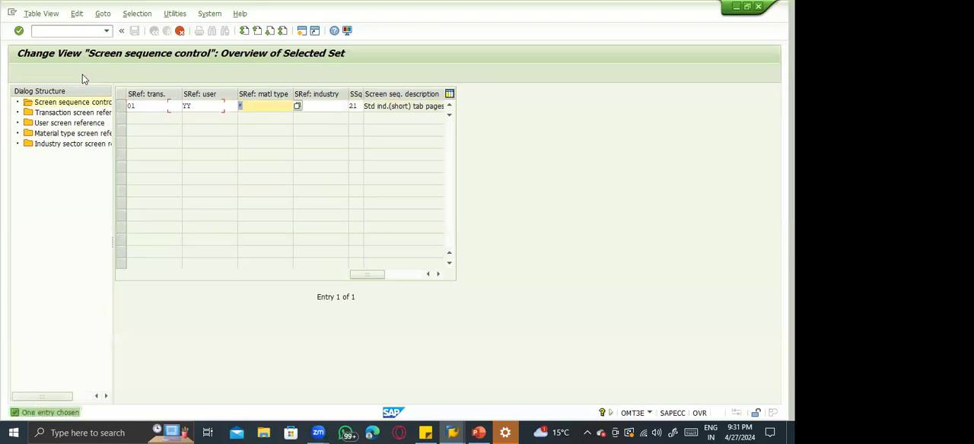
{"action": "type", "text": "ZFCA"}
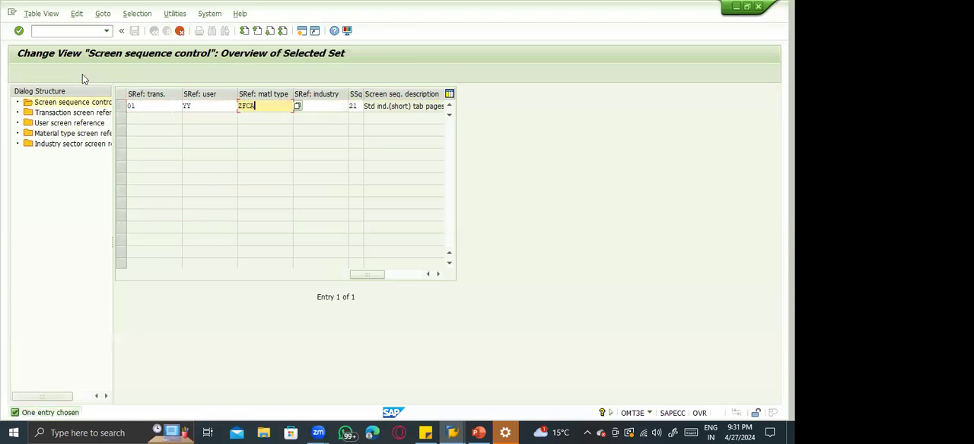
{"action": "key", "text": "Return"}
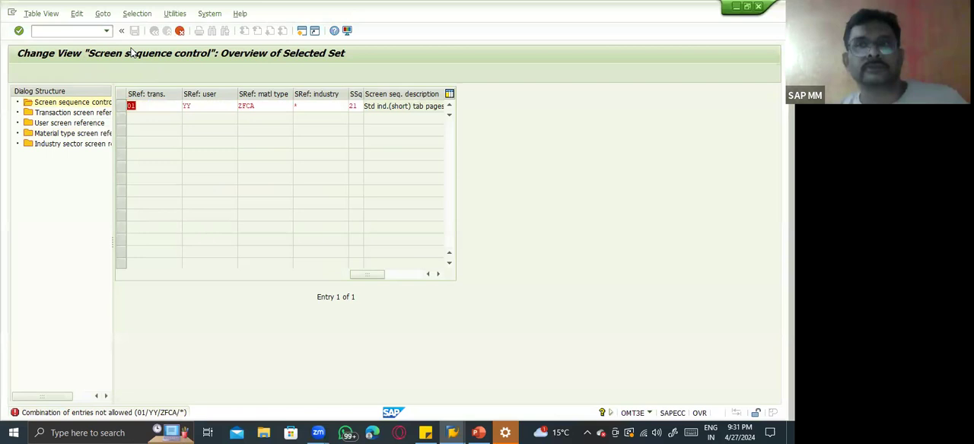
{"action": "left_click", "coordinate": [180, 31]}
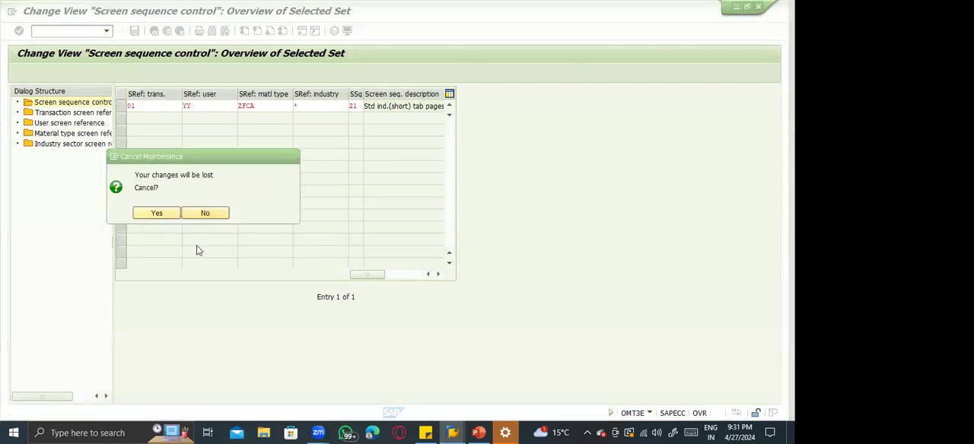
{"action": "left_click", "coordinate": [155, 215]}
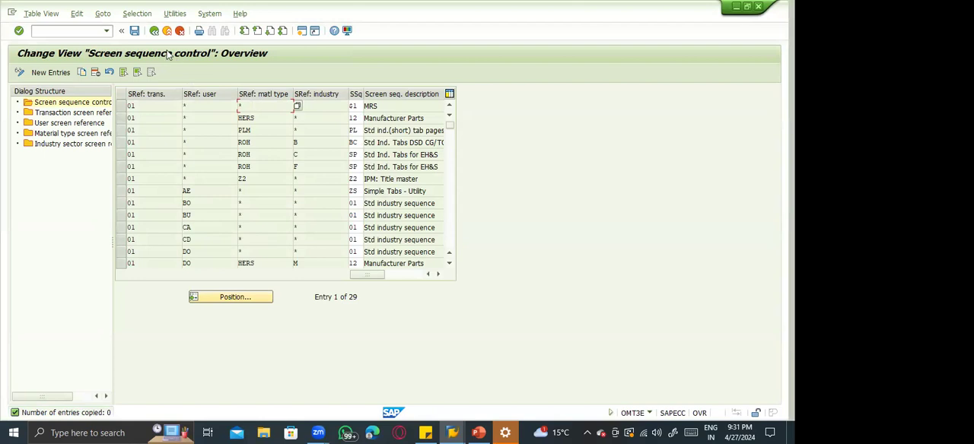
Compare the customizing activities for data screen structure and for screen sequence assignment, returning to the customizing tree after each.
{"action": "left_click", "coordinate": [154, 30]}
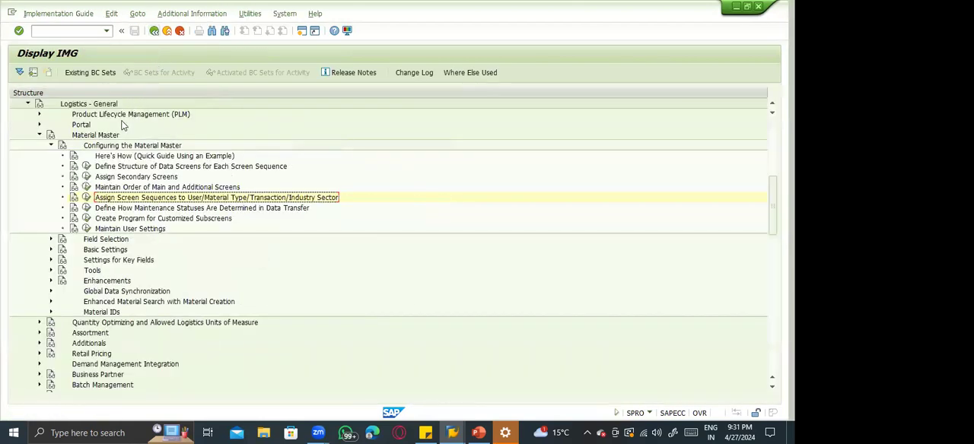
{"action": "left_click", "coordinate": [86, 167]}
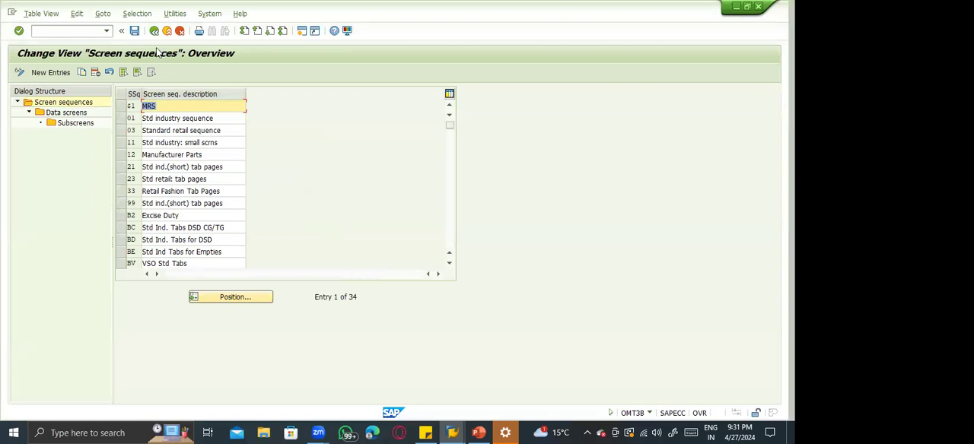
{"action": "key", "text": "alt+Tab"}
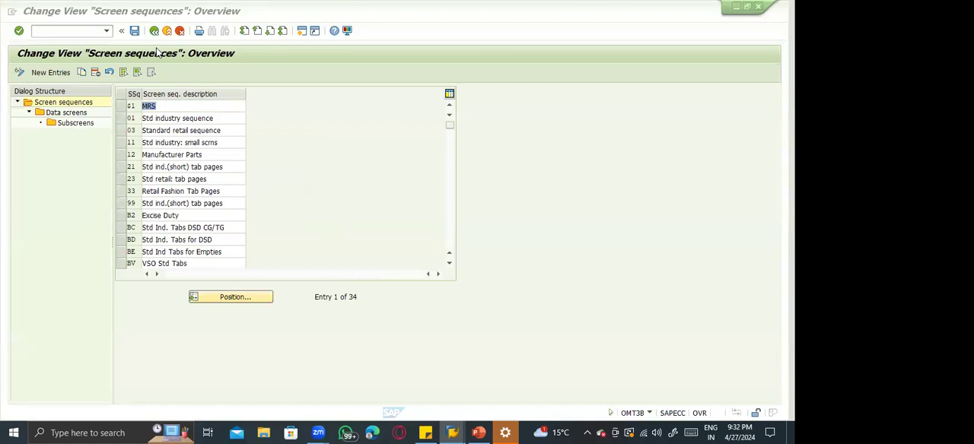
{"action": "left_click", "coordinate": [156, 52]}
{"action": "key", "text": "F3"}
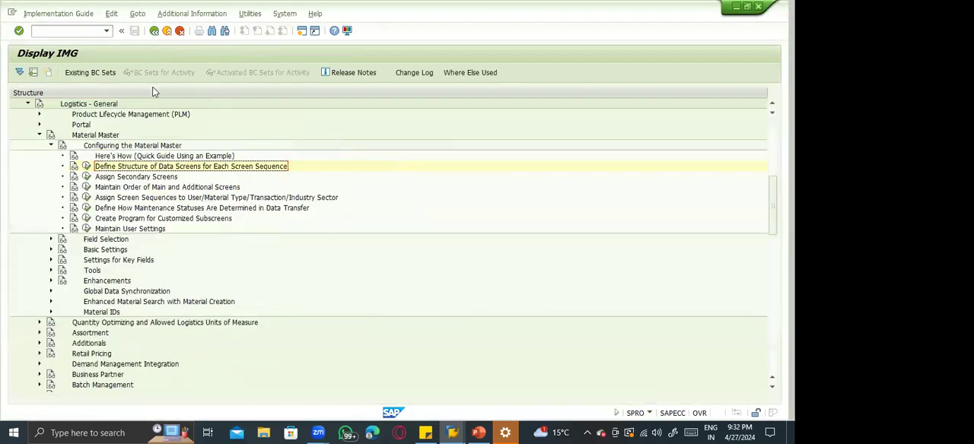
{"action": "left_click", "coordinate": [87, 197]}
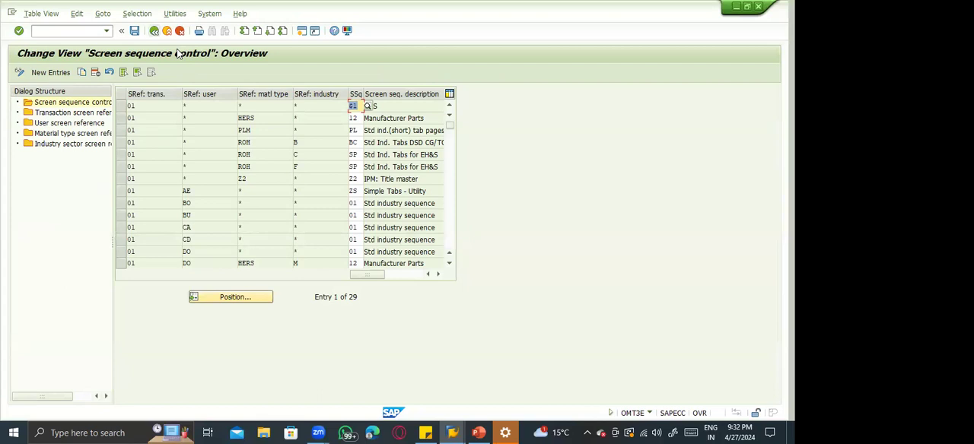
{"action": "key", "text": "F3"}
Open the activity for defining the data screen structure and examine the full list of available industry and retail screen sequences.
{"action": "left_click", "coordinate": [86, 166]}
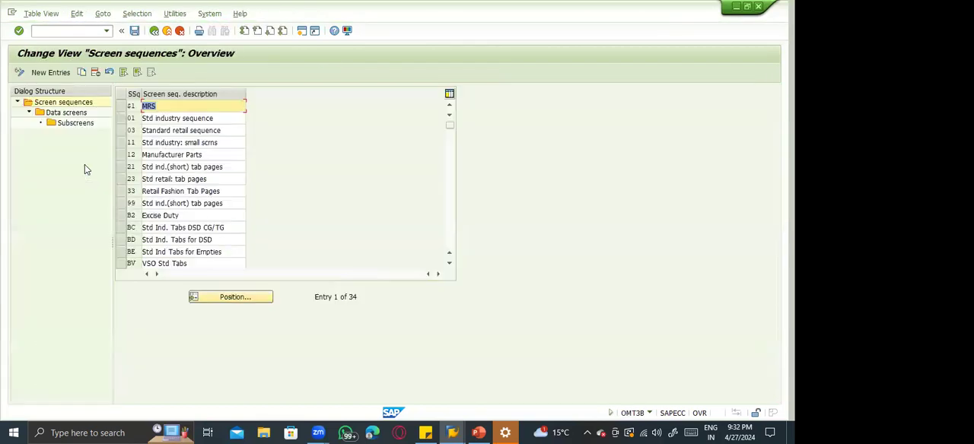
{"action": "left_click", "coordinate": [151, 130]}
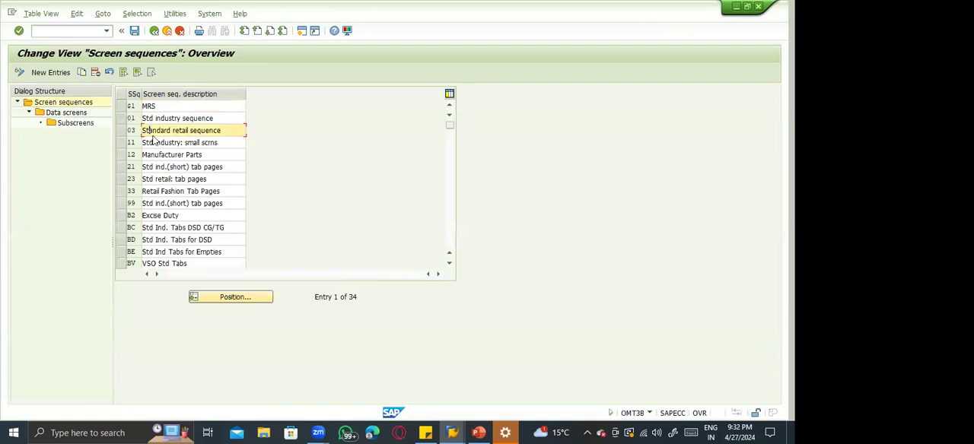
{"action": "left_click", "coordinate": [156, 142]}
{"action": "left_click", "coordinate": [156, 156]}
{"action": "left_click", "coordinate": [156, 178]}
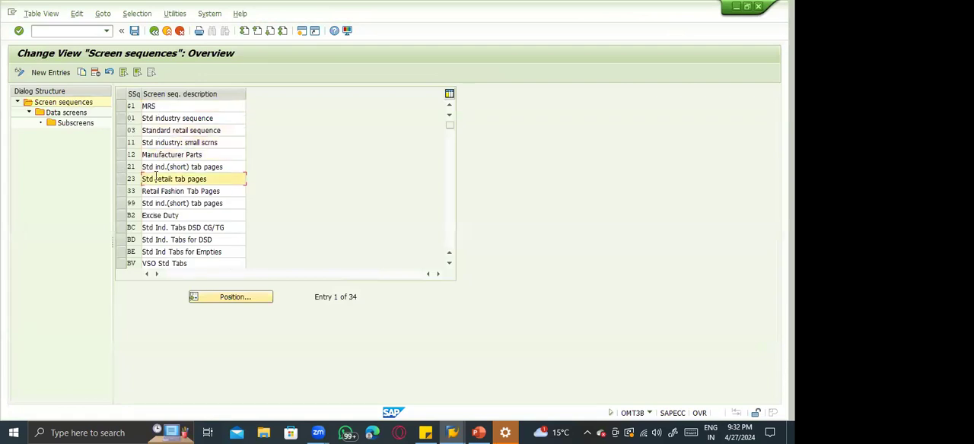
{"action": "left_click", "coordinate": [156, 192]}
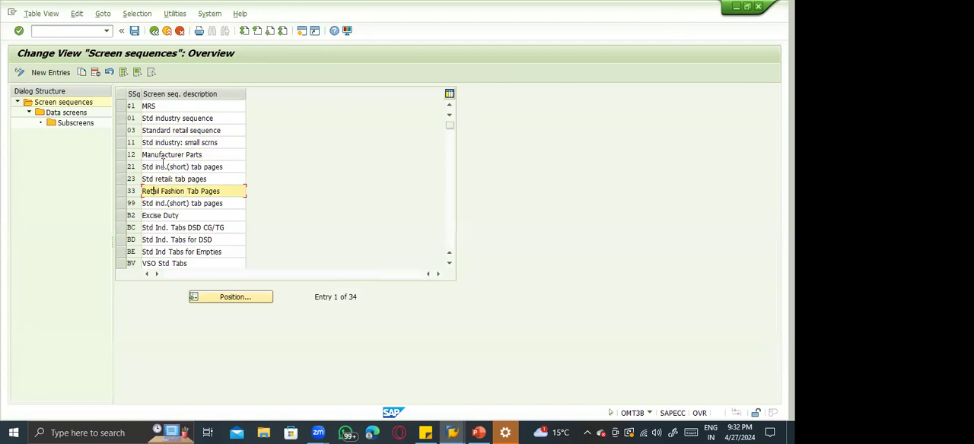
{"action": "left_click", "coordinate": [122, 178]}
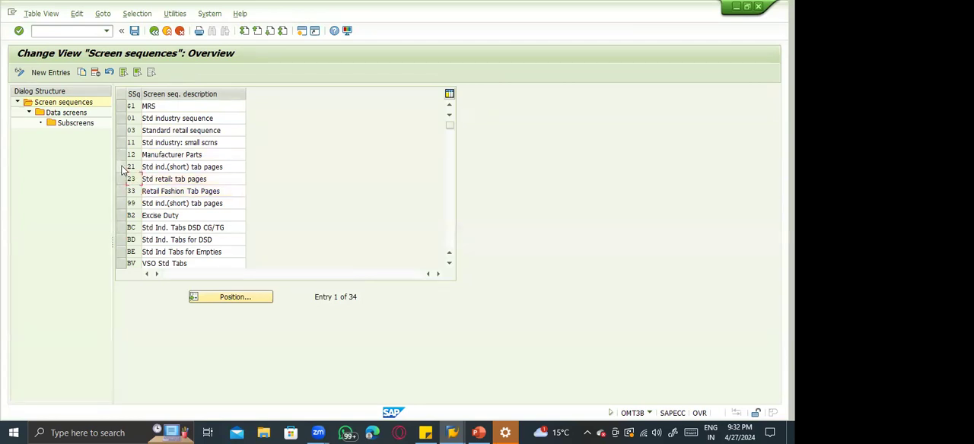
{"action": "left_click", "coordinate": [123, 169]}
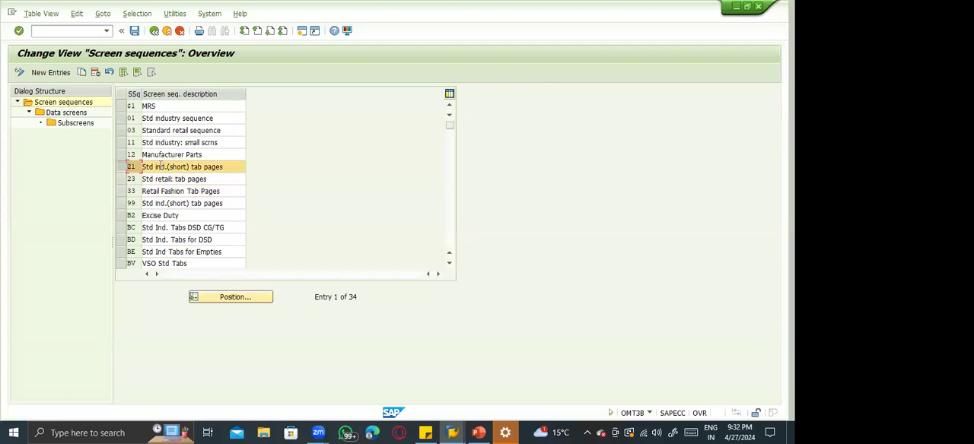
{"action": "left_click", "coordinate": [123, 164]}
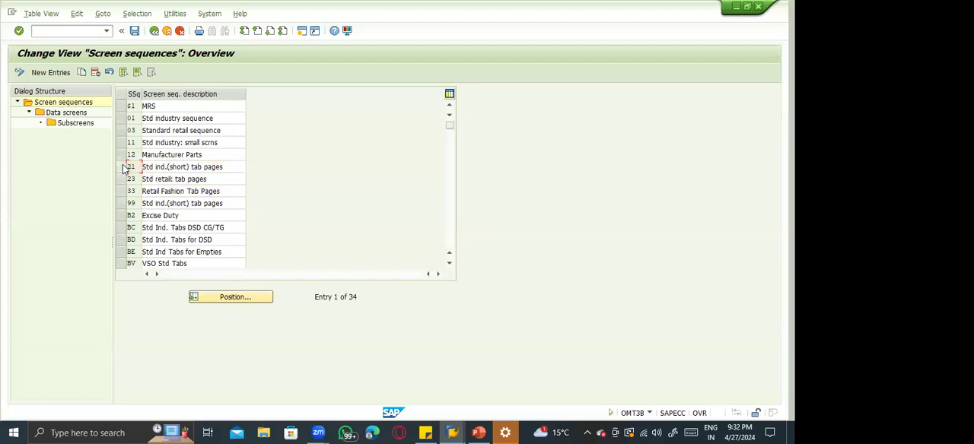
{"action": "left_click", "coordinate": [178, 179]}
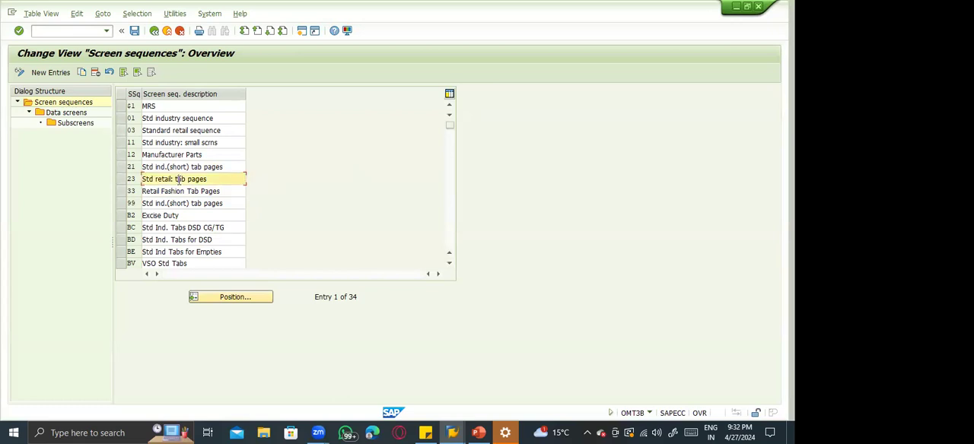
{"action": "left_click", "coordinate": [163, 167]}
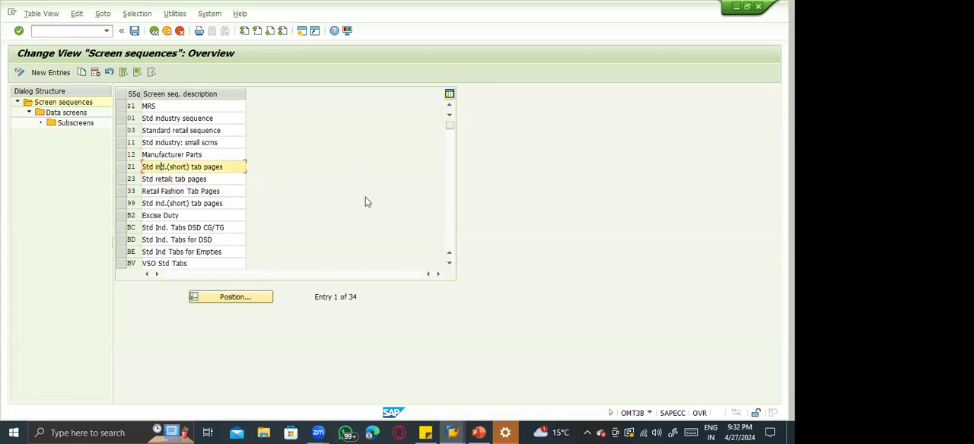
{"action": "left_click", "coordinate": [450, 205]}
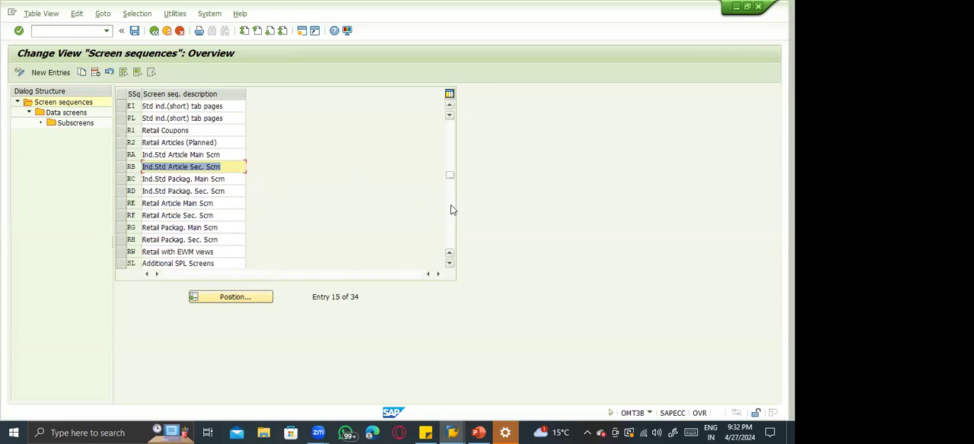
{"action": "left_click", "coordinate": [450, 207]}
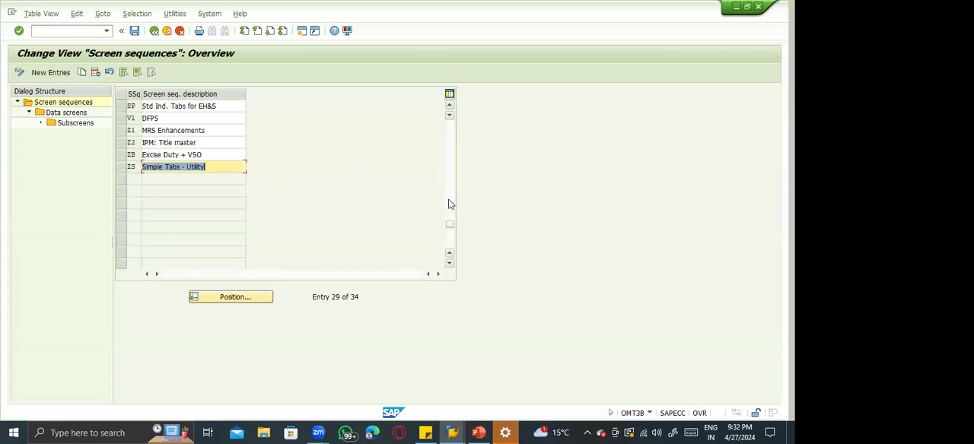
{"action": "left_click", "coordinate": [449, 174]}
{"action": "left_click", "coordinate": [452, 147]}
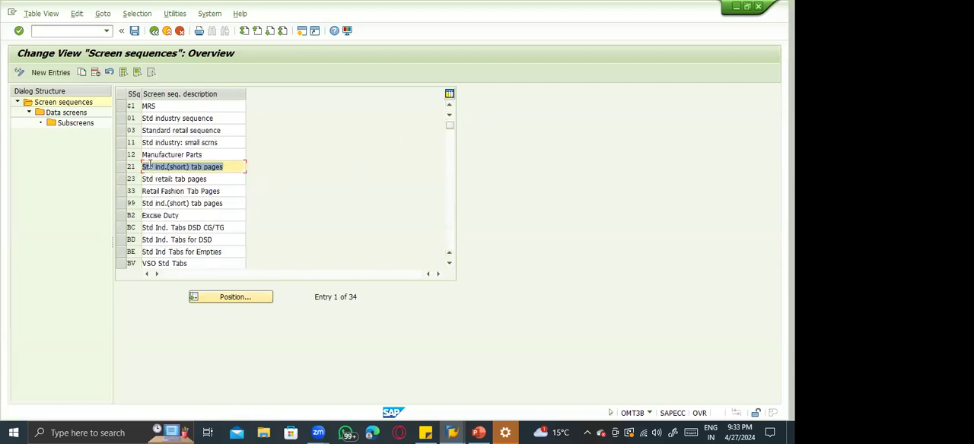
Display the data screens of screen sequence 21 and return to the list of screen sequences.
{"action": "left_click", "coordinate": [124, 167]}
{"action": "double_click", "coordinate": [74, 116]}
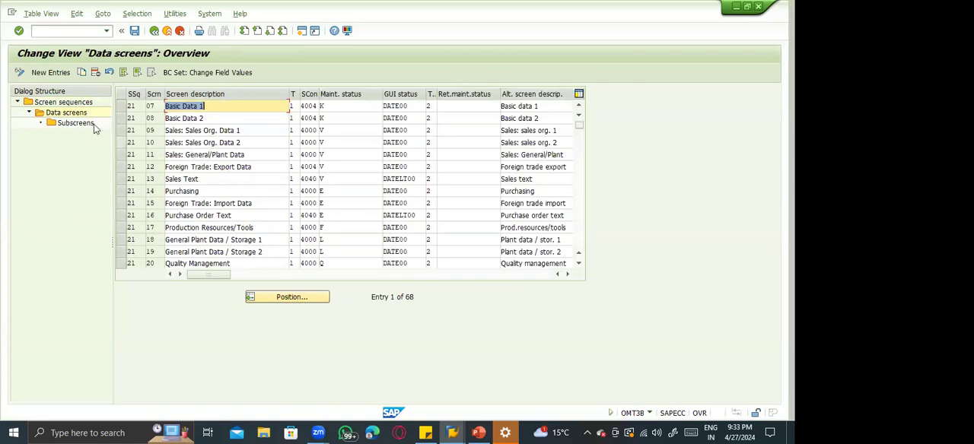
{"action": "left_click", "coordinate": [154, 30]}
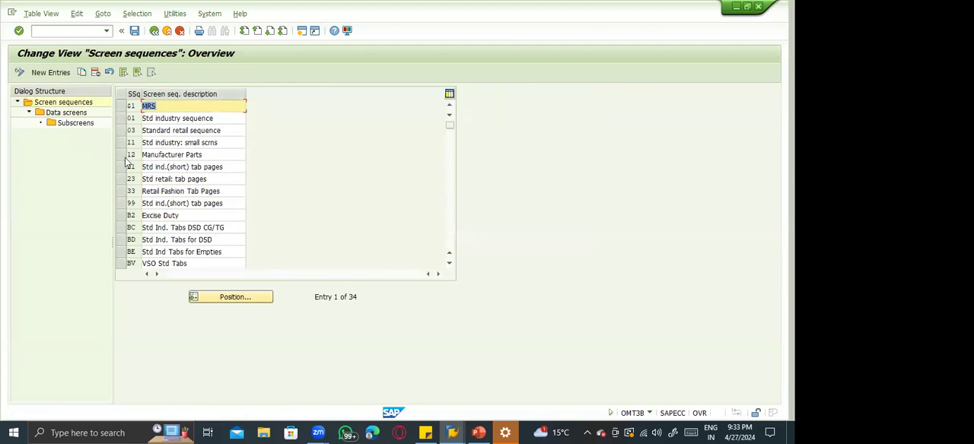
Display the data screens of screen sequence 23 and examine its Basic Data and Listing screens.
{"action": "left_click", "coordinate": [126, 179]}
{"action": "double_click", "coordinate": [65, 112]}
{"action": "left_click", "coordinate": [206, 107]}
{"action": "left_click", "coordinate": [197, 119]}
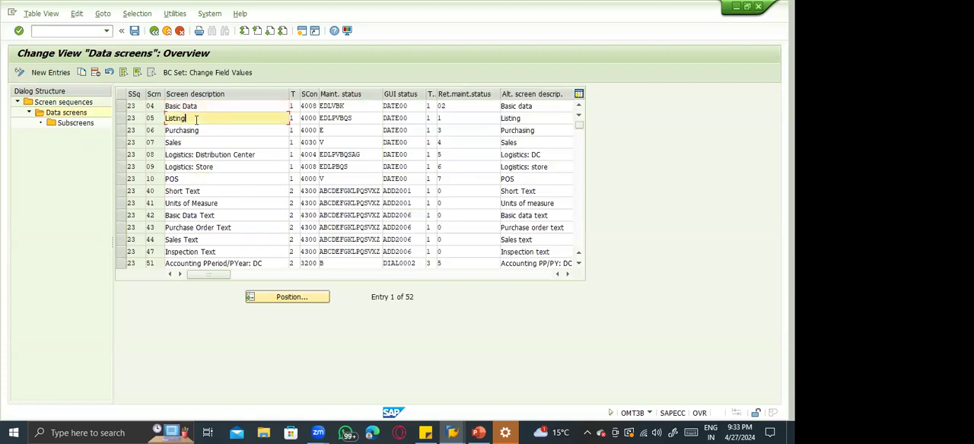
Check the POS screen of screen sequence 23, and display the data screens of sequence 21 before returning to the sequence list.
{"action": "left_click", "coordinate": [195, 180]}
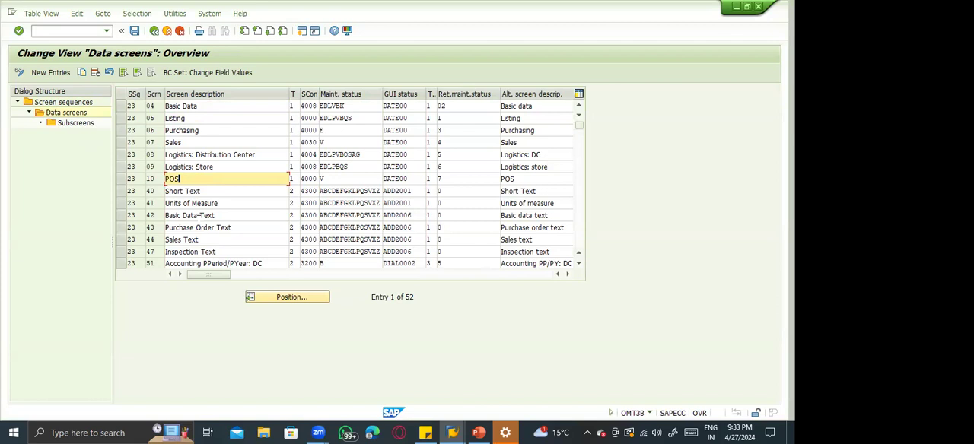
{"action": "left_click", "coordinate": [154, 31]}
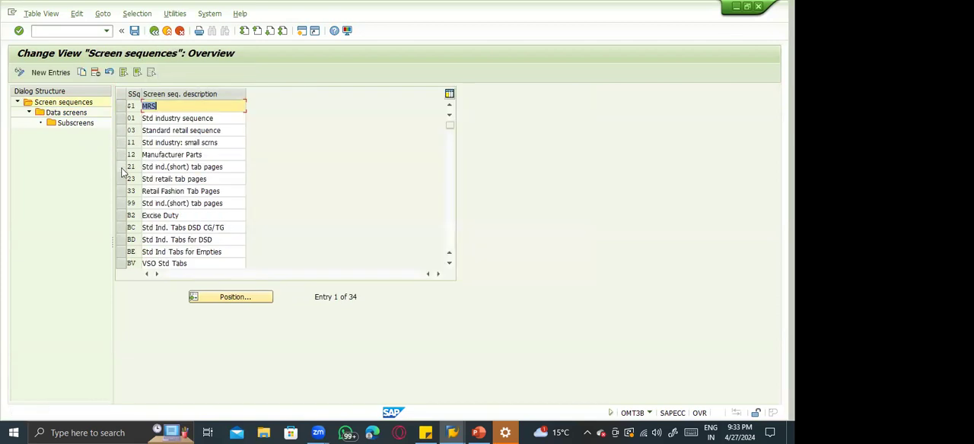
{"action": "left_click", "coordinate": [121, 168]}
{"action": "double_click", "coordinate": [79, 113]}
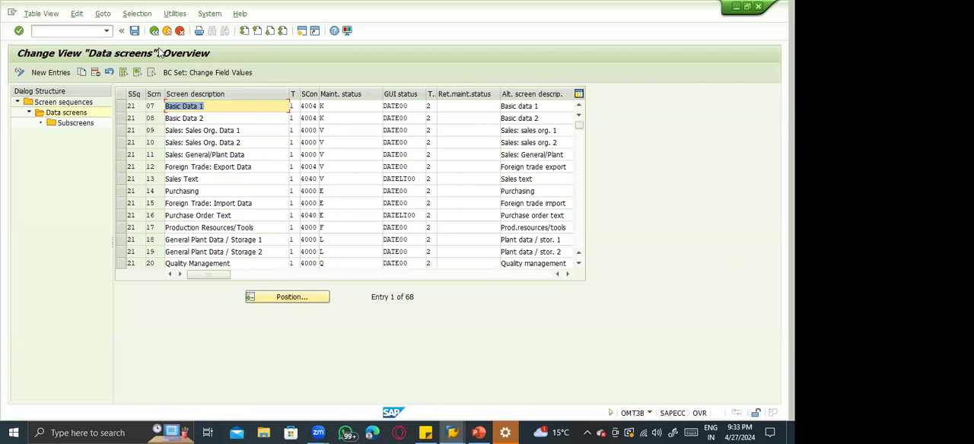
{"action": "double_click", "coordinate": [80, 105]}
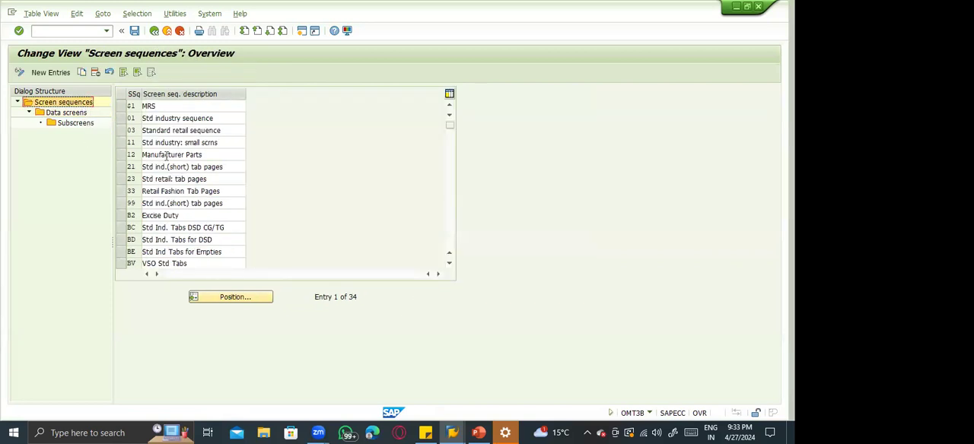
Display the subscreens of the Basic Data 1 screen in screen sequence 21 and return to the list of screen sequences.
{"action": "left_click", "coordinate": [123, 166]}
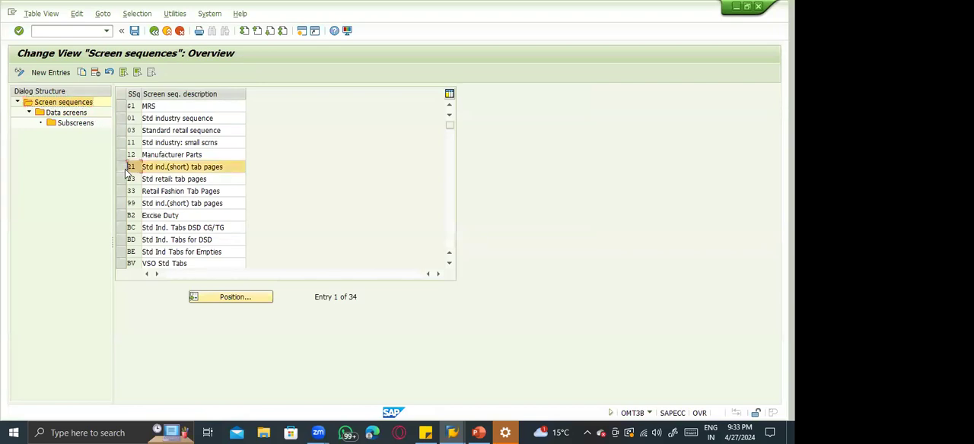
{"action": "double_click", "coordinate": [66, 113]}
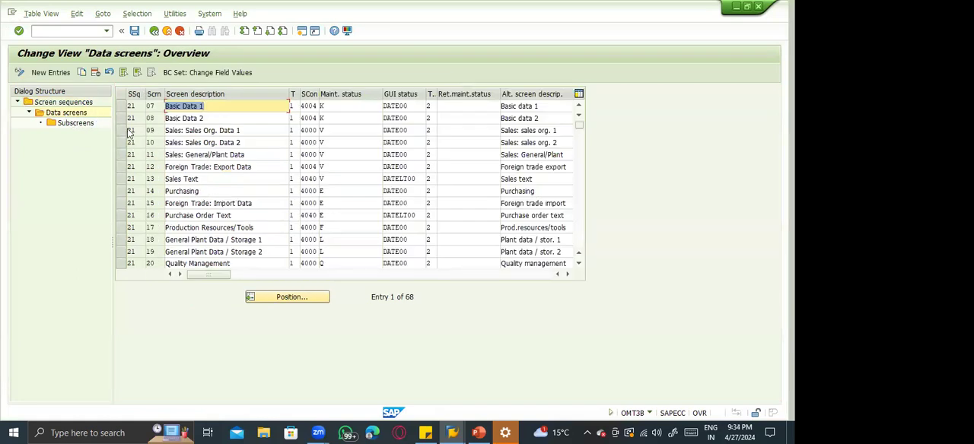
{"action": "left_click", "coordinate": [120, 107]}
{"action": "double_click", "coordinate": [84, 125]}
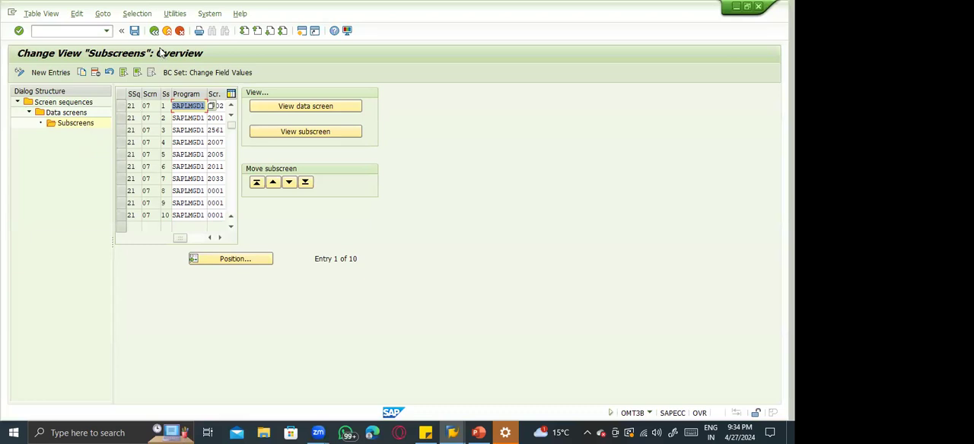
{"action": "key", "text": "F3"}
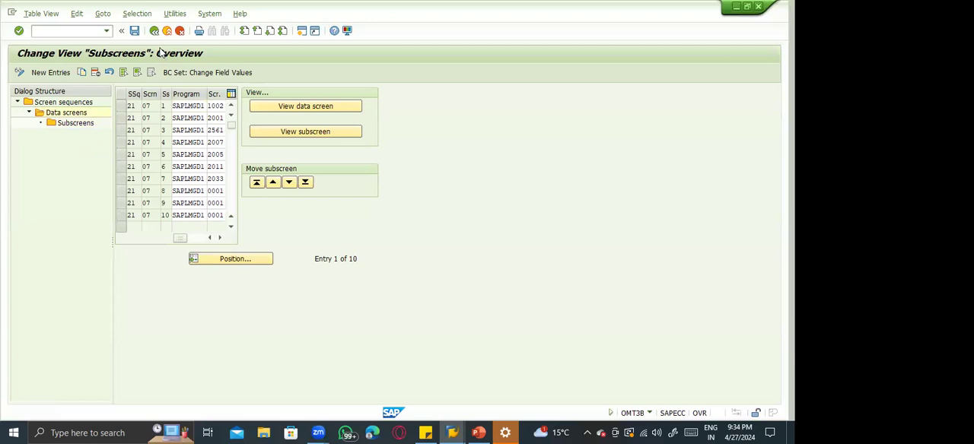
{"action": "key", "text": "F3"}
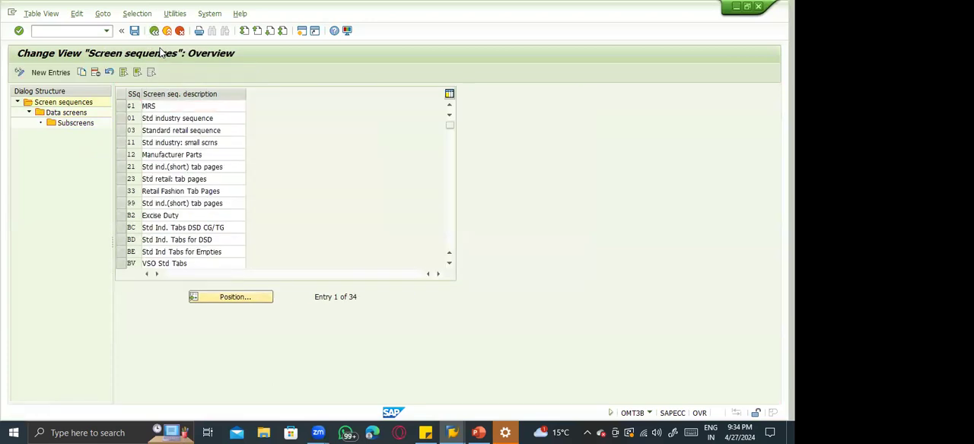
Open the activity for assigning screen sequences and position the list at transaction reference 01 with user reference YY.
{"action": "key", "text": "F3"}
{"action": "left_click", "coordinate": [86, 197]}
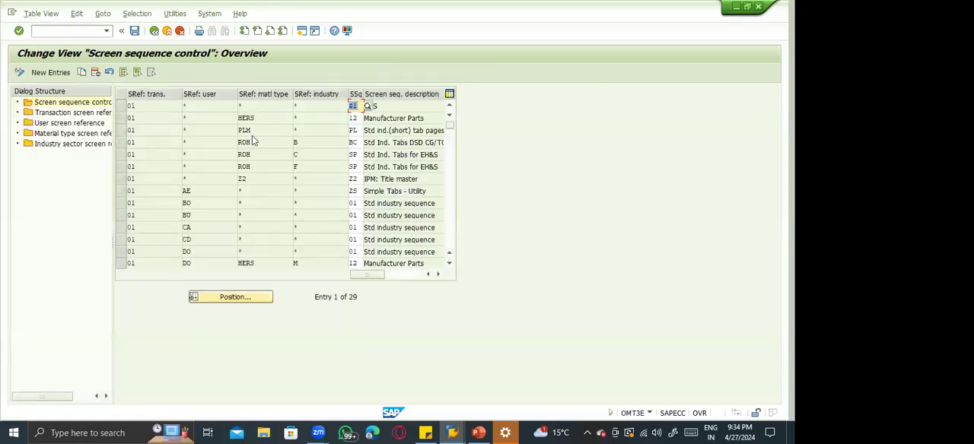
{"action": "left_click", "coordinate": [237, 300]}
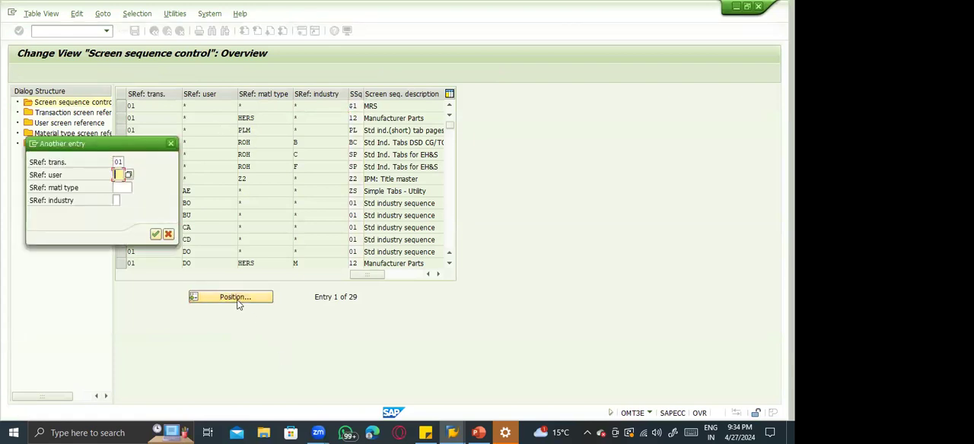
{"action": "type", "text": "YY"}
{"action": "key", "text": "Return"}
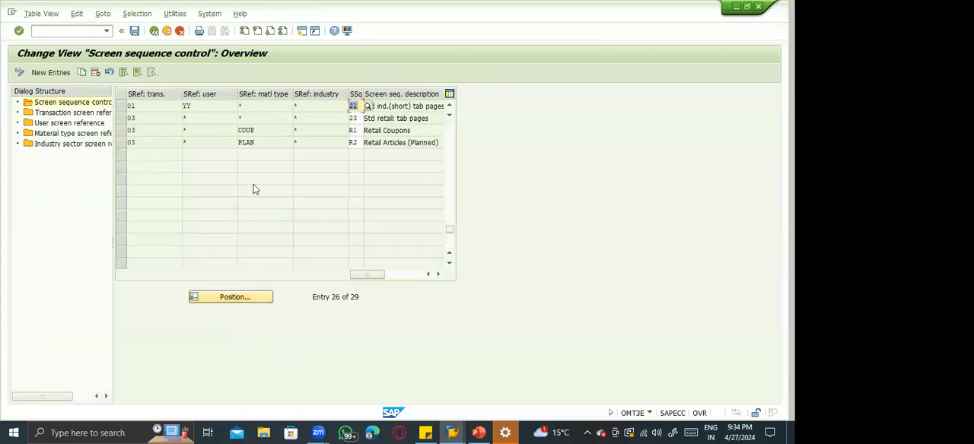
Check the screen sequence assigned to user reference YY and view the possible transaction screen references, closing the value list.
{"action": "left_click", "coordinate": [359, 108]}
{"action": "left_click", "coordinate": [179, 118]}
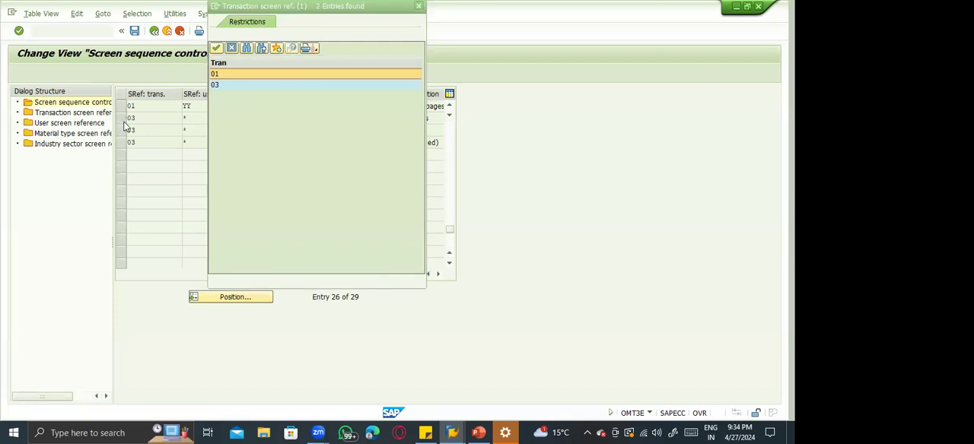
{"action": "key", "text": "Escape"}
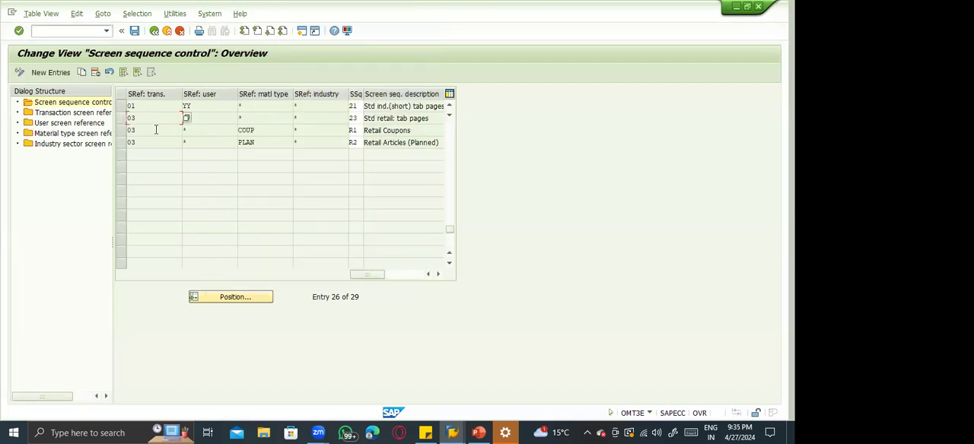
Open the industry sector screen references.
{"action": "double_click", "coordinate": [55, 144]}
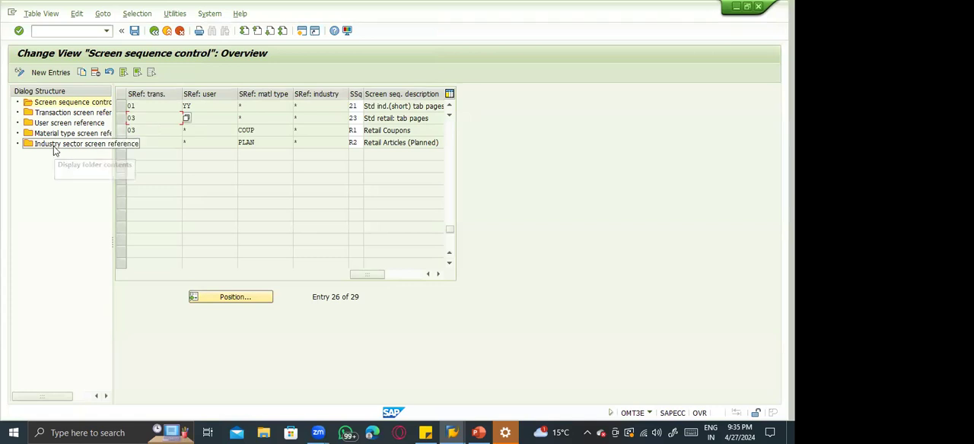
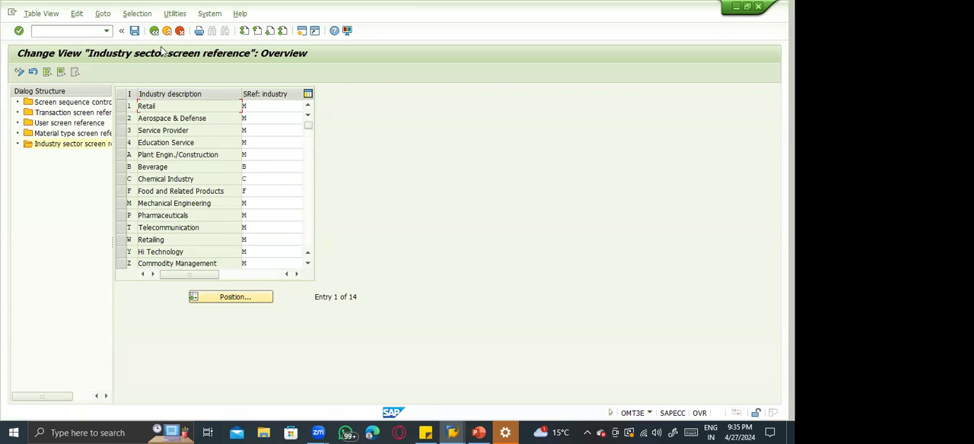
Open the material type screen references, and start Create Material (MM01) in a new session from the material type display session.
{"action": "left_click", "coordinate": [61, 136]}
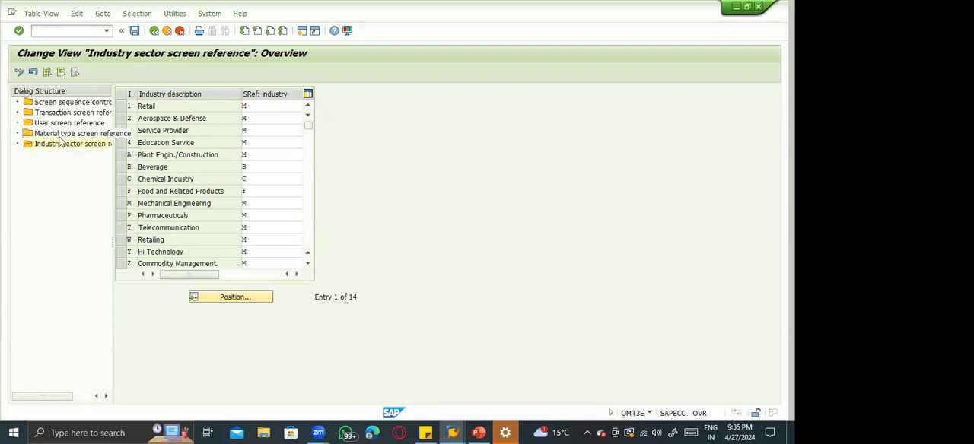
{"action": "left_click", "coordinate": [454, 432]}
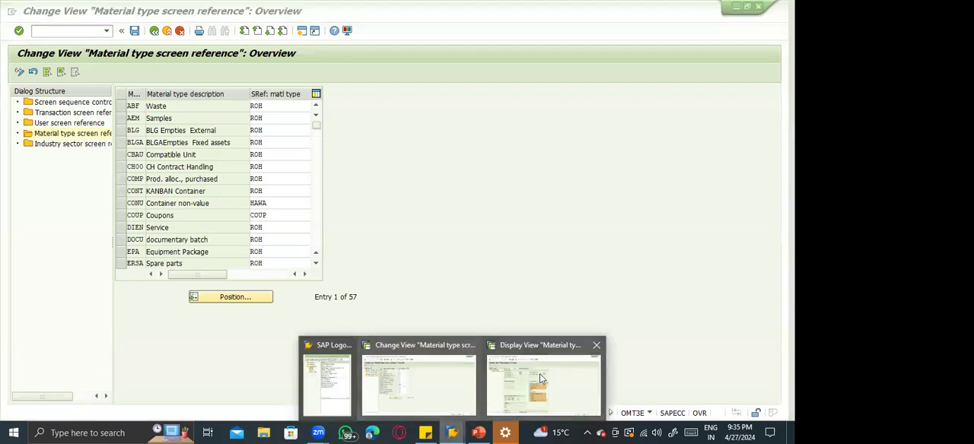
{"action": "left_click", "coordinate": [539, 373]}
{"action": "left_click", "coordinate": [56, 29]}
{"action": "type", "text": "/omm01"}
{"action": "key", "text": "Return"}
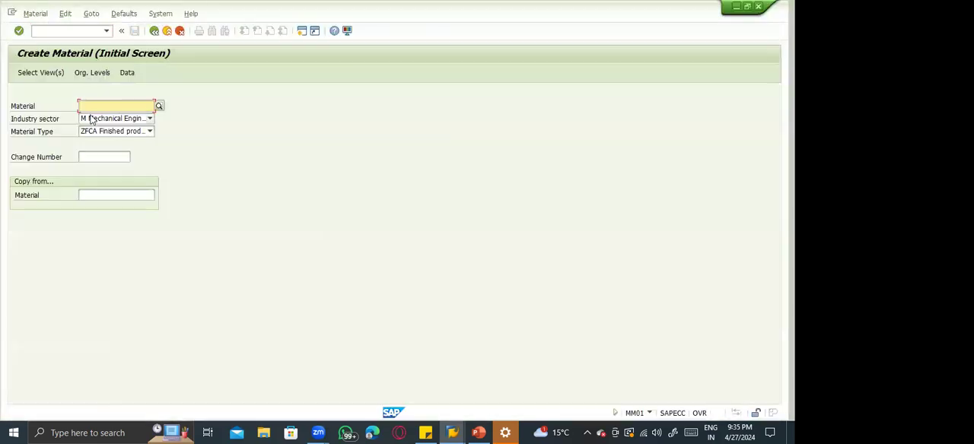
Check the industry sector and the list of material types on the Create Material initial screen and leave it.
{"action": "left_click", "coordinate": [91, 119]}
{"action": "left_click", "coordinate": [248, 157]}
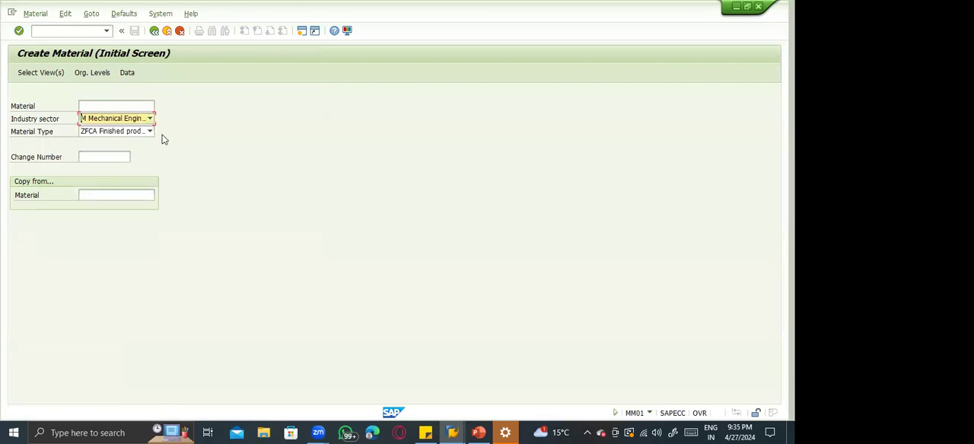
{"action": "left_click", "coordinate": [150, 132]}
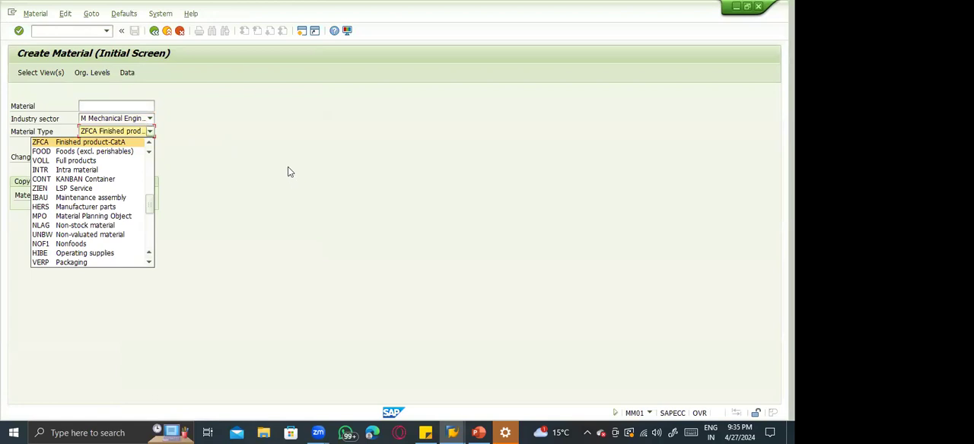
{"action": "left_click", "coordinate": [168, 64]}
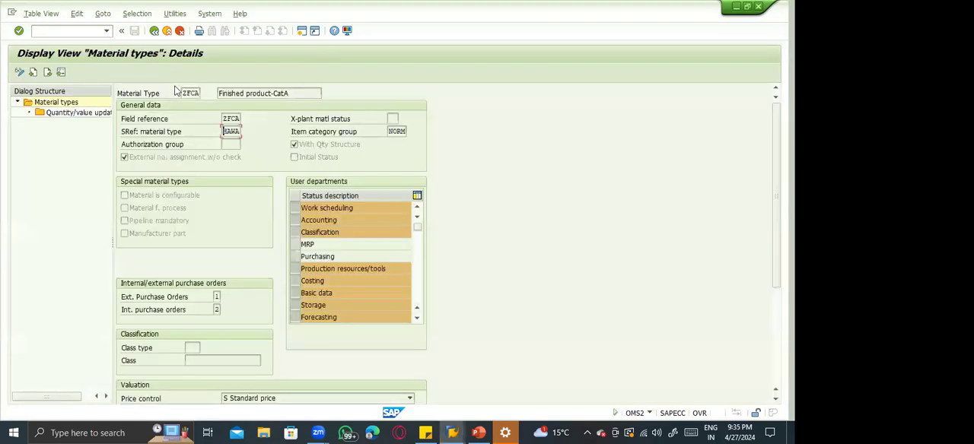
Exit the ZFCA material type display and return from the material type screen references to the IMG structure.
{"action": "left_click", "coordinate": [167, 31]}
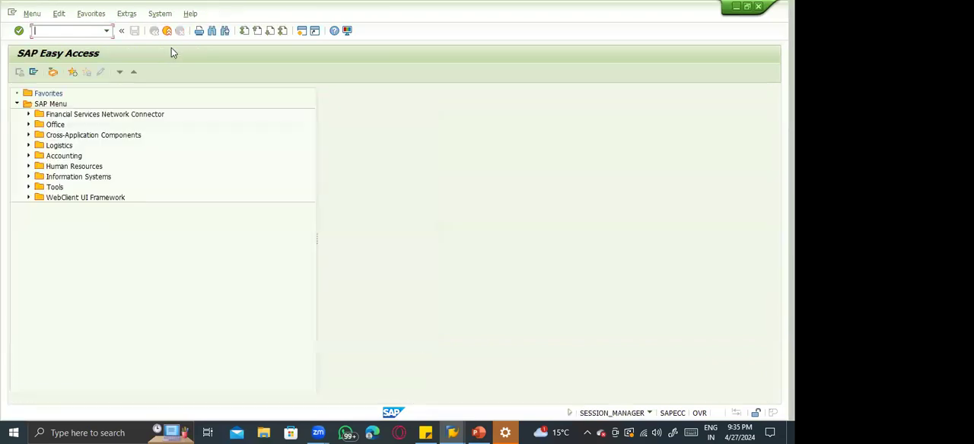
{"action": "key", "text": "alt+Tab"}
{"action": "key", "text": "alt+Tab"}
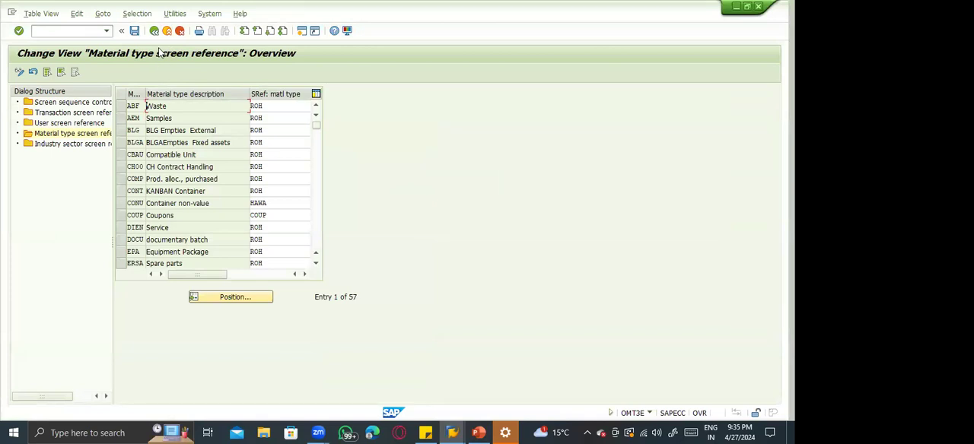
{"action": "key", "text": "F3"}
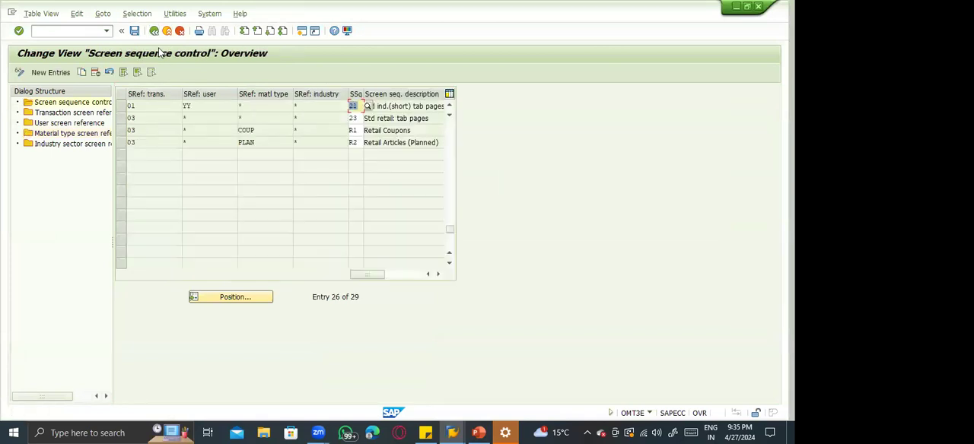
{"action": "key", "text": "F3"}
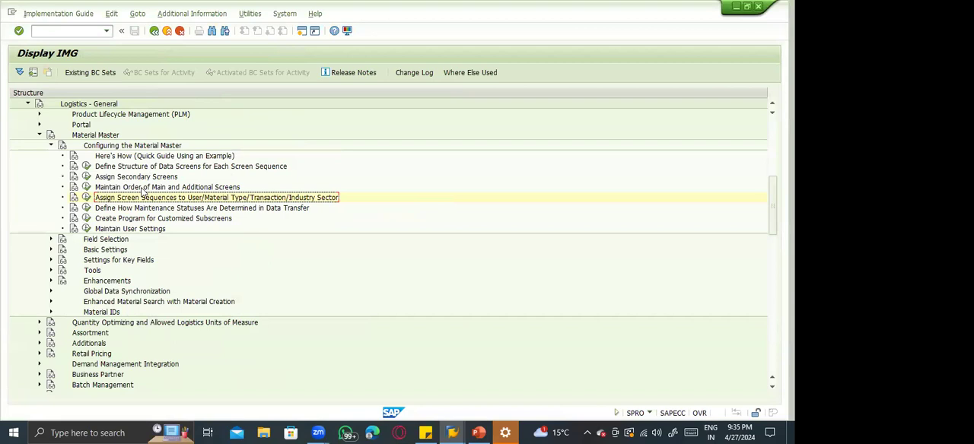
Open the Maintain User Settings activity and review the industry organizational levels stored per user.
{"action": "left_click", "coordinate": [86, 228]}
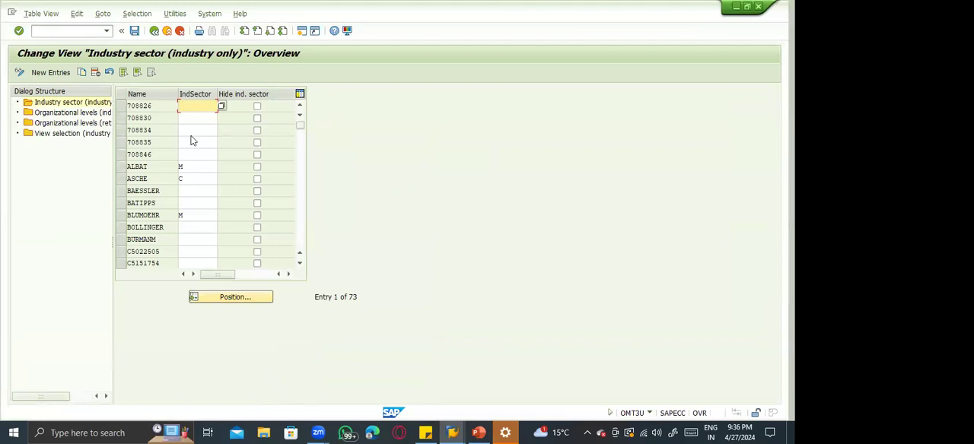
{"action": "left_click", "coordinate": [101, 112]}
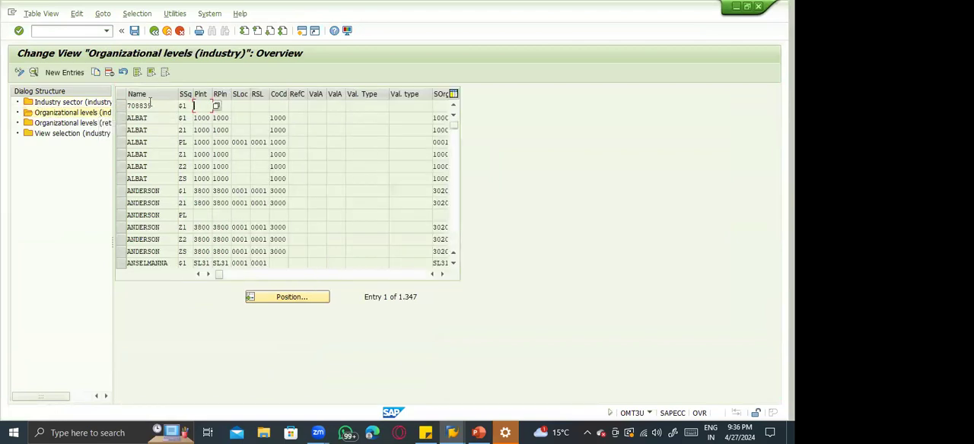
{"action": "left_click", "coordinate": [207, 118]}
{"action": "left_click", "coordinate": [233, 117]}
View the retail organizational levels and the view selection for industry and retail, returning to the IMG structure.
{"action": "left_click", "coordinate": [64, 125]}
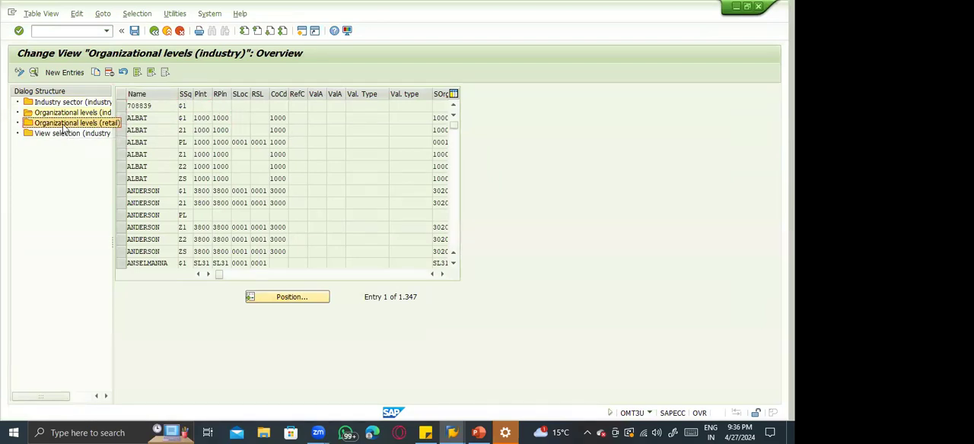
{"action": "double_click", "coordinate": [64, 128]}
{"action": "double_click", "coordinate": [67, 134]}
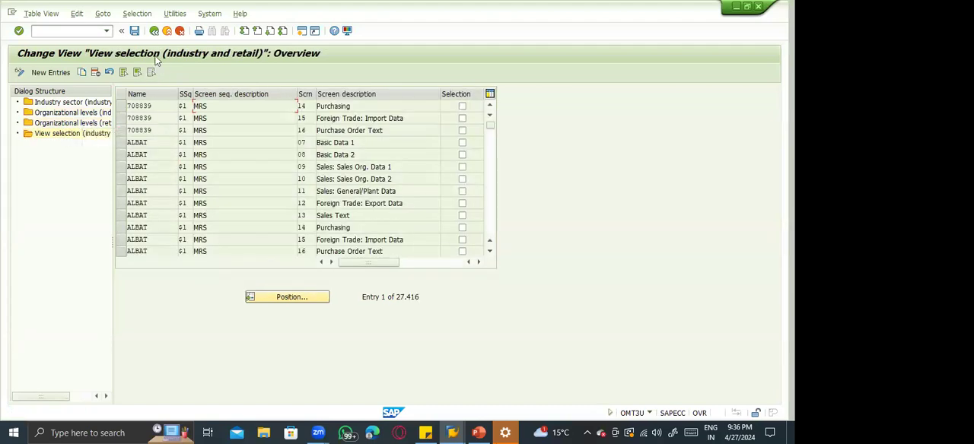
{"action": "key", "text": "F3"}
{"action": "key", "text": "F3"}
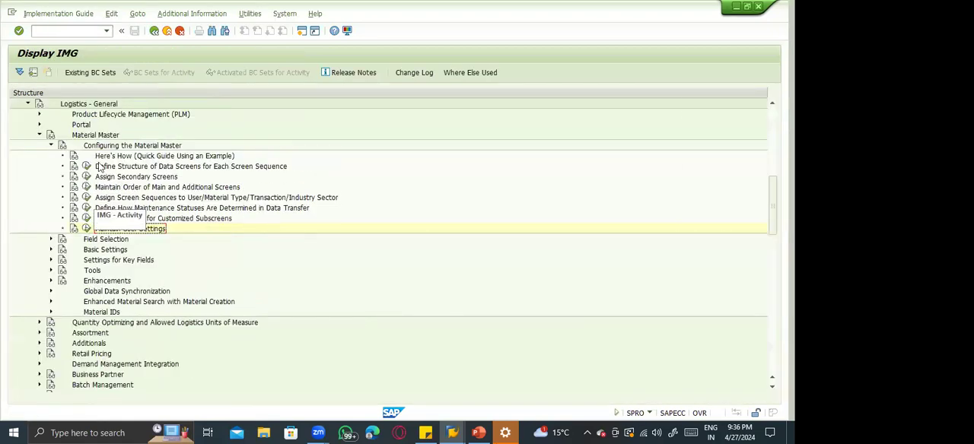
Expand Field Selection under Material Master and view the industry sectors with their field references, returning to the IMG structure.
{"action": "left_click", "coordinate": [51, 145]}
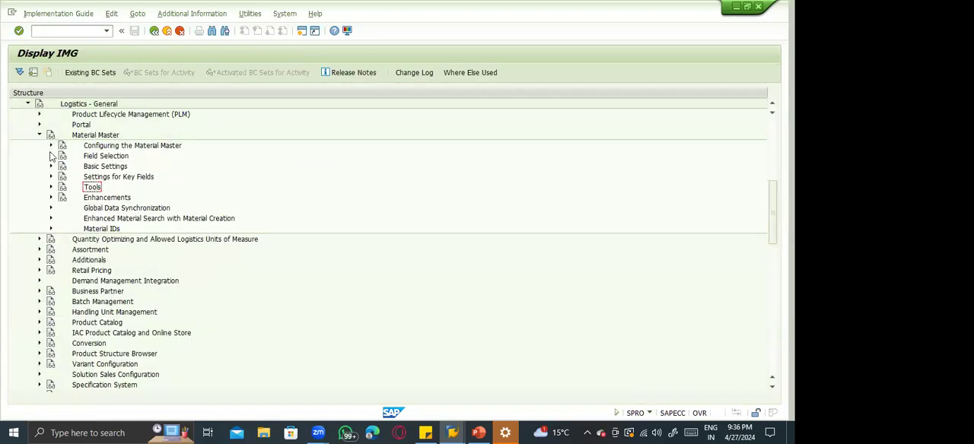
{"action": "left_click", "coordinate": [51, 155]}
{"action": "left_click", "coordinate": [113, 157]}
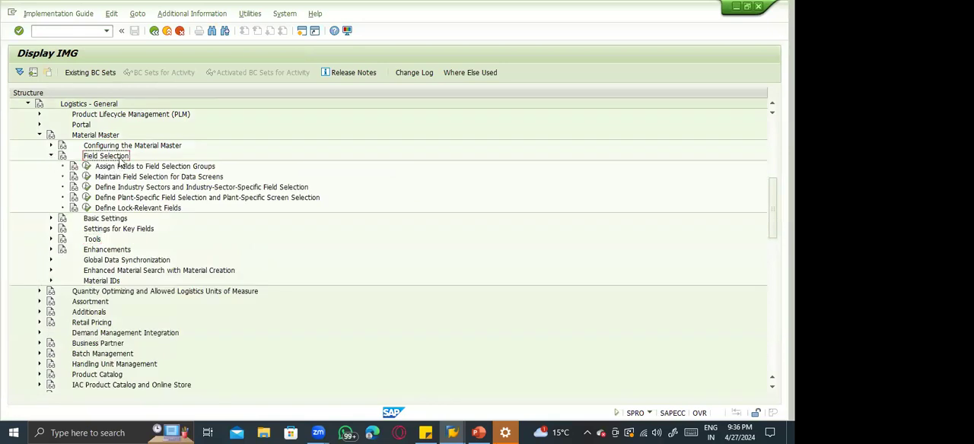
{"action": "left_click", "coordinate": [115, 178]}
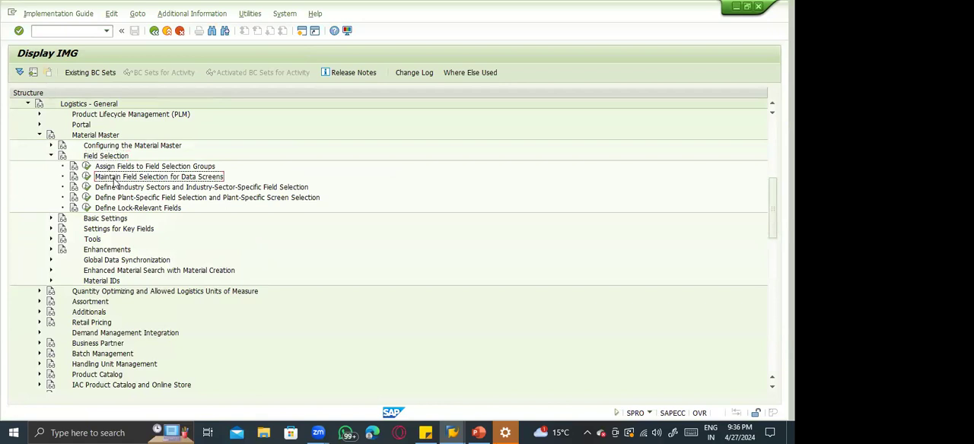
{"action": "left_click", "coordinate": [122, 188]}
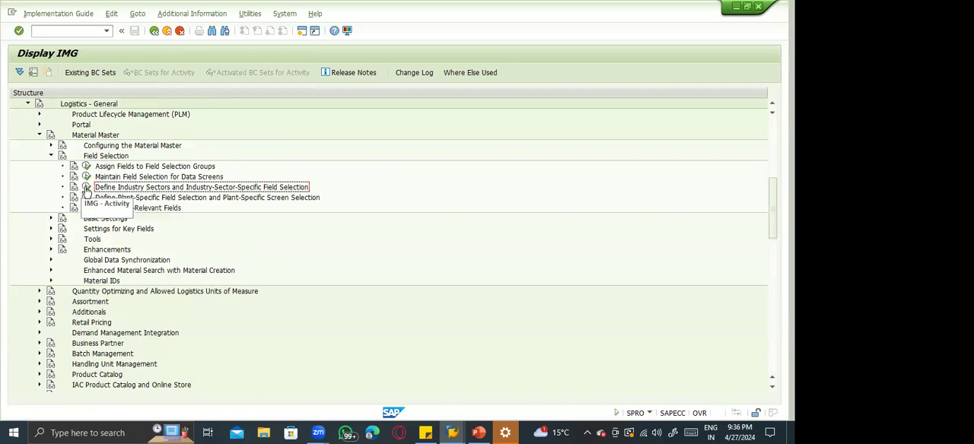
{"action": "left_click", "coordinate": [86, 187]}
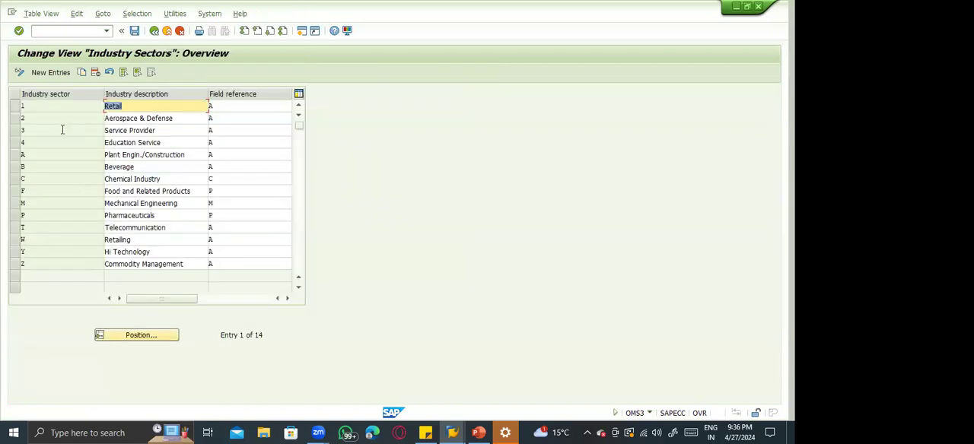
{"action": "left_click", "coordinate": [154, 30]}
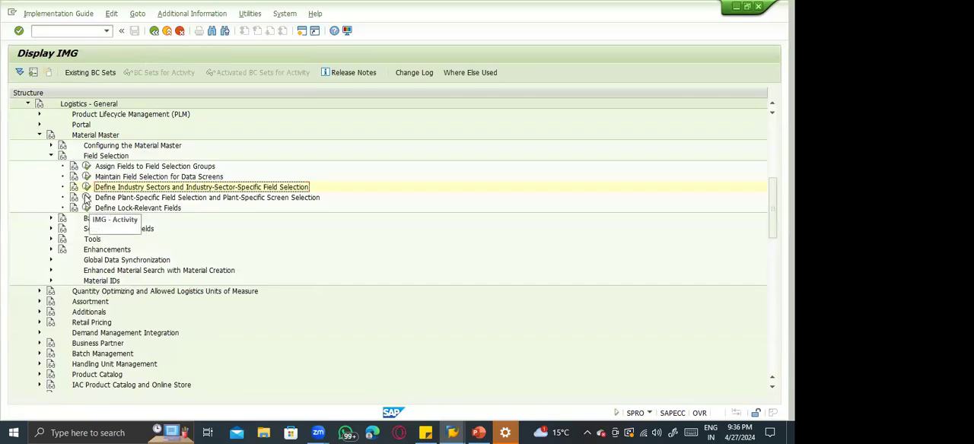
View the plant-specific field selection, check the field reference of plant 0006, and return to the IMG structure.
{"action": "left_click", "coordinate": [86, 198]}
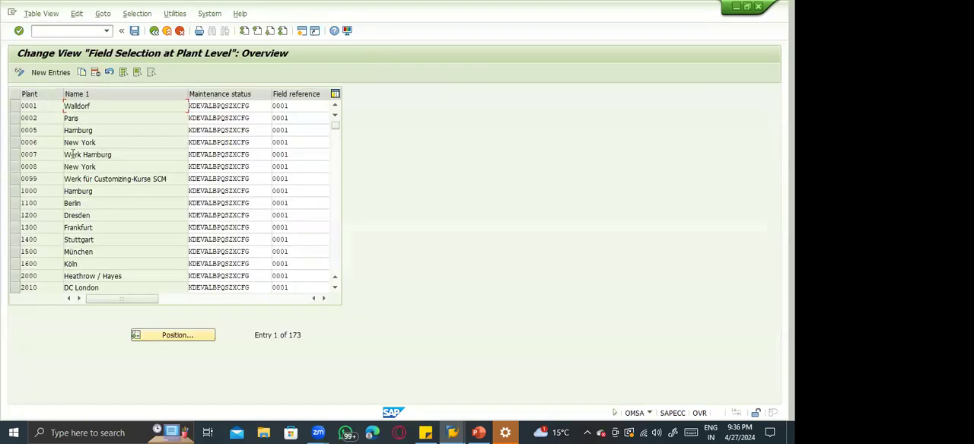
{"action": "left_click", "coordinate": [280, 143]}
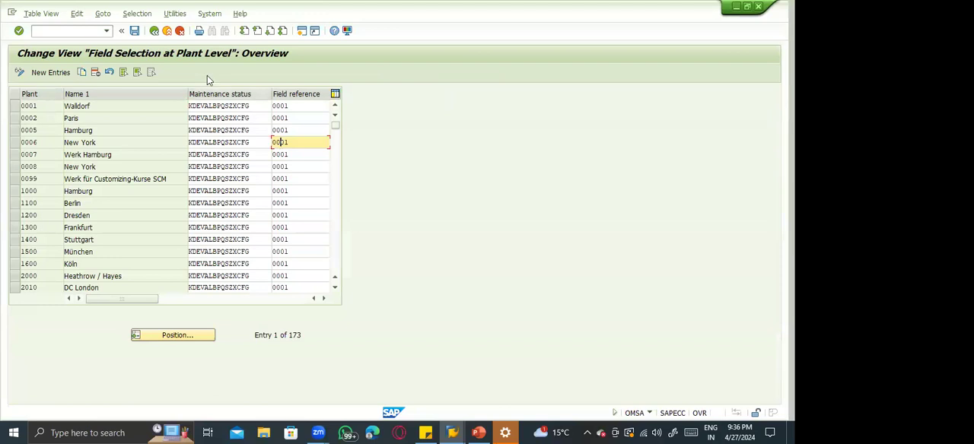
{"action": "left_click", "coordinate": [154, 31]}
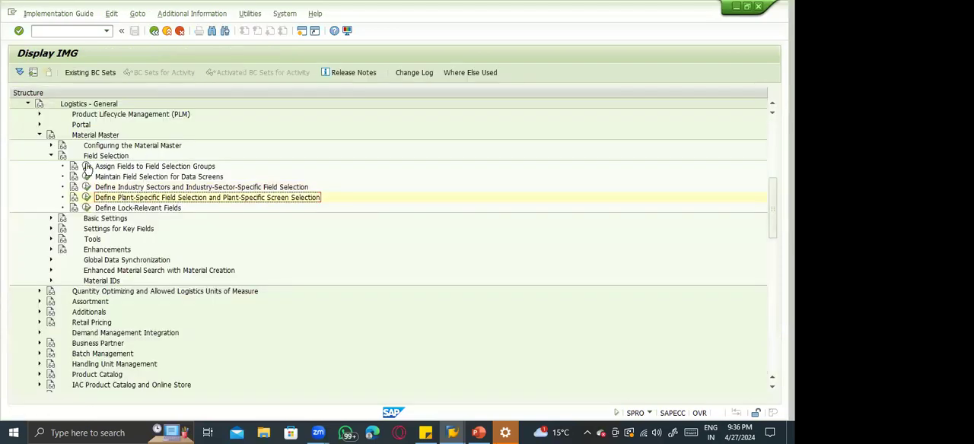
Open the output format of material numbers under Basic Settings and examine the Leading Zeros option.
{"action": "left_click", "coordinate": [51, 156]}
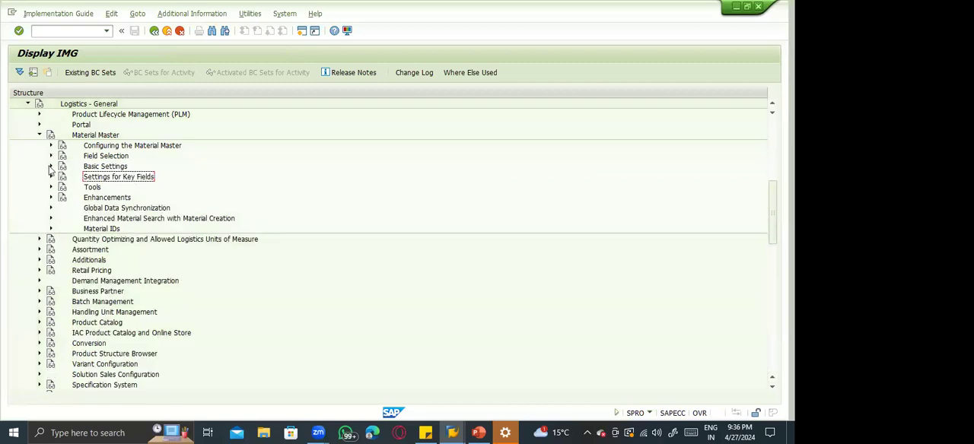
{"action": "left_click", "coordinate": [51, 166]}
{"action": "left_click", "coordinate": [162, 178]}
{"action": "left_click", "coordinate": [87, 177]}
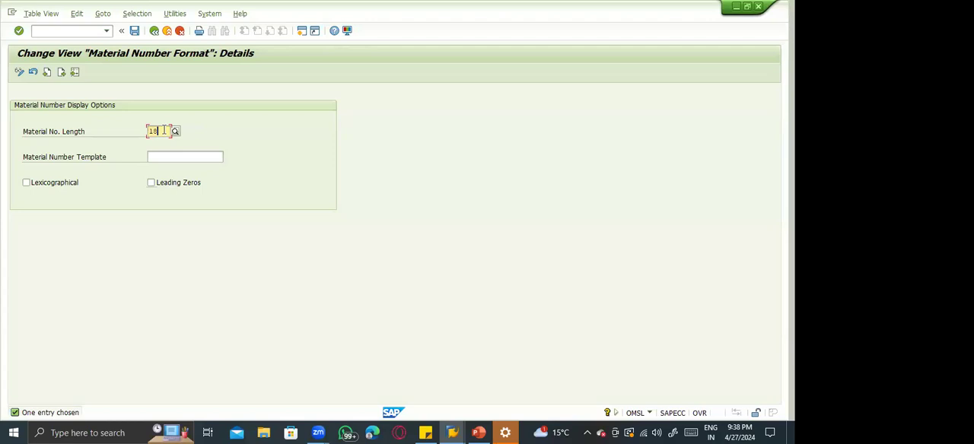
{"action": "left_click", "coordinate": [151, 184]}
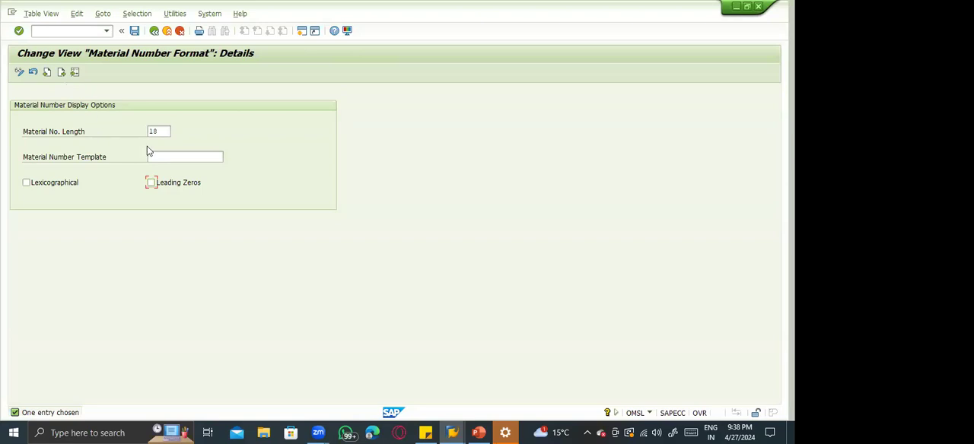
Start Display Material (MM03) in a new session and test material number 60000011 padded with leading zeros.
{"action": "left_click", "coordinate": [40, 30]}
{"action": "type", "text": "/nomsl"}
{"action": "key", "text": "Return"}
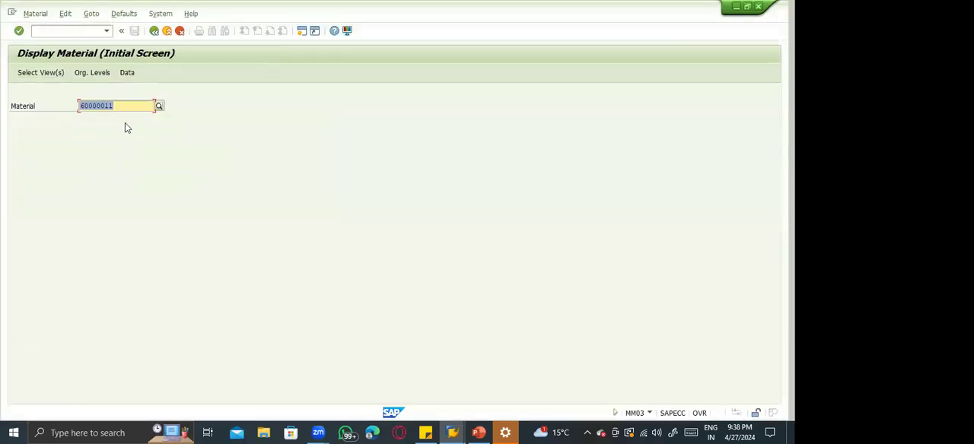
{"action": "left_click", "coordinate": [120, 107]}
{"action": "type", "text": "000000000000"}
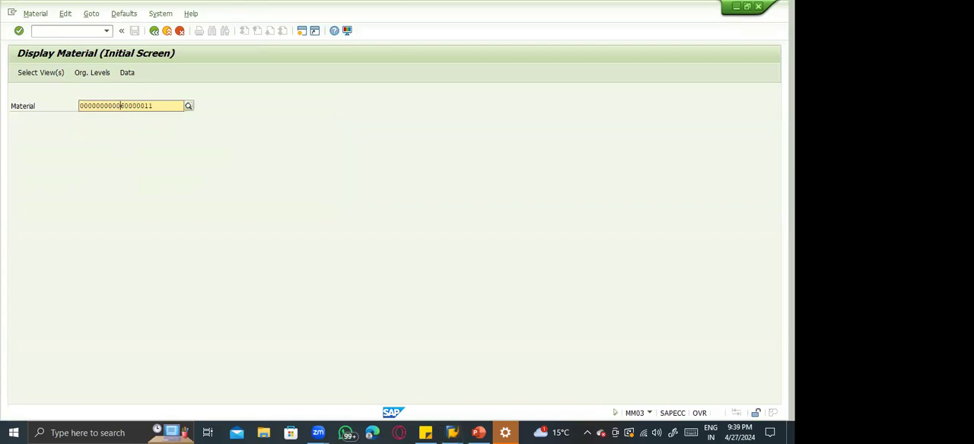
{"action": "type", "text": "00"}
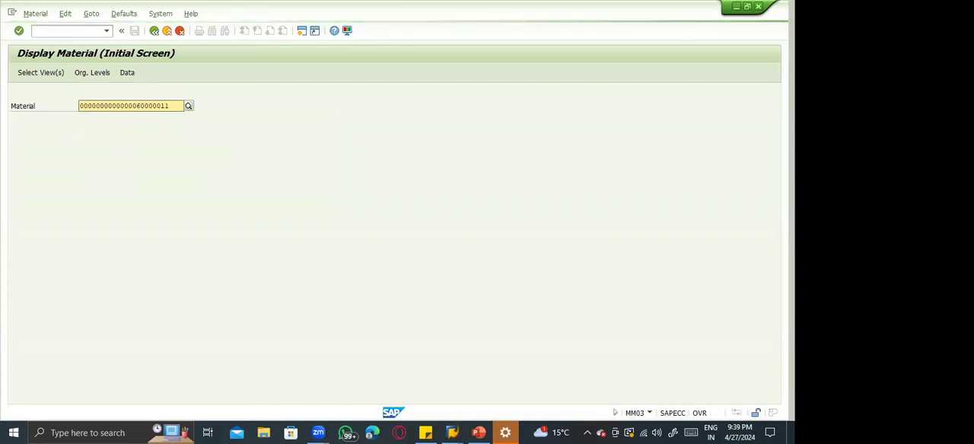
{"action": "key", "text": "Return"}
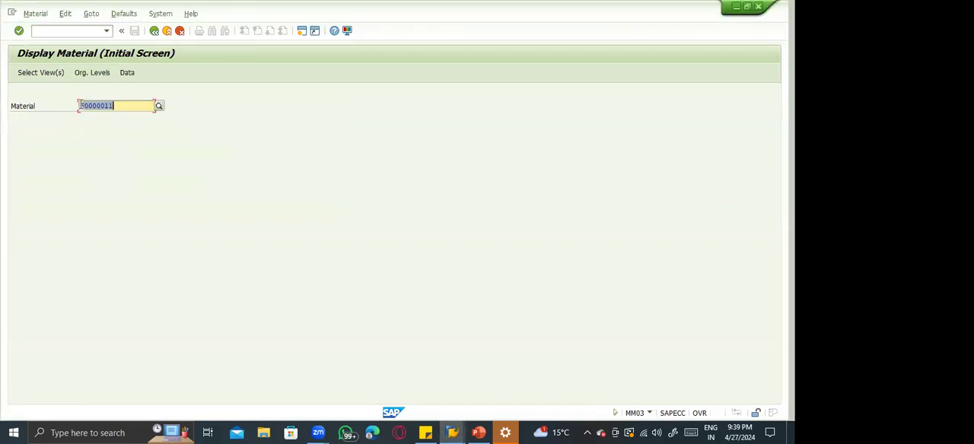
Switch back to the material number format session, leave that activity, and open Make Global Settings under Basic Settings.
{"action": "key", "text": "alt+Tab"}
{"action": "key", "text": "alt+Tab"}
{"action": "key", "text": "alt+Tab"}
{"action": "key", "text": "alt+Tab"}
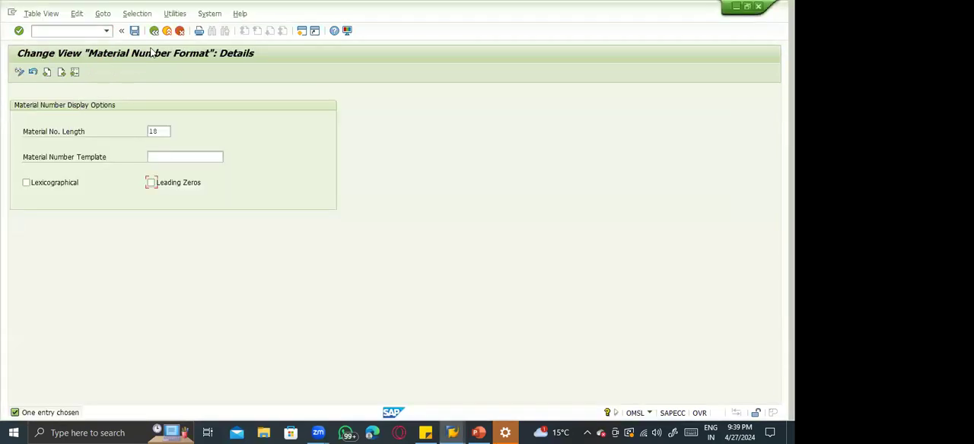
{"action": "key", "text": "F3"}
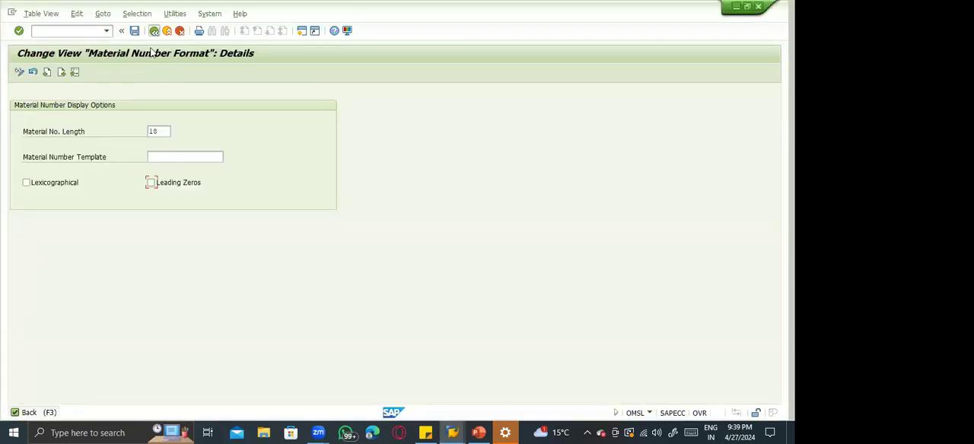
{"action": "key", "text": "F3"}
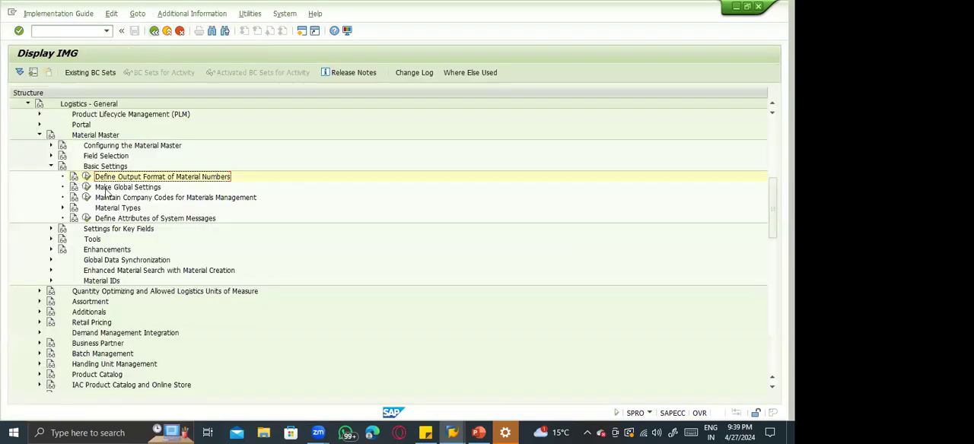
{"action": "left_click", "coordinate": [90, 188]}
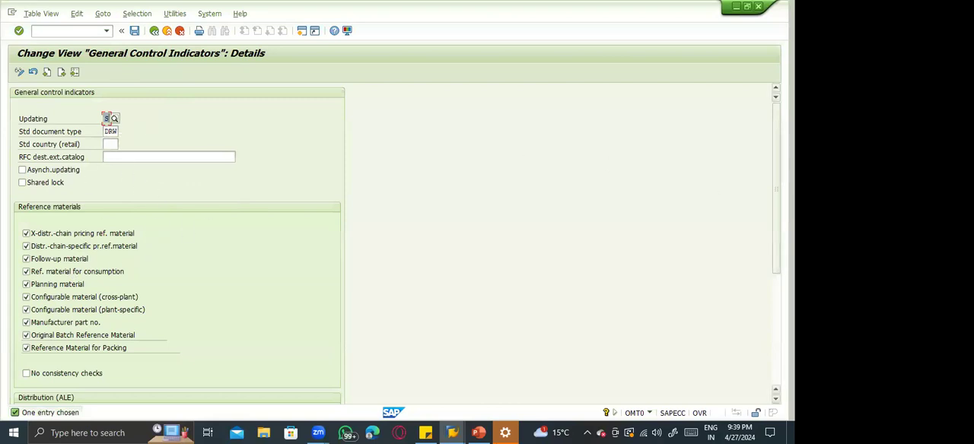
Review the remaining general control indicators down to the administration data update section, and return to the IMG structure.
{"action": "scroll", "coordinate": [178, 243], "scroll_direction": "down", "scroll_amount": 5}
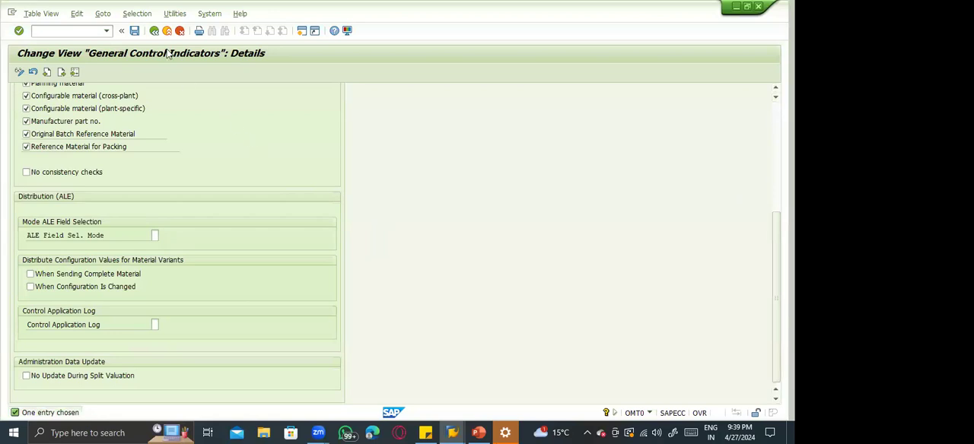
{"action": "left_click", "coordinate": [155, 31]}
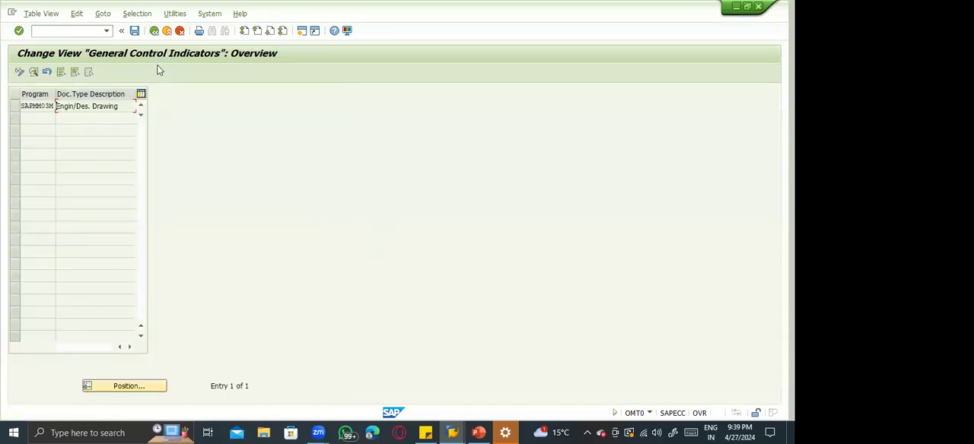
{"action": "left_click", "coordinate": [154, 30]}
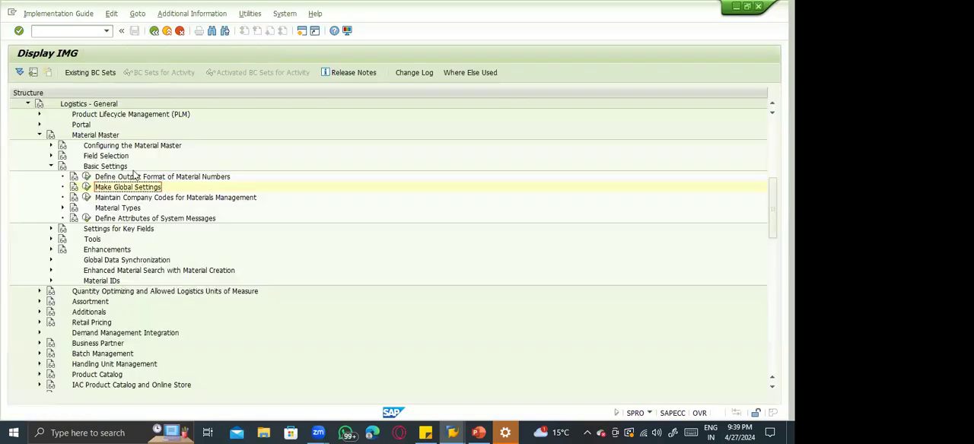
Open Maintain Company Codes for Materials Management and examine the year and period fields of company codes 0008, 1002 and 1005.
{"action": "left_click", "coordinate": [114, 199]}
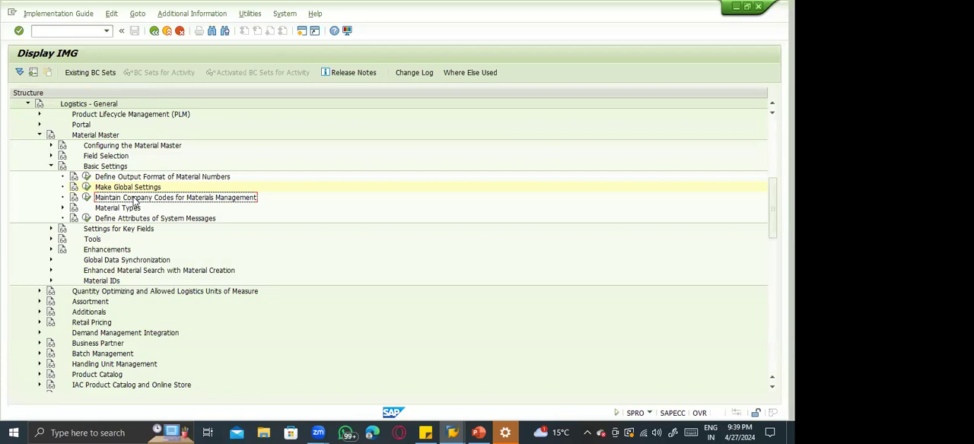
{"action": "left_click", "coordinate": [86, 197]}
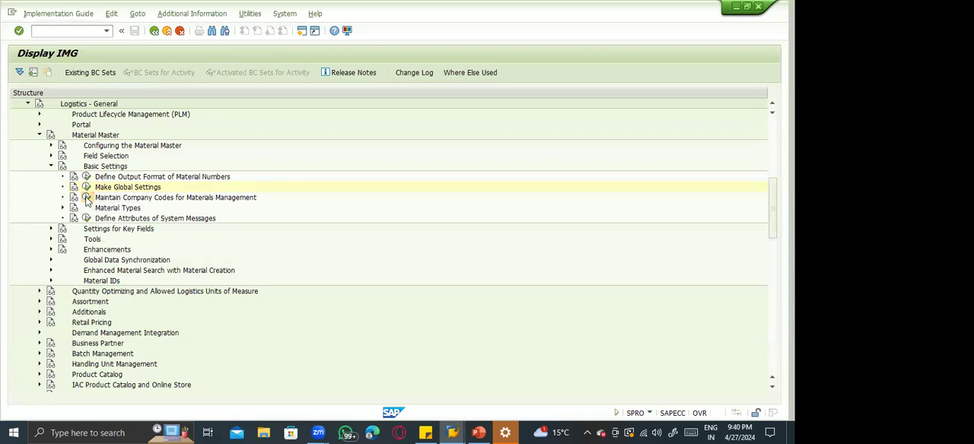
{"action": "left_click", "coordinate": [164, 155]}
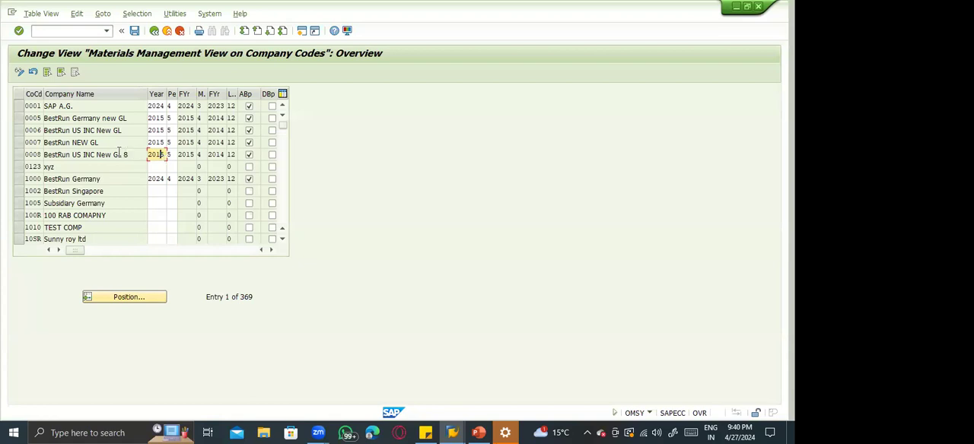
{"action": "left_click", "coordinate": [20, 155]}
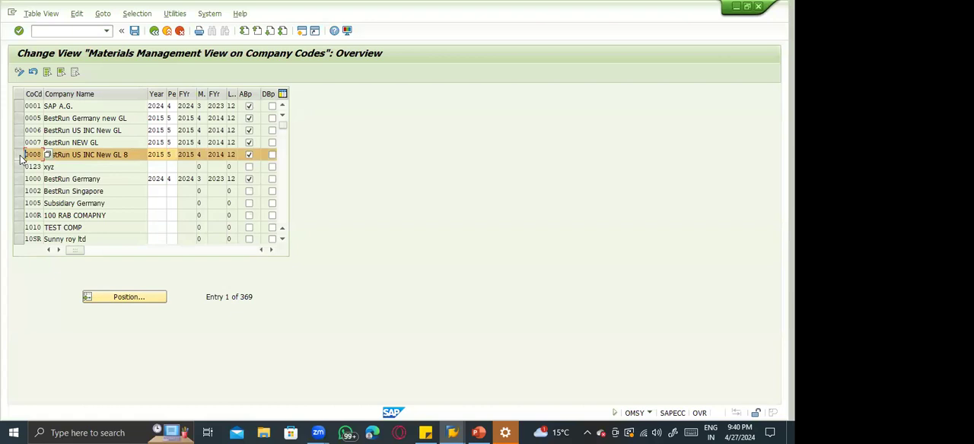
{"action": "left_click", "coordinate": [161, 155]}
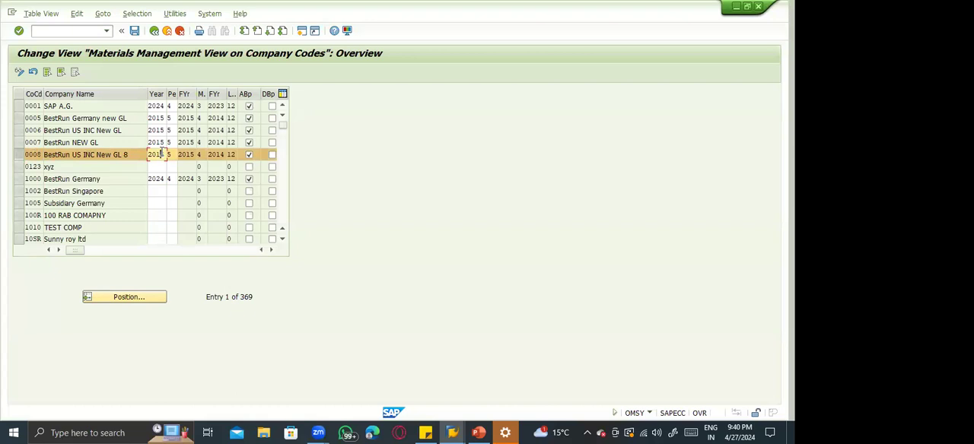
{"action": "left_click", "coordinate": [162, 191]}
{"action": "left_click", "coordinate": [162, 204]}
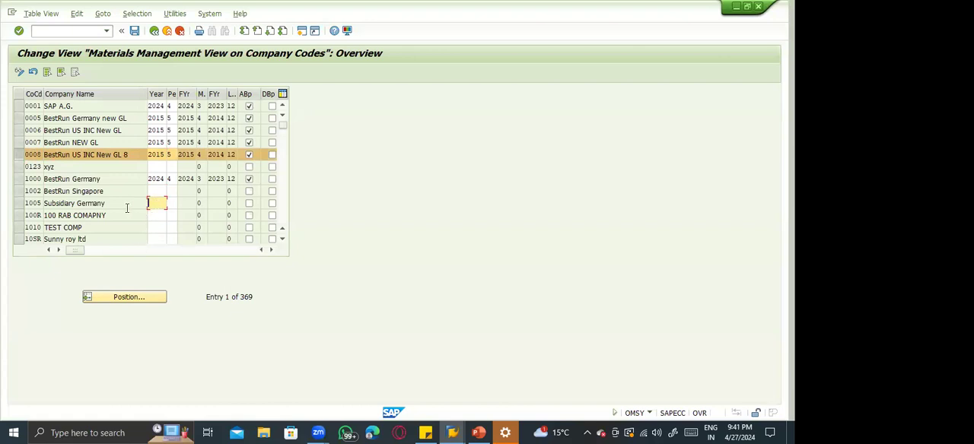
Try entering year 2024 and period 4 for company code 1002, BestRun Singapore.
{"action": "left_click", "coordinate": [19, 192]}
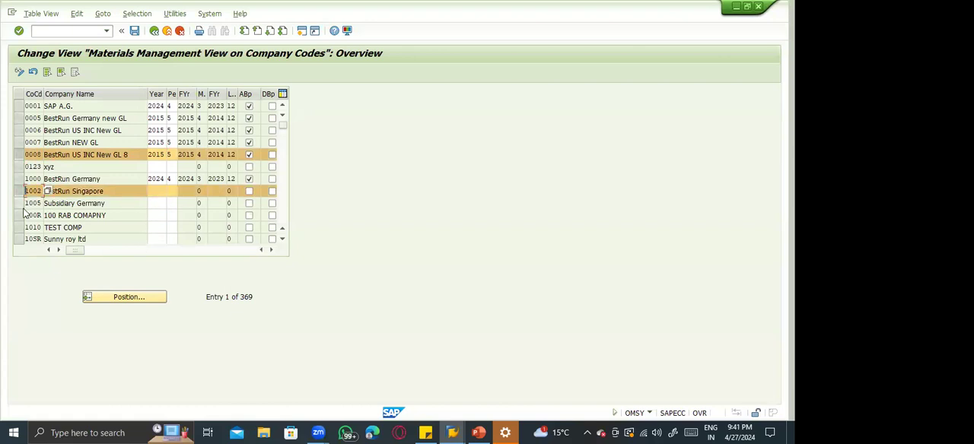
{"action": "left_click", "coordinate": [19, 192]}
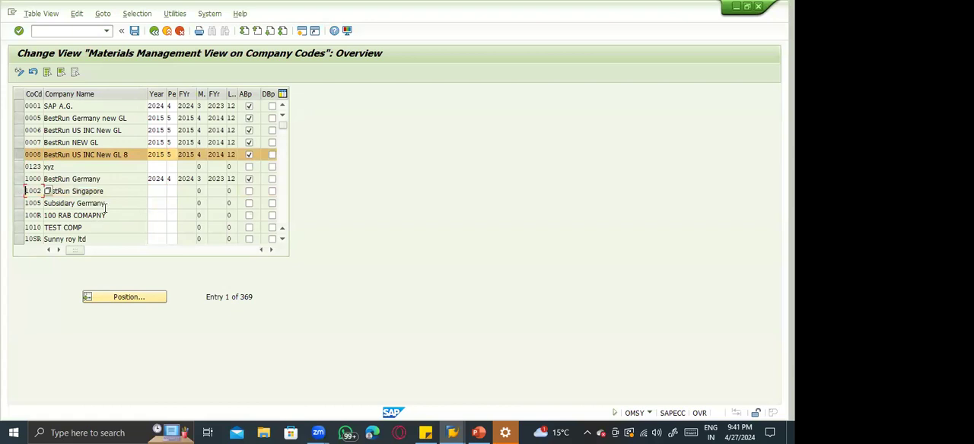
{"action": "double_click", "coordinate": [156, 196]}
{"action": "type", "text": "2024"}
{"action": "key", "text": "Tab"}
{"action": "type", "text": "4"}
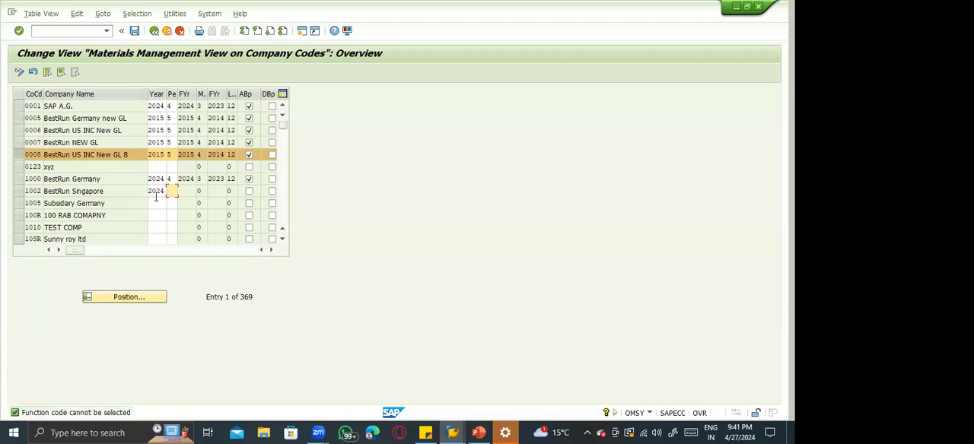
{"action": "key", "text": "Return"}
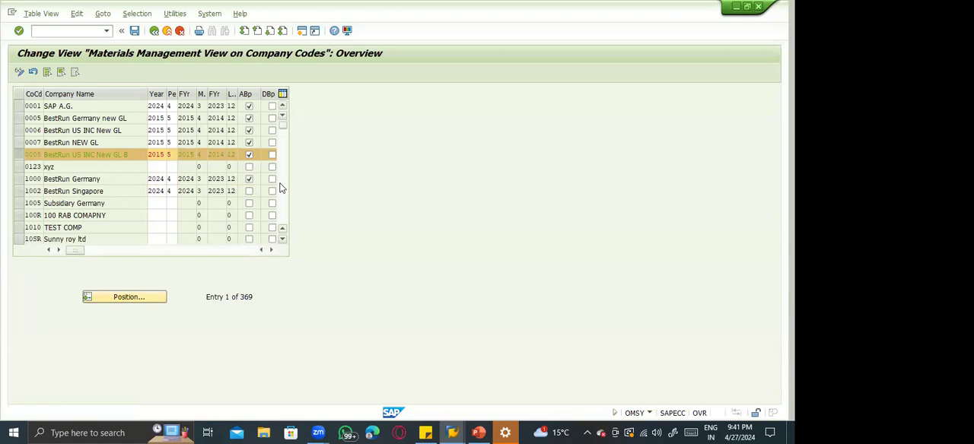
Look through further company codes, and leave the activity without saving the changes.
{"action": "left_click", "coordinate": [280, 188]}
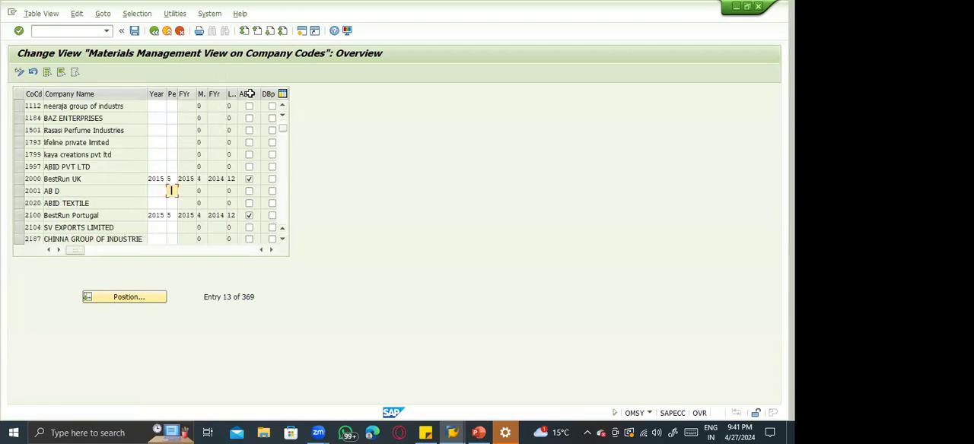
{"action": "left_click", "coordinate": [155, 117]}
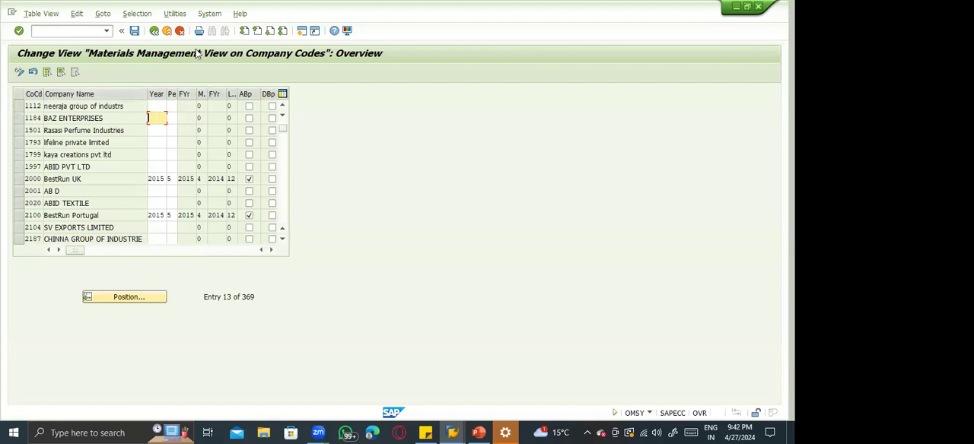
{"action": "left_click", "coordinate": [166, 31]}
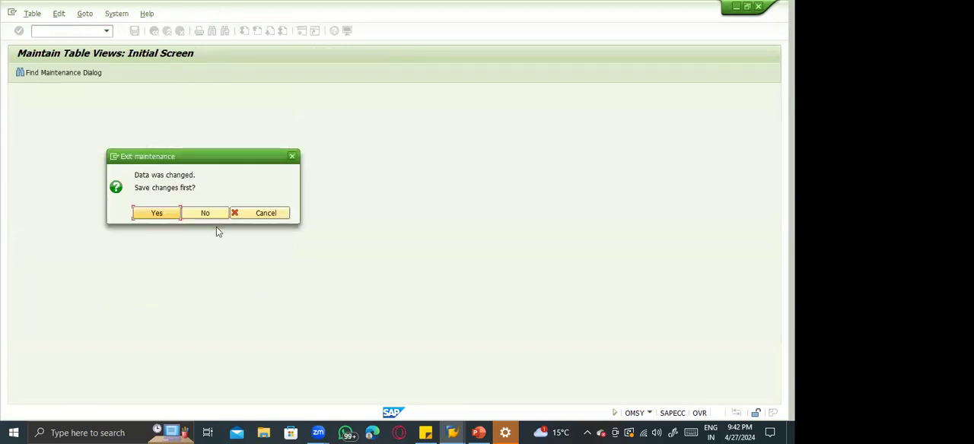
{"action": "left_click", "coordinate": [206, 213]}
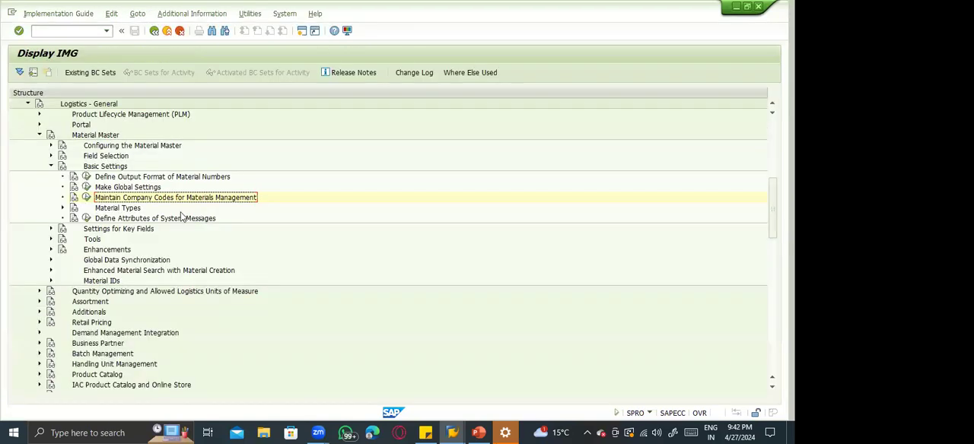
Expand Material Types, open Define Attributes of Material Types to view the list of types, and return to the IMG structure.
{"action": "double_click", "coordinate": [124, 210]}
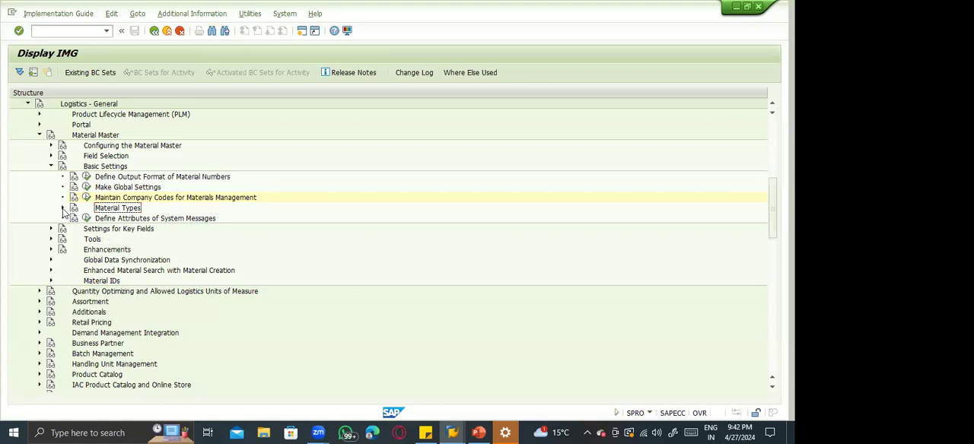
{"action": "left_click", "coordinate": [134, 219]}
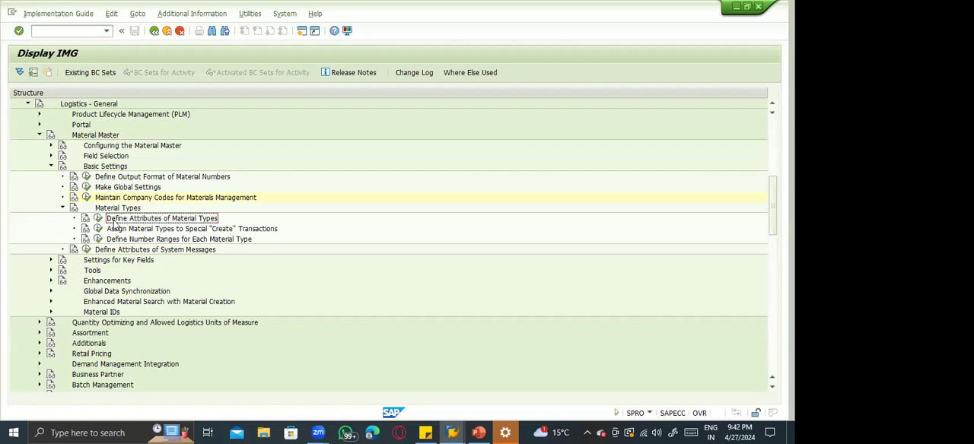
{"action": "left_click", "coordinate": [98, 224]}
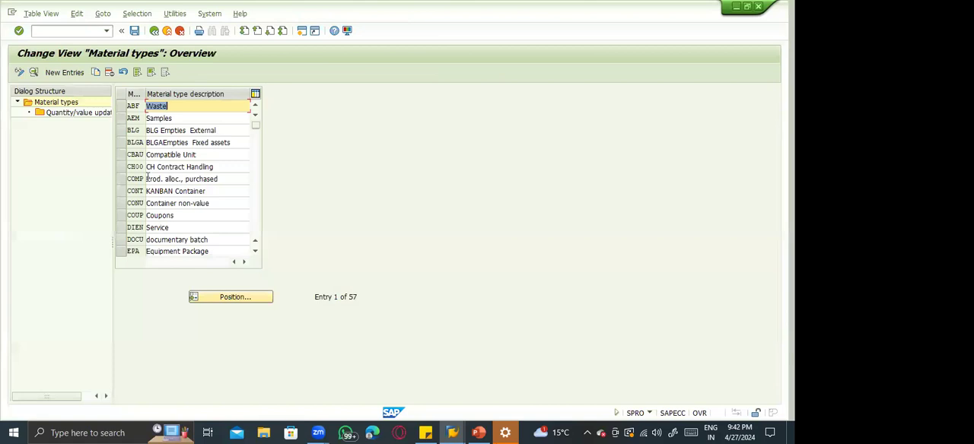
{"action": "left_click", "coordinate": [148, 179]}
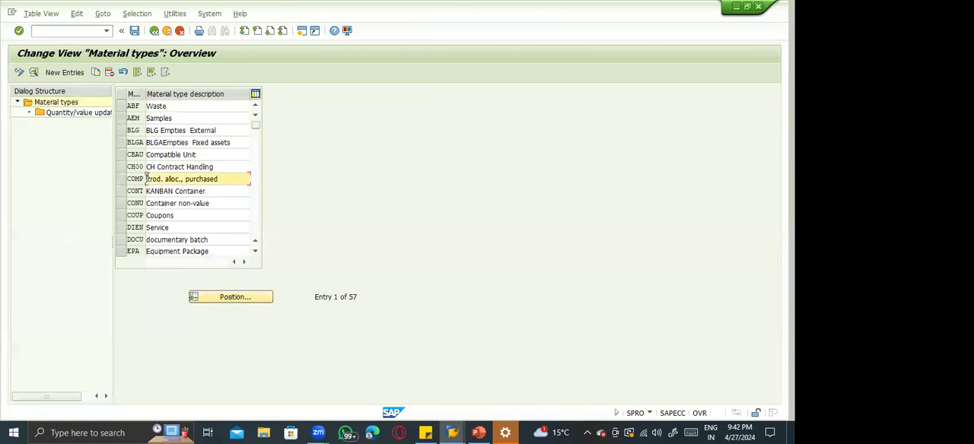
{"action": "left_click", "coordinate": [186, 225]}
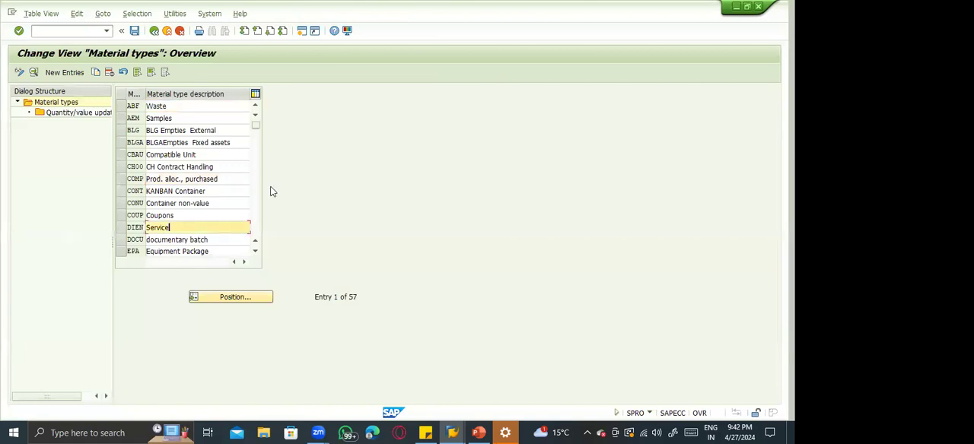
{"action": "left_click", "coordinate": [154, 30]}
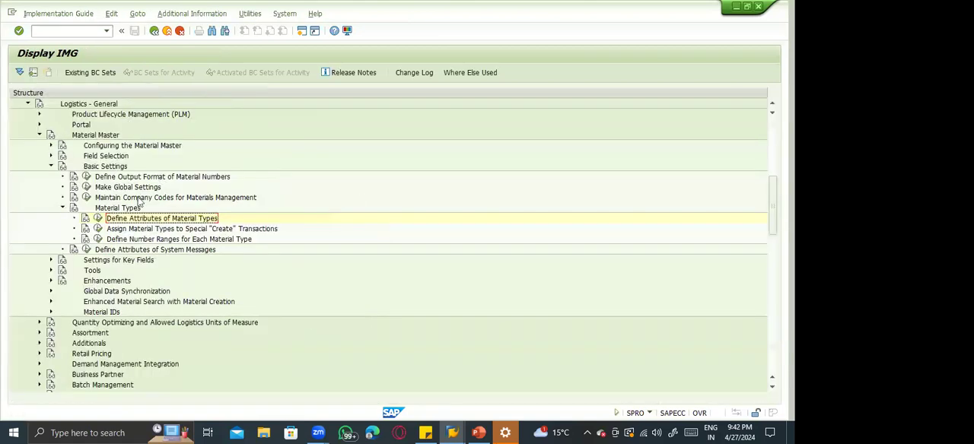
View the number range maintenance for material types, return to the IMG structure, and collapse Material Types.
{"action": "left_click", "coordinate": [99, 239]}
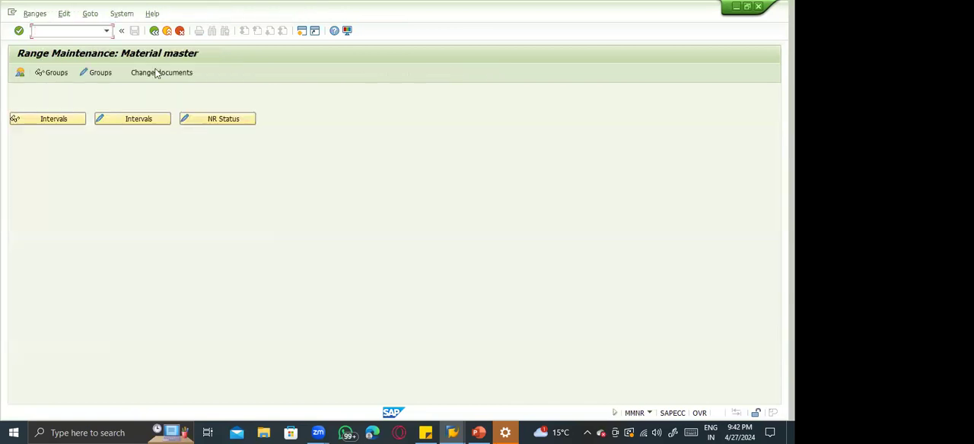
{"action": "left_click", "coordinate": [155, 31]}
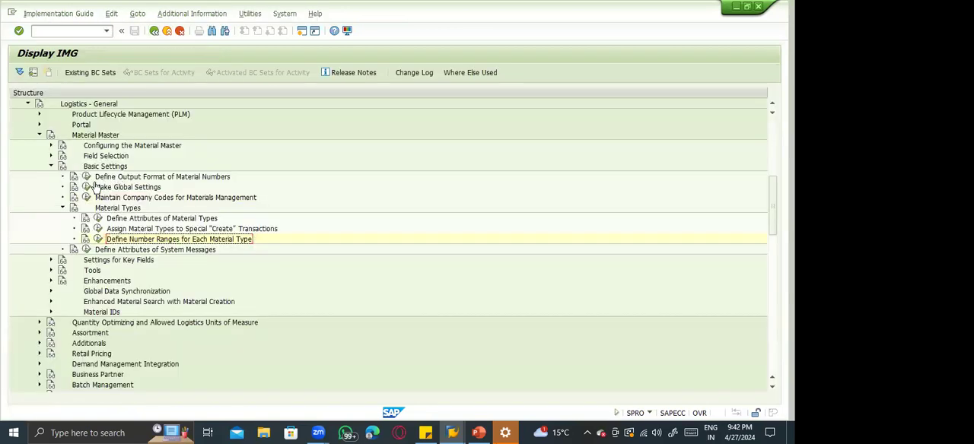
{"action": "left_click", "coordinate": [63, 208]}
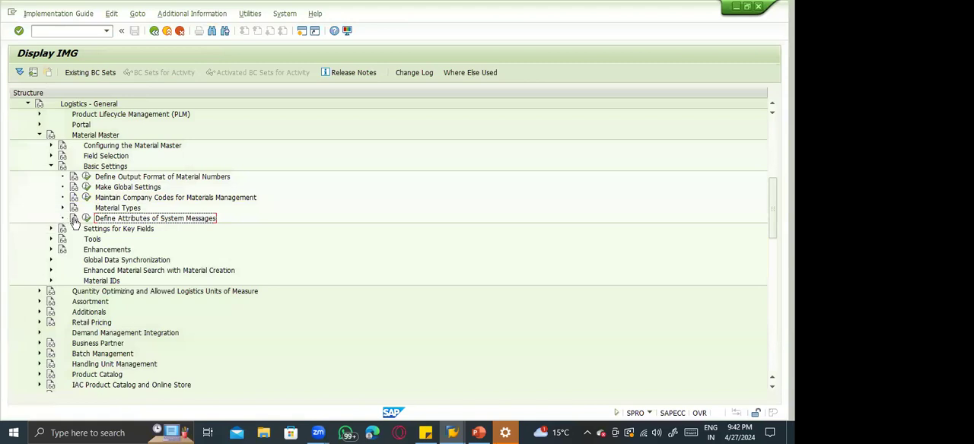
Open Define Attributes of System Messages and examine the message categories, including message 132 on price control S and the standard price.
{"action": "left_click", "coordinate": [86, 219]}
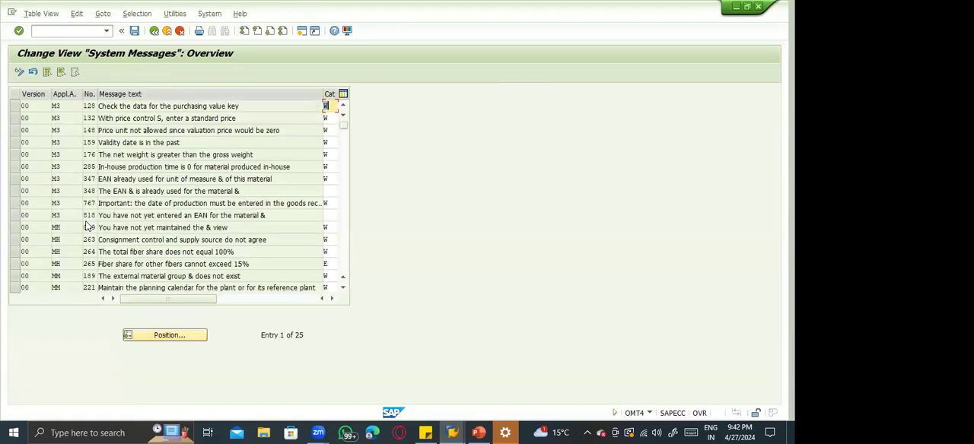
{"action": "left_click", "coordinate": [154, 30]}
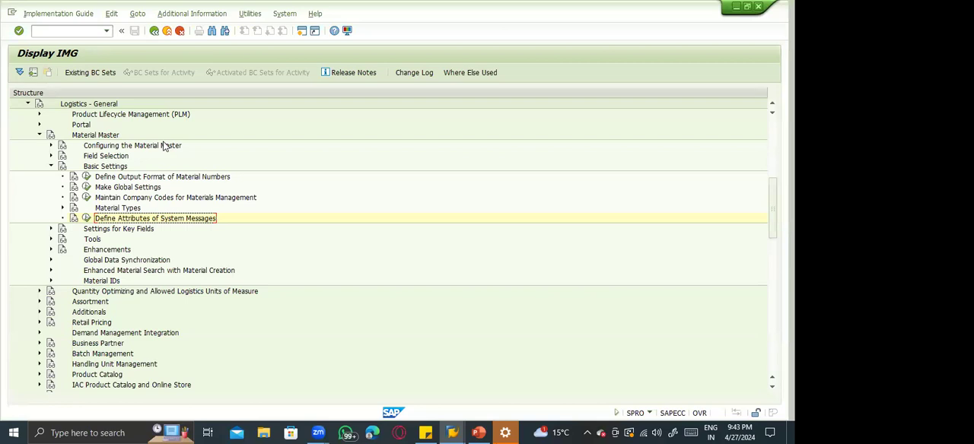
{"action": "left_click", "coordinate": [87, 217]}
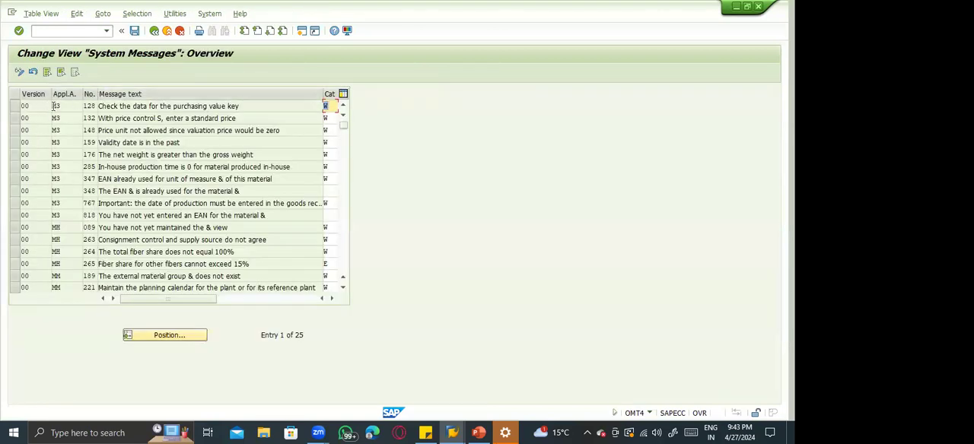
{"action": "left_click", "coordinate": [101, 105]}
{"action": "left_click", "coordinate": [98, 130]}
{"action": "left_click", "coordinate": [158, 118]}
Start Create Material (MM01) in a new session and open the Accounting 1 view for plant 1100.
{"action": "left_click", "coordinate": [47, 32]}
{"action": "type", "text": "/osm30"}
{"action": "key", "text": "Return"}
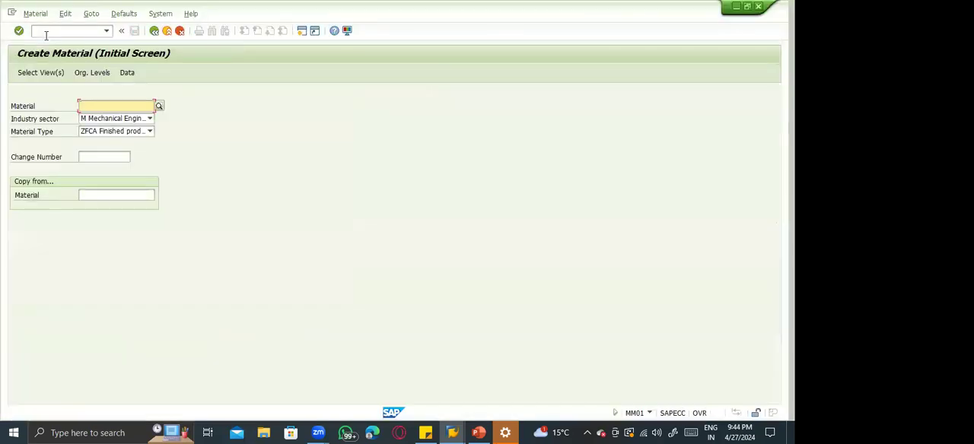
{"action": "key", "text": "Return"}
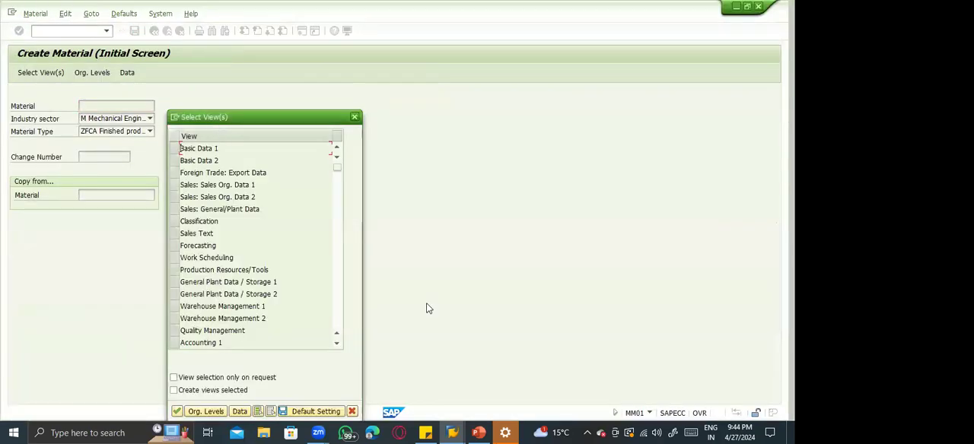
{"action": "left_click", "coordinate": [175, 345]}
{"action": "key", "text": "Return"}
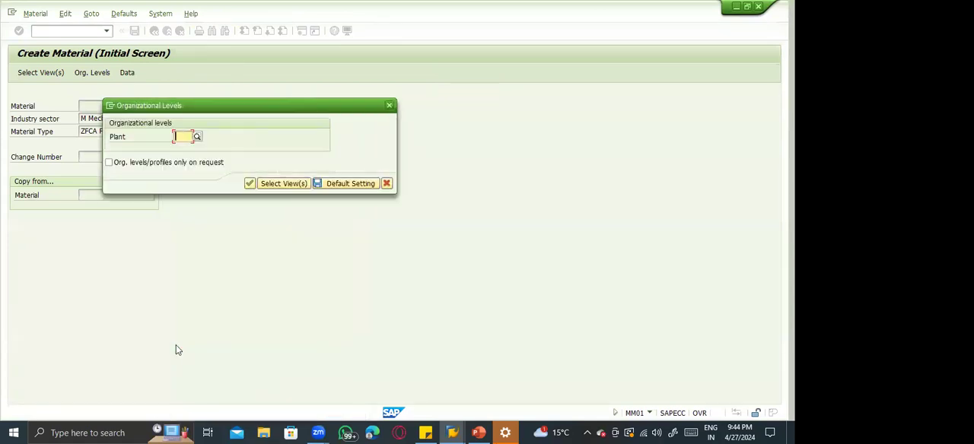
{"action": "type", "text": "1100"}
{"action": "key", "text": "Return"}
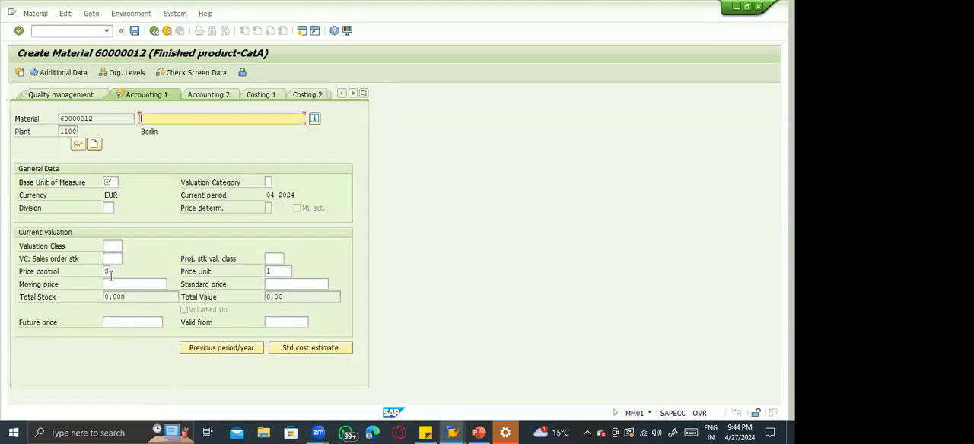
Set the new material's base unit of measure to Each and its description to "Finshed goods - GOLD".
{"action": "left_click", "coordinate": [111, 272]}
{"action": "left_click", "coordinate": [111, 183]}
{"action": "key", "text": "Return"}
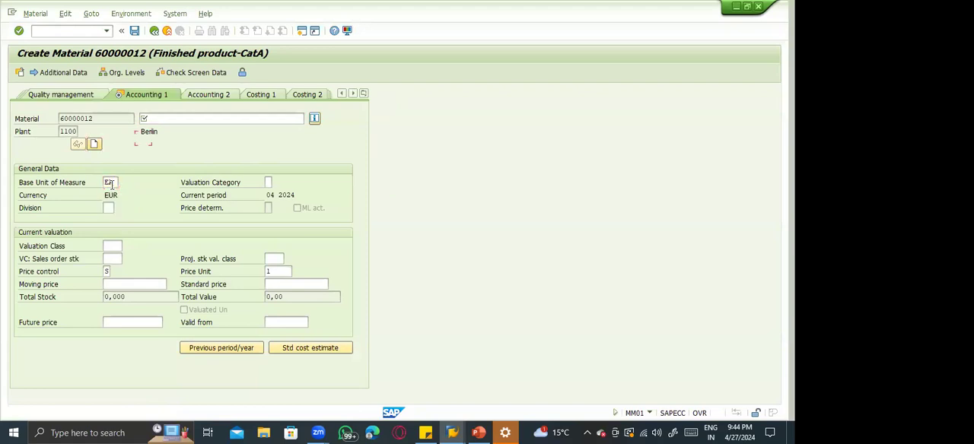
{"action": "key", "text": "shift+Tab"}
{"action": "type", "text": "f"}
{"action": "key", "text": "Down"}
{"action": "key", "text": "Down"}
{"action": "key", "text": "Return"}
{"action": "key", "text": "Return"}
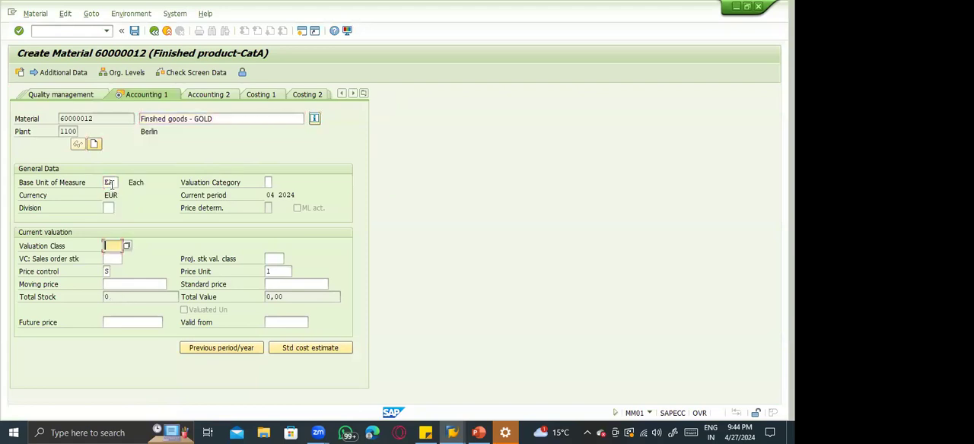
Try to set the material's valuation class to 3000 in the Accounting 1 view.
{"action": "key", "text": "F4"}
{"action": "key", "text": "Down"}
{"action": "key", "text": "Return"}
{"action": "key", "text": "Return"}
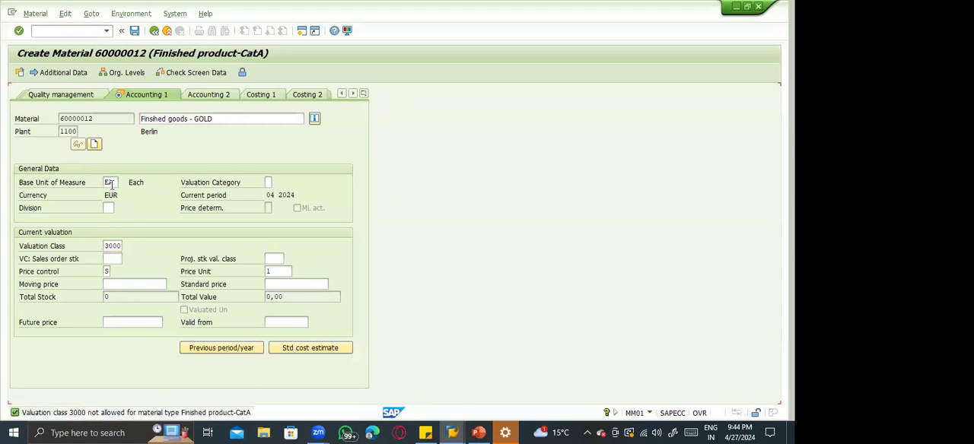
{"action": "key", "text": "BackSpace"}
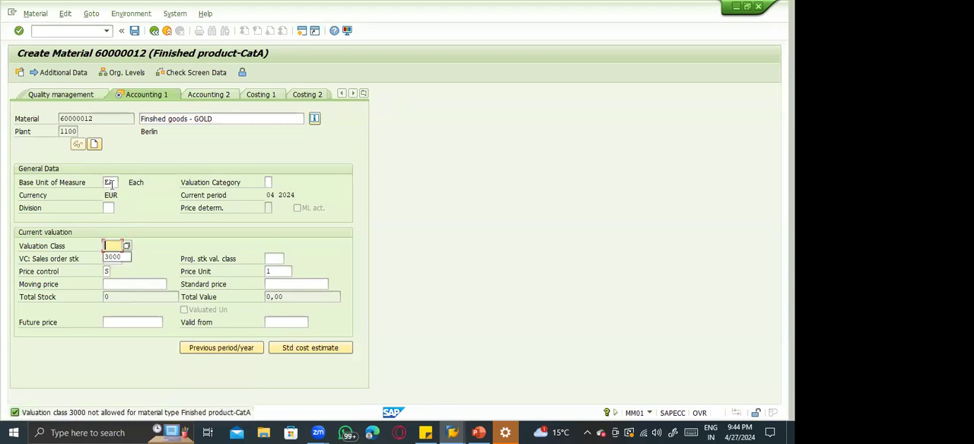
Set the material's valuation class to 7920, Finished products, and confirm the entry.
{"action": "left_click", "coordinate": [127, 247]}
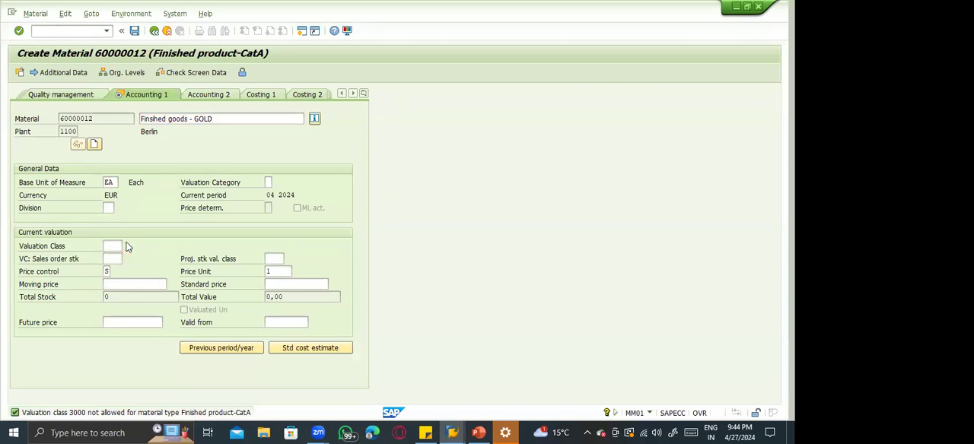
{"action": "left_click", "coordinate": [127, 247]}
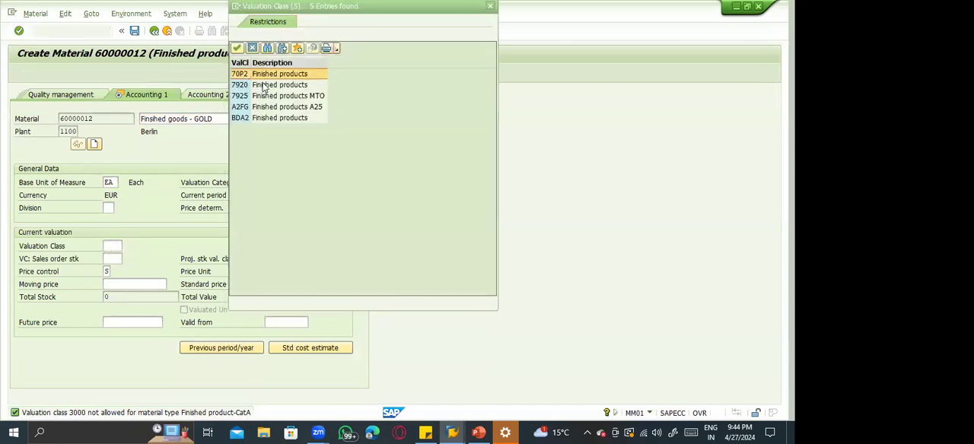
{"action": "double_click", "coordinate": [263, 84]}
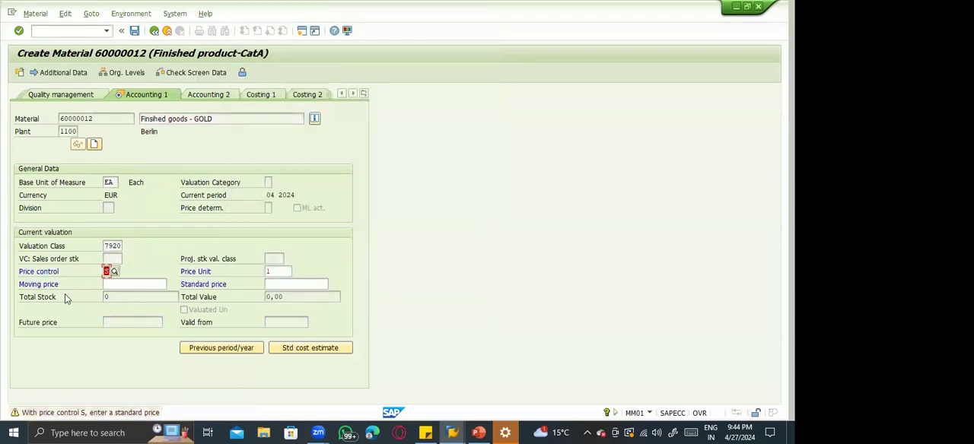
{"action": "key", "text": "Return"}
View the long text of the price control S warning and compare it with message M3 132 in the System Messages overview.
{"action": "left_click", "coordinate": [140, 413]}
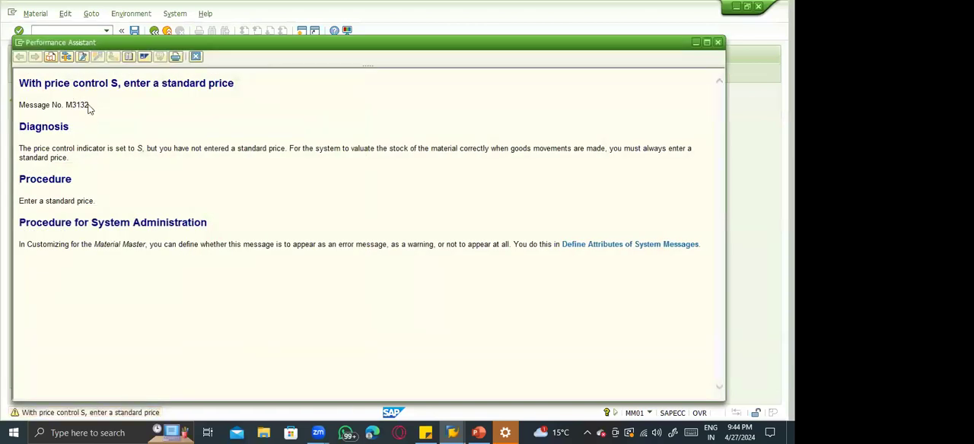
{"action": "key", "text": "alt+Tab"}
{"action": "key", "text": "Tab"}
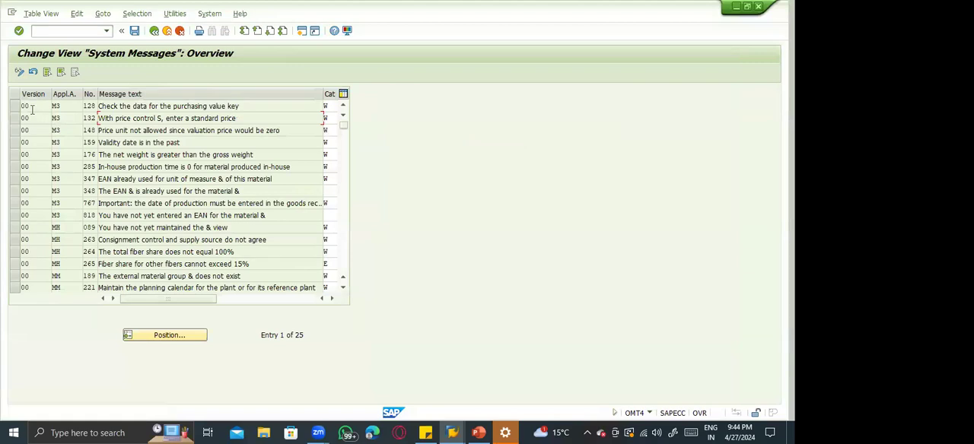
{"action": "left_click", "coordinate": [76, 120]}
{"action": "key", "text": "F1"}
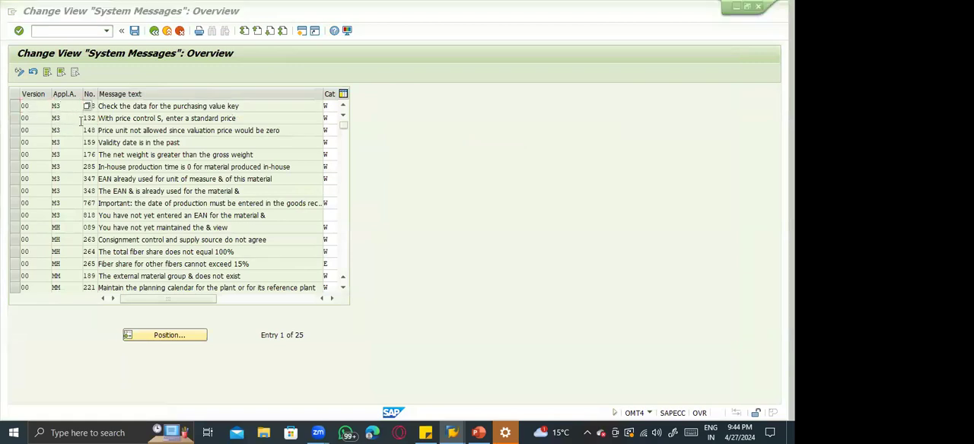
{"action": "key", "text": "Escape"}
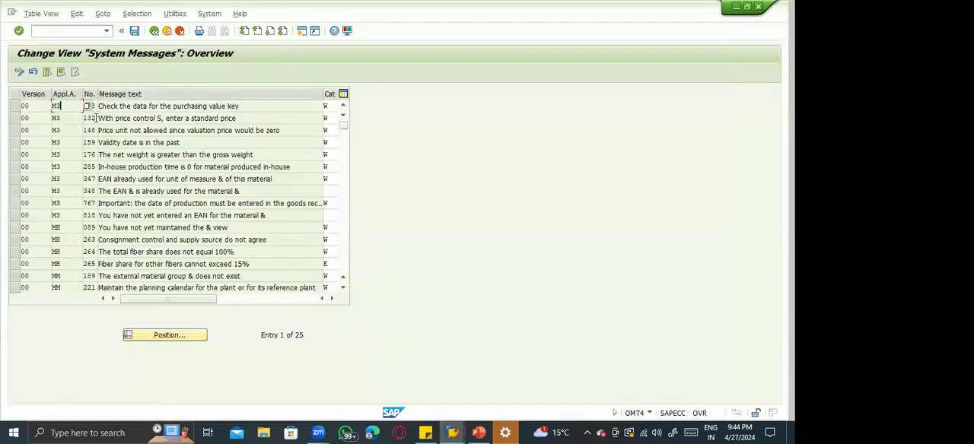
{"action": "left_click", "coordinate": [14, 120]}
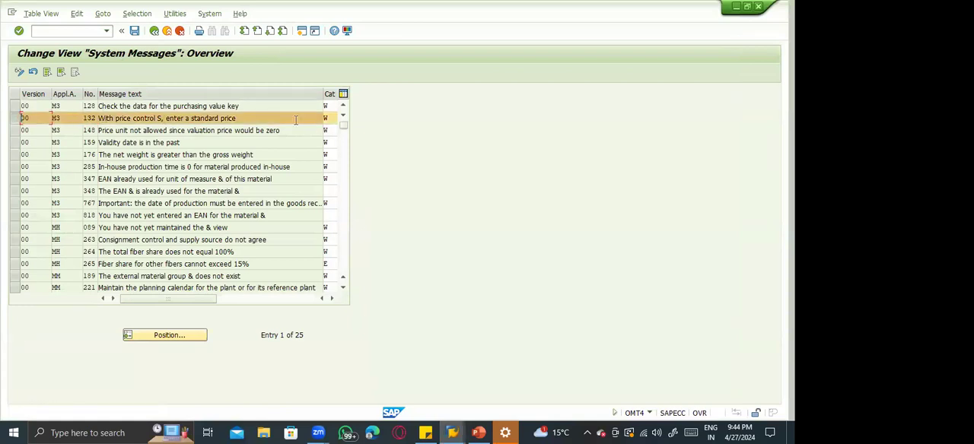
{"action": "left_click", "coordinate": [333, 120]}
{"action": "key", "text": "alt+Tab"}
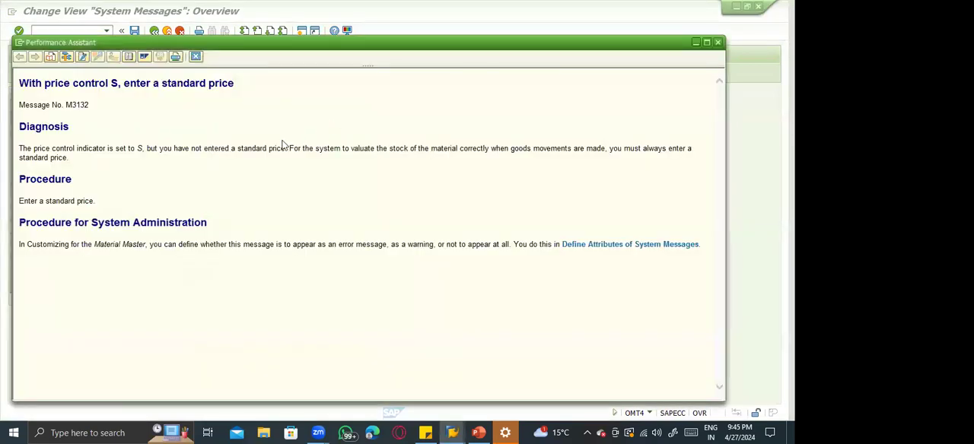
{"action": "left_click", "coordinate": [195, 56]}
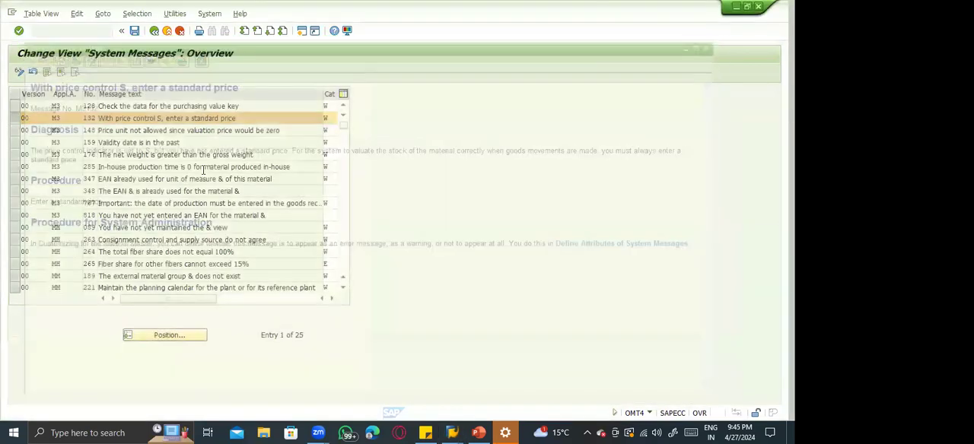
Return to the new material, accept the standard price warning, and cancel the prompt to save the data.
{"action": "key", "text": "alt+Tab"}
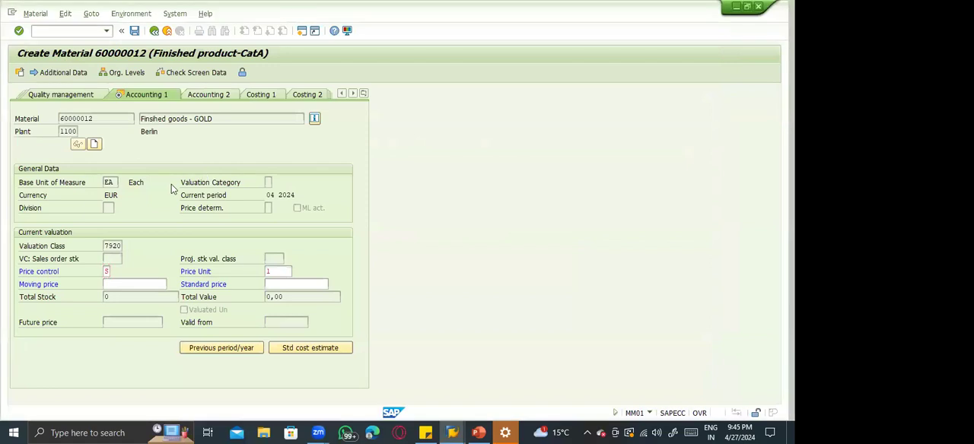
{"action": "key", "text": "Return"}
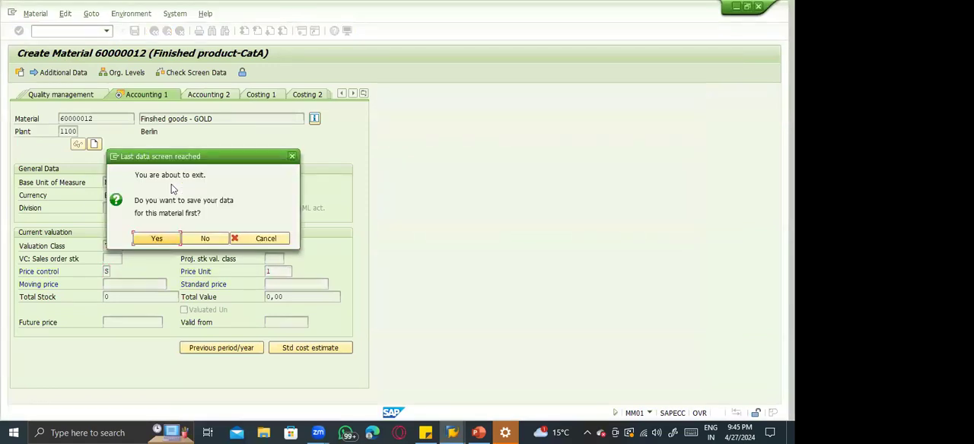
{"action": "key", "text": "Escape"}
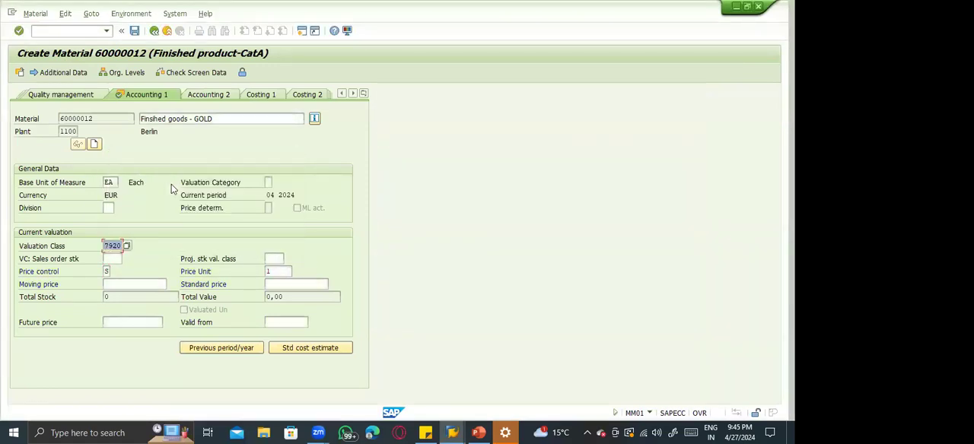
Set the category of message M3 132 to E, Error Message, in the System Messages overview and save the change.
{"action": "key", "text": "alt+Tab"}
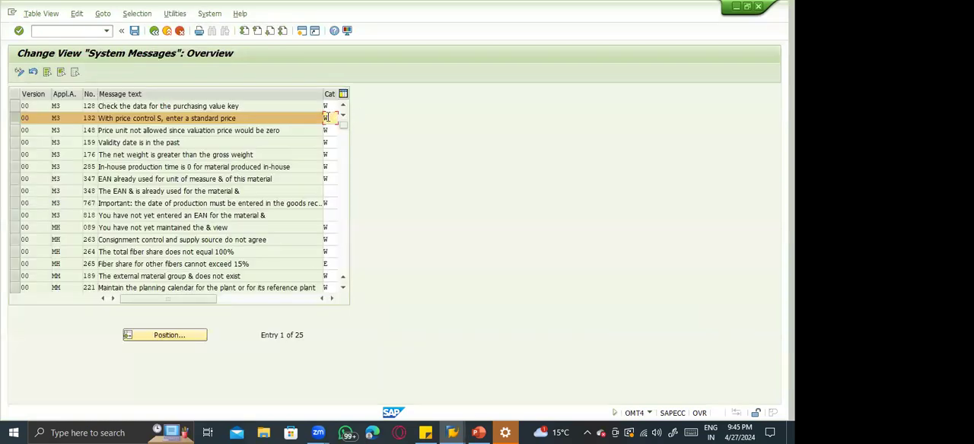
{"action": "double_click", "coordinate": [328, 118]}
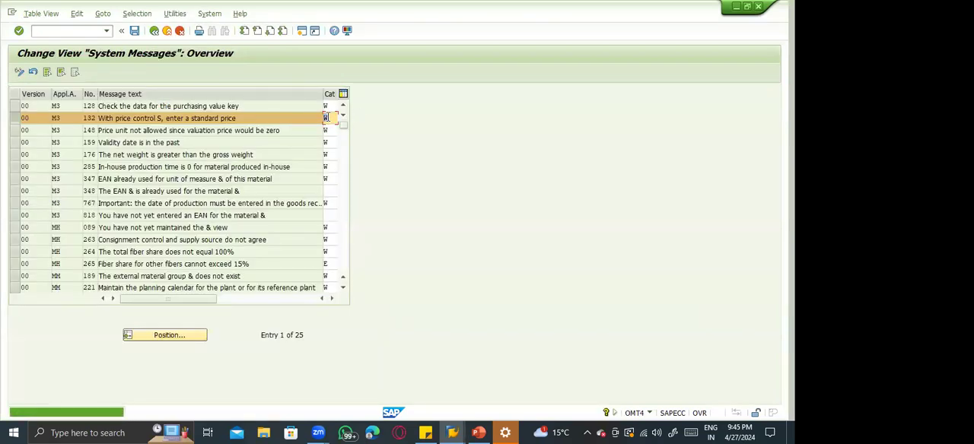
{"action": "left_click", "coordinate": [331, 299]}
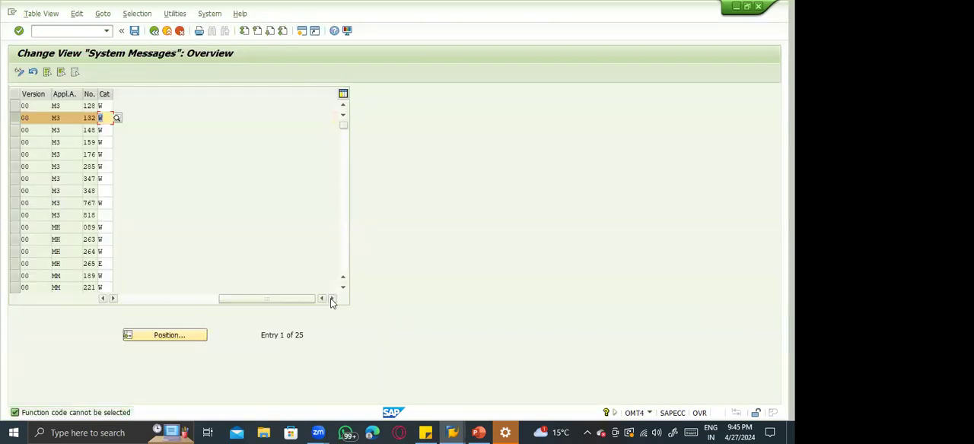
{"action": "left_click", "coordinate": [118, 118]}
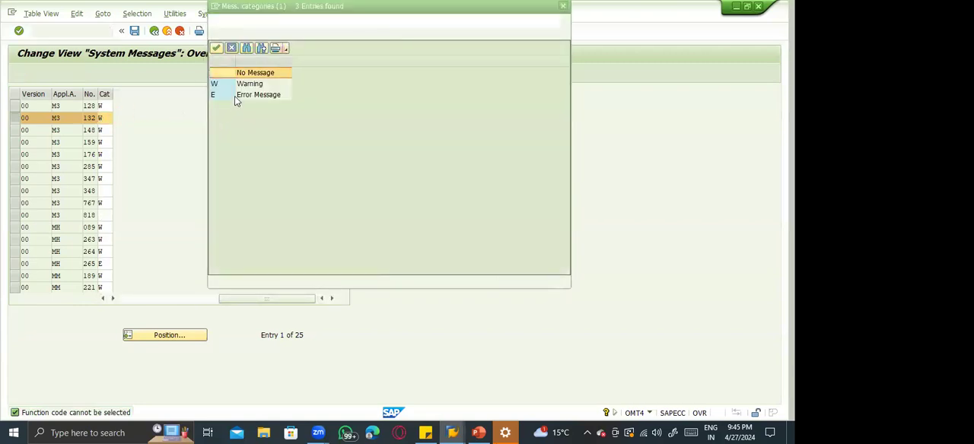
{"action": "double_click", "coordinate": [235, 96]}
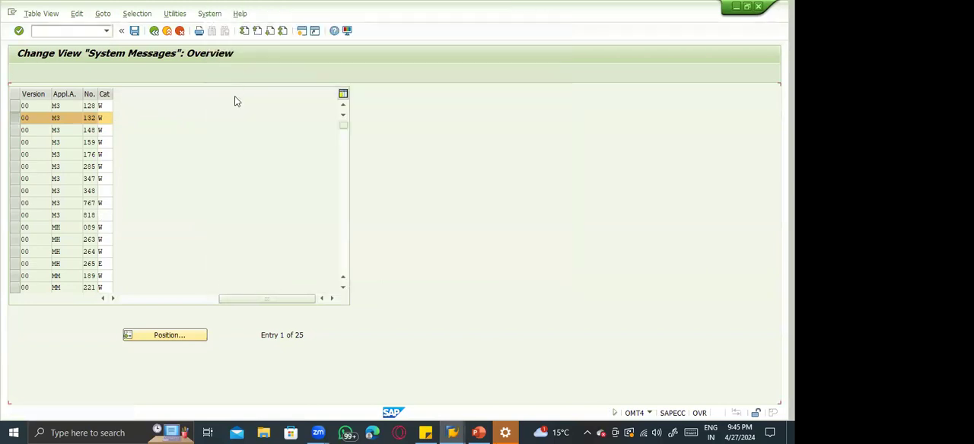
{"action": "key", "text": "ctrl+s"}
{"action": "key", "text": "Return"}
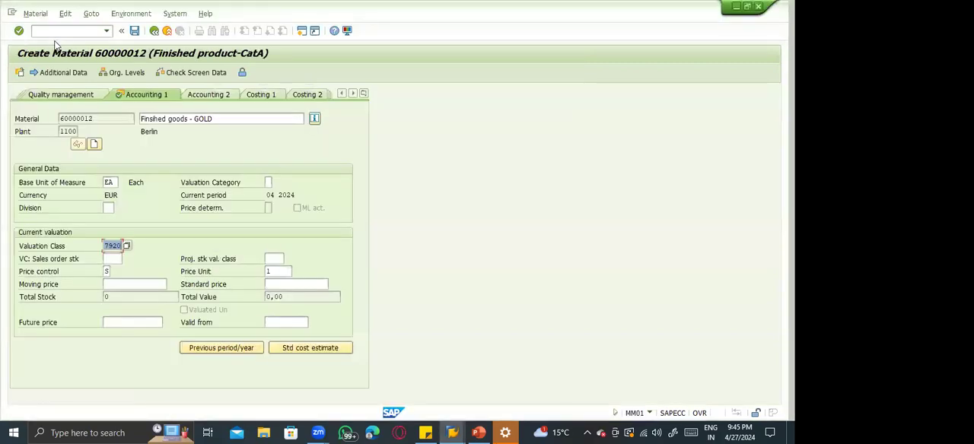
Restart Create Material (MM01) with the same industry sector and material type, and open the Accounting 1 view for plant 1100.
{"action": "left_click", "coordinate": [49, 37]}
{"action": "type", "text": "/nmm01"}
{"action": "key", "text": "Return"}
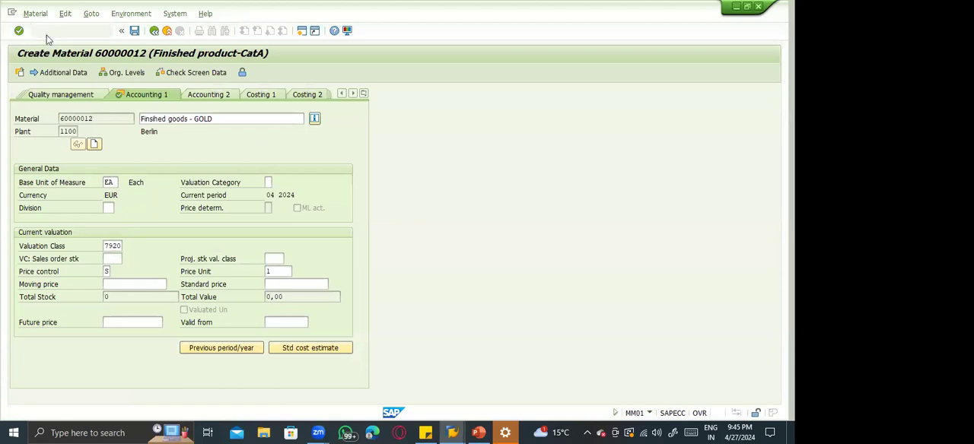
{"action": "key", "text": "Return"}
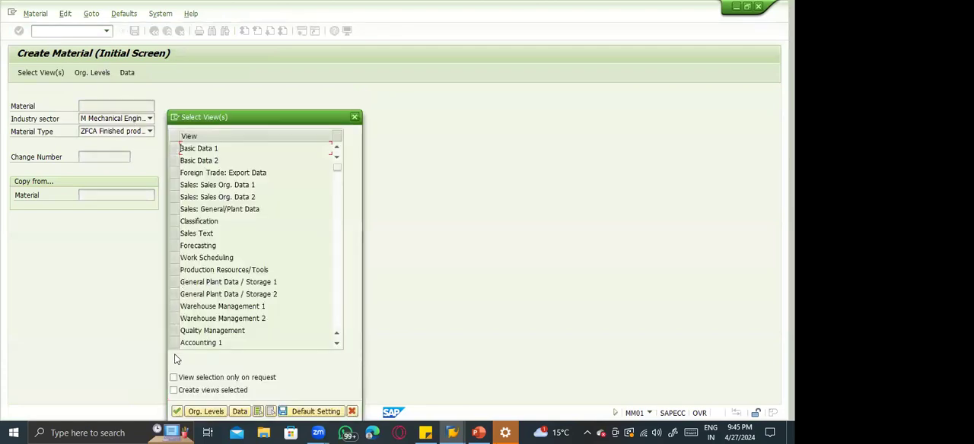
{"action": "left_click", "coordinate": [175, 342]}
{"action": "key", "text": "Return"}
{"action": "key", "text": "Return"}
Set the description to "Finshed goods - GOLD", the base unit to EA and the valuation class to 7920, and confirm the entries.
{"action": "key", "text": "Return"}
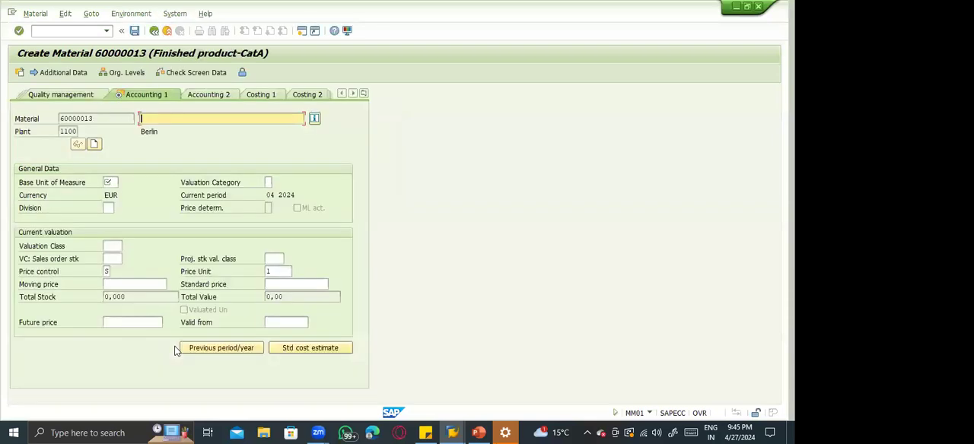
{"action": "key", "text": "Down"}
{"action": "key", "text": "Return"}
{"action": "key", "text": "Tab"}
{"action": "key", "text": "Tab"}
{"action": "key", "text": "Tab"}
{"action": "key", "text": "Down"}
{"action": "key", "text": "Return"}
{"action": "key", "text": "Tab"}
{"action": "key", "text": "Tab"}
{"action": "key", "text": "Down"}
{"action": "key", "text": "Return"}
{"action": "key", "text": "Return"}
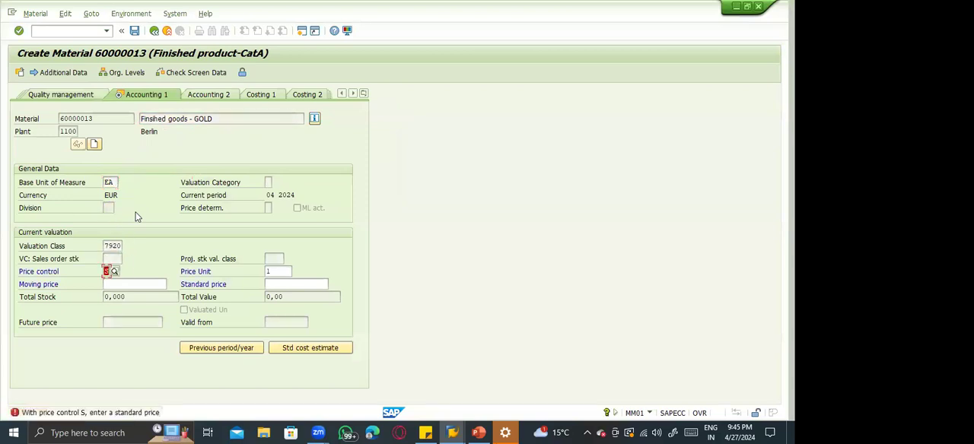
View the long text of the price control S error and try to continue without a standard price.
{"action": "left_click", "coordinate": [41, 414]}
{"action": "key", "text": "Escape"}
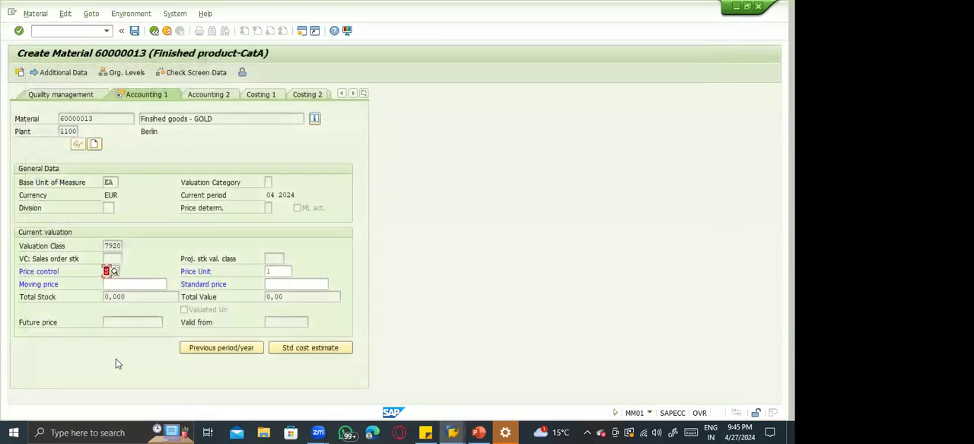
{"action": "key", "text": "Return"}
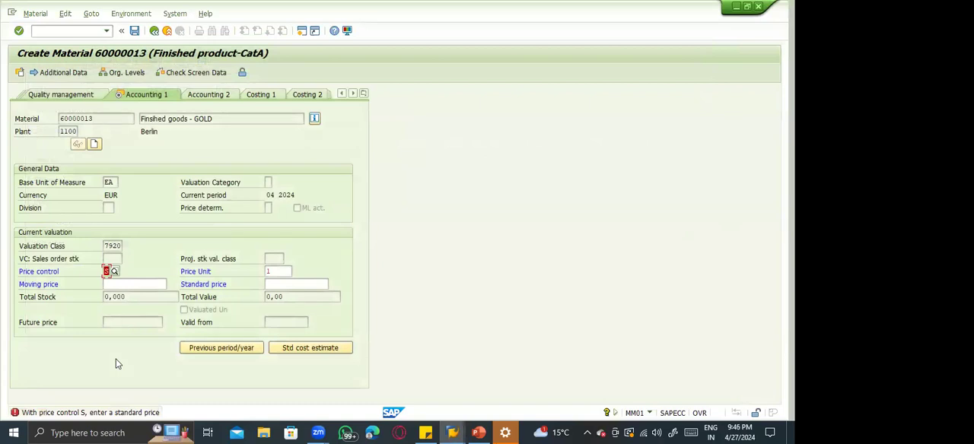
Set the material's standard price to 100, confirm it, and cancel the prompt to save the data.
{"action": "left_click", "coordinate": [277, 283]}
{"action": "type", "text": "100"}
{"action": "key", "text": "Return"}
{"action": "key", "text": "Escape"}
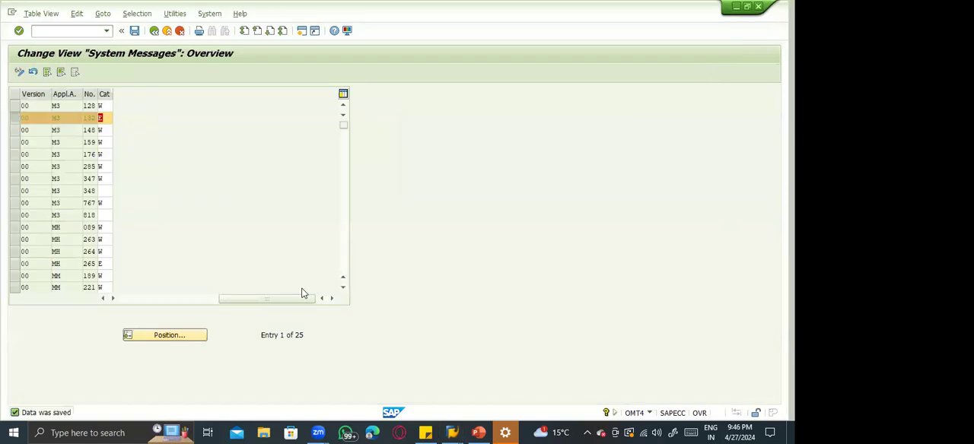
Set the category of message M3 132 to W in the System Messages overview and return to the IMG structure.
{"action": "left_click", "coordinate": [99, 118]}
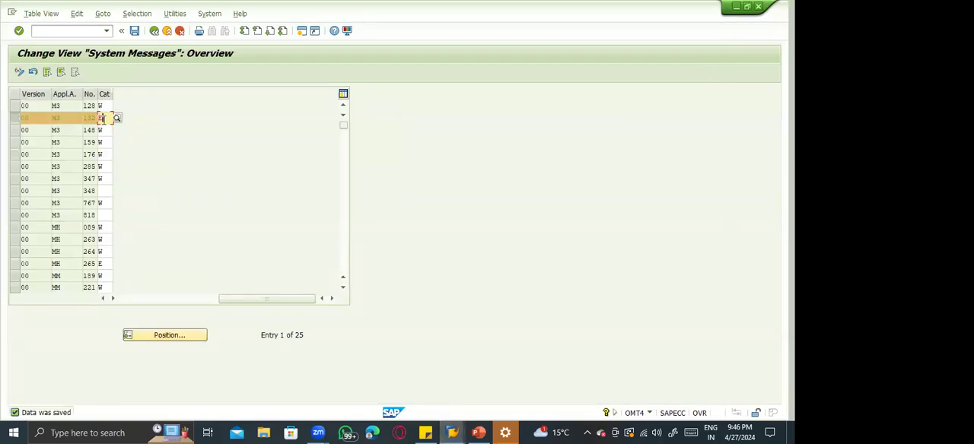
{"action": "type", "text": "W"}
{"action": "key", "text": "Return"}
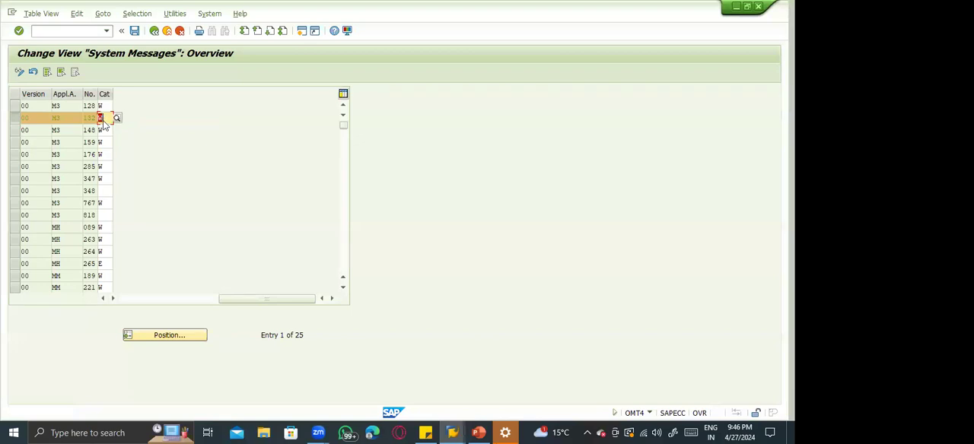
{"action": "key", "text": "F3"}
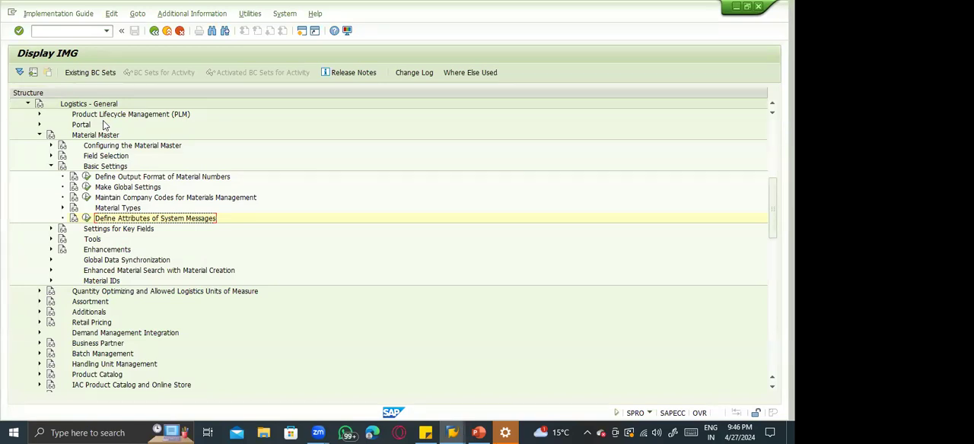
Collapse Basic Settings, expand Settings for Key Fields, and select Define Material Groups.
{"action": "left_click", "coordinate": [51, 167]}
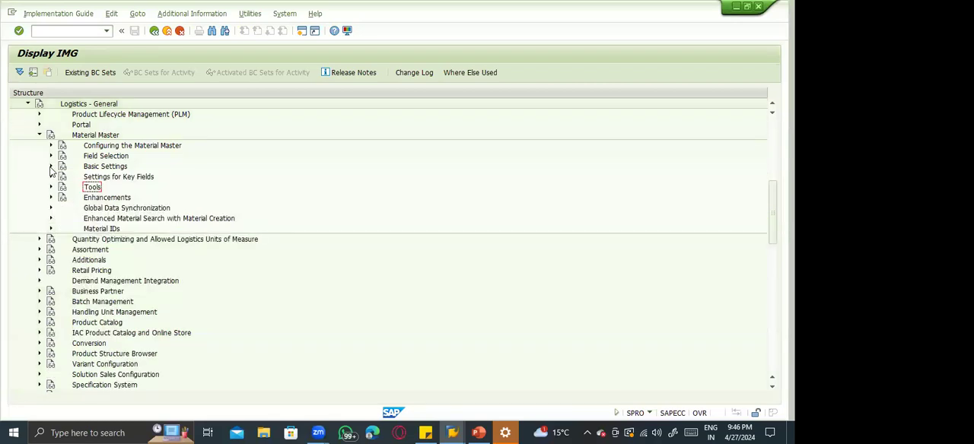
{"action": "left_click", "coordinate": [51, 176]}
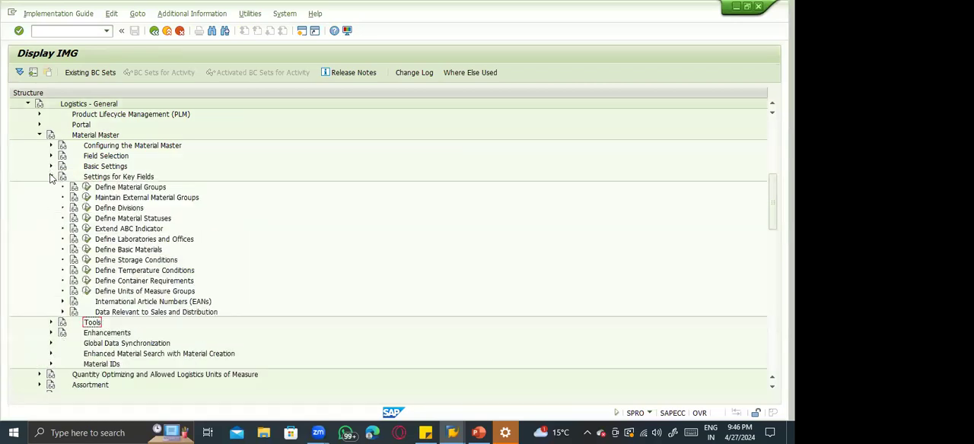
{"action": "left_click", "coordinate": [148, 189]}
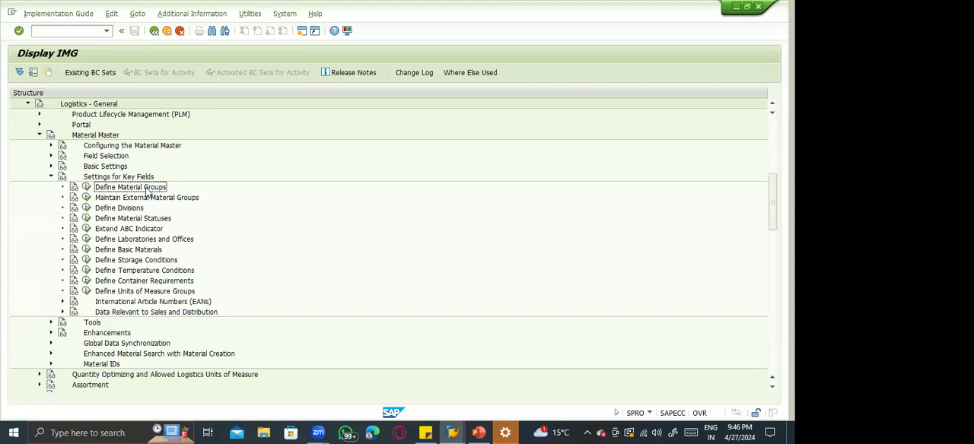
Switch to the other SAP session and start Create Material (MM01).
{"action": "key", "text": "alt+Tab"}
{"action": "type", "text": "mm01"}
{"action": "key", "text": "Return"}
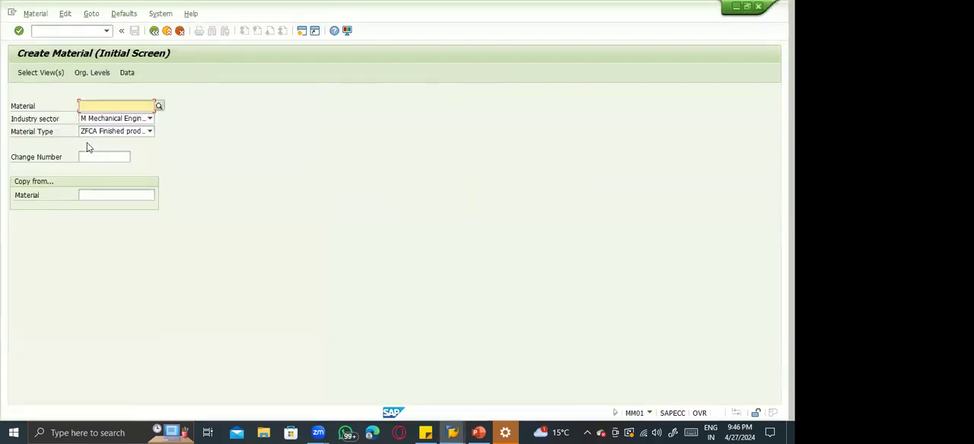
Open the Basic Data 1 view for a new ZFCA material and go to its Material Group field.
{"action": "key", "text": "Return"}
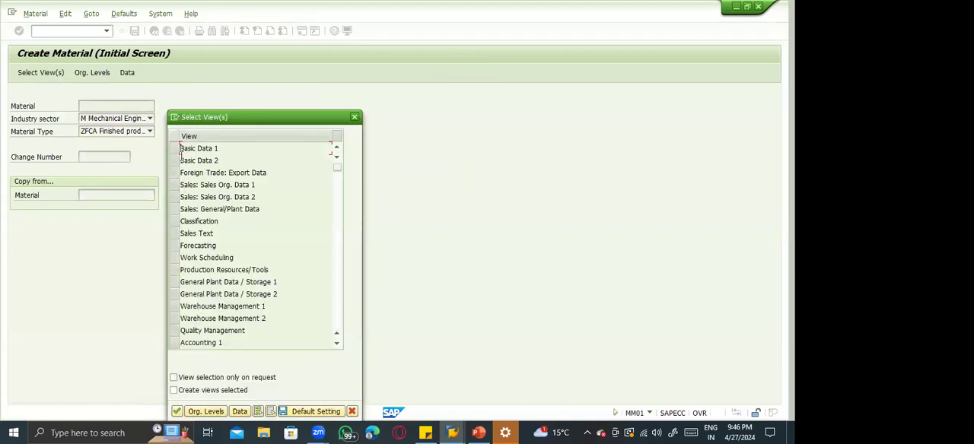
{"action": "left_click", "coordinate": [175, 150]}
{"action": "key", "text": "Return"}
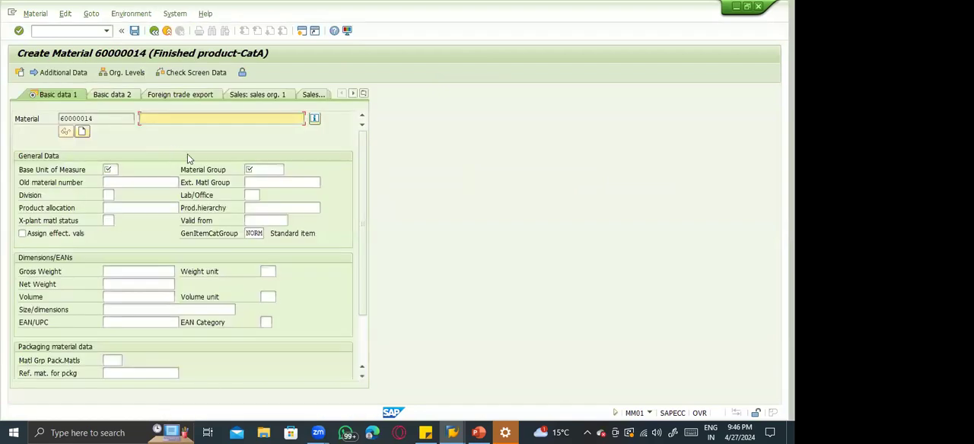
{"action": "left_click", "coordinate": [254, 169]}
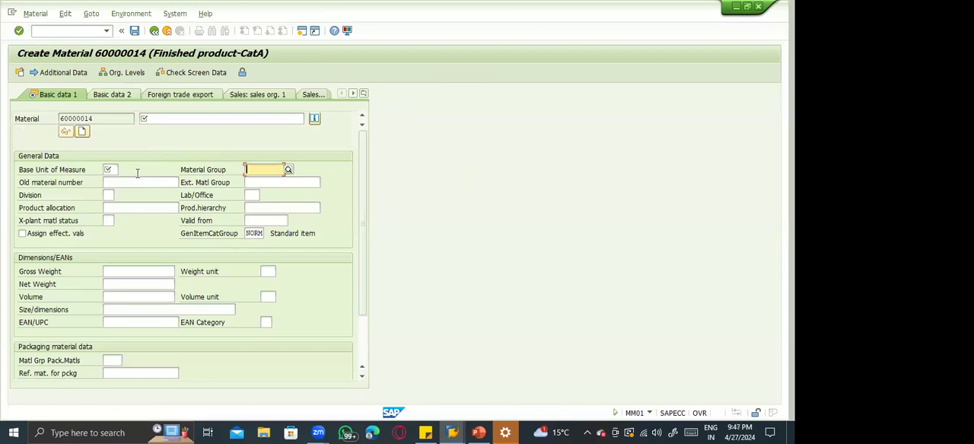
{"action": "key", "text": "Tab"}
Compare the Material Group and Ext. Matl Group fields with the matching IMG activities under Settings for Key Fields.
{"action": "key", "text": "alt+Tab"}
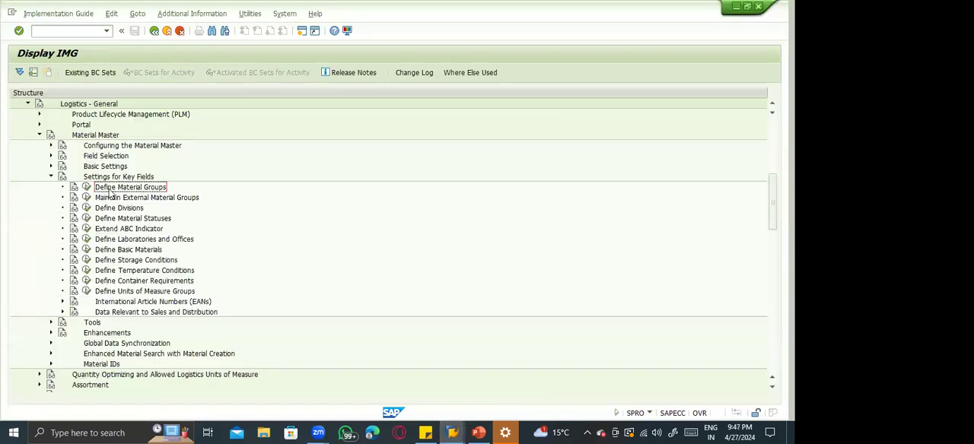
{"action": "left_click", "coordinate": [118, 198]}
{"action": "left_click", "coordinate": [121, 209]}
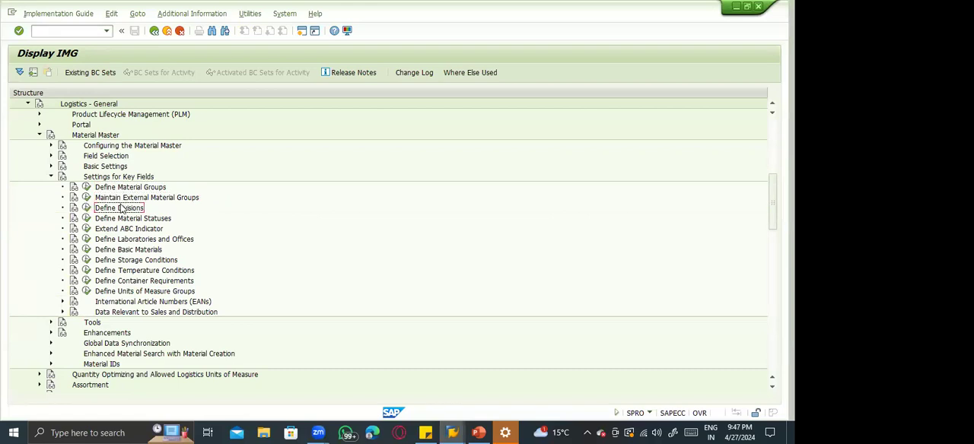
{"action": "key", "text": "alt+Tab"}
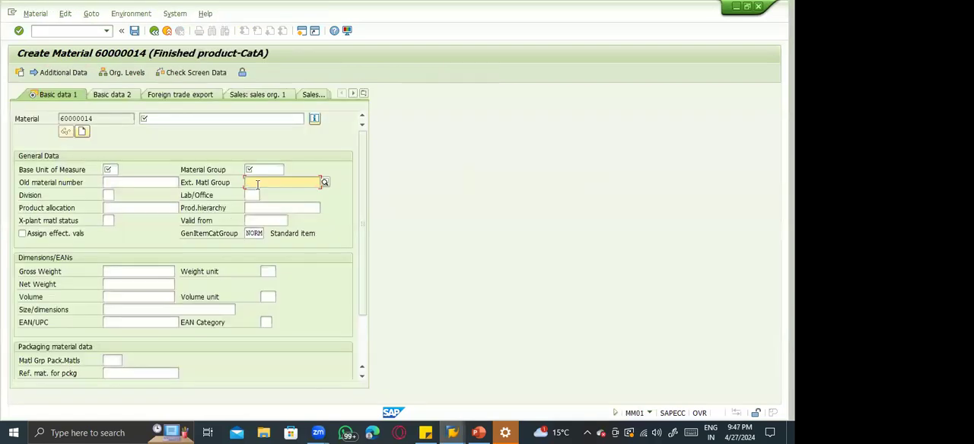
{"action": "key", "text": "alt+Tab"}
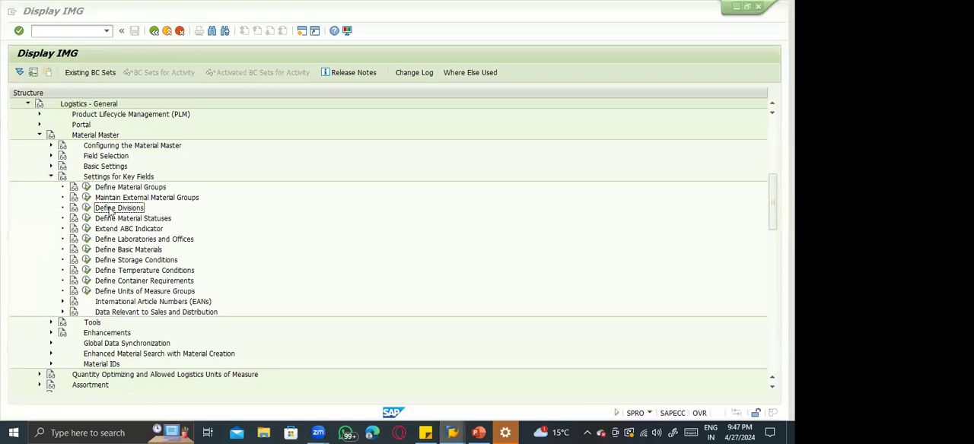
{"action": "key", "text": "alt+Tab"}
{"action": "left_click", "coordinate": [283, 170]}
In Define Material Groups, add and save the new entry ZFCA with description "FCA category Materia", accepting the customizing request.
{"action": "key", "text": "alt+Tab"}
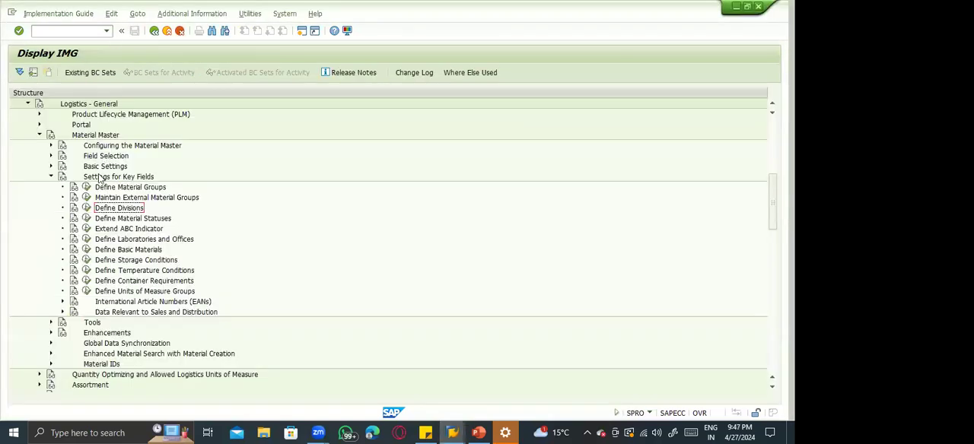
{"action": "left_click", "coordinate": [86, 187]}
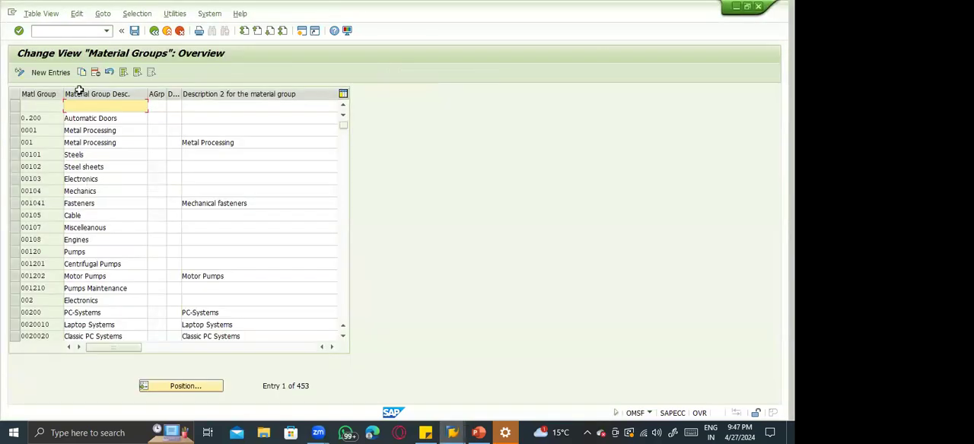
{"action": "left_click", "coordinate": [49, 73]}
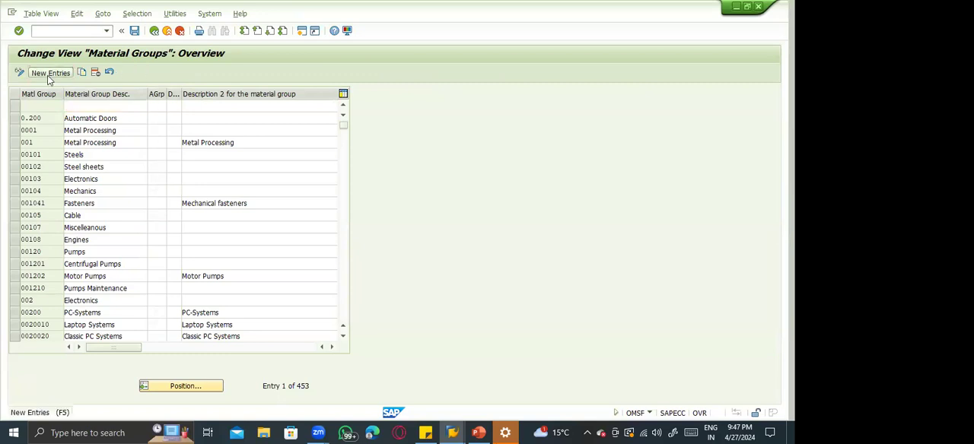
{"action": "type", "text": "ZFC"}
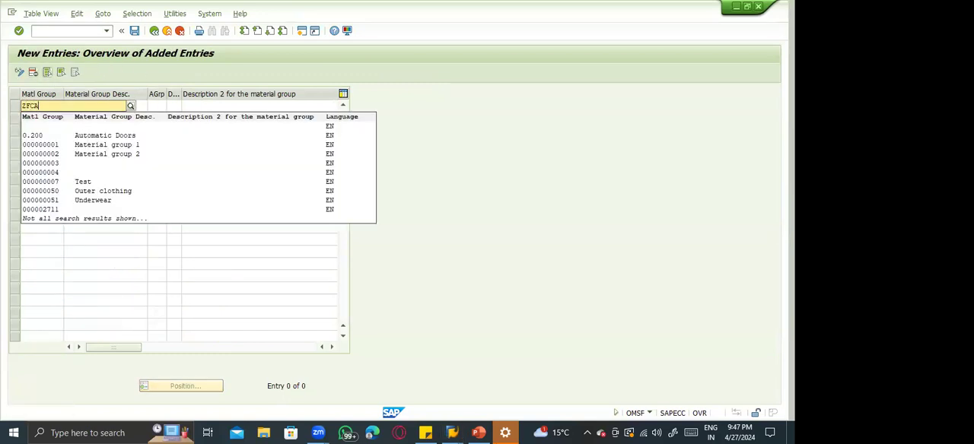
{"action": "type", "text": "A"}
{"action": "key", "text": "Tab"}
{"action": "type", "text": "FCA"}
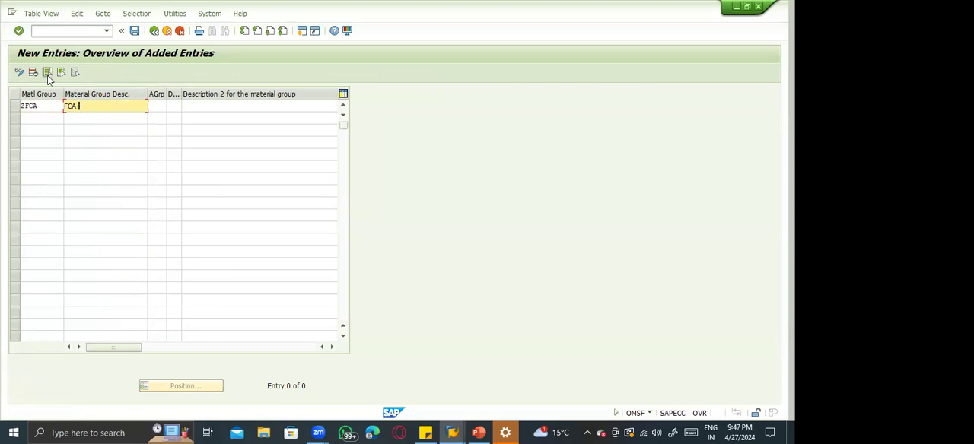
{"action": "type", "text": " categoryu"}
{"action": "key", "text": "BackSpace"}
{"action": "key", "text": "BackSpace"}
{"action": "type", "text": "Materia"}
{"action": "key", "text": "Tab"}
{"action": "key", "text": "ctrl+s"}
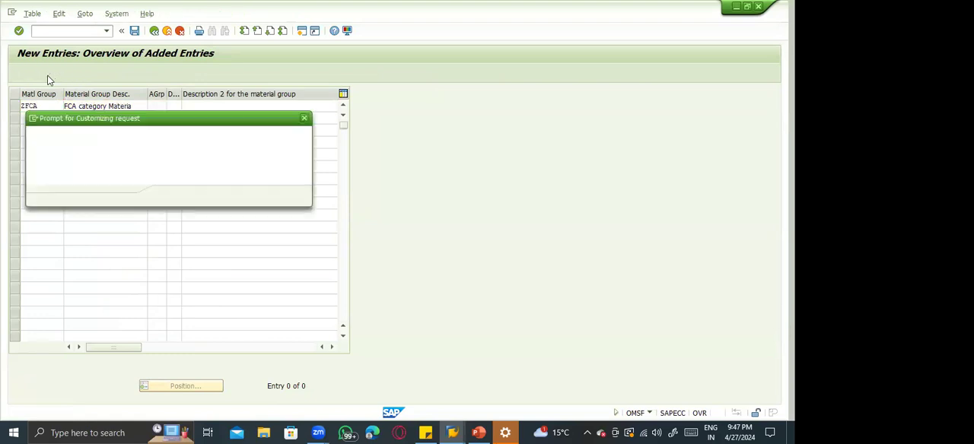
{"action": "key", "text": "Return"}
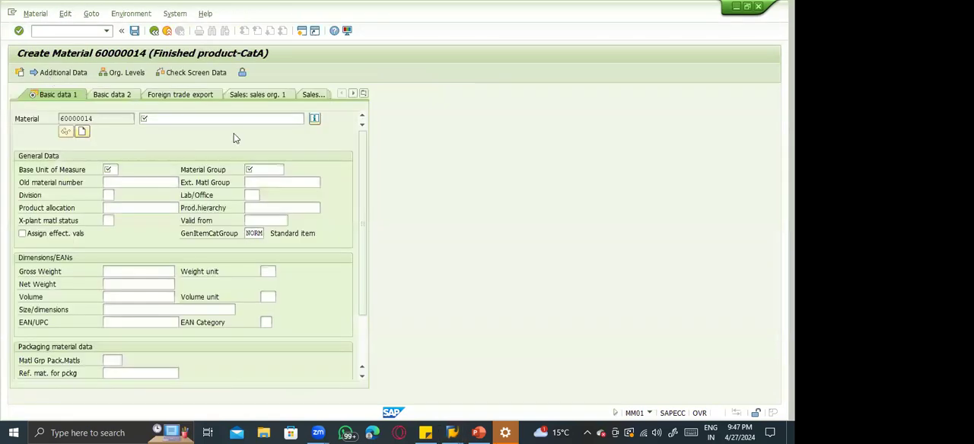
Search the Material Group value list in Create Material for ZF and check the ZFCA entry.
{"action": "left_click", "coordinate": [283, 169]}
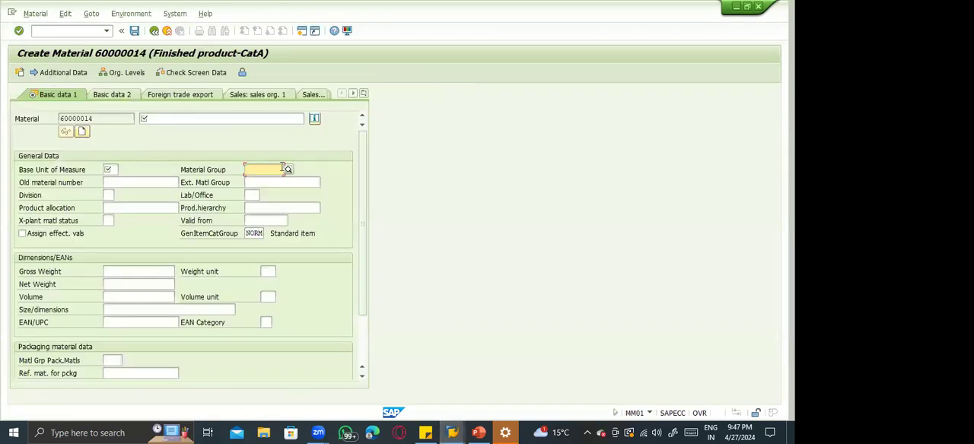
{"action": "left_click", "coordinate": [286, 169]}
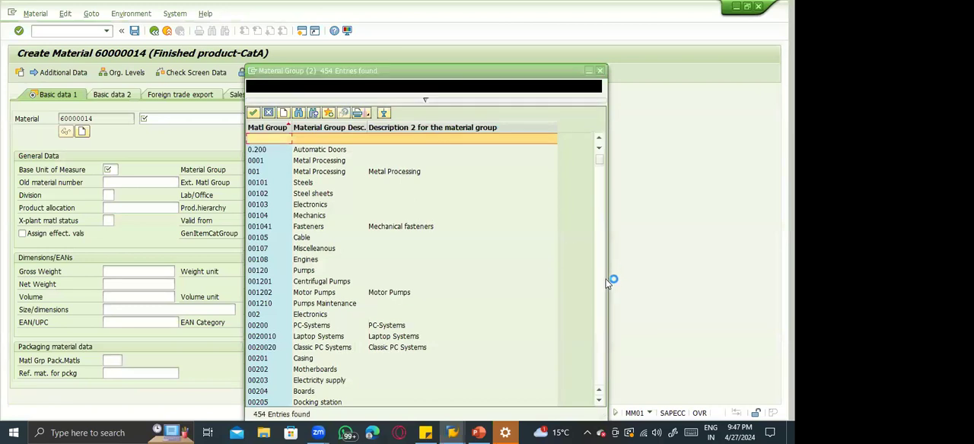
{"action": "scroll", "coordinate": [599, 283], "scroll_direction": "down", "scroll_amount": 15}
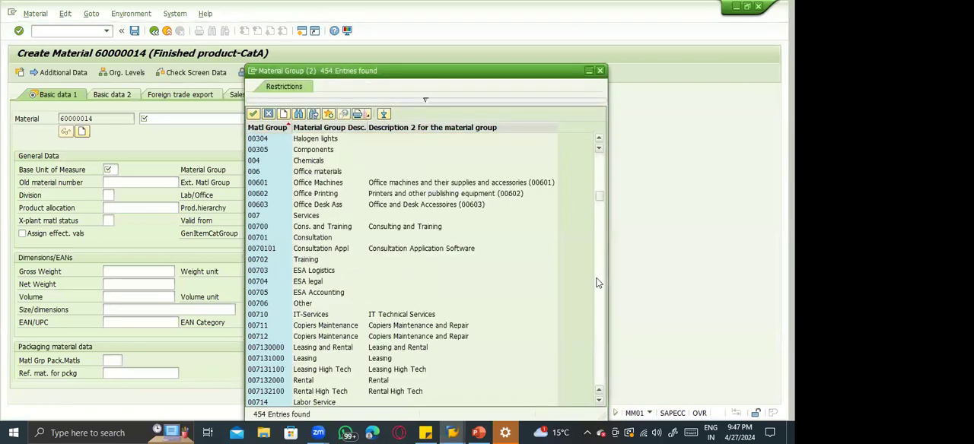
{"action": "scroll", "coordinate": [599, 283], "scroll_direction": "down", "scroll_amount": 8}
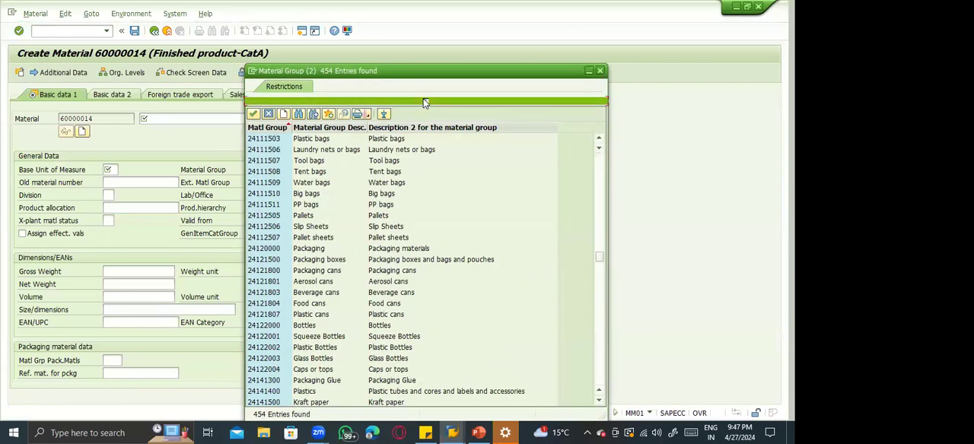
{"action": "left_click", "coordinate": [425, 99]}
{"action": "type", "text": "2014"}
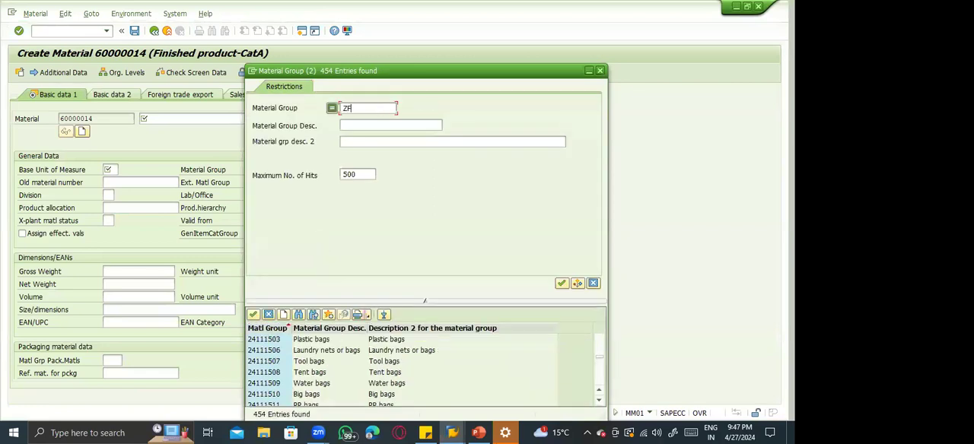
{"action": "key", "text": "Return"}
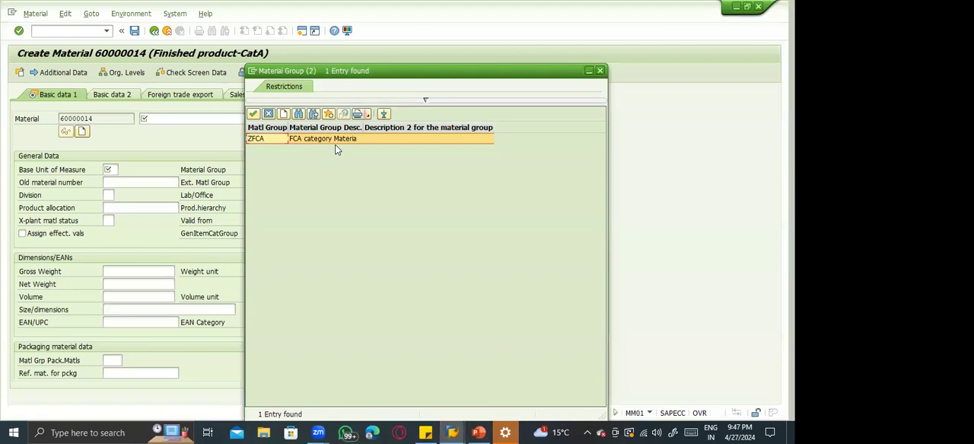
{"action": "double_click", "coordinate": [335, 139]}
Leave the Material Groups view, return to the IMG structure and collapse Settings for Key Fields.
{"action": "key", "text": "alt+Tab"}
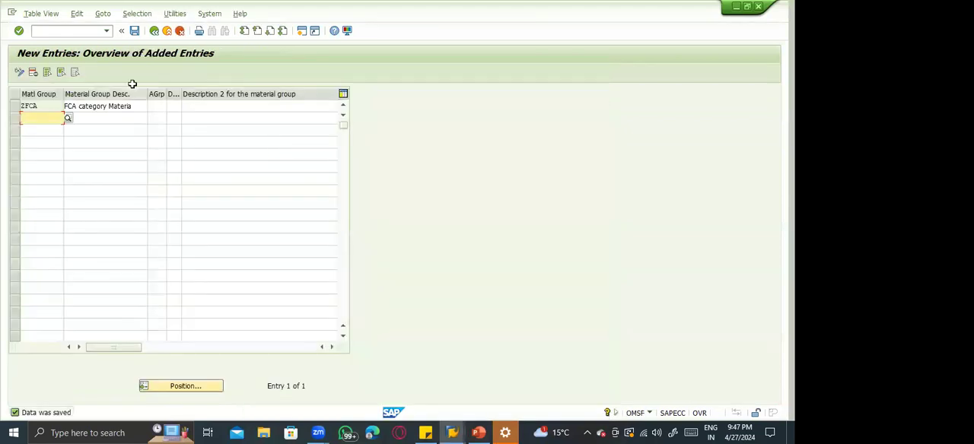
{"action": "key", "text": "F3"}
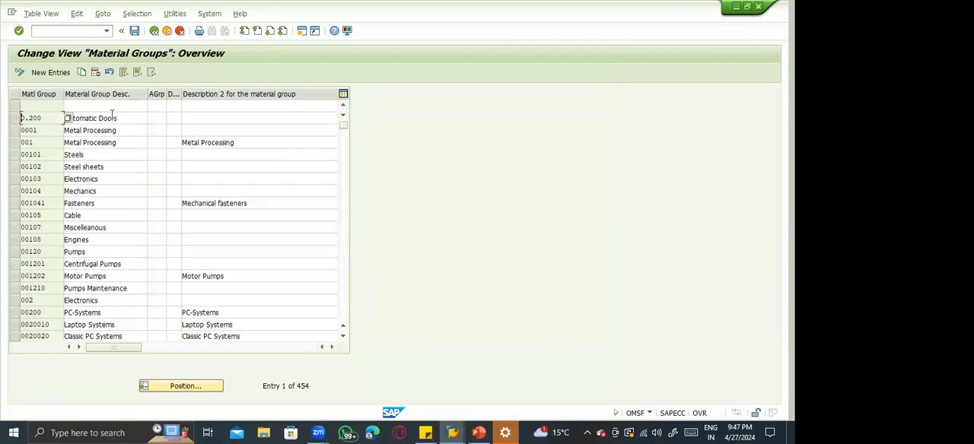
{"action": "left_click", "coordinate": [154, 31]}
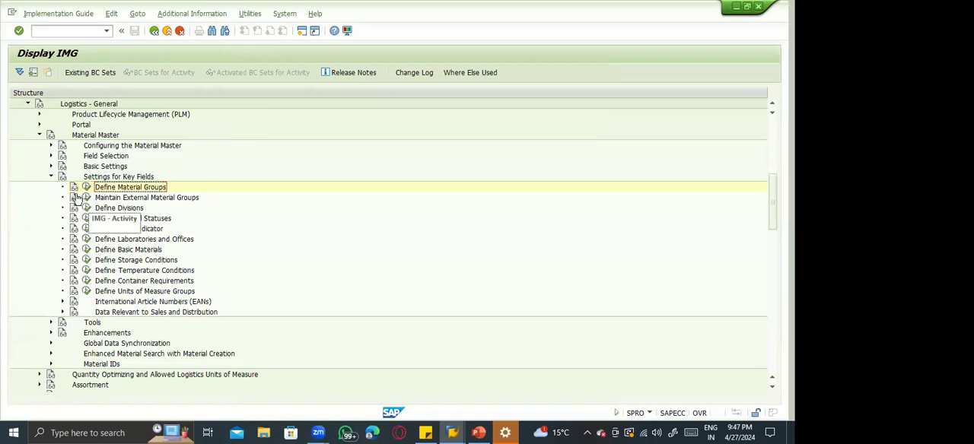
{"action": "left_click", "coordinate": [50, 178]}
Review the Tools, Enhancements, Global Data Synchronization and Enhanced Material Search with Material Creation nodes under Material Master, collapsing each one.
{"action": "left_click", "coordinate": [50, 187]}
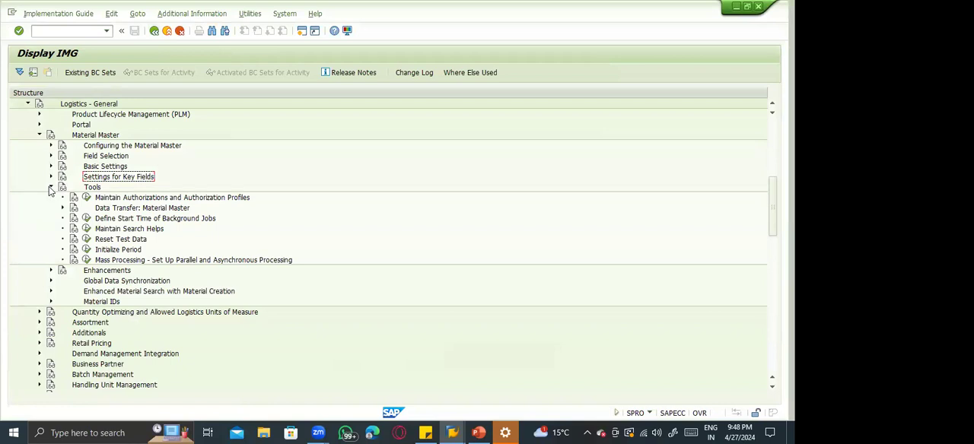
{"action": "left_click", "coordinate": [50, 187]}
{"action": "left_click", "coordinate": [51, 198]}
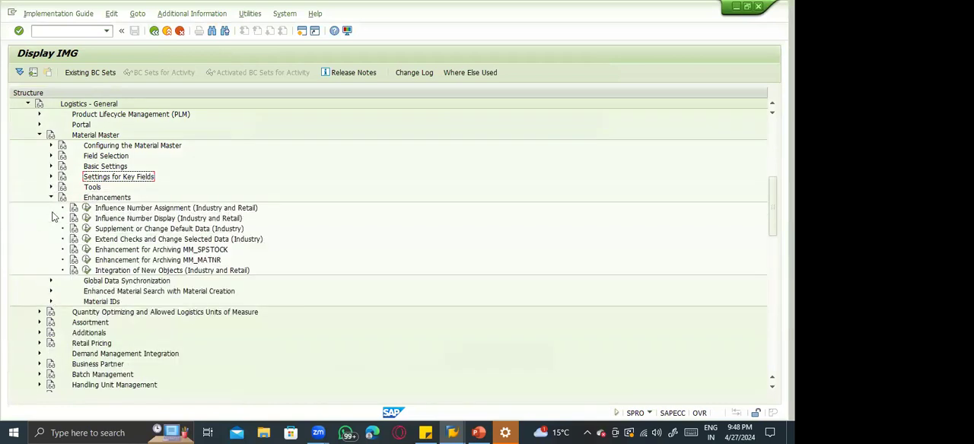
{"action": "left_click", "coordinate": [51, 197]}
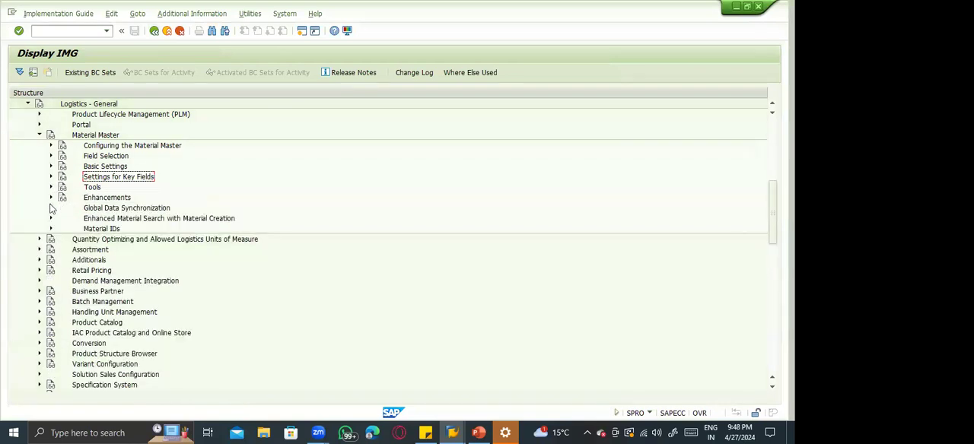
{"action": "left_click", "coordinate": [51, 208]}
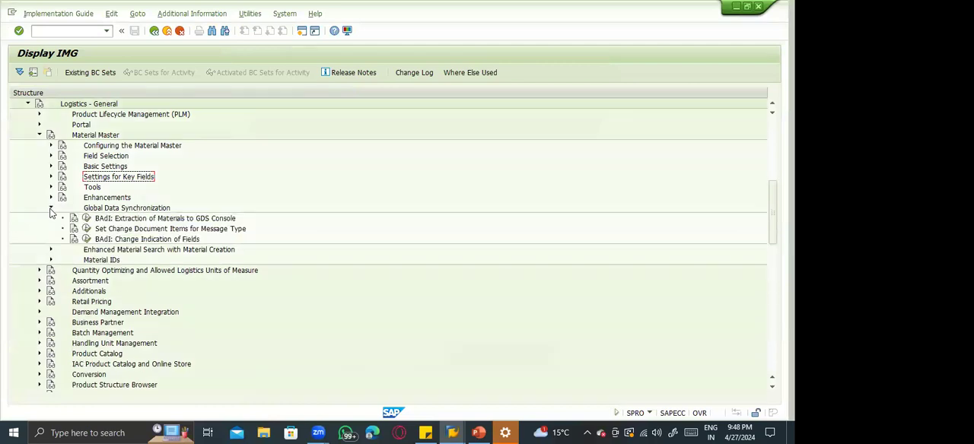
{"action": "left_click", "coordinate": [51, 209]}
{"action": "left_click", "coordinate": [51, 218]}
{"action": "left_click", "coordinate": [51, 219]}
Open Maintain PKWiUs under Material IDs, view the details of Brazil's control code 02022010, and return to the IMG structure.
{"action": "left_click", "coordinate": [51, 229]}
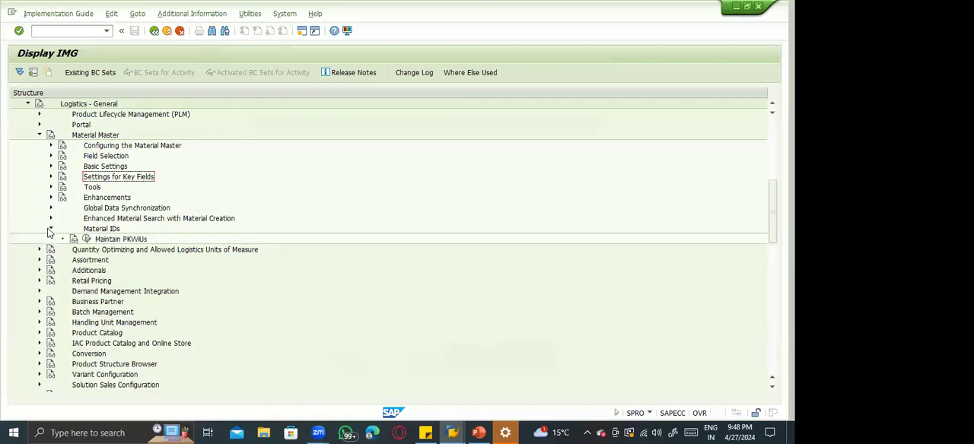
{"action": "left_click", "coordinate": [87, 240]}
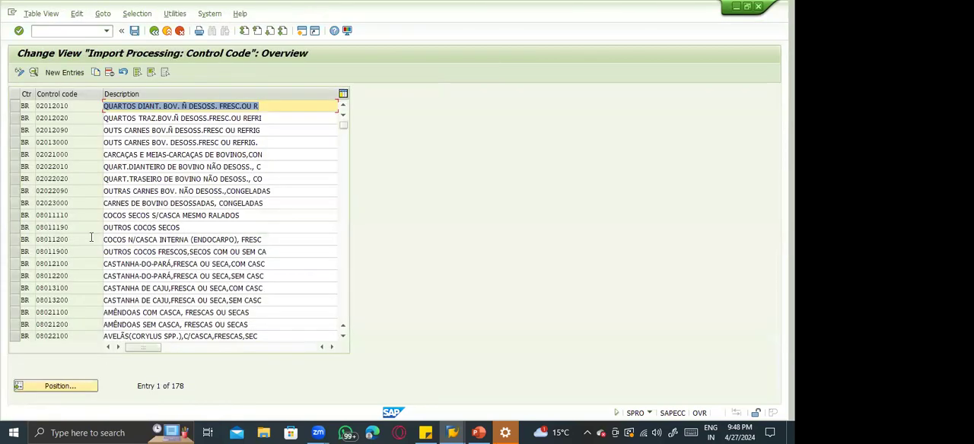
{"action": "double_click", "coordinate": [74, 169]}
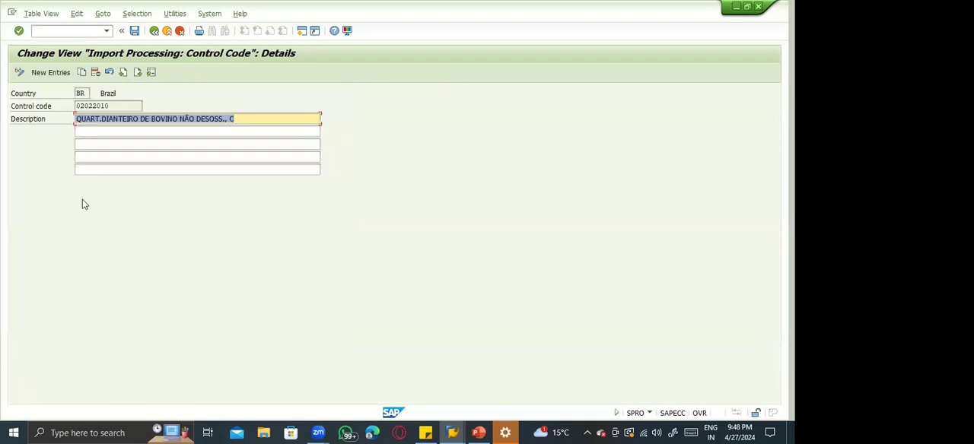
{"action": "key", "text": "F3"}
{"action": "left_click", "coordinate": [73, 130]}
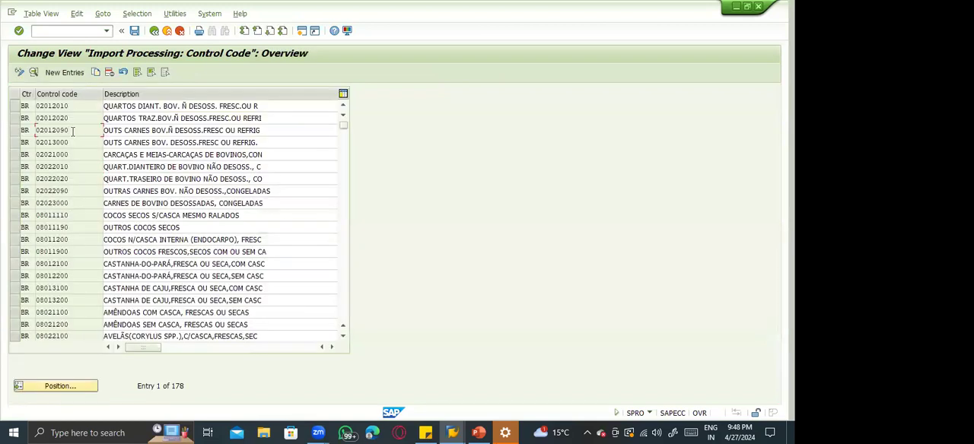
{"action": "key", "text": "F3"}
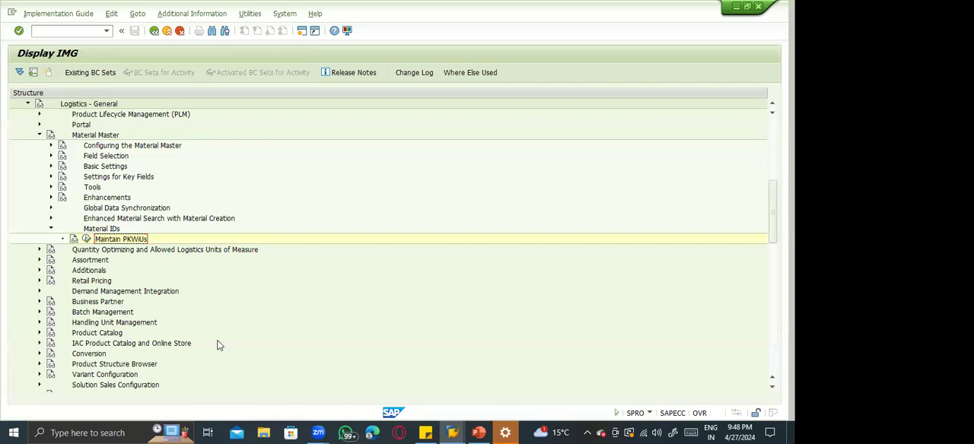
Switch to the Create Material session, restart transaction MM01, and open the view selection for material type ZFCA.
{"action": "key", "text": "alt+Tab"}
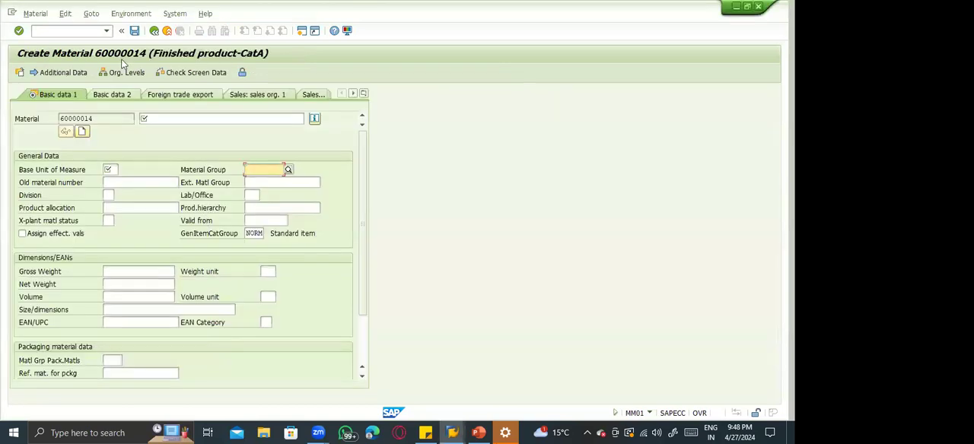
{"action": "left_click", "coordinate": [67, 31]}
{"action": "type", "text": "/nmm01"}
{"action": "key", "text": "Return"}
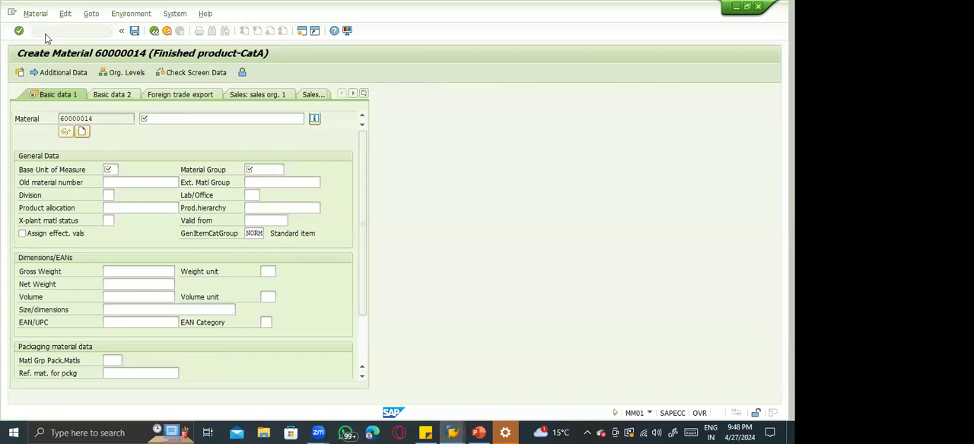
{"action": "key", "text": "Return"}
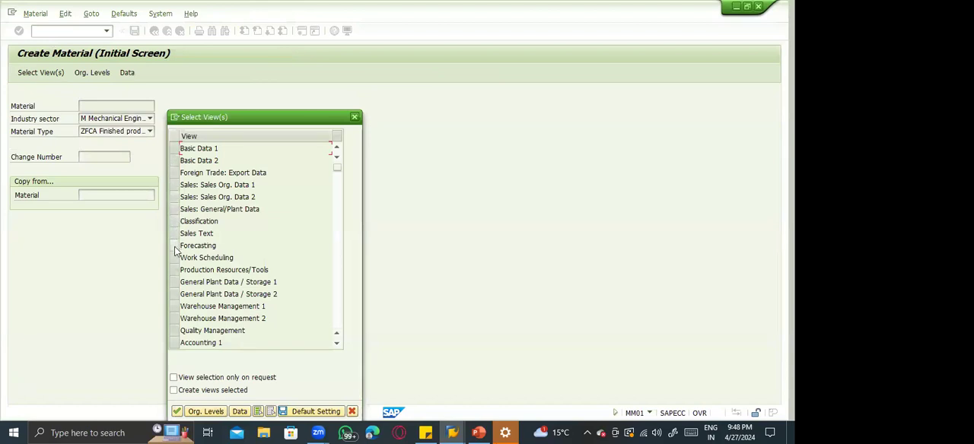
Open the Foreign Trade: Export Data view for plant 1100 and go to the Comm./imp. code no. field.
{"action": "left_click", "coordinate": [174, 174]}
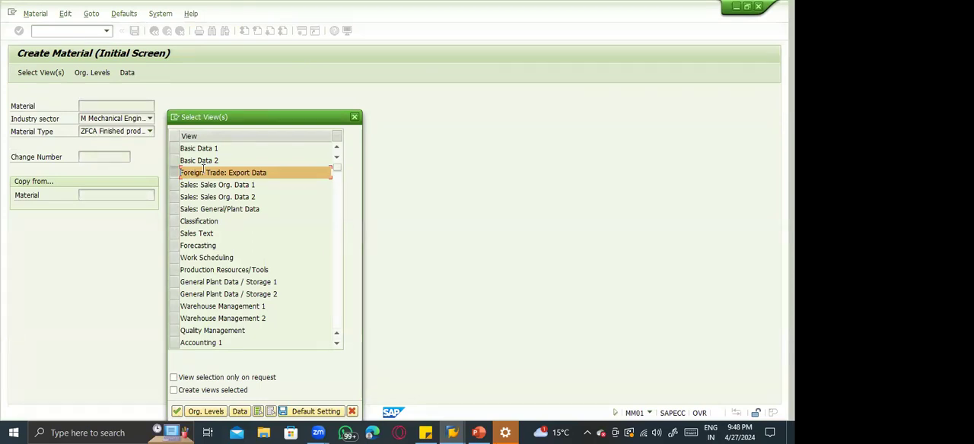
{"action": "key", "text": "Return"}
{"action": "type", "text": "1100"}
{"action": "key", "text": "Return"}
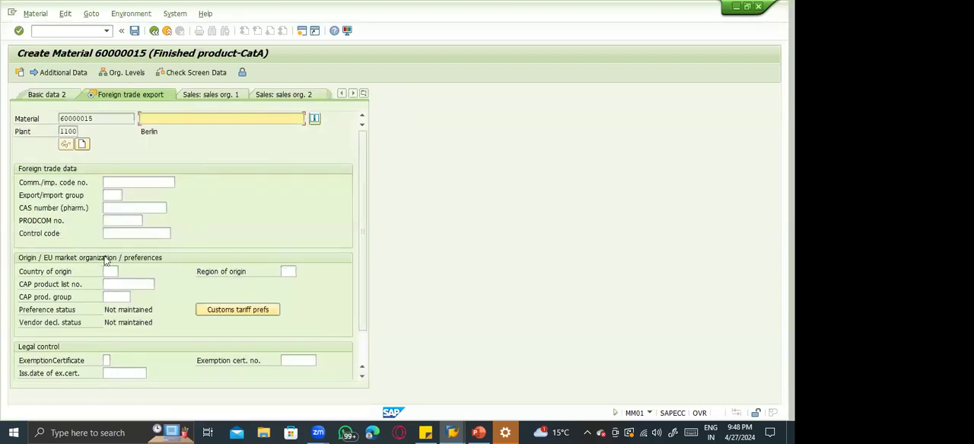
{"action": "left_click", "coordinate": [116, 184]}
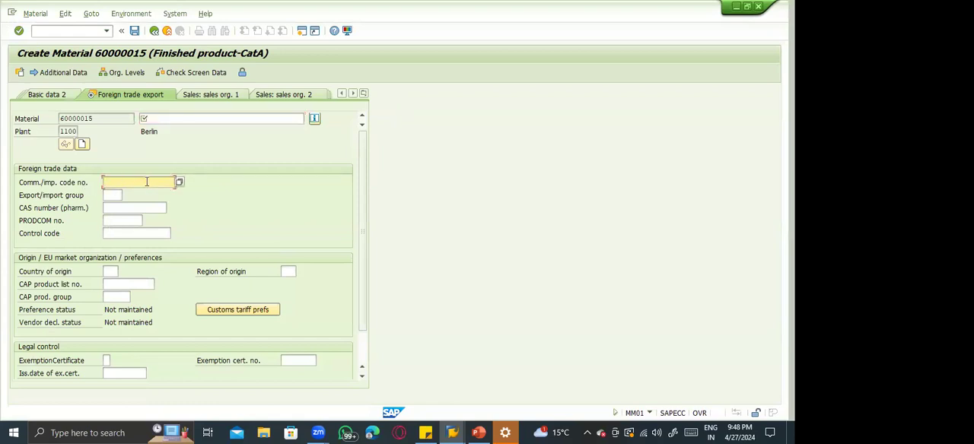
Switch to the other Create Material session for material 60000013 and exit it without saving the data.
{"action": "key", "text": "alt+Tab"}
{"action": "key", "text": "alt+Tab"}
{"action": "key", "text": "alt+Tab"}
{"action": "key", "text": "alt+Tab"}
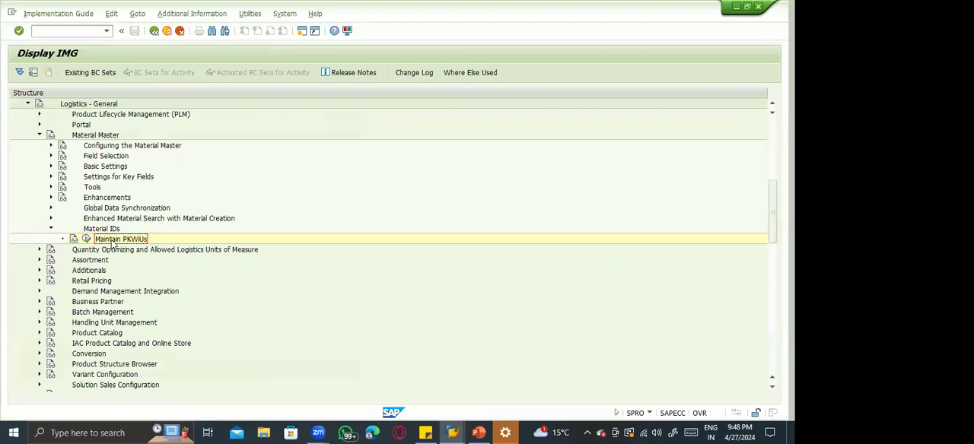
{"action": "key", "text": "alt+Tab"}
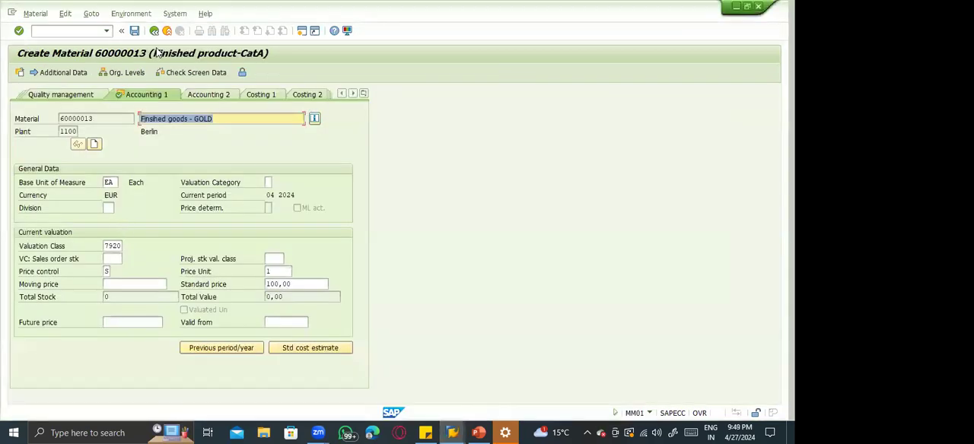
{"action": "left_click", "coordinate": [166, 32]}
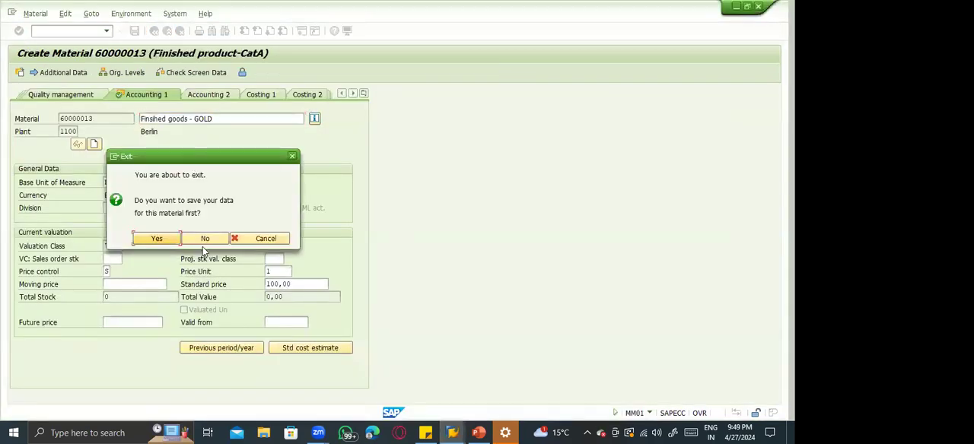
{"action": "left_click", "coordinate": [201, 239]}
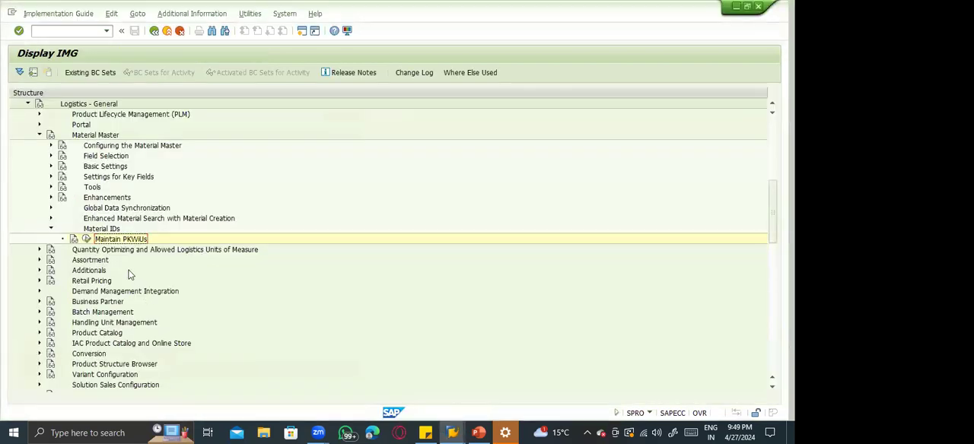
Collapse Material Master in the IMG structure and switch to the Master Records presentation in PowerPoint.
{"action": "left_click", "coordinate": [39, 135]}
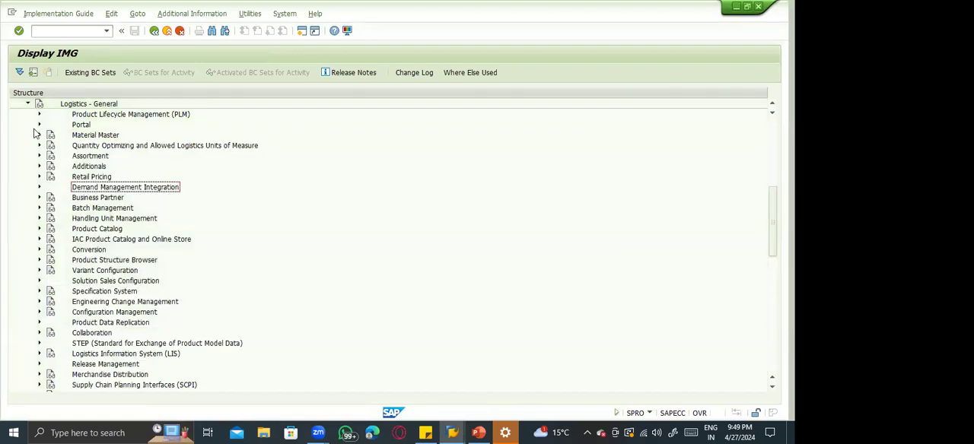
{"action": "key", "text": "alt+Tab"}
{"action": "key", "text": "alt+Tab"}
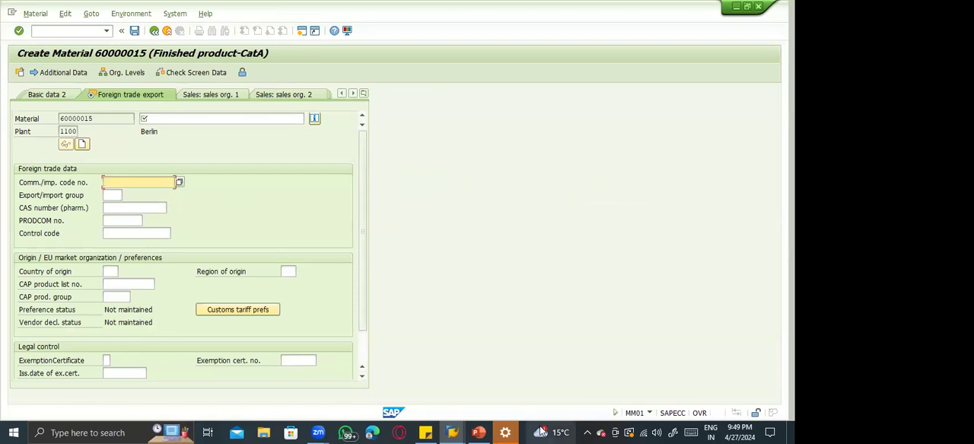
{"action": "left_click", "coordinate": [479, 433]}
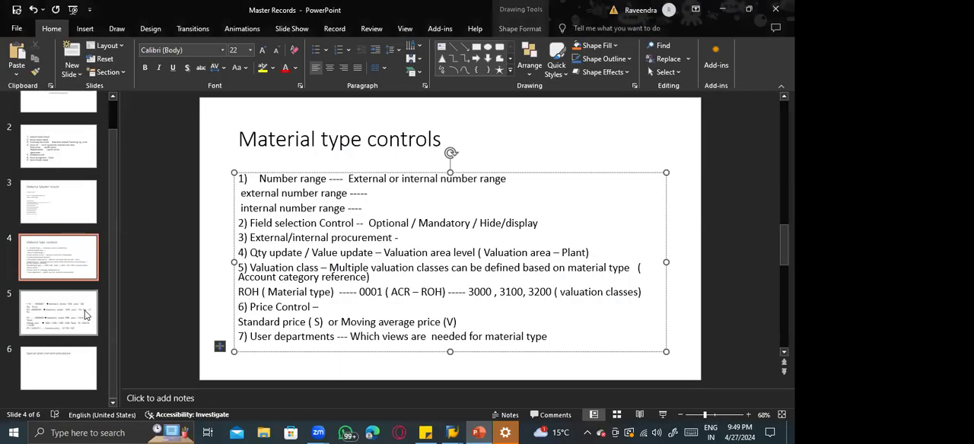
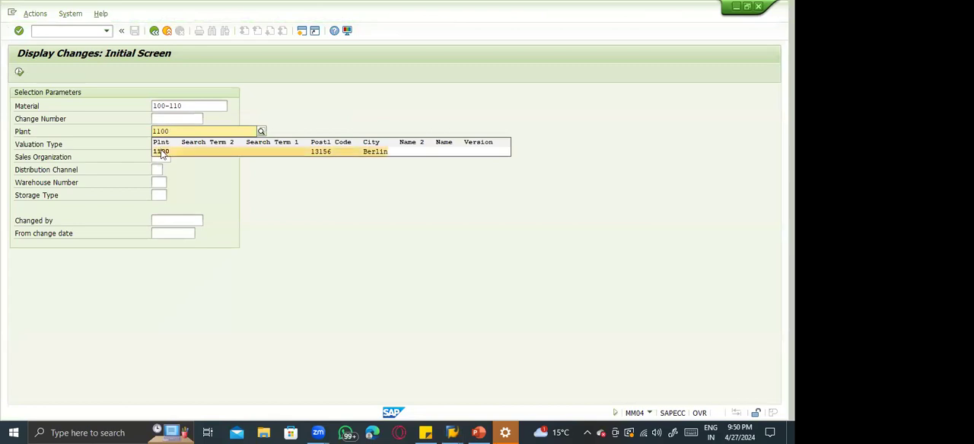
Look up the change documents for material 100-110, first for plant 1100 and once more without a plant.
{"action": "left_click", "coordinate": [19, 74]}
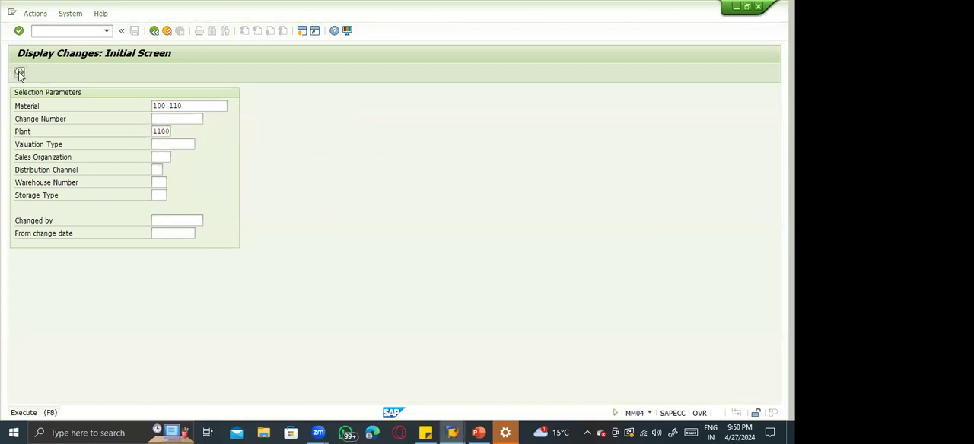
{"action": "key", "text": "Tab"}
{"action": "key", "text": "Tab"}
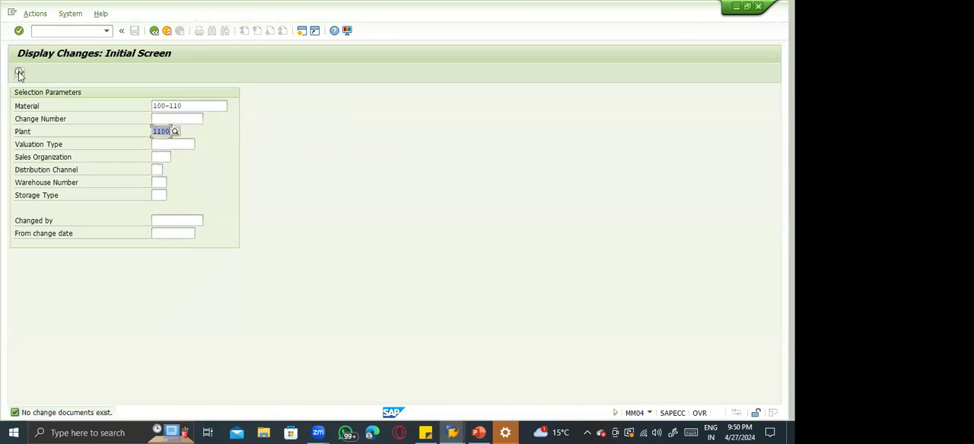
{"action": "key", "text": "Delete"}
{"action": "left_click", "coordinate": [19, 73]}
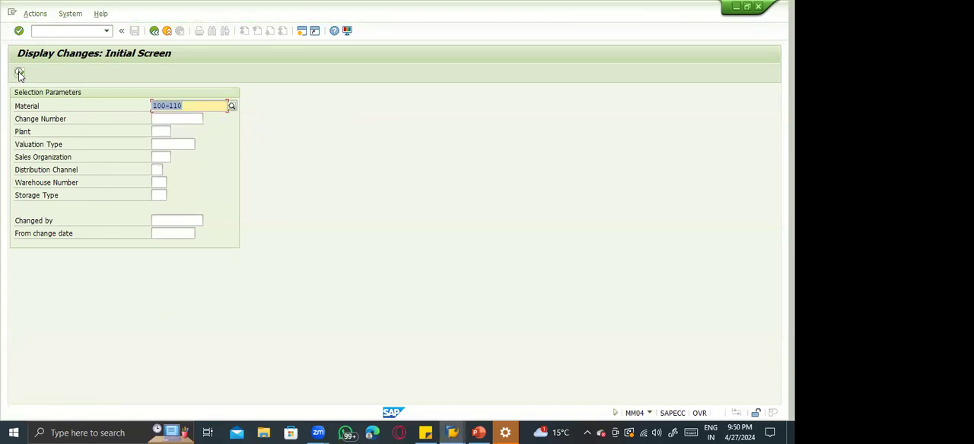
{"action": "left_click", "coordinate": [19, 73]}
Look up the change documents for material 100-100 without a plant restriction, and clear the material number.
{"action": "type", "text": "100"}
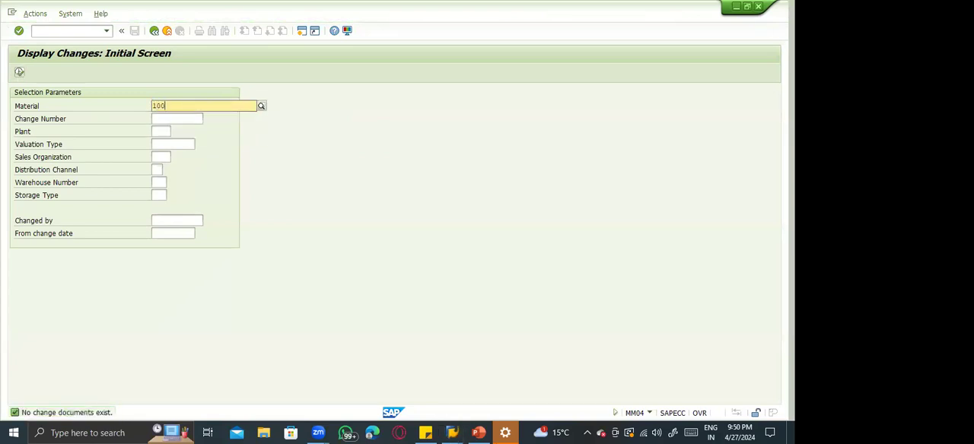
{"action": "type", "text": "-100"}
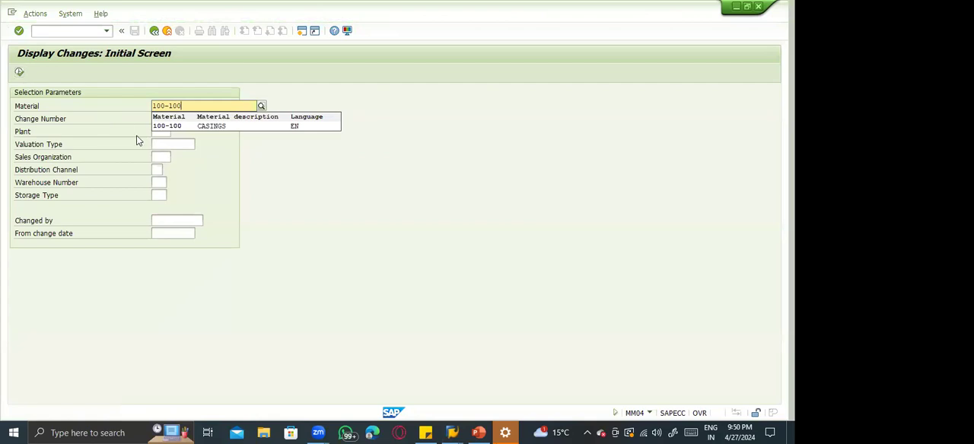
{"action": "left_click", "coordinate": [158, 129]}
{"action": "left_click", "coordinate": [19, 73]}
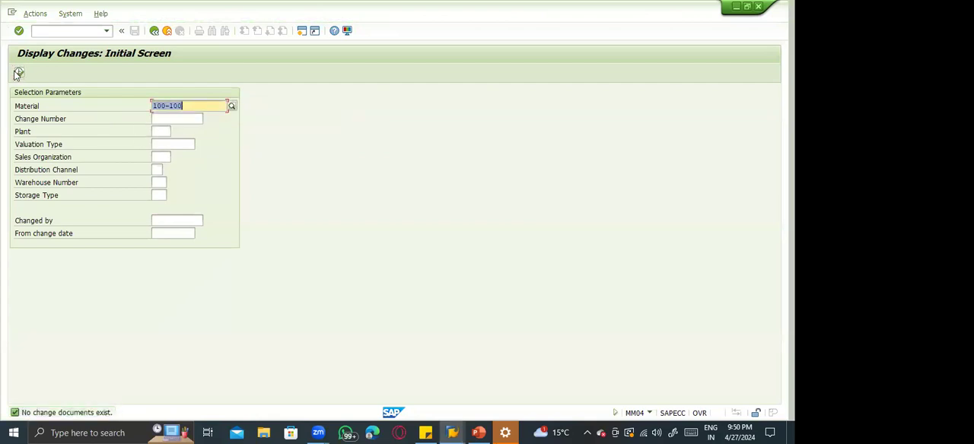
{"action": "key", "text": "BackSpace"}
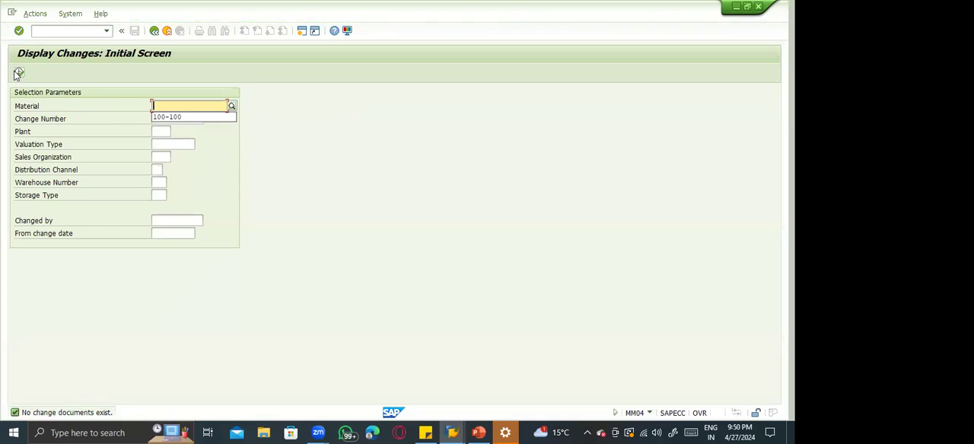
Start transaction MM02 and open the Basic data 1 view of material 100-100.
{"action": "left_click", "coordinate": [60, 35]}
{"action": "type", "text": "/nmm02"}
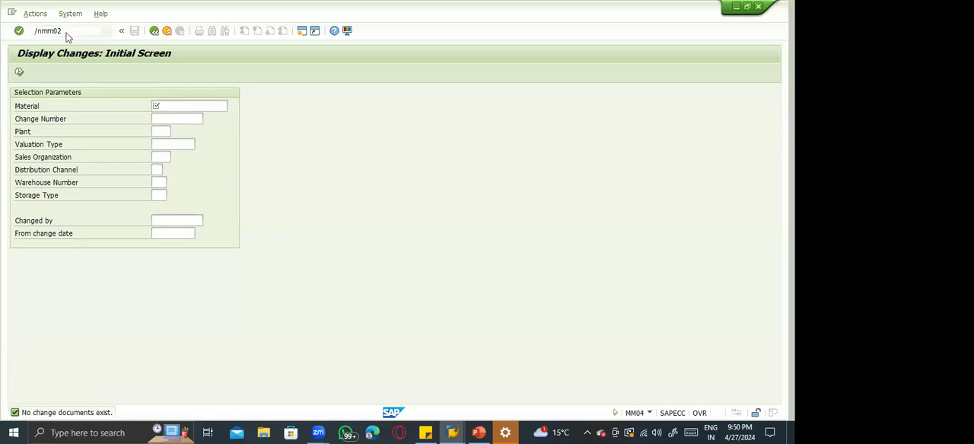
{"action": "key", "text": "Return"}
{"action": "key", "text": "Return"}
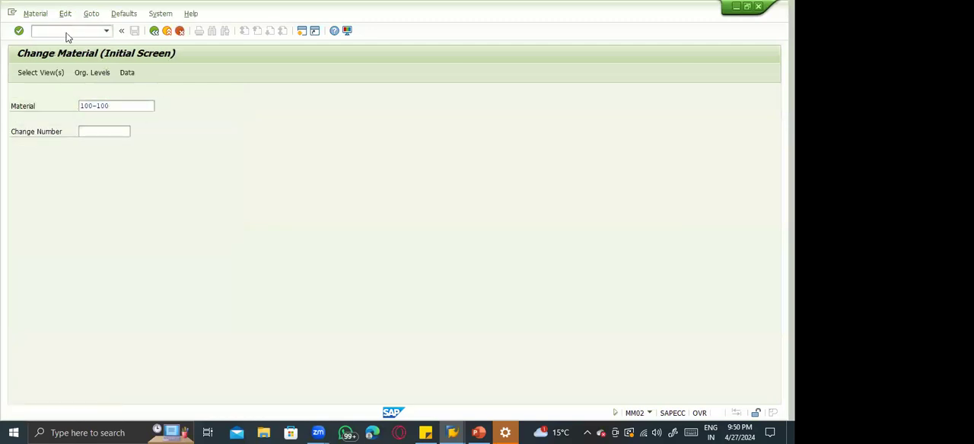
{"action": "left_click", "coordinate": [174, 149]}
{"action": "key", "text": "Return"}
Change the material group of material 100-100 to 00107 and save the material.
{"action": "left_click", "coordinate": [259, 168]}
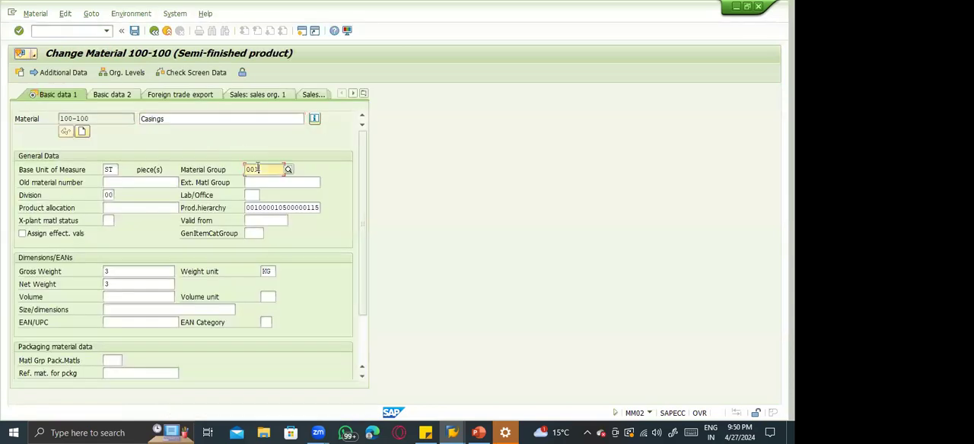
{"action": "left_click", "coordinate": [286, 172]}
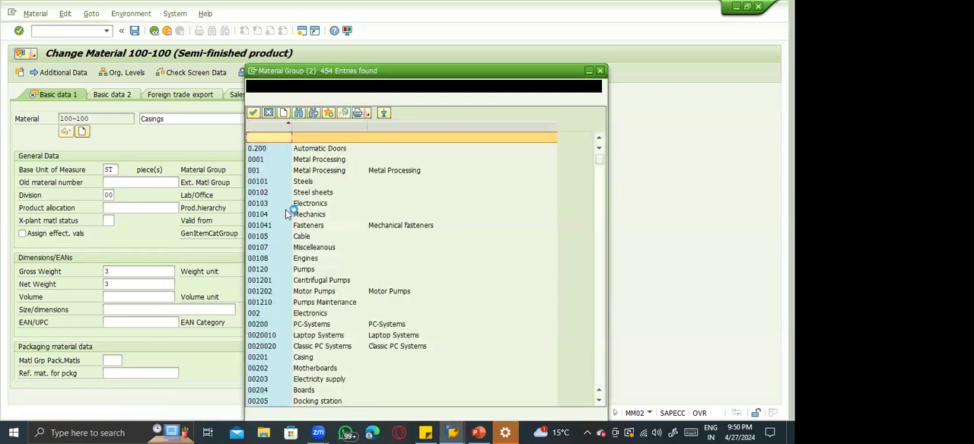
{"action": "left_click", "coordinate": [279, 243]}
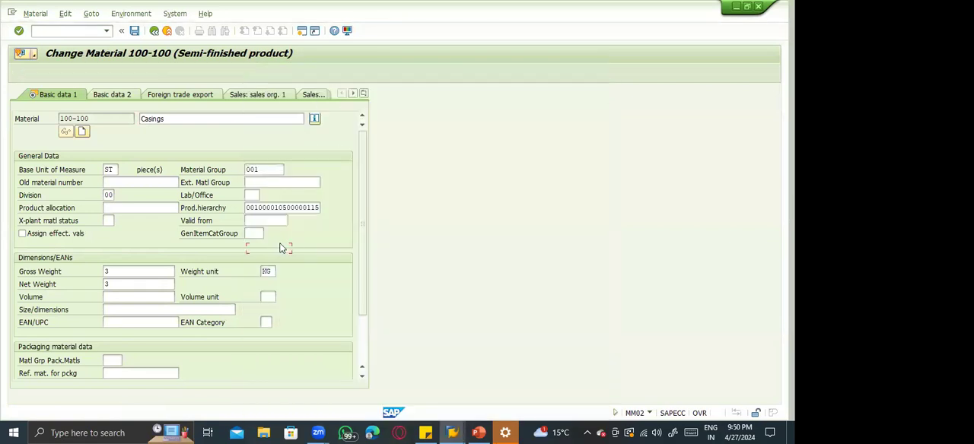
{"action": "key", "text": "Return"}
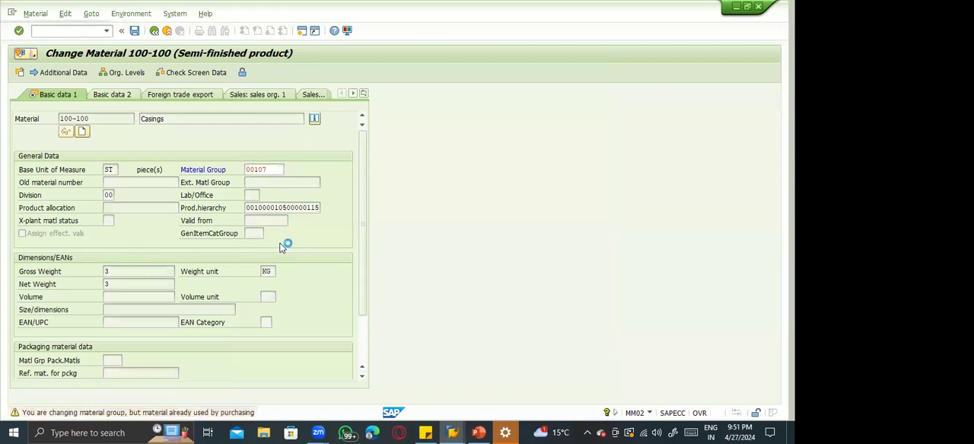
{"action": "key", "text": "ctrl+s"}
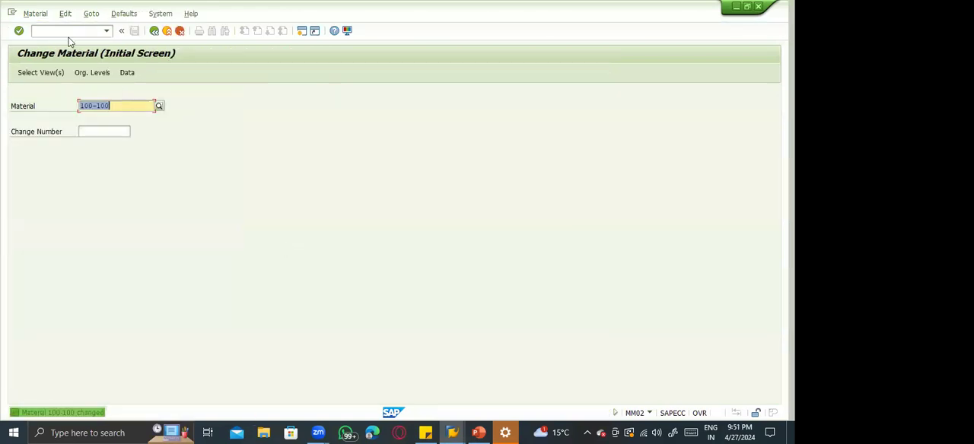
Start transaction MM04 and list all change documents for material 100-100.
{"action": "left_click", "coordinate": [61, 33]}
{"action": "type", "text": "/nmm04"}
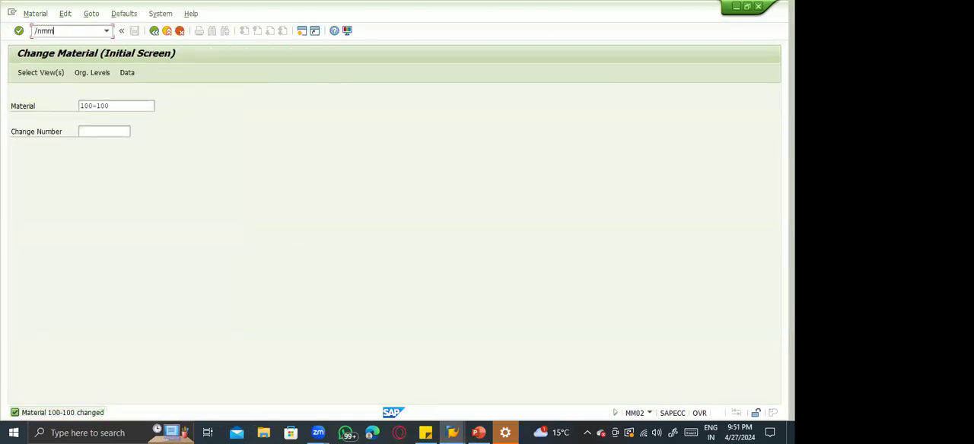
{"action": "key", "text": "Return"}
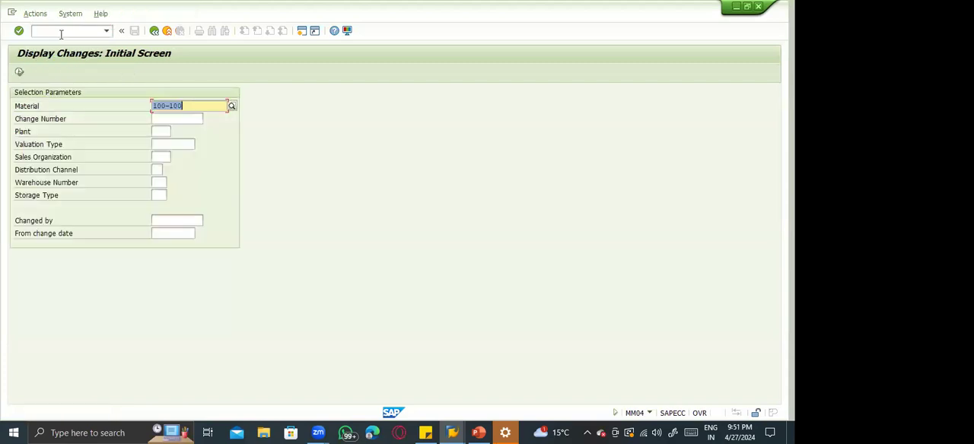
{"action": "left_click", "coordinate": [19, 72]}
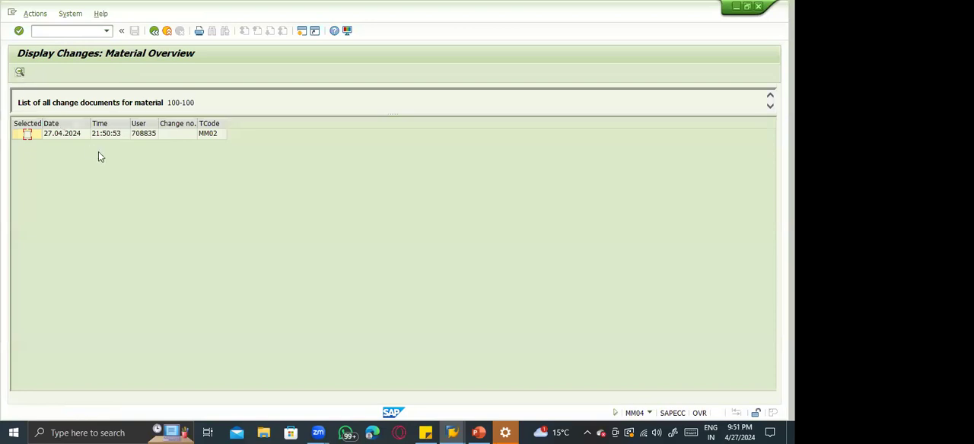
Open the MM02 change document of material 100-100 and examine the old and new values of the material group.
{"action": "left_click", "coordinate": [65, 133]}
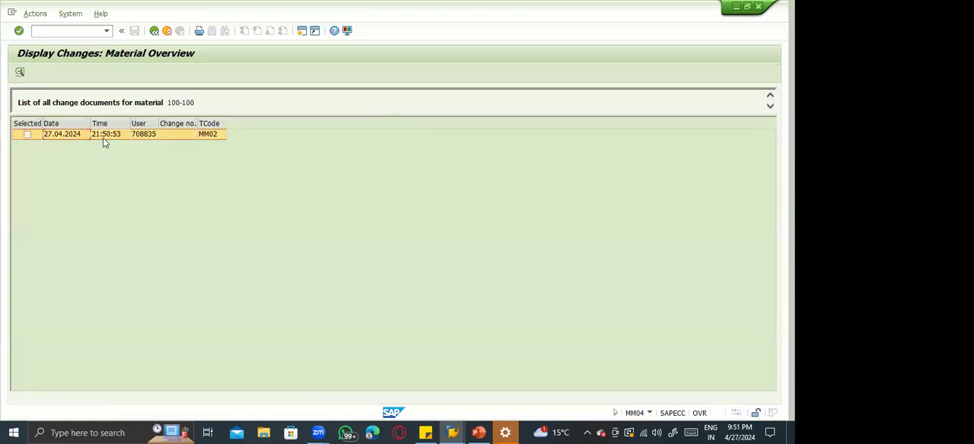
{"action": "left_click", "coordinate": [201, 137]}
{"action": "double_click", "coordinate": [139, 134]}
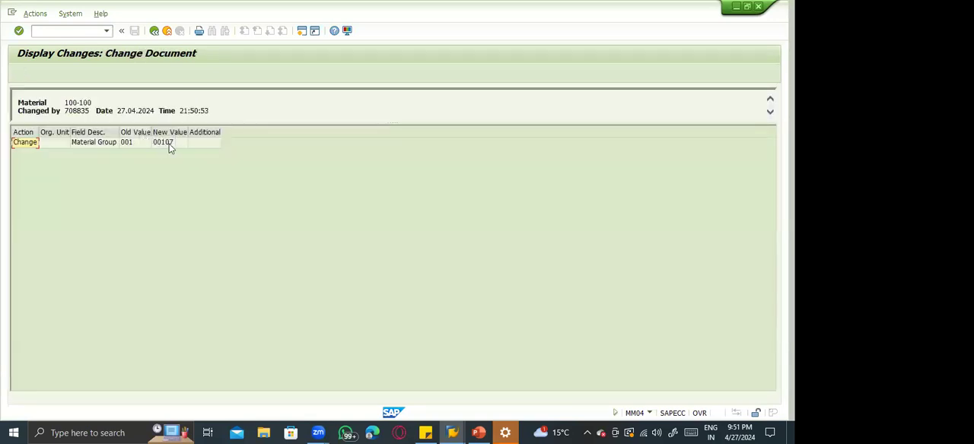
{"action": "left_click", "coordinate": [138, 145]}
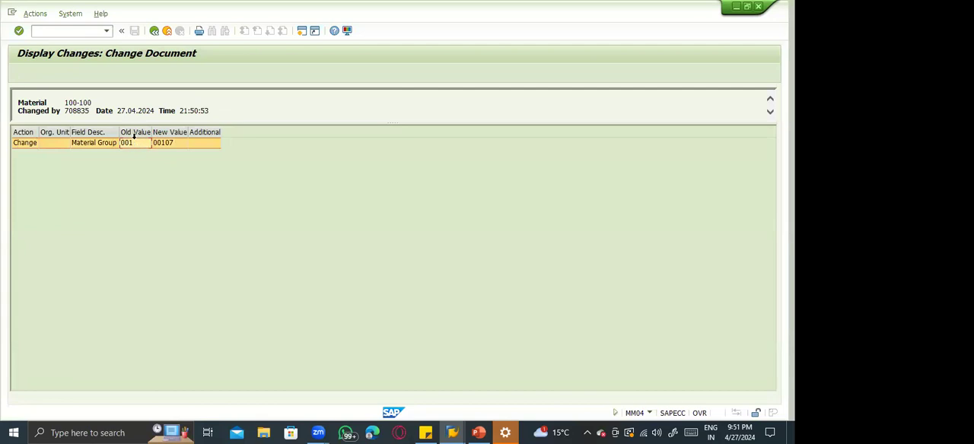
{"action": "left_click", "coordinate": [130, 133]}
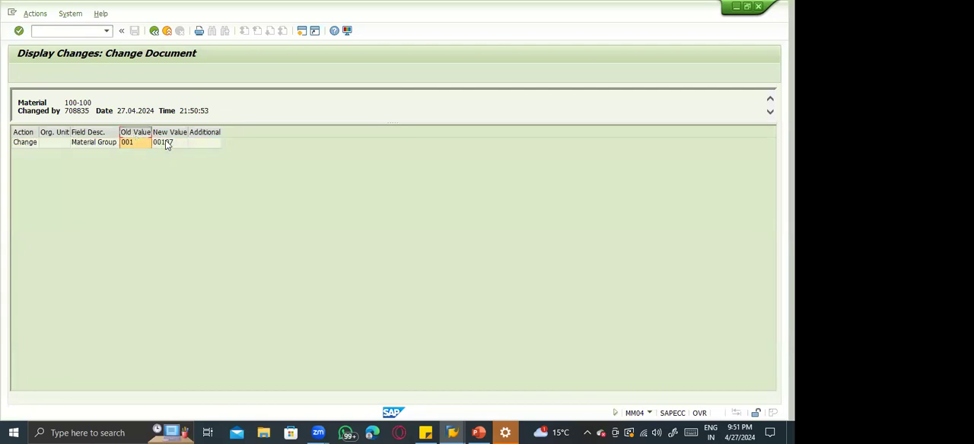
{"action": "left_click", "coordinate": [165, 142]}
{"action": "left_click", "coordinate": [168, 133]}
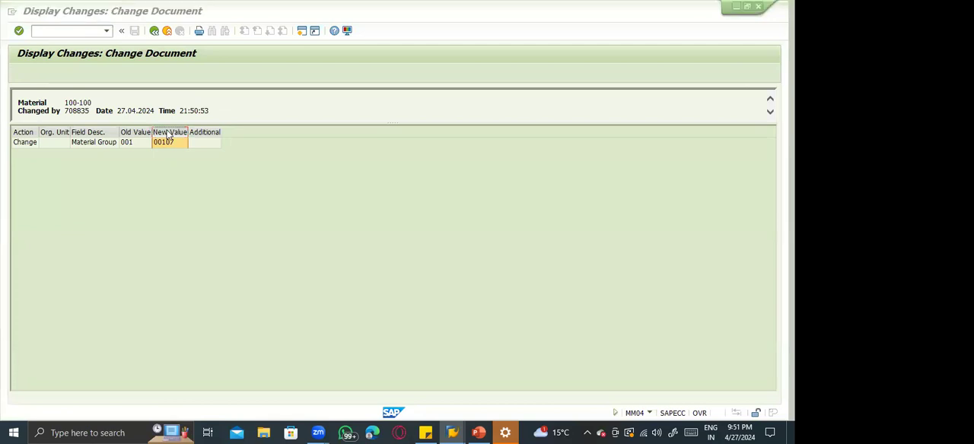
Glance at the Material master slide in PowerPoint, return to SAP, and try to start transaction MM05.
{"action": "key", "text": "alt+Tab"}
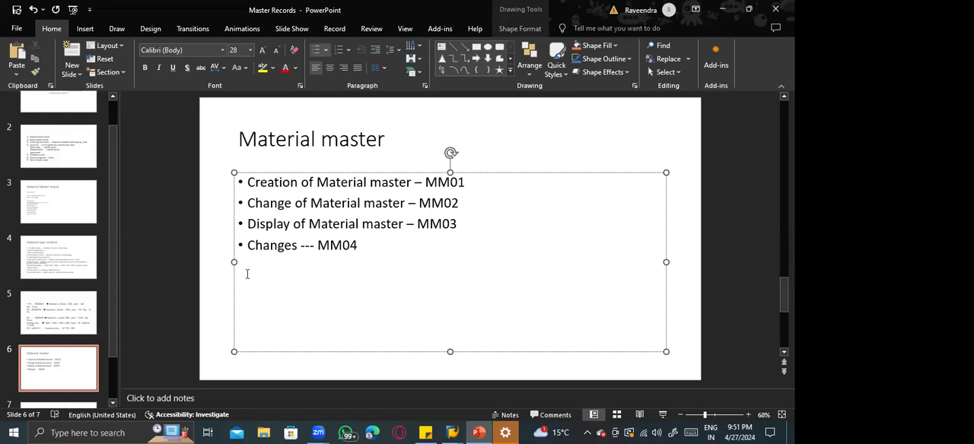
{"action": "key", "text": "alt+Tab"}
{"action": "left_click", "coordinate": [45, 30]}
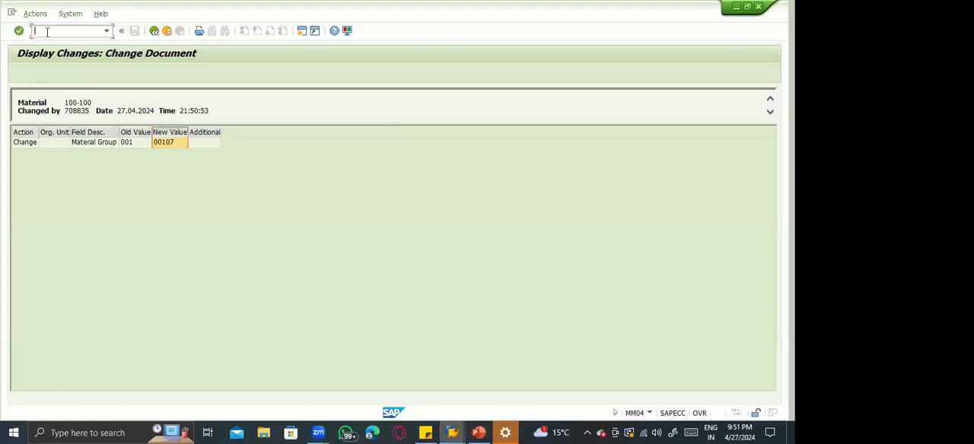
{"action": "type", "text": "/nmm05"}
{"action": "key", "text": "Return"}
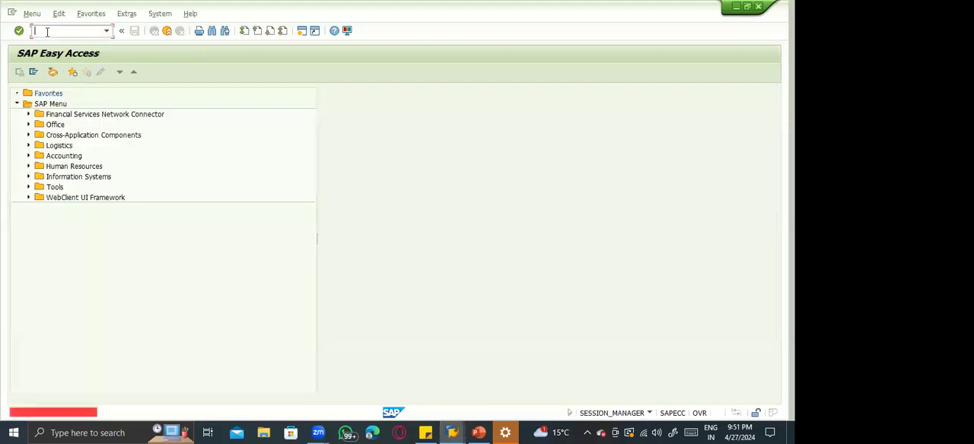
Start transaction MM06 and open the deletion flag data screen for material 100-100.
{"action": "type", "text": "mm06"}
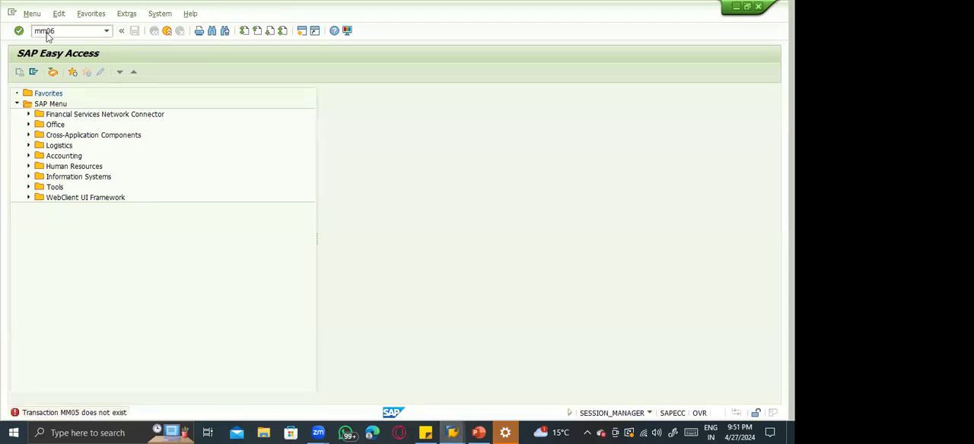
{"action": "key", "text": "Return"}
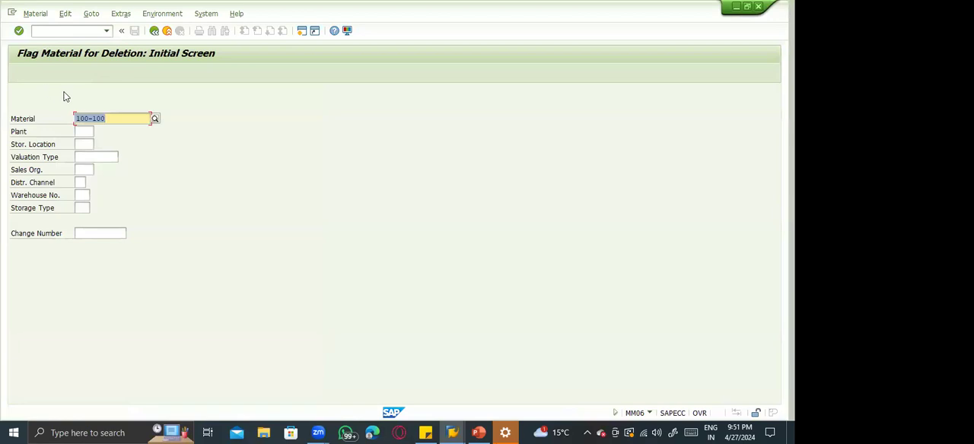
{"action": "key", "text": "Return"}
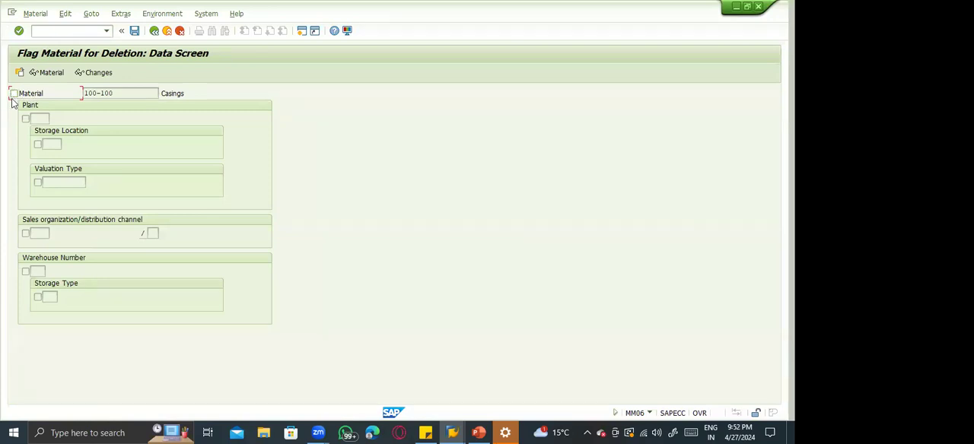
Flag material 100-100 for deletion at material, plant, storage location, valuation, sales and warehouse level, and go back without saving.
{"action": "left_click", "coordinate": [27, 93]}
{"action": "left_click", "coordinate": [36, 119]}
{"action": "left_click", "coordinate": [49, 144]}
{"action": "left_click", "coordinate": [44, 182]}
{"action": "left_click", "coordinate": [42, 232]}
{"action": "left_click", "coordinate": [40, 269]}
{"action": "left_click", "coordinate": [153, 31]}
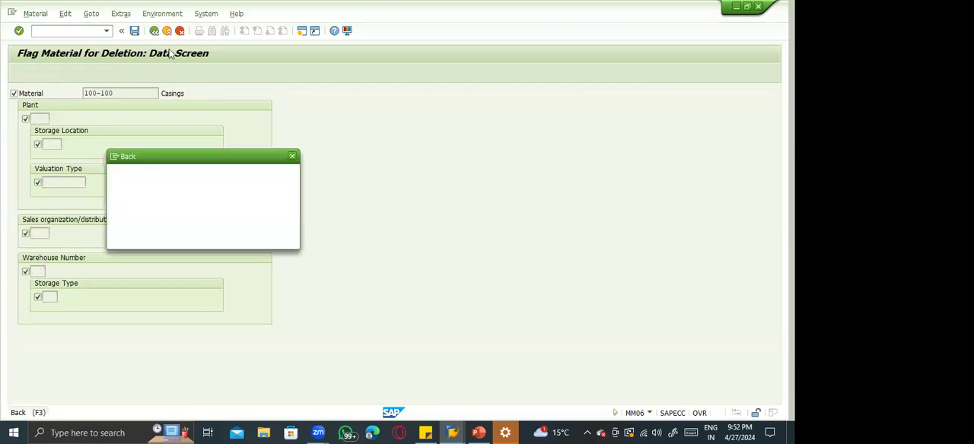
{"action": "left_click", "coordinate": [194, 238]}
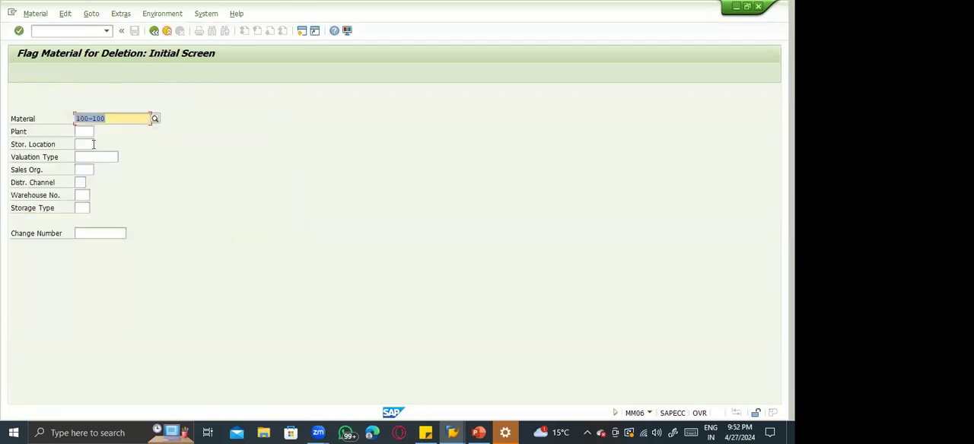
Flag material 100-100 for deletion in plant 1100 only, and exit without saving the data.
{"action": "left_click", "coordinate": [84, 132]}
{"action": "type", "text": "1100"}
{"action": "key", "text": "Return"}
{"action": "left_click", "coordinate": [25, 120]}
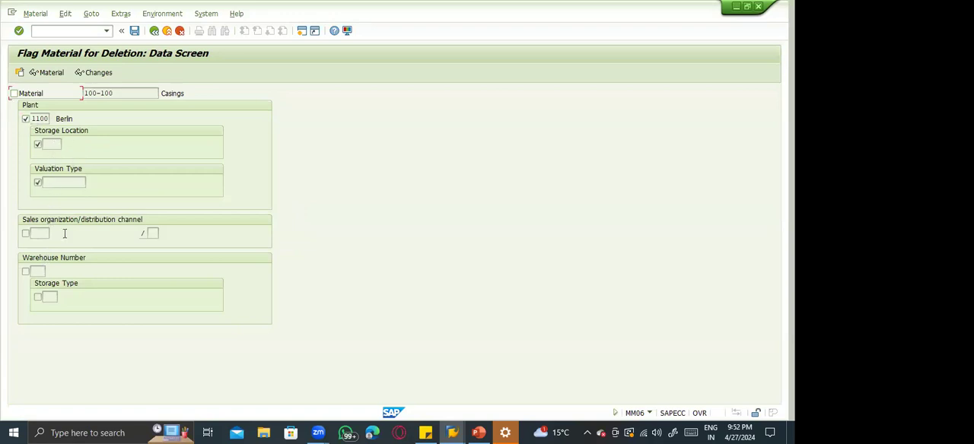
{"action": "left_click", "coordinate": [167, 30]}
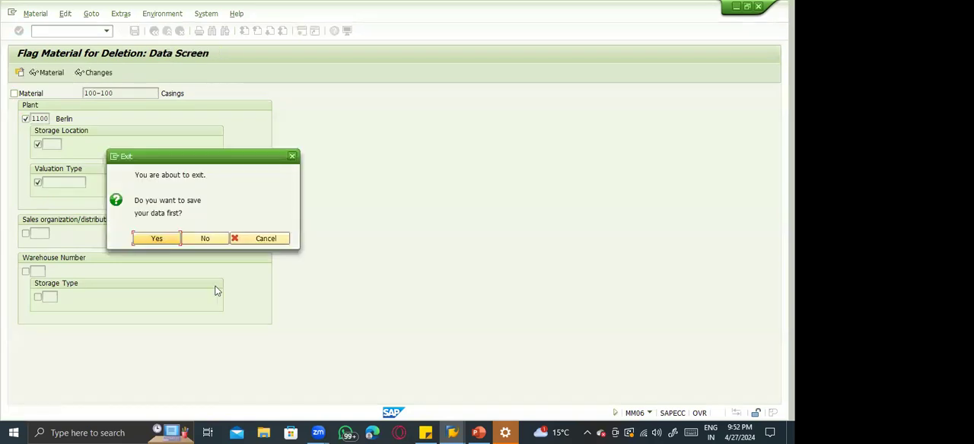
{"action": "left_click", "coordinate": [203, 240]}
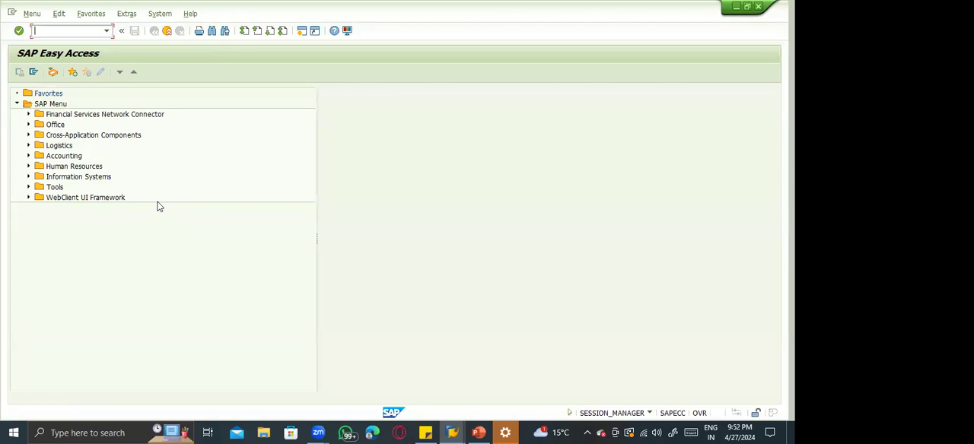
Switch to PowerPoint and add the bullet "Flag for deletion – MM06" to the Material master slide.
{"action": "key", "text": "alt+Tab"}
{"action": "key", "text": "Return"}
{"action": "type", "text": "MM0"}
{"action": "key", "text": "BackSpace"}
{"action": "key", "text": "BackSpace"}
{"action": "key", "text": "BackSpace"}
{"action": "type", "text": "G"}
{"action": "key", "text": "BackSpace"}
{"action": "type", "text": "D"}
{"action": "key", "text": "BackSpace"}
{"action": "type", "text": "Flag f"}
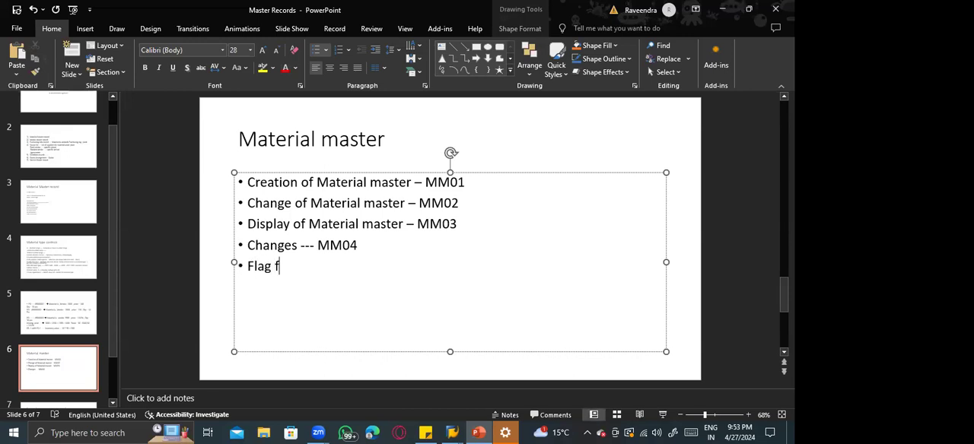
{"action": "type", "text": "or deletion "}
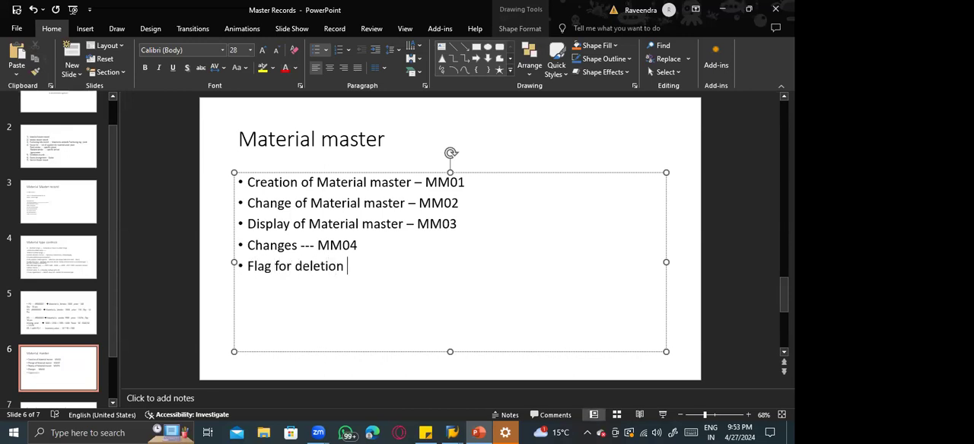
{"action": "type", "text": "- MM06"}
Add the bullet "Material type Change – MMAM ---" below the deletion flag line on the Material master slide.
{"action": "key", "text": "Return"}
{"action": "type", "text": "MM"}
{"action": "key", "text": "BackSpace"}
{"action": "key", "text": "BackSpace"}
{"action": "type", "text": "Materi"}
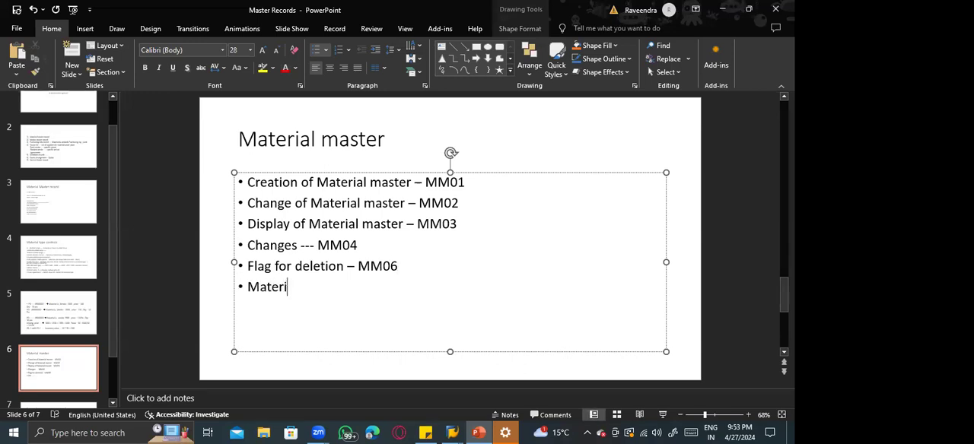
{"action": "type", "text": "al type Cha"}
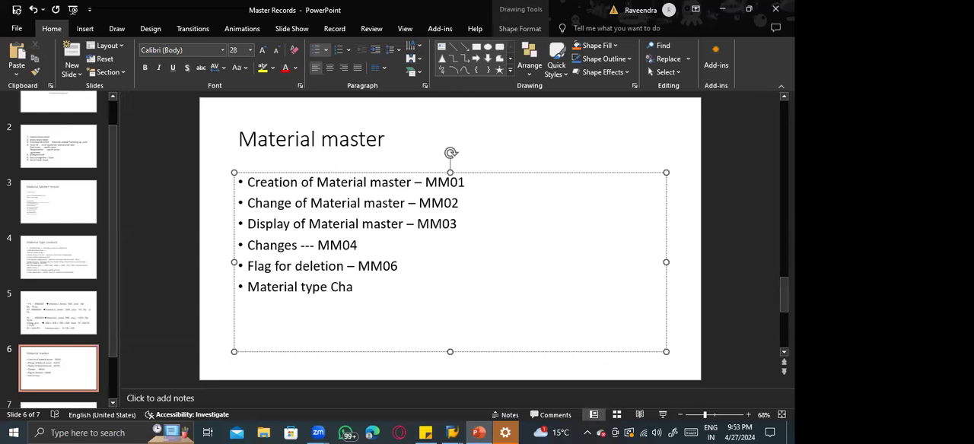
{"action": "type", "text": "nge - MMAM"}
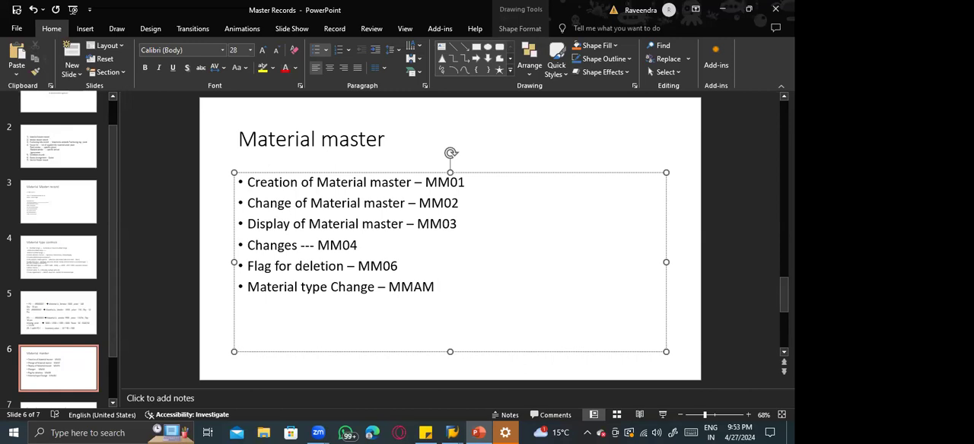
{"action": "type", "text": "---"}
Return to SAP, start transaction MM01, and open the Basic Data 1 view for a new Mechanical Engineering material of type ZFCA.
{"action": "key", "text": "alt+Tab"}
{"action": "type", "text": "mm01"}
{"action": "key", "text": "Return"}
{"action": "key", "text": "Return"}
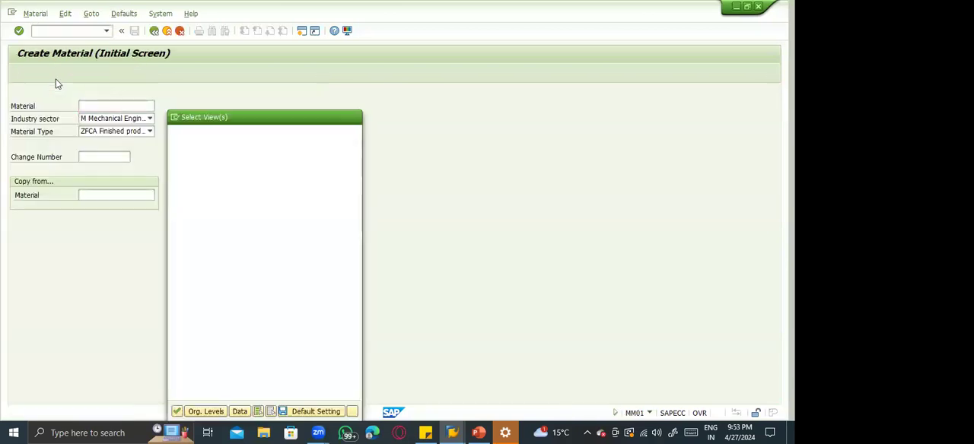
{"action": "left_click", "coordinate": [173, 150]}
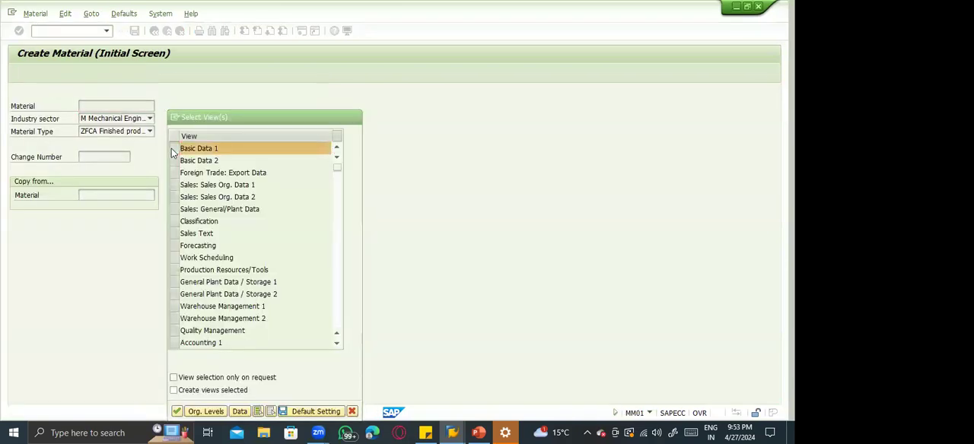
{"action": "key", "text": "Return"}
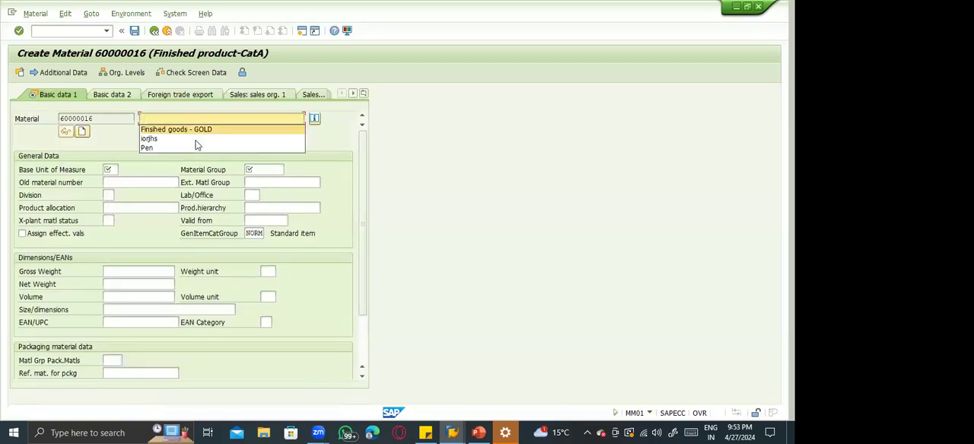
Enter description "Finsihed goods - GOLD", base unit EA and material group 00107, and save the new material.
{"action": "key", "text": "Return"}
{"action": "key", "text": "Tab"}
{"action": "key", "text": "Tab"}
{"action": "key", "text": "space"}
{"action": "key", "text": "Down"}
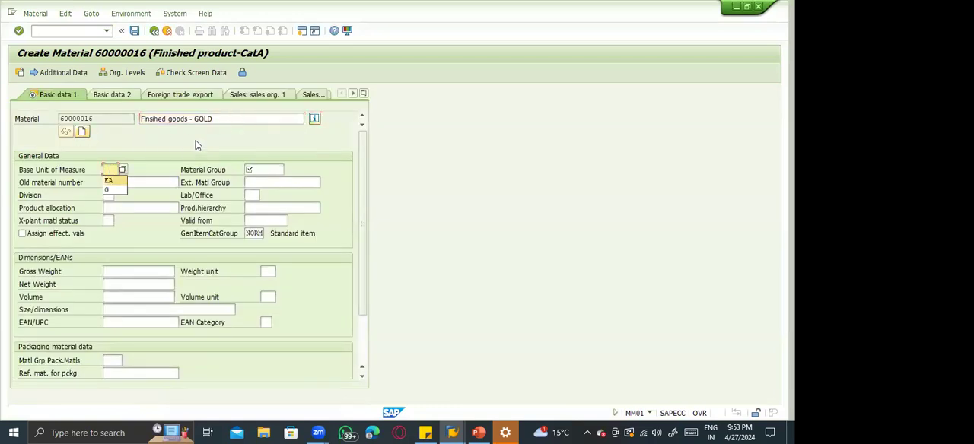
{"action": "key", "text": "Return"}
{"action": "key", "text": "Tab"}
{"action": "key", "text": "space"}
{"action": "key", "text": "Down"}
{"action": "key", "text": "Return"}
{"action": "key", "text": "Return"}
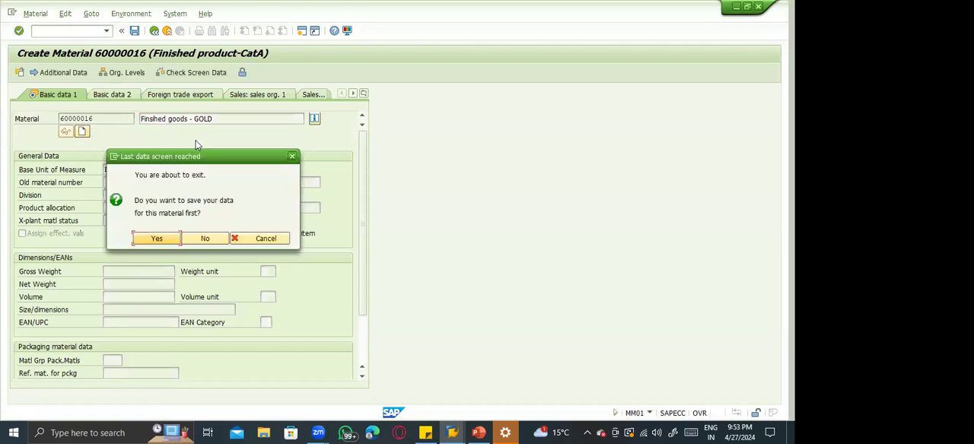
{"action": "key", "text": "Return"}
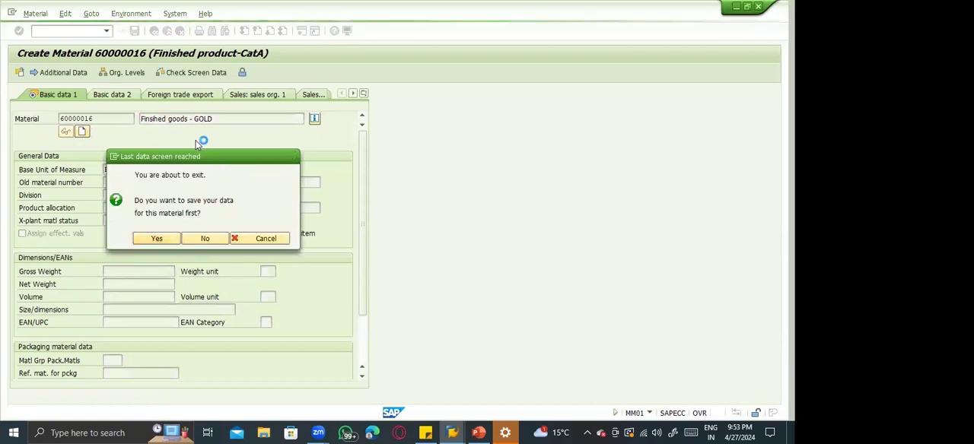
Go to the display transaction for the newly created material, dismiss the view selection, and copy the material number.
{"action": "left_click", "coordinate": [43, 16]}
{"action": "mouse_move", "coordinate": [87, 67]}
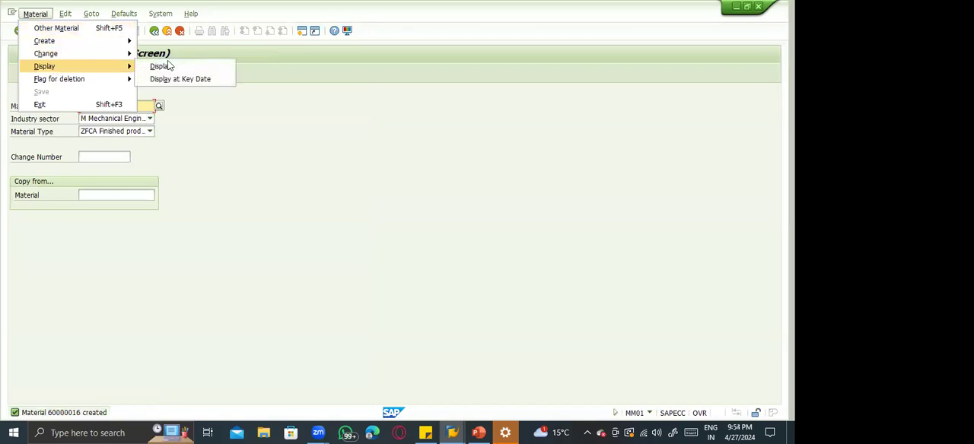
{"action": "left_click", "coordinate": [168, 66]}
{"action": "key", "text": "Return"}
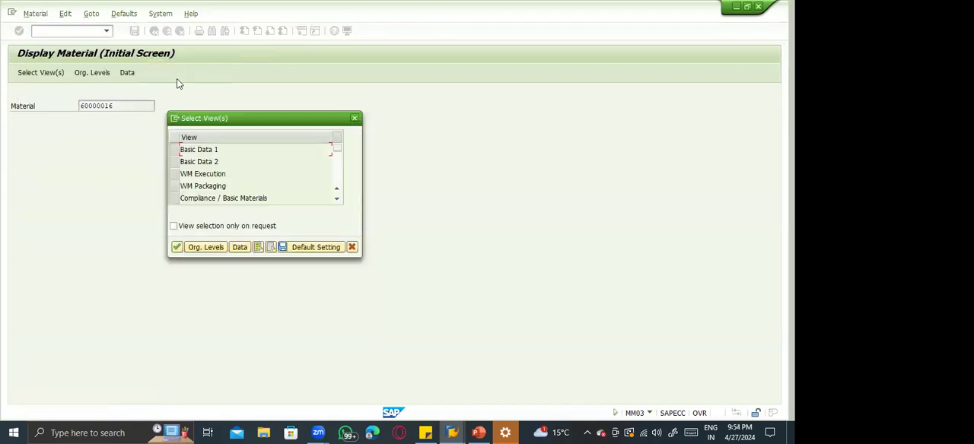
{"action": "key", "text": "Escape"}
{"action": "left_click", "coordinate": [124, 105]}
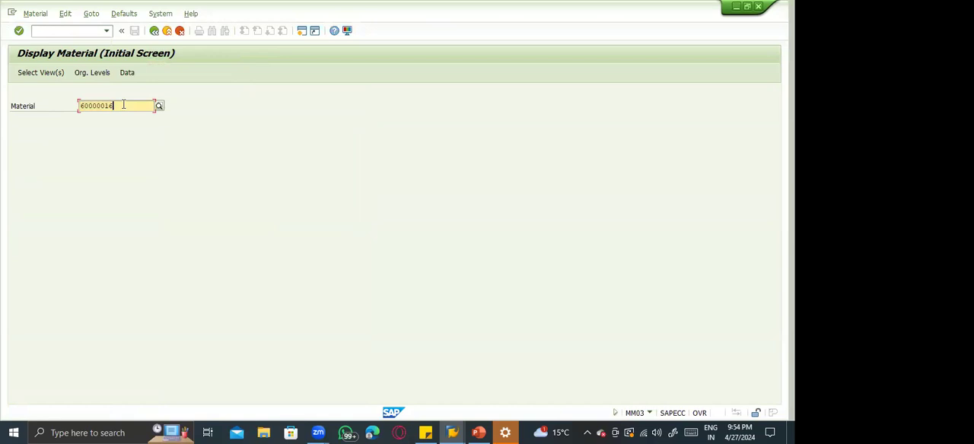
{"action": "double_click", "coordinate": [123, 105]}
{"action": "key", "text": "ctrl+c"}
Display the Basic Data 1 view of material 60000016, check its material type in the information window, and close the window.
{"action": "left_click", "coordinate": [49, 34]}
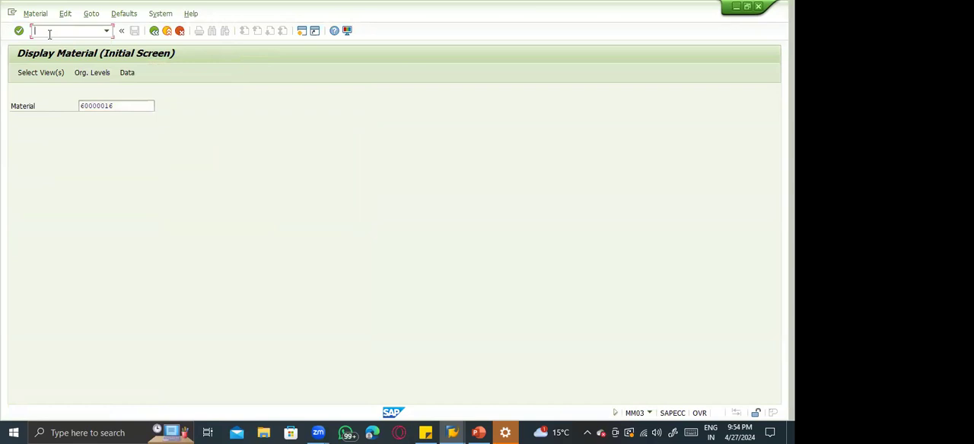
{"action": "key", "text": "Return"}
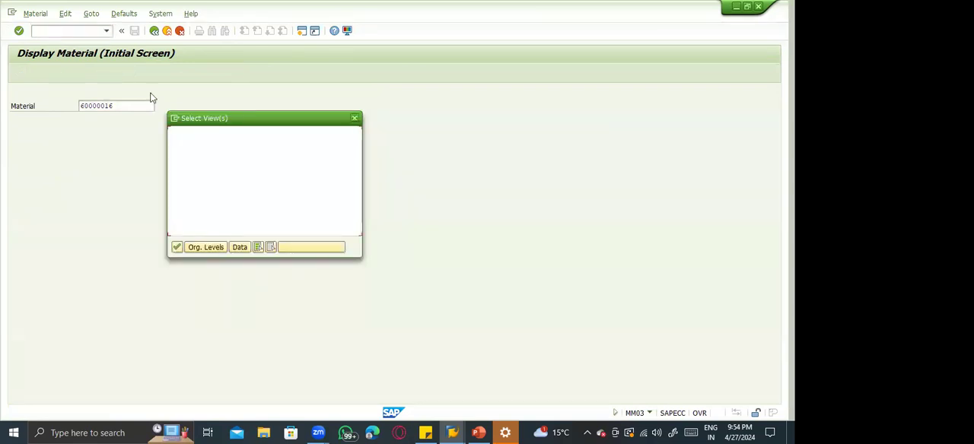
{"action": "double_click", "coordinate": [174, 149]}
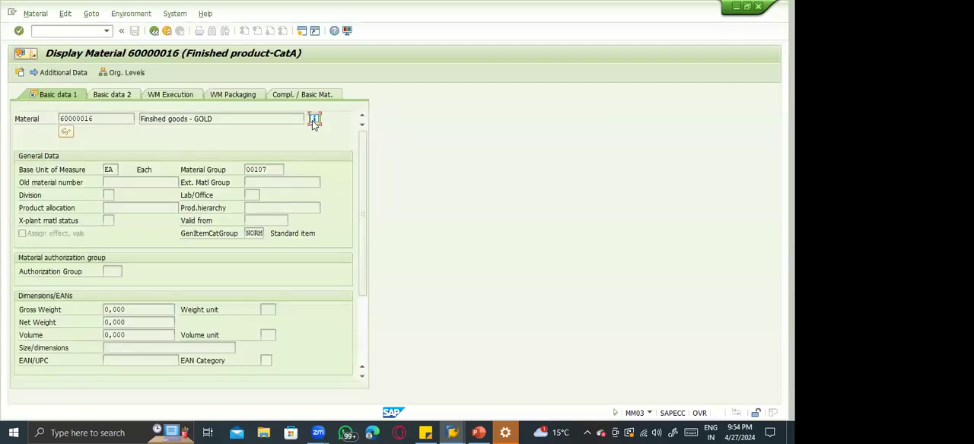
{"action": "left_click", "coordinate": [314, 120]}
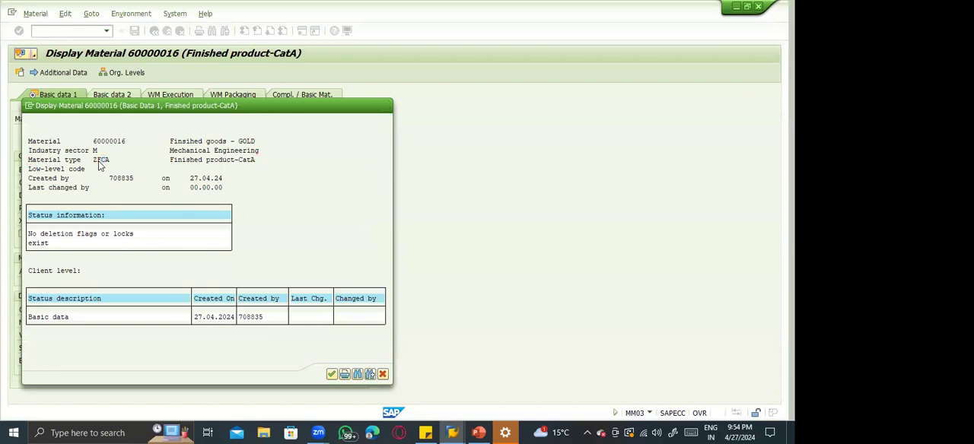
{"action": "left_click", "coordinate": [385, 105]}
Start transaction MMAM and change the material type of material 60000016 to FERT Finished product, accepting the warning.
{"action": "left_click", "coordinate": [57, 34]}
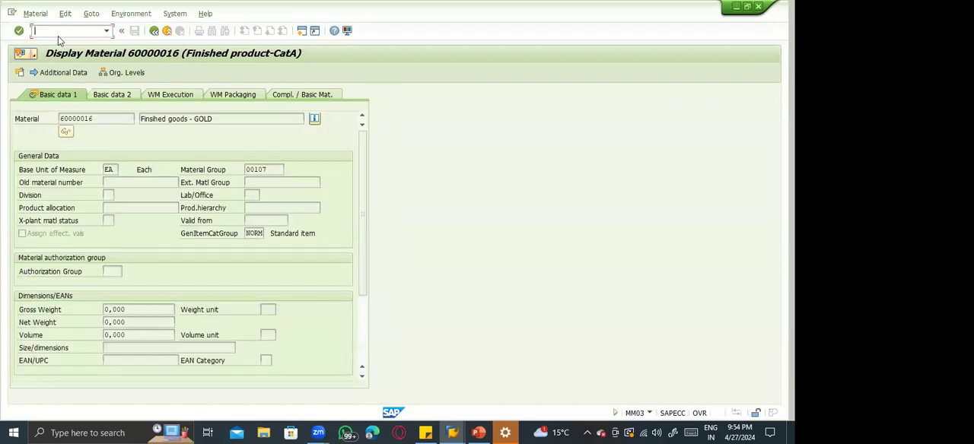
{"action": "type", "text": "/nmmam"}
{"action": "key", "text": "Return"}
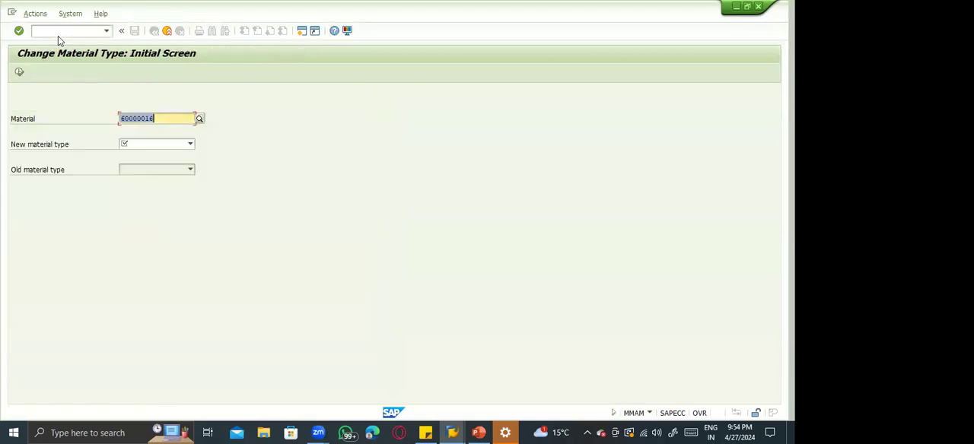
{"action": "left_click", "coordinate": [140, 144]}
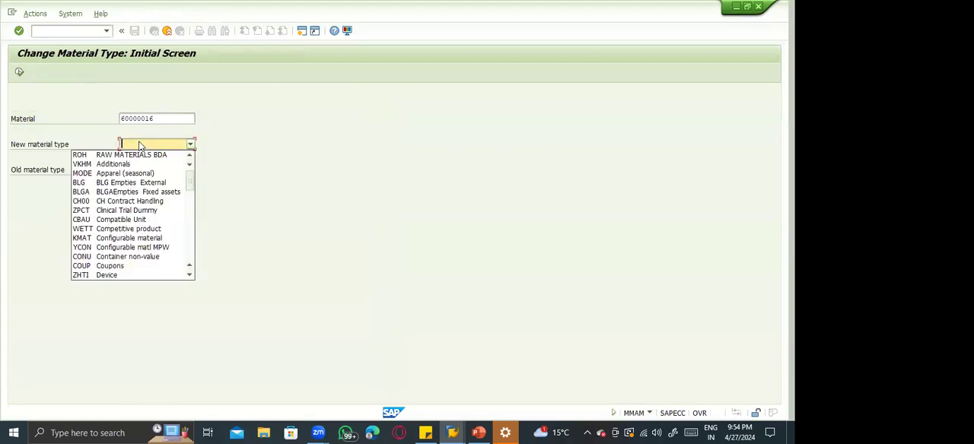
{"action": "type", "text": "zf"}
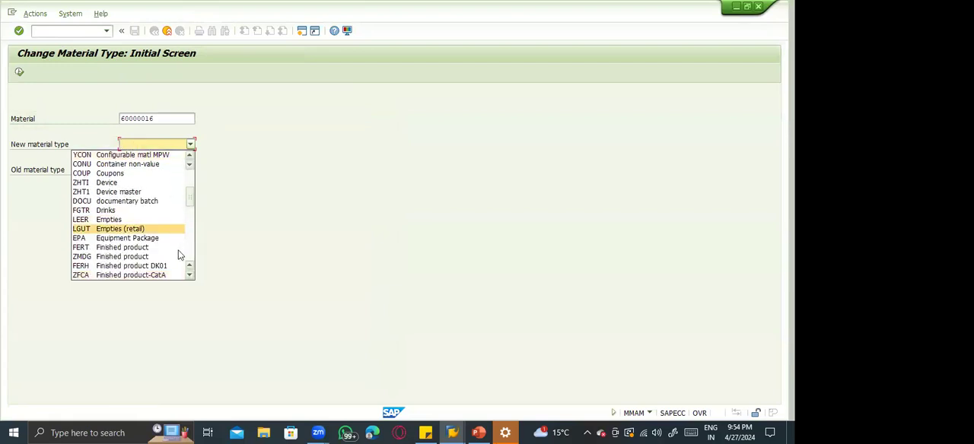
{"action": "left_click", "coordinate": [125, 248]}
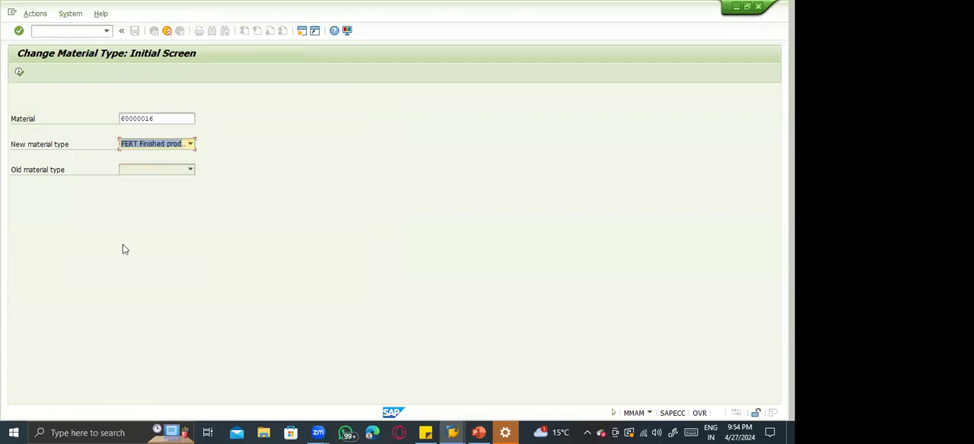
{"action": "key", "text": "Return"}
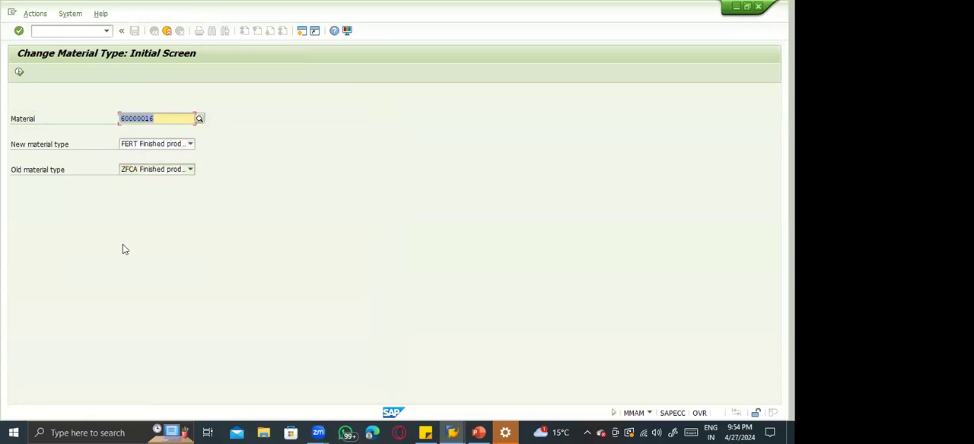
{"action": "left_click", "coordinate": [19, 72]}
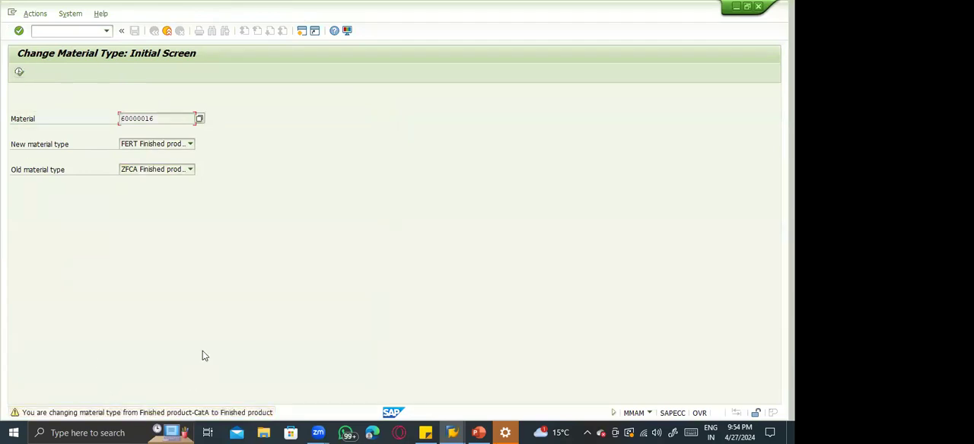
{"action": "key", "text": "Return"}
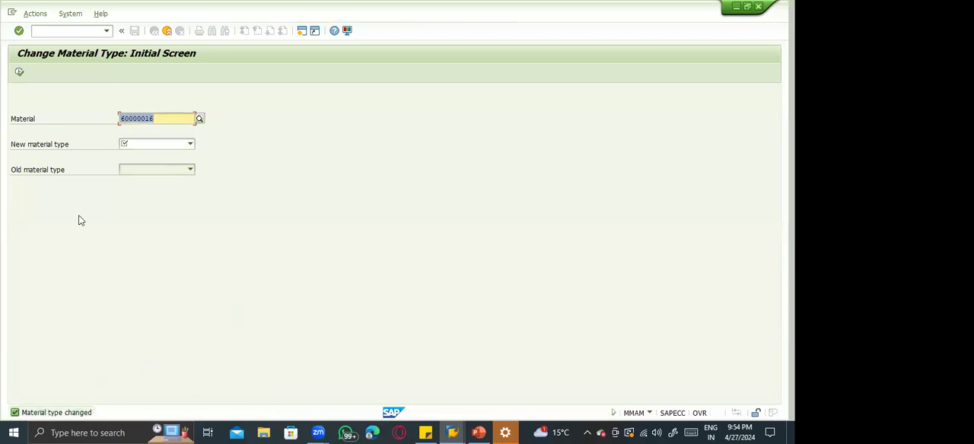
Display Basic Data 1 of material 60000016 in MM03, check the material type in the information window, and close the window.
{"action": "left_click", "coordinate": [64, 31]}
{"action": "type", "text": "/nmm03"}
{"action": "key", "text": "Return"}
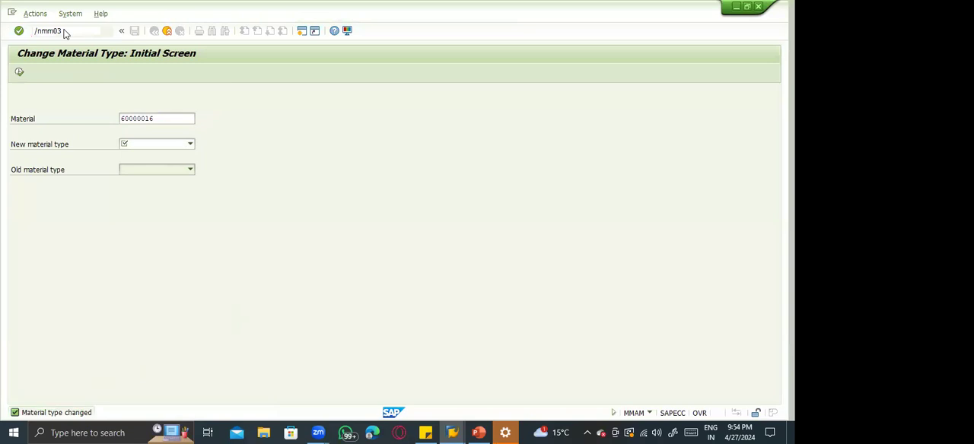
{"action": "key", "text": "Return"}
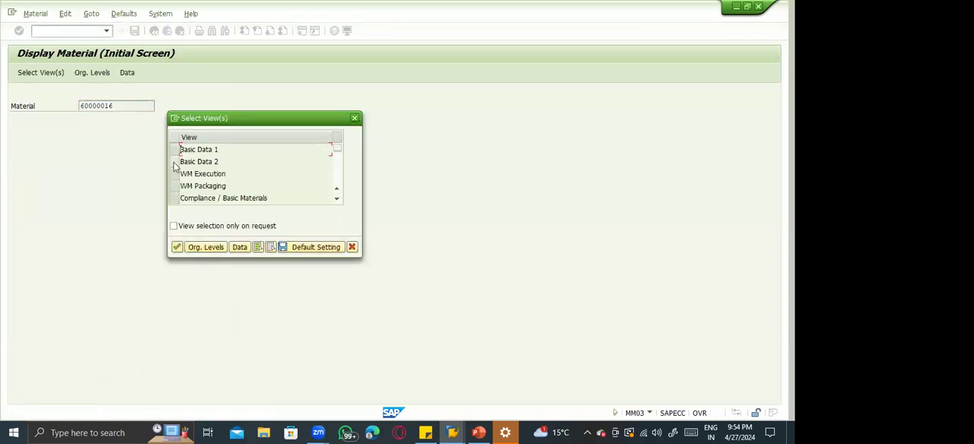
{"action": "left_click", "coordinate": [174, 148]}
{"action": "key", "text": "Return"}
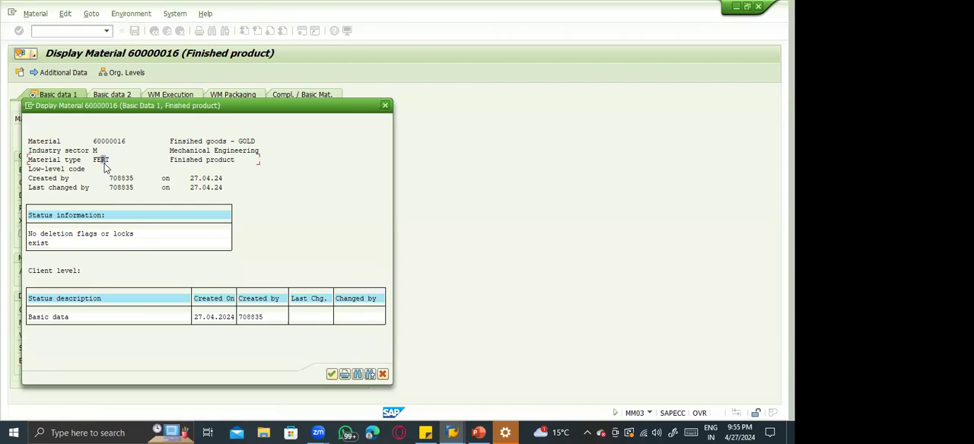
{"action": "key", "text": "Escape"}
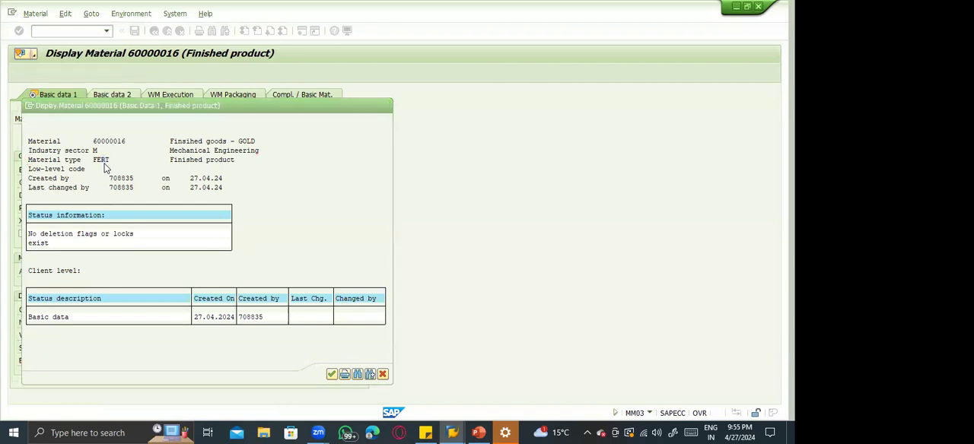
Glance at the Material master slide in PowerPoint, return to SAP, and start transaction MM90.
{"action": "key", "text": "alt+Tab"}
{"action": "key", "text": "Tab"}
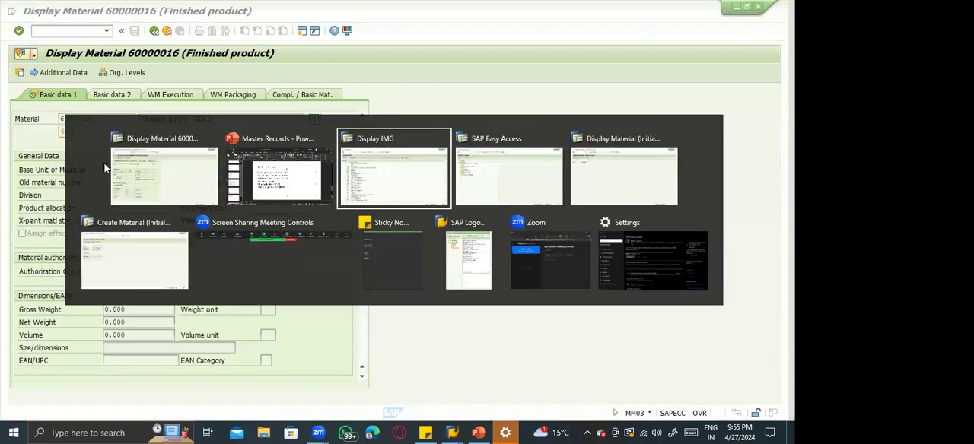
{"action": "key", "text": "alt+shift+Tab"}
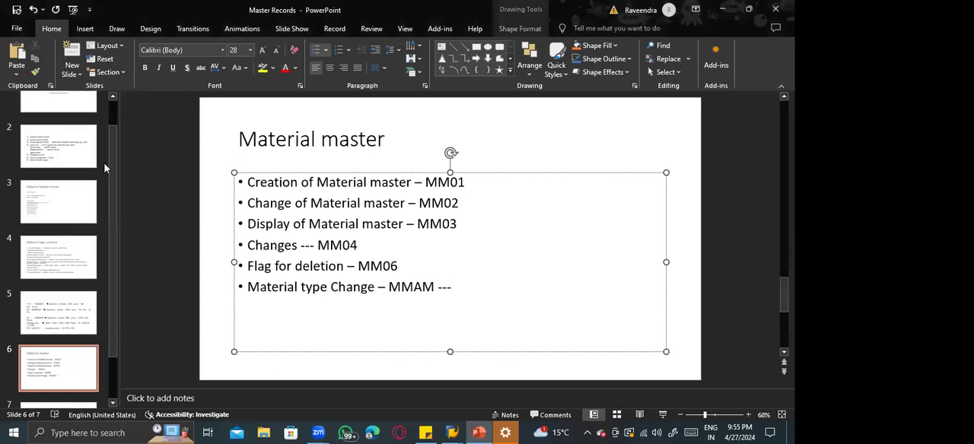
{"action": "key", "text": "alt+Tab"}
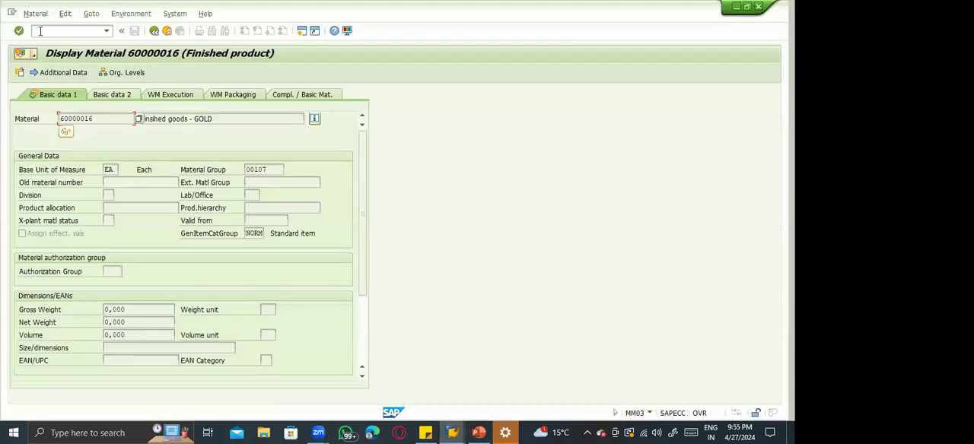
{"action": "type", "text": "/nmm90"}
{"action": "key", "text": "Return"}
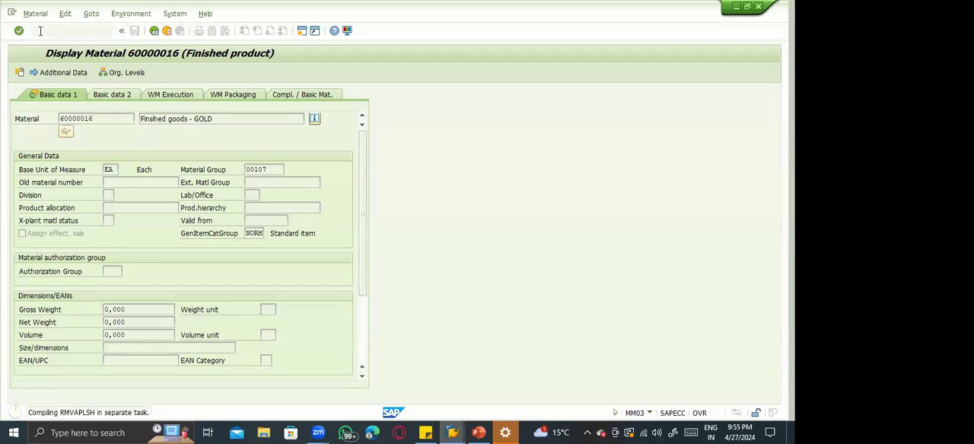
{"action": "left_click", "coordinate": [40, 30]}
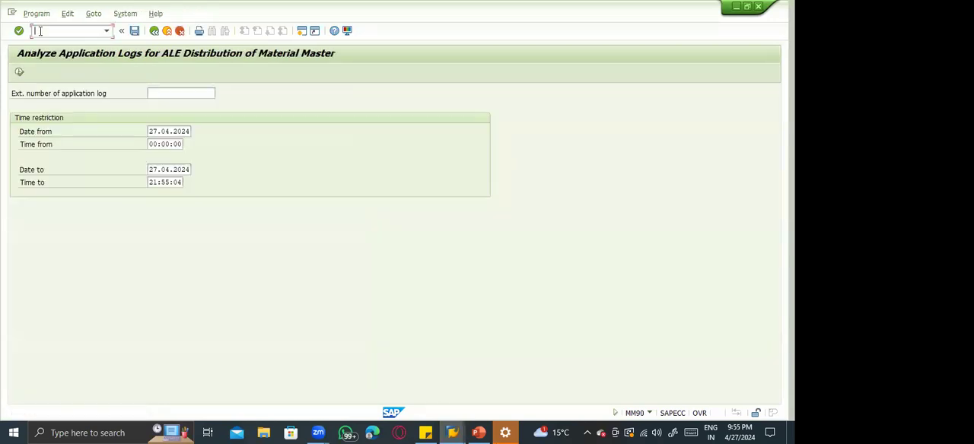
Start transaction MM19 and display the Basic Data 1 view of material 60000016 for key date 27.04.2024.
{"action": "type", "text": "/nmm19"}
{"action": "key", "text": "Return"}
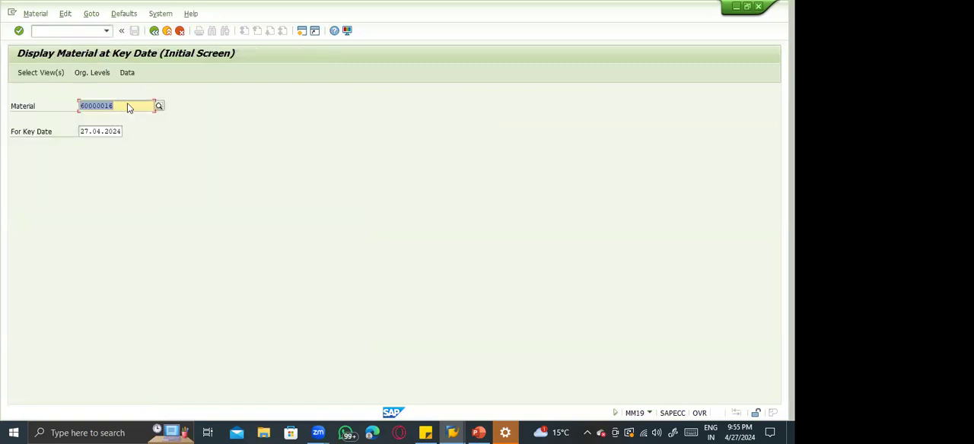
{"action": "key", "text": "Return"}
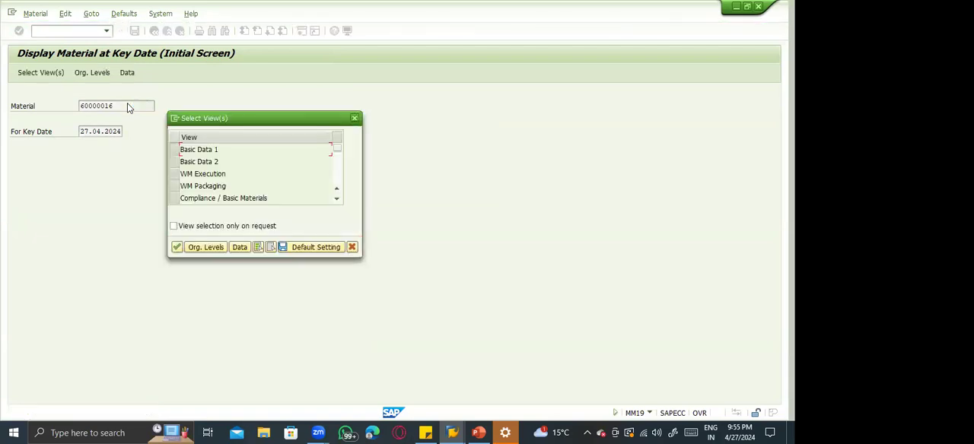
{"action": "left_click", "coordinate": [177, 148]}
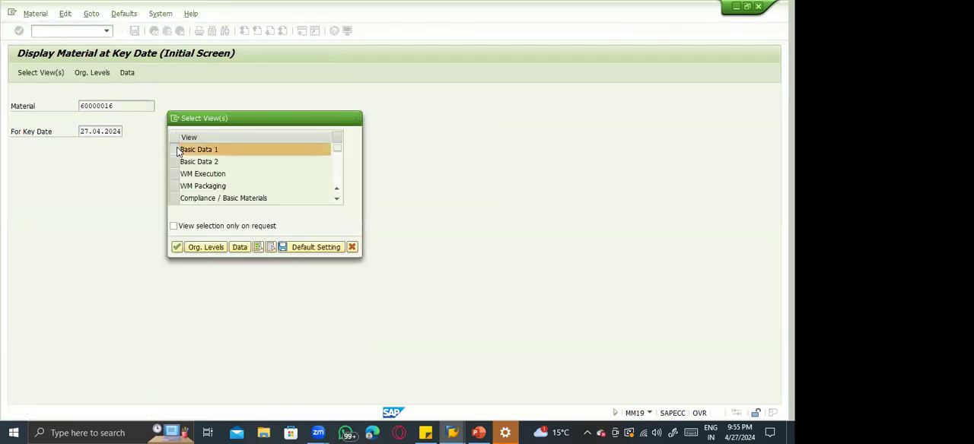
{"action": "key", "text": "Return"}
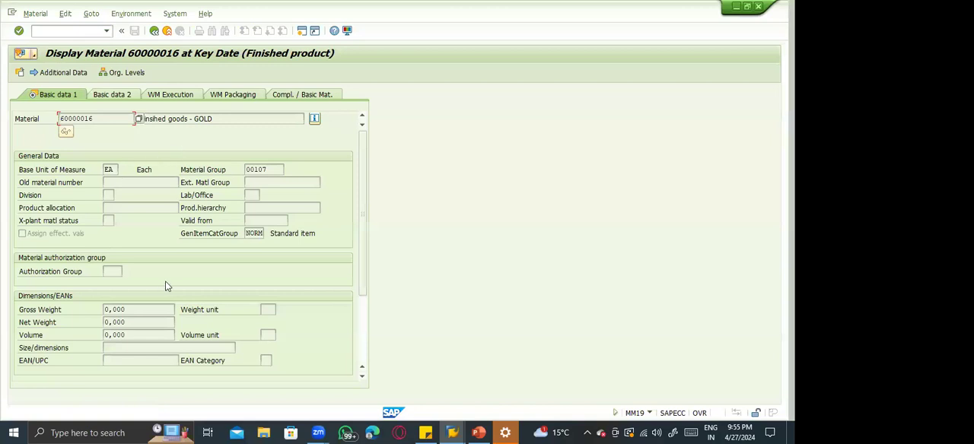
{"action": "key", "text": "Return"}
Open transaction MASS, leave it, and try to start transaction MM99.
{"action": "left_click", "coordinate": [51, 31]}
{"action": "type", "text": "/nm"}
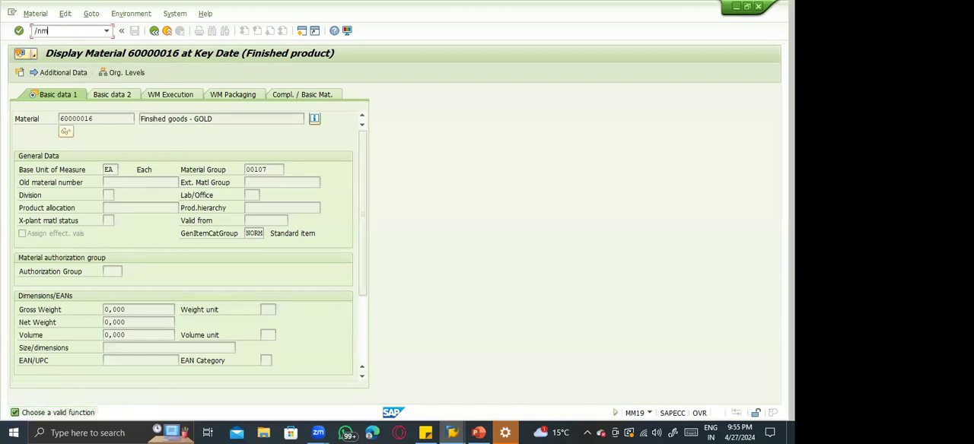
{"action": "type", "text": "ass"}
{"action": "key", "text": "Return"}
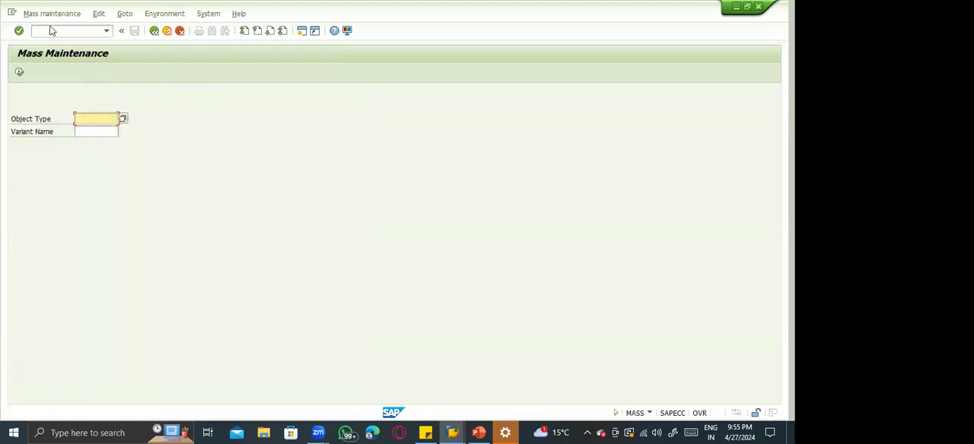
{"action": "left_click", "coordinate": [52, 30]}
{"action": "type", "text": "/nmm39"}
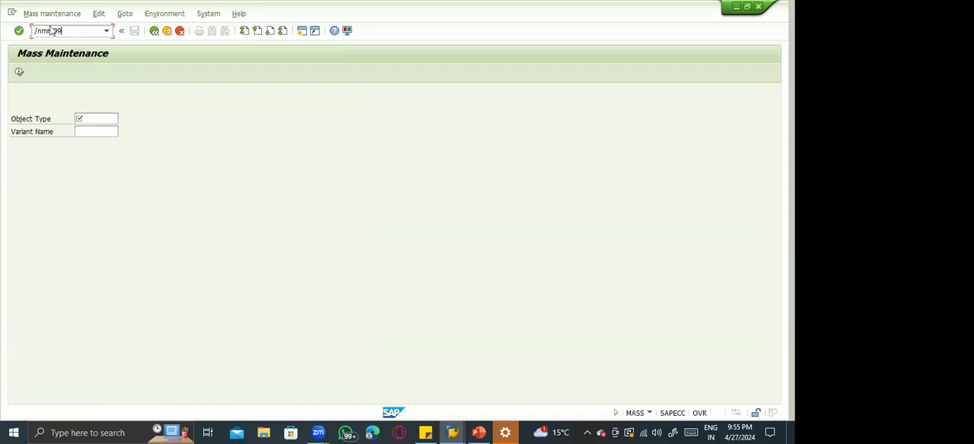
{"action": "key", "text": "Return"}
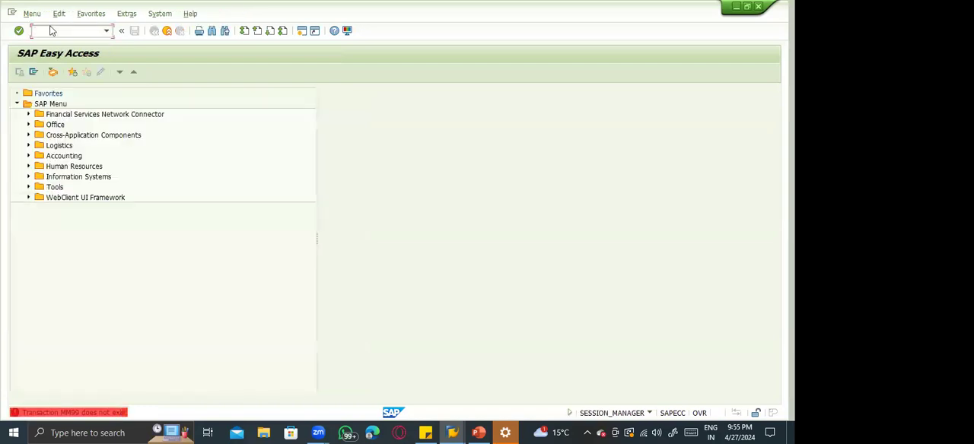
Expand Logistics, Materials Management, Material Master and Material in the SAP menu tree and select MM17 - Mass Maintenance.
{"action": "left_click", "coordinate": [26, 145]}
{"action": "left_click", "coordinate": [27, 146]}
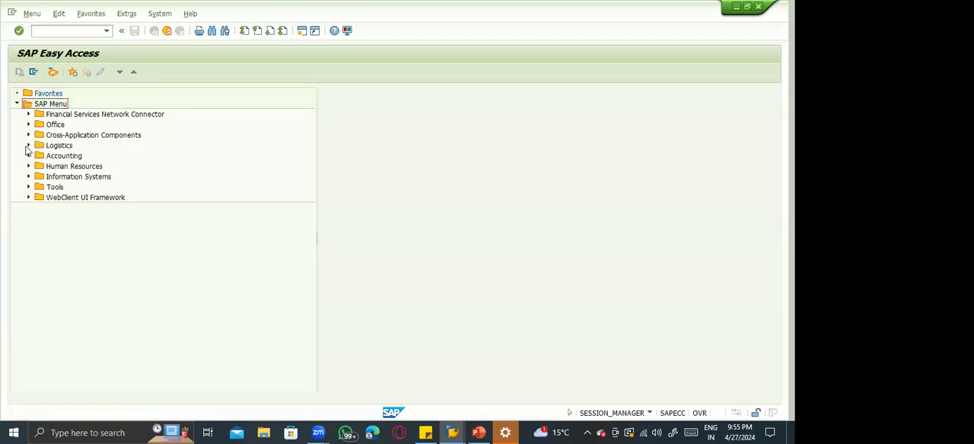
{"action": "left_click", "coordinate": [27, 146]}
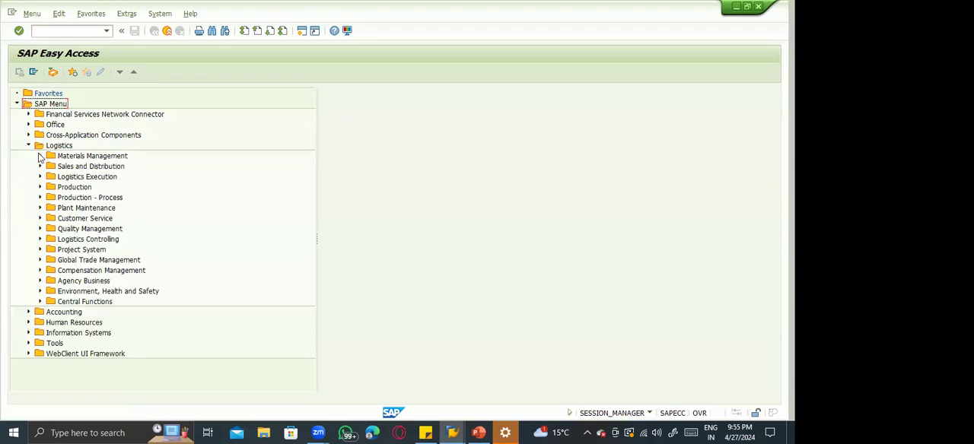
{"action": "left_click", "coordinate": [39, 155]}
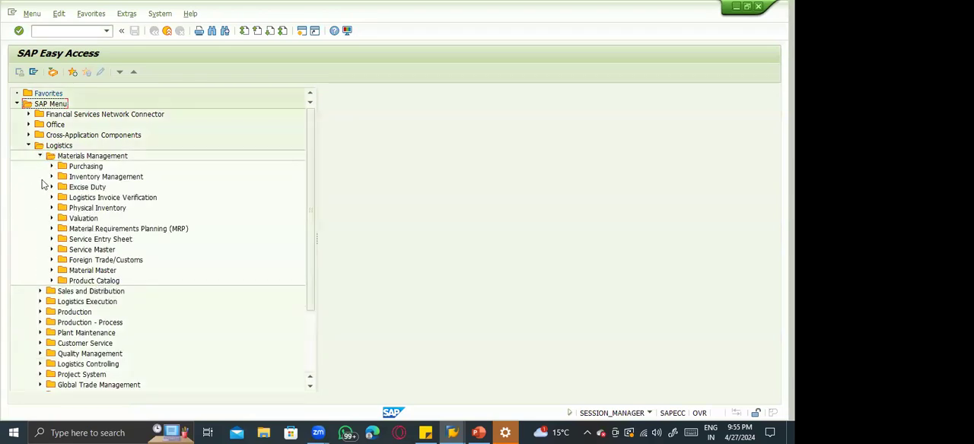
{"action": "left_click", "coordinate": [51, 271]}
{"action": "left_click", "coordinate": [62, 281]}
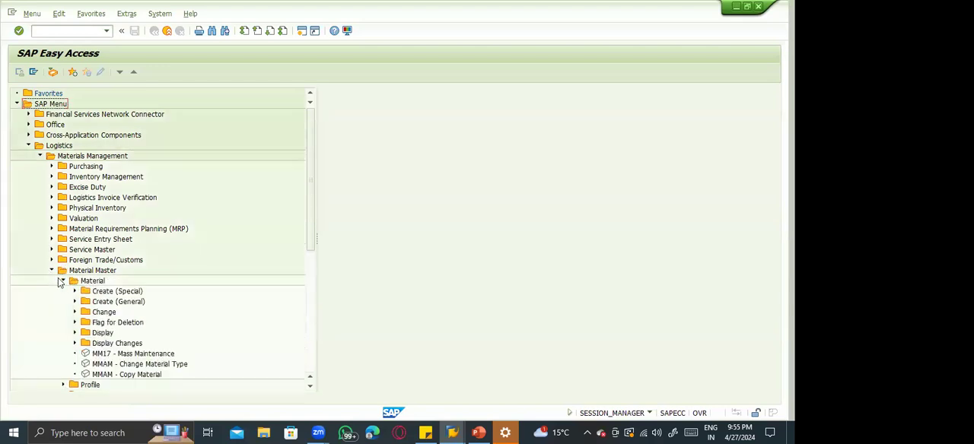
{"action": "left_click", "coordinate": [121, 375]}
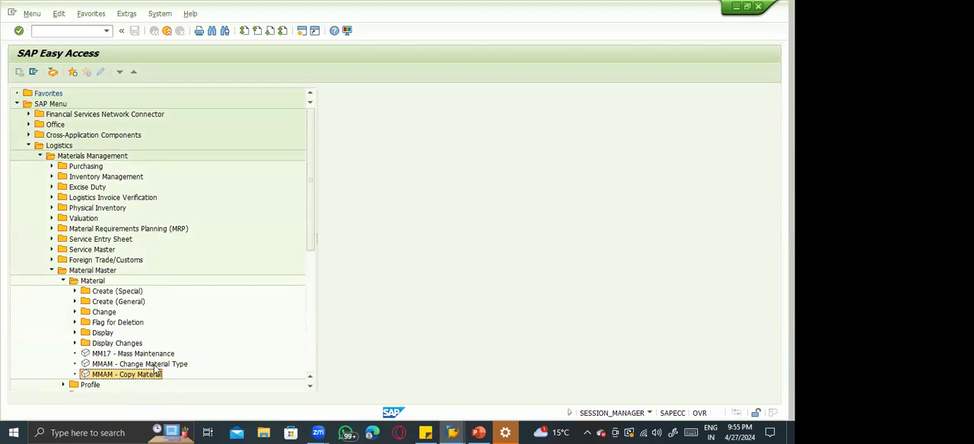
{"action": "left_click", "coordinate": [153, 365]}
{"action": "left_click", "coordinate": [155, 355]}
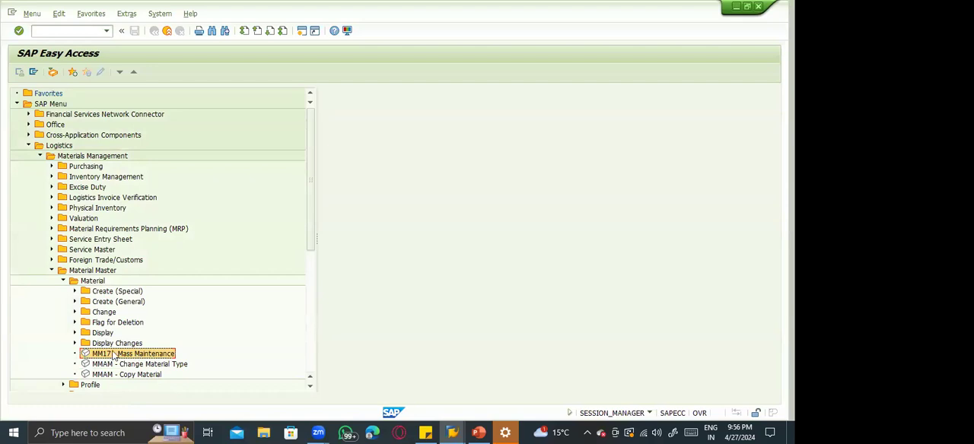
Switch to PowerPoint and add the bullet "Mass change of Material – MM17 or MASS" to the Material master slide.
{"action": "key", "text": "alt+Tab"}
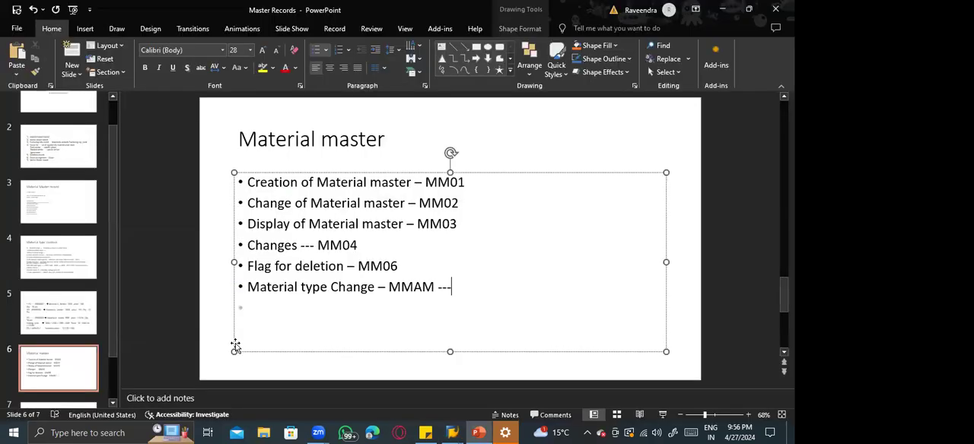
{"action": "type", "text": "Mass change of "}
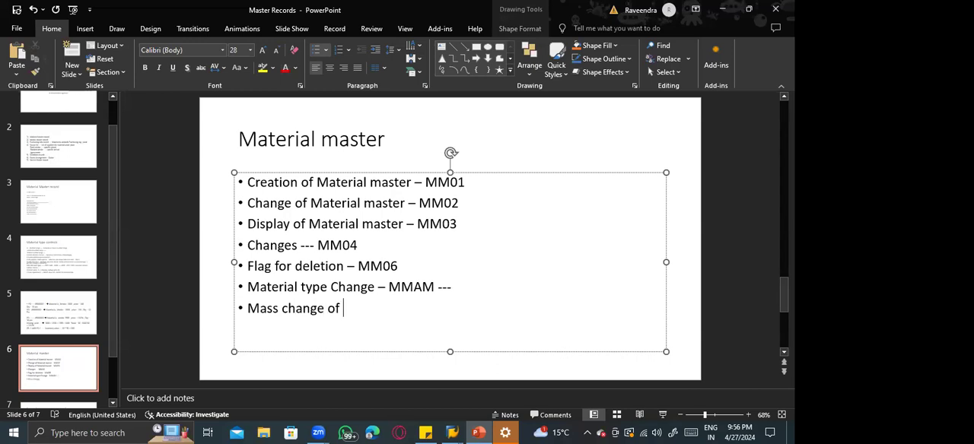
{"action": "type", "text": "Material -"}
{"action": "type", "text": "MM17"}
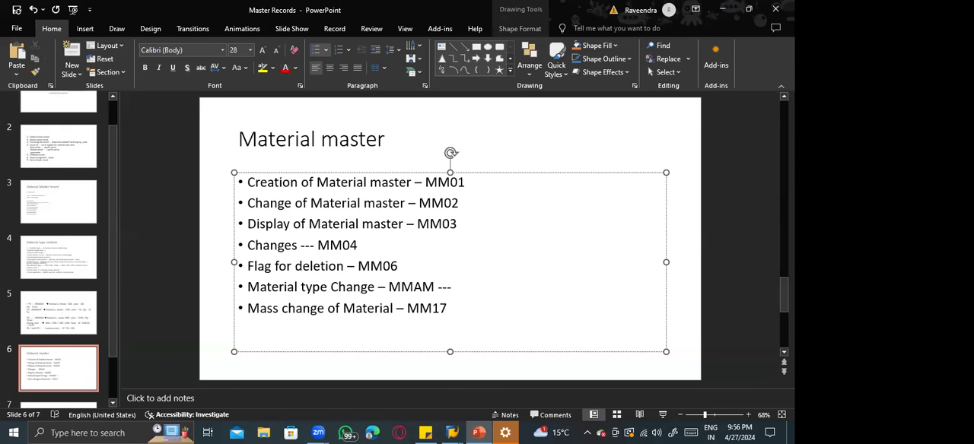
{"action": "type", "text": " or MASS"}
Return to SAP, start MM17 Mass Maintenance, choose the Material Group field (MARA-MATKL), and proceed to the record selection.
{"action": "key", "text": "alt+Tab"}
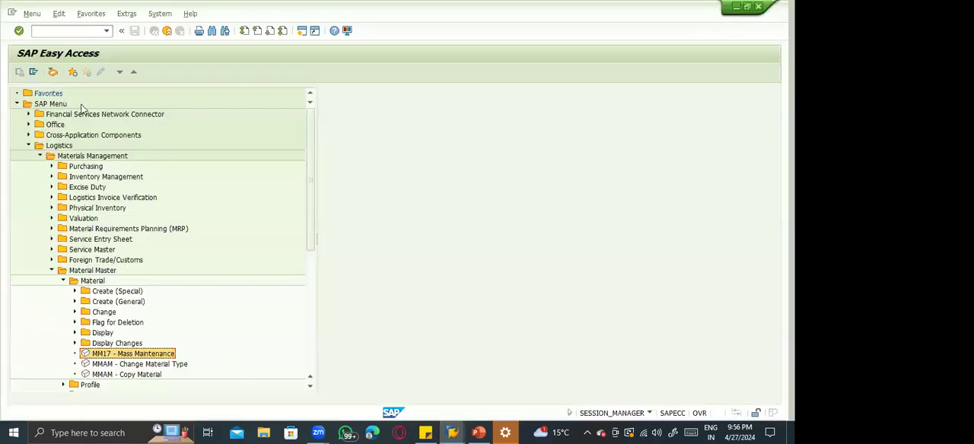
{"action": "double_click", "coordinate": [141, 355]}
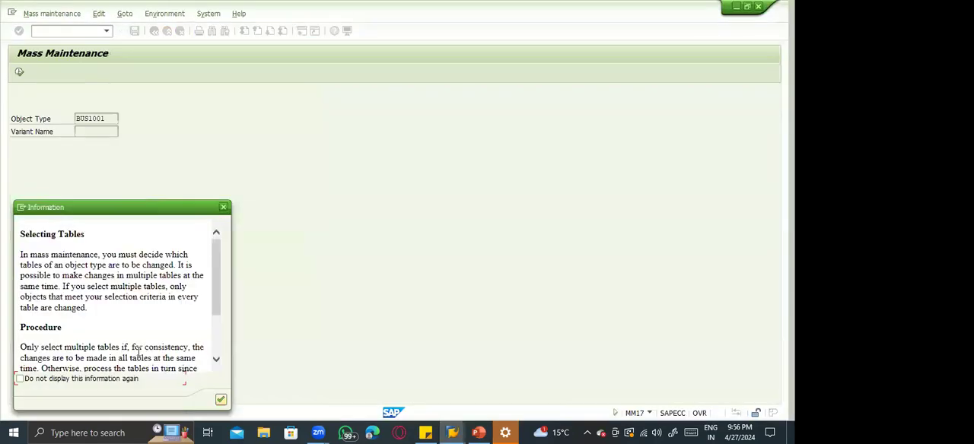
{"action": "key", "text": "Return"}
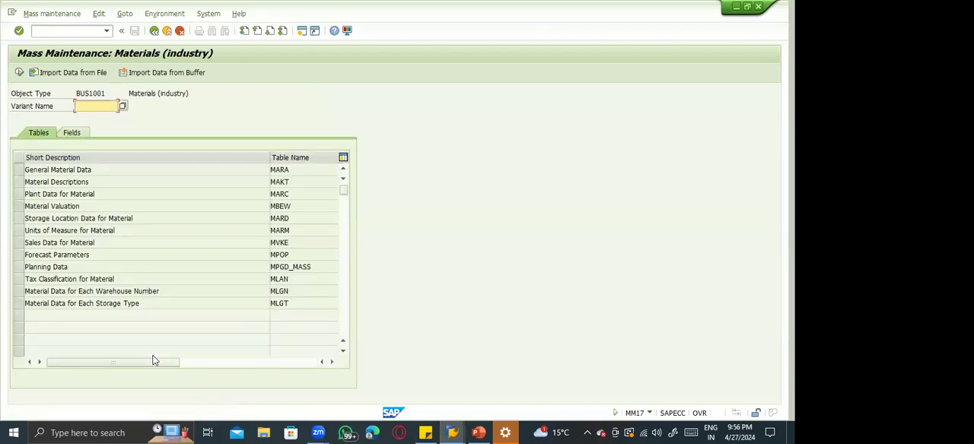
{"action": "left_click", "coordinate": [74, 134]}
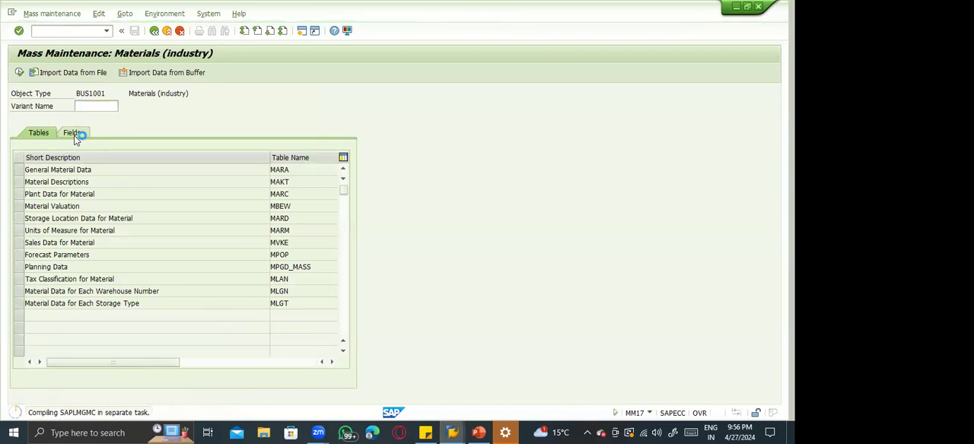
{"action": "left_click", "coordinate": [18, 183]}
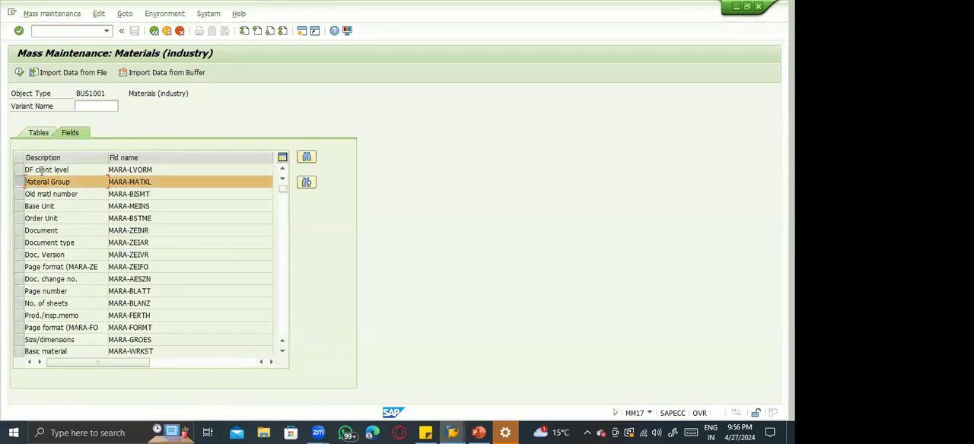
{"action": "left_click", "coordinate": [20, 74]}
{"action": "key", "text": "Return"}
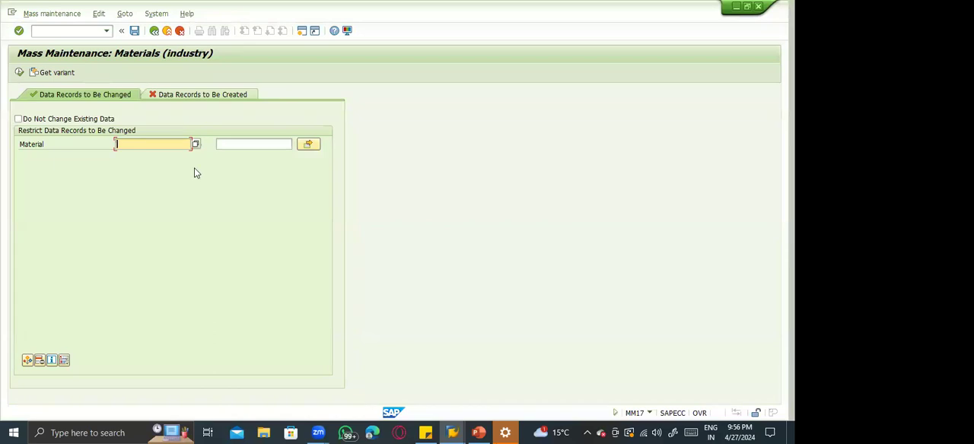
Restrict the records to be changed to materials 100-100 and 100-110 using multiple selection and execute the selection.
{"action": "type", "text": "100-100"}
{"action": "key", "text": "Tab"}
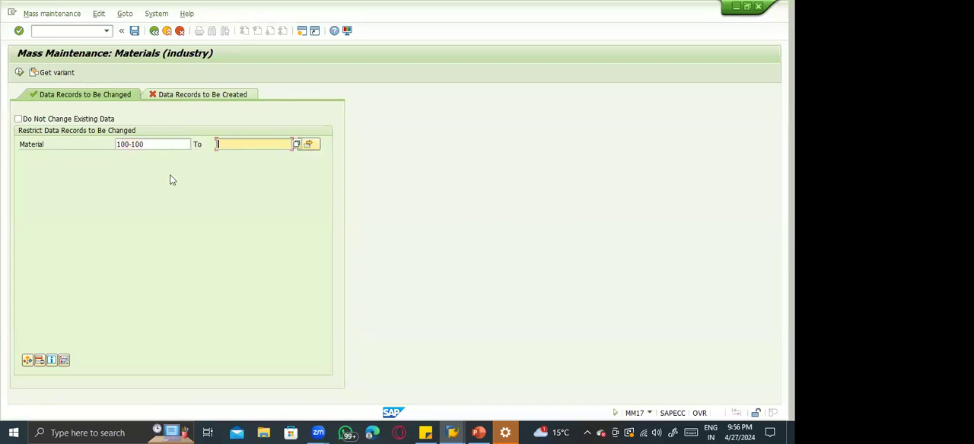
{"action": "key", "text": "Tab"}
{"action": "key", "text": "Return"}
{"action": "key", "text": "Tab"}
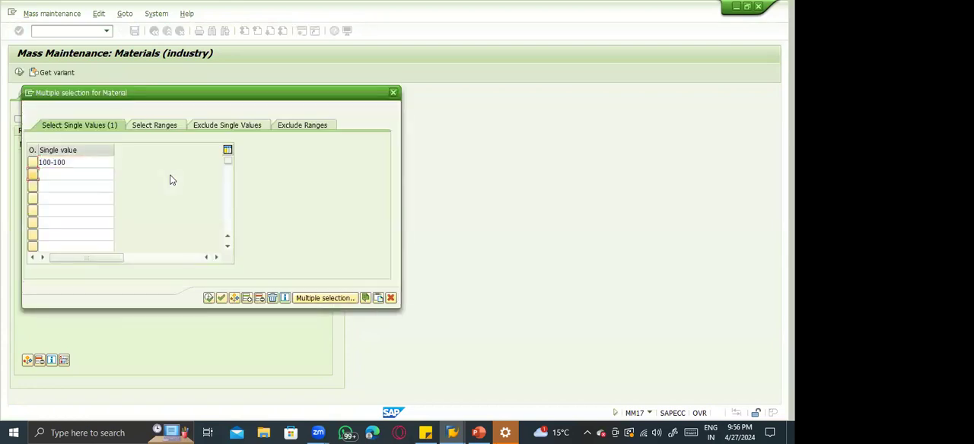
{"action": "key", "text": "Tab"}
{"action": "type", "text": "100-11"}
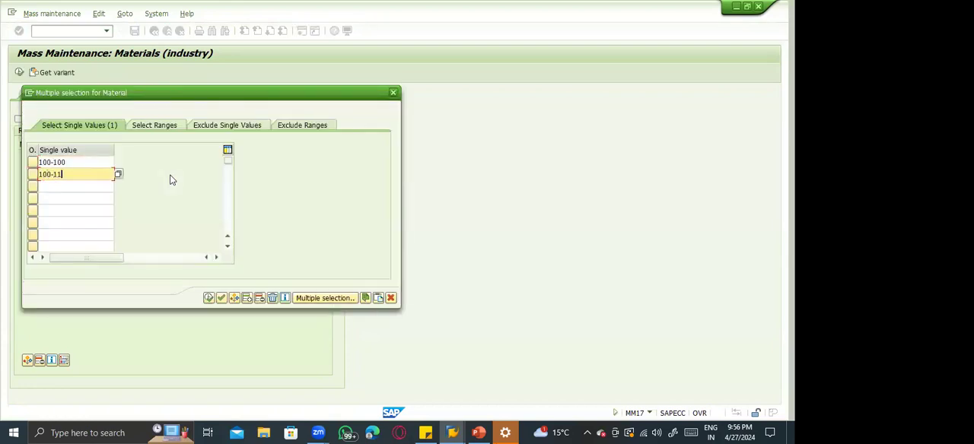
{"action": "type", "text": "0"}
{"action": "left_click", "coordinate": [221, 298]}
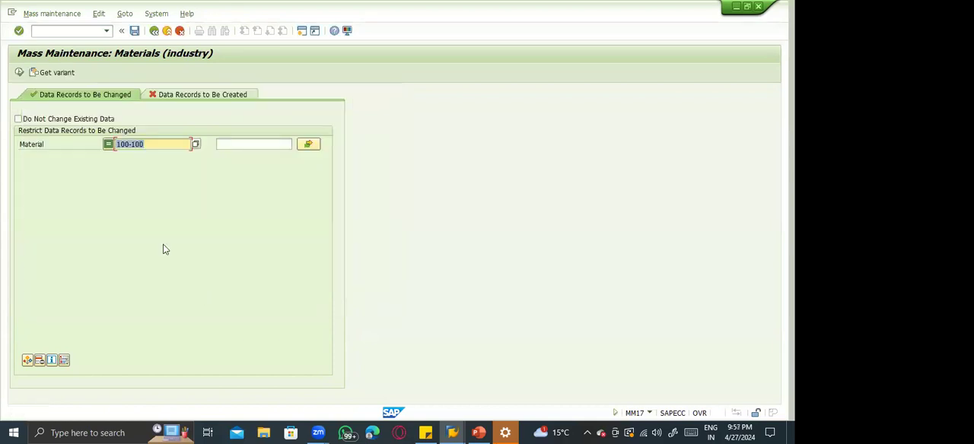
{"action": "left_click", "coordinate": [19, 72]}
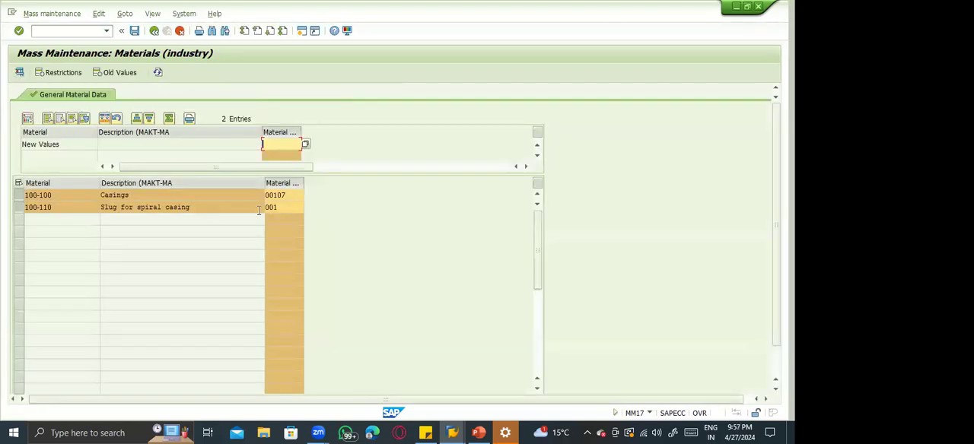
Choose material group 00105 Cable as the new value for the mass change.
{"action": "left_click", "coordinate": [291, 195]}
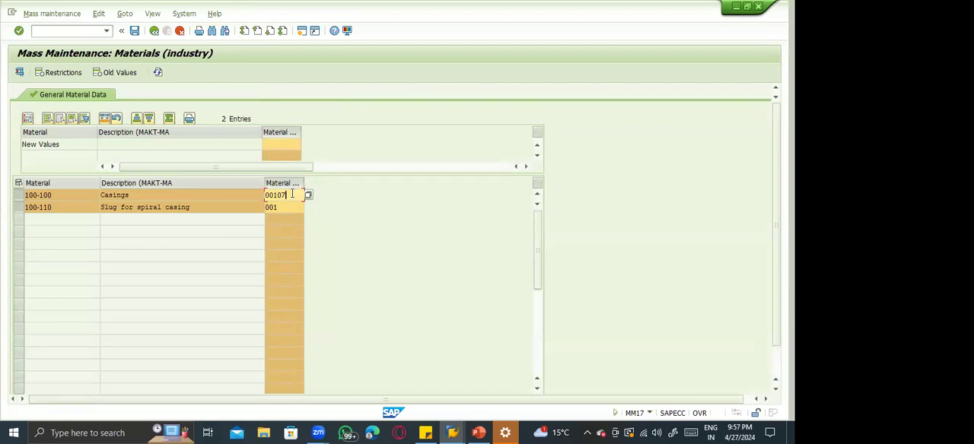
{"action": "left_click", "coordinate": [286, 207]}
{"action": "left_click", "coordinate": [294, 144]}
{"action": "left_click", "coordinate": [306, 146]}
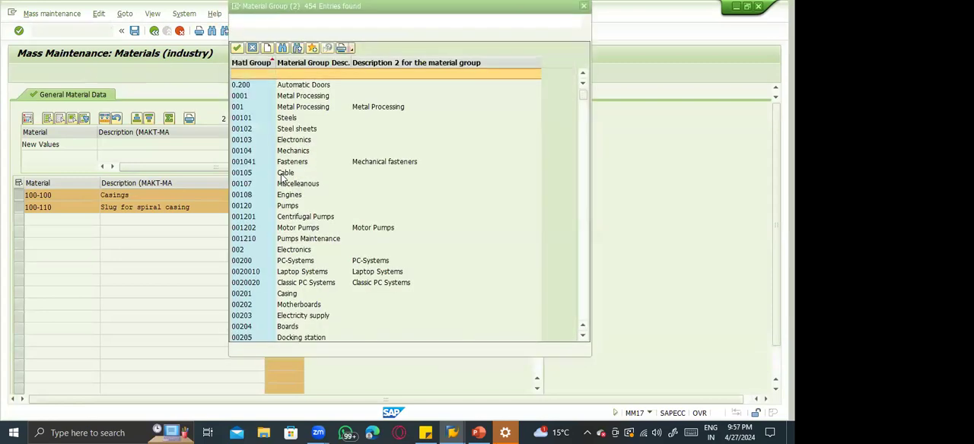
{"action": "left_click", "coordinate": [272, 172]}
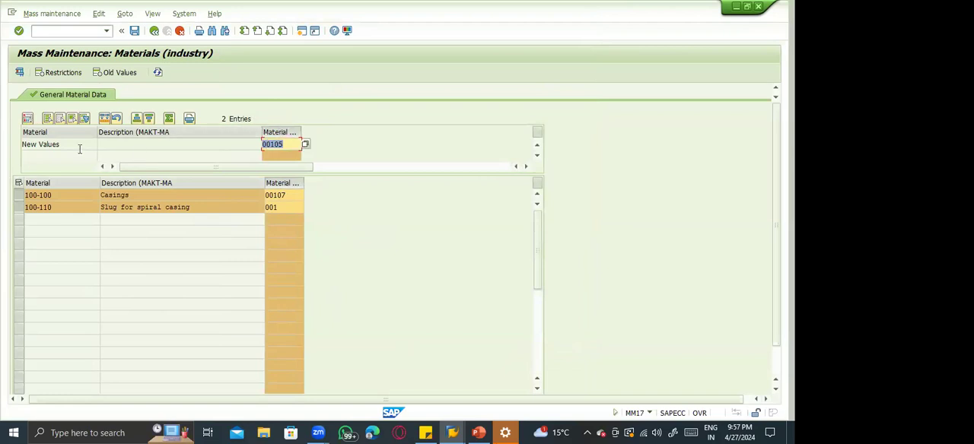
Carry out the mass change of the material group on both materials, check the updated rows, and save.
{"action": "left_click", "coordinate": [104, 119]}
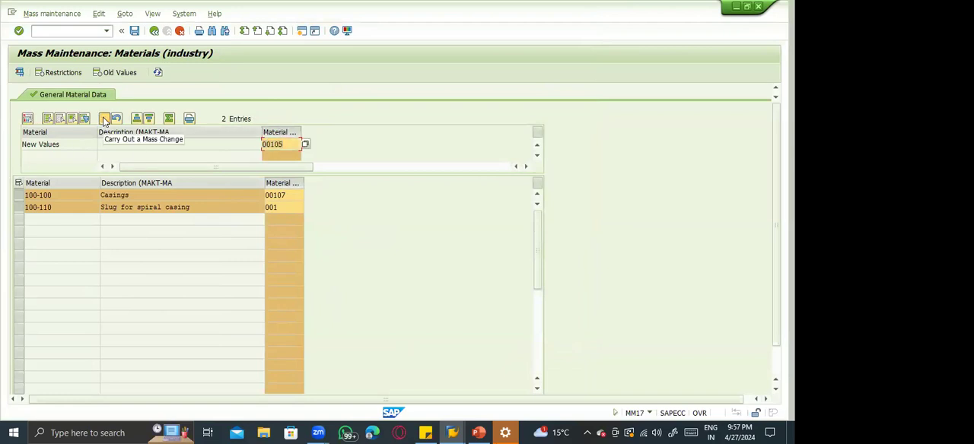
{"action": "left_click", "coordinate": [275, 144]}
{"action": "left_click", "coordinate": [287, 196]}
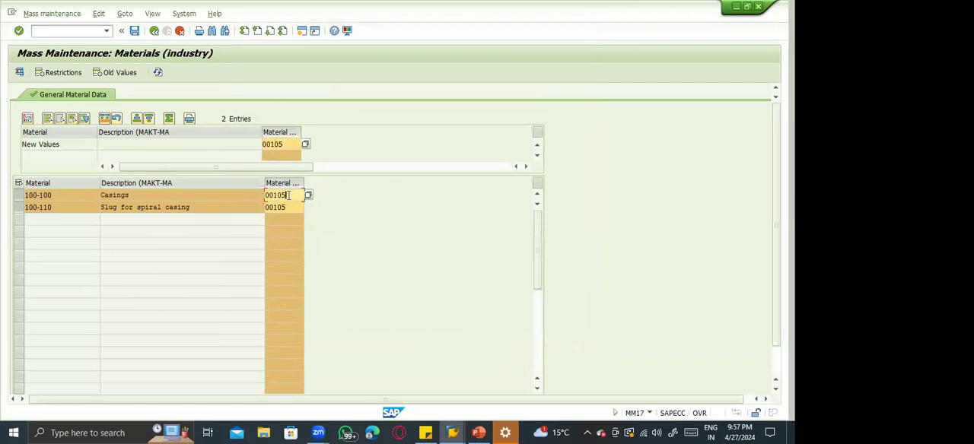
{"action": "left_click", "coordinate": [288, 207]}
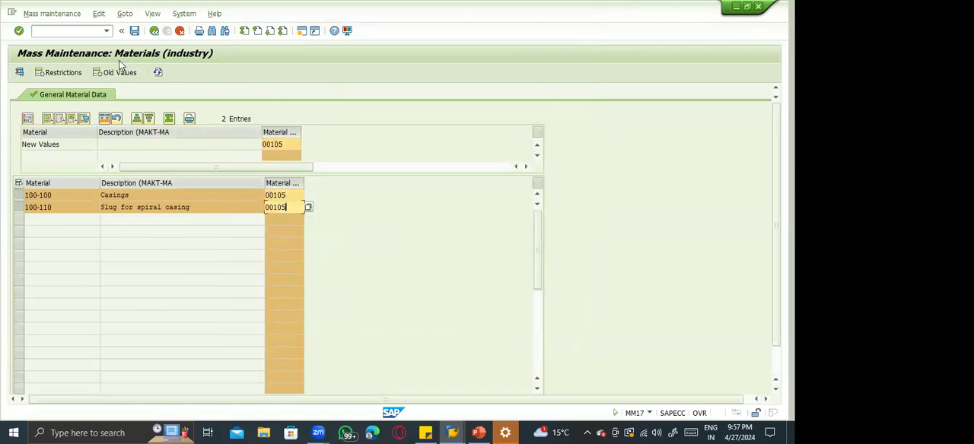
{"action": "left_click", "coordinate": [134, 31]}
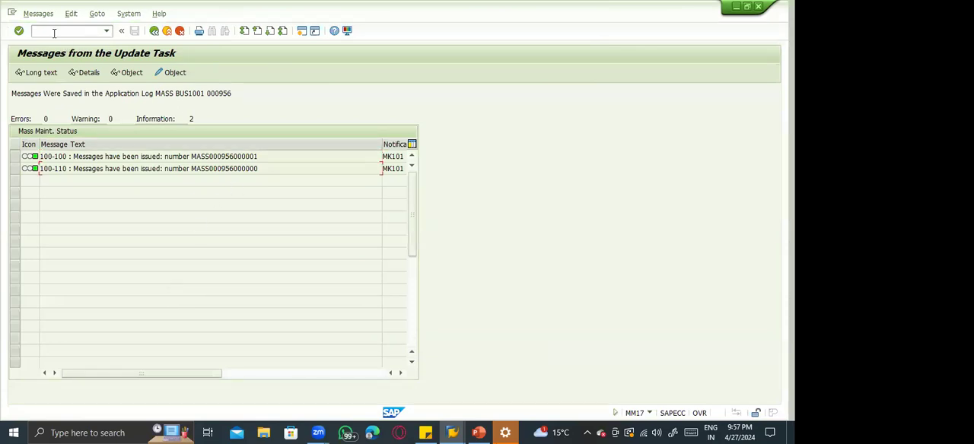
Display material 100-100 in transaction MM03 with the Basic Data 1 view and check its material group.
{"action": "type", "text": "/nmm0"}
{"action": "key", "text": "Return"}
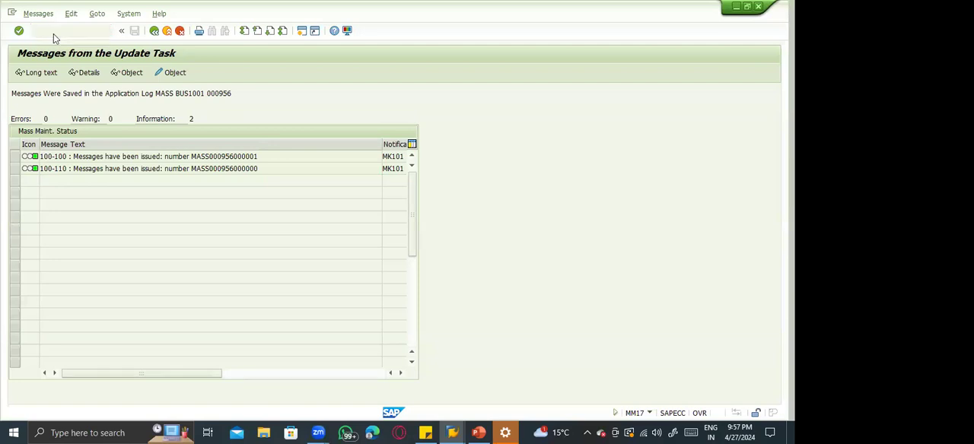
{"action": "key", "text": "Delete"}
{"action": "type", "text": "100-100"}
{"action": "key", "text": "Return"}
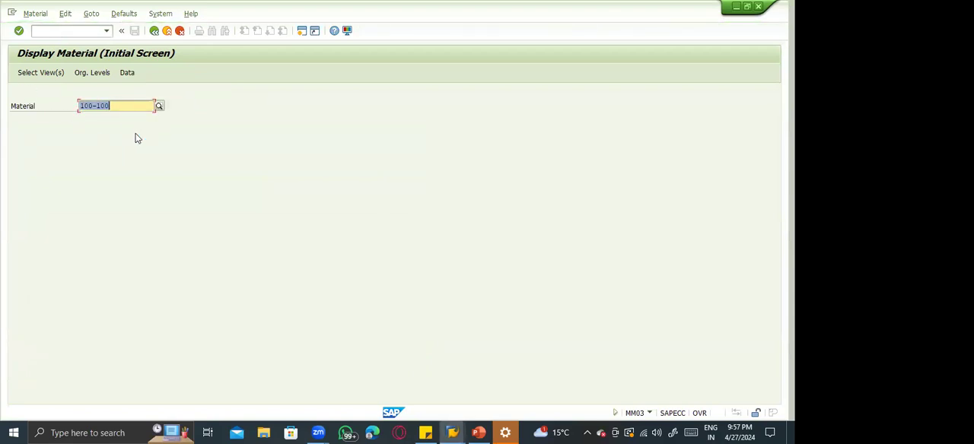
{"action": "key", "text": "Return"}
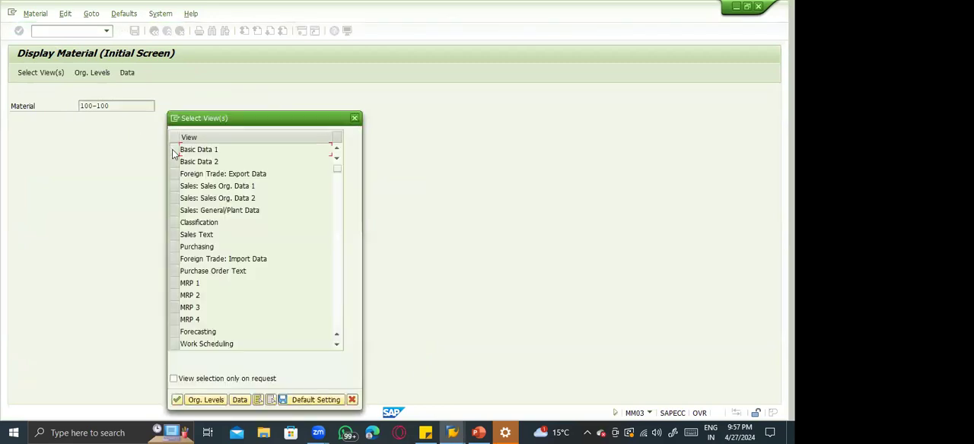
{"action": "left_click", "coordinate": [174, 152]}
{"action": "key", "text": "Return"}
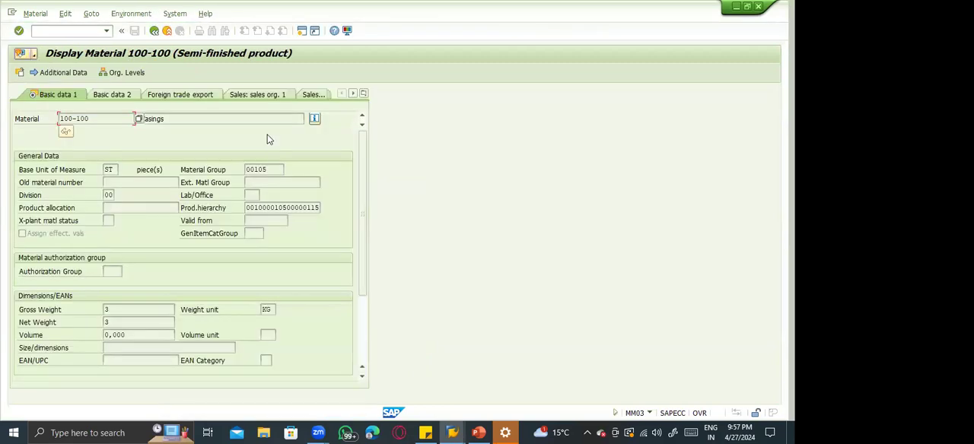
{"action": "left_click", "coordinate": [270, 169]}
{"action": "left_click", "coordinate": [154, 30]}
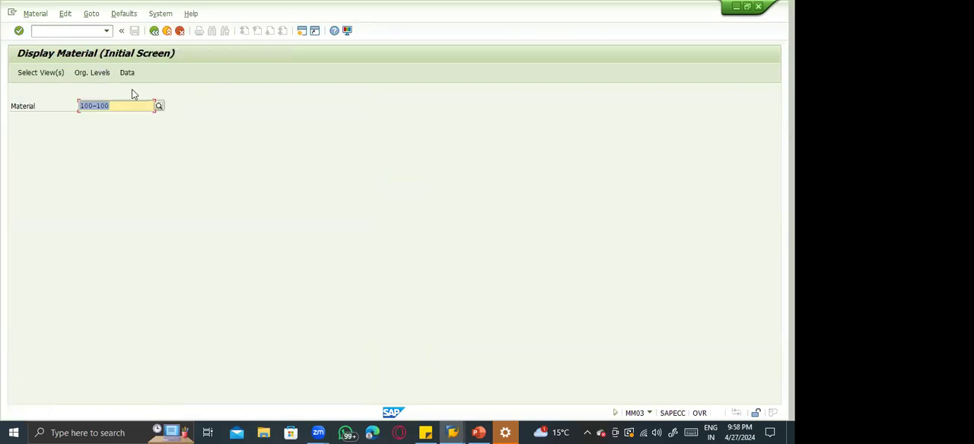
Display the Basic Data 1 view of material 100-110 and check its material group.
{"action": "type", "text": "=="}
{"action": "key", "text": "BackSpace"}
{"action": "key", "text": "BackSpace"}
{"action": "key", "text": "BackSpace"}
{"action": "key", "text": "BackSpace"}
{"action": "type", "text": "10"}
{"action": "key", "text": "Return"}
{"action": "key", "text": "Return"}
{"action": "left_click", "coordinate": [175, 151]}
{"action": "key", "text": "Return"}
{"action": "left_click", "coordinate": [261, 170]}
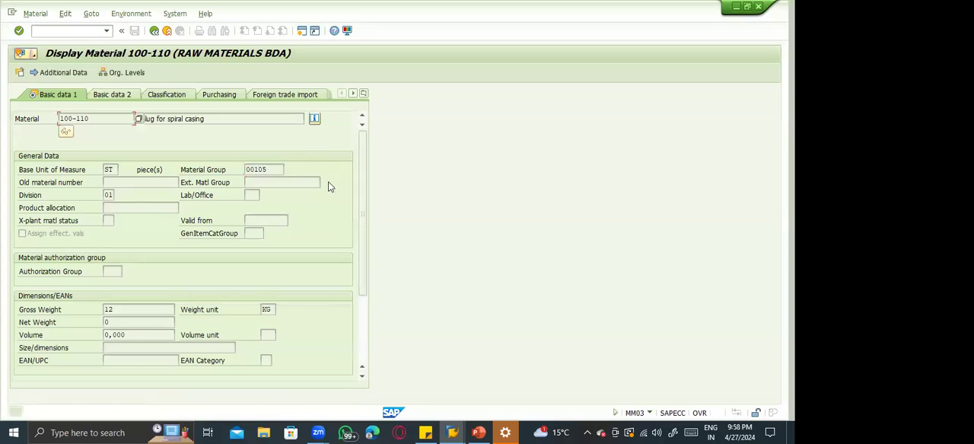
Look at the Material master slide in PowerPoint, switch to the SAP session showing Display IMG, and return it to SAP Easy Access.
{"action": "key", "text": "alt+Tab"}
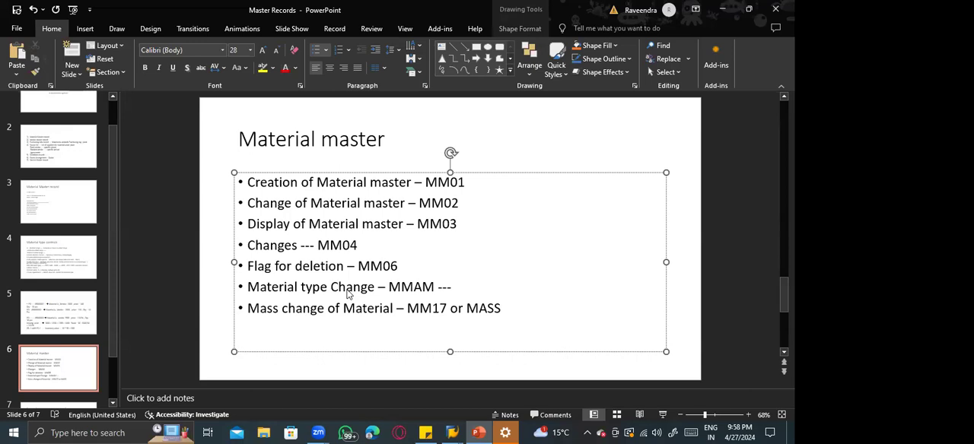
{"action": "key", "text": "alt+Tab"}
{"action": "key", "text": "alt+Tab"}
{"action": "key", "text": "Tab"}
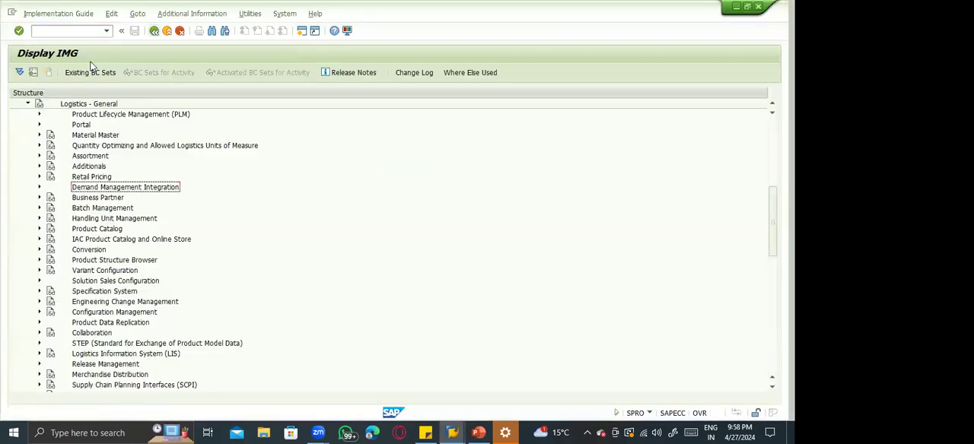
{"action": "key", "text": "F3"}
{"action": "key", "text": "F3"}
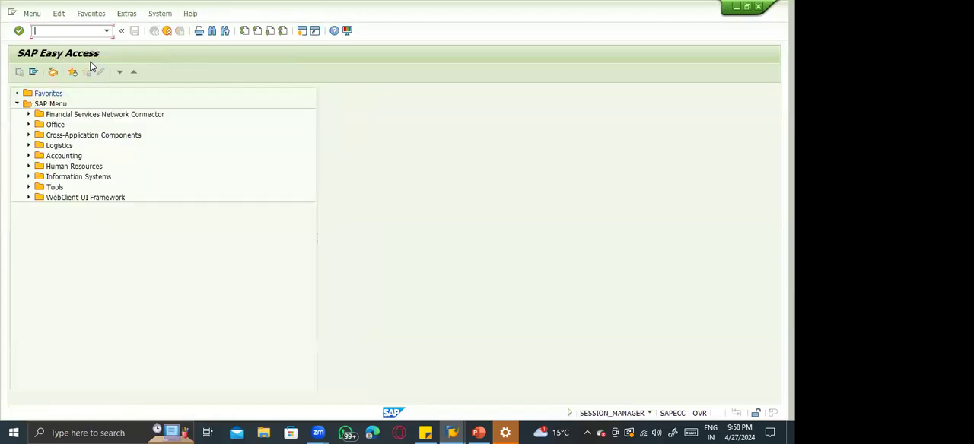
Expand the SAP Easy Access tree through Logistics, Materials Management and Material Master down to the Material folder.
{"action": "left_click", "coordinate": [27, 147]}
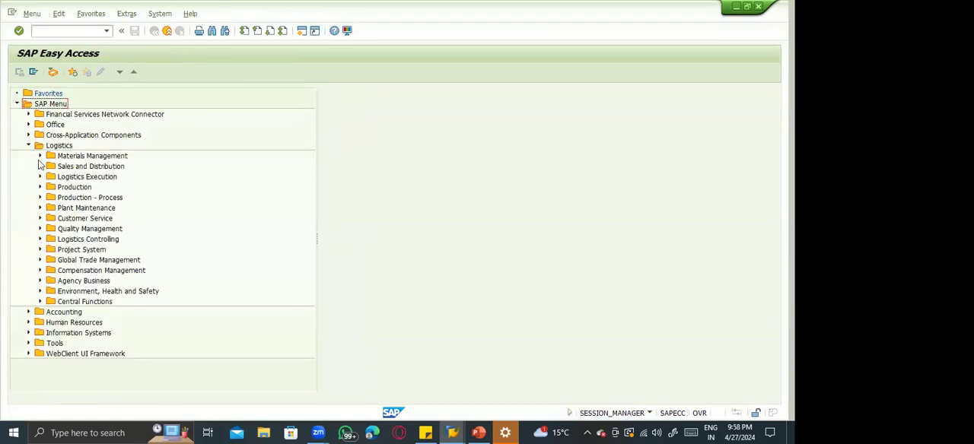
{"action": "left_click", "coordinate": [40, 156]}
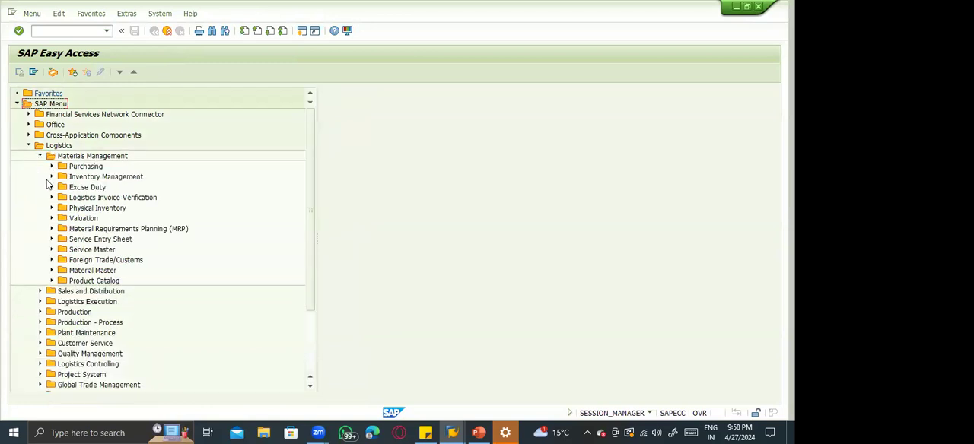
{"action": "left_click", "coordinate": [51, 271]}
{"action": "left_click", "coordinate": [63, 281]}
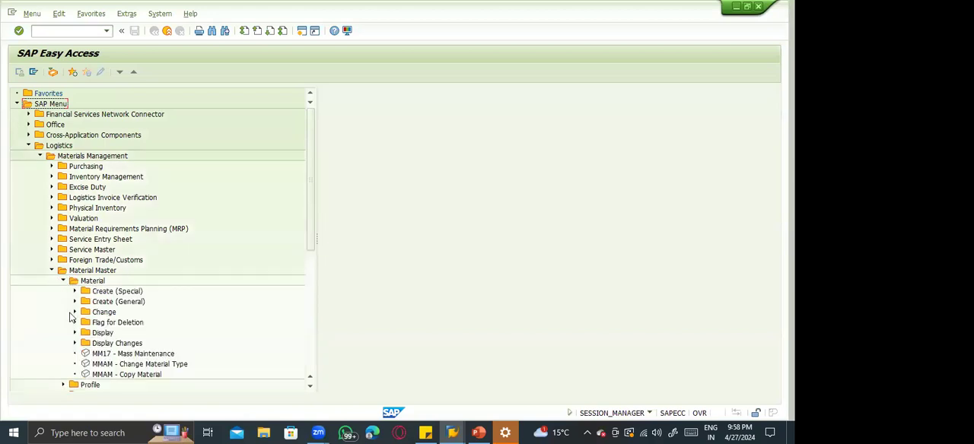
Expand the Display Changes, Display, Flag for Deletion, Change and Create (General) folders under Material to view their transaction codes.
{"action": "left_click", "coordinate": [74, 344]}
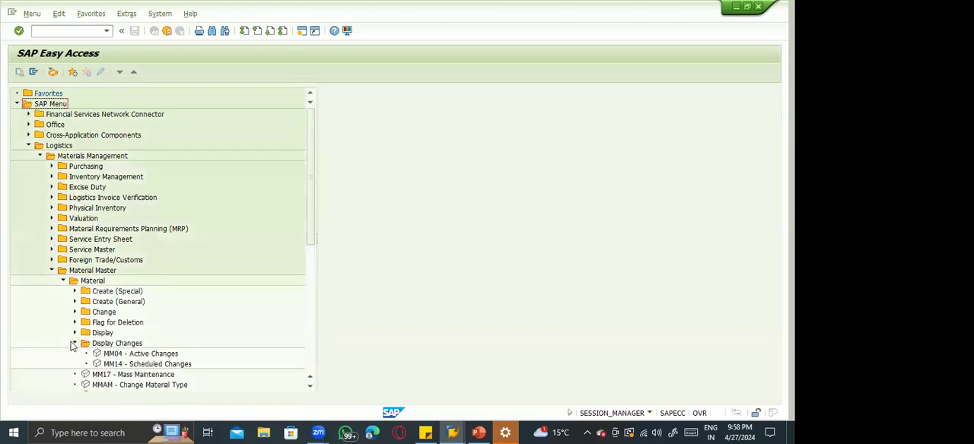
{"action": "left_click", "coordinate": [75, 334]}
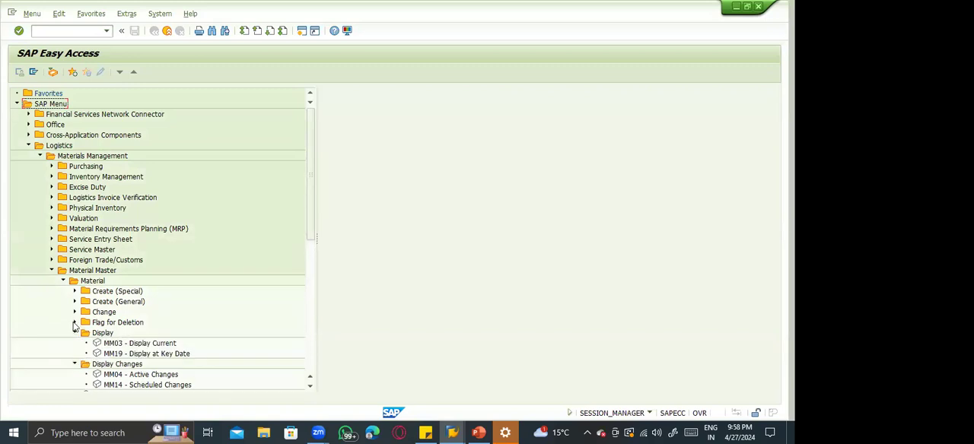
{"action": "left_click", "coordinate": [75, 324]}
{"action": "left_click", "coordinate": [74, 313]}
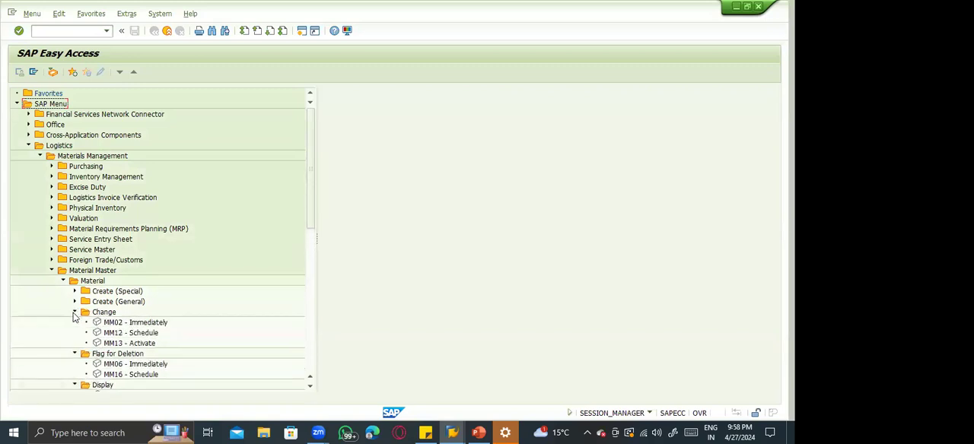
{"action": "left_click", "coordinate": [74, 302]}
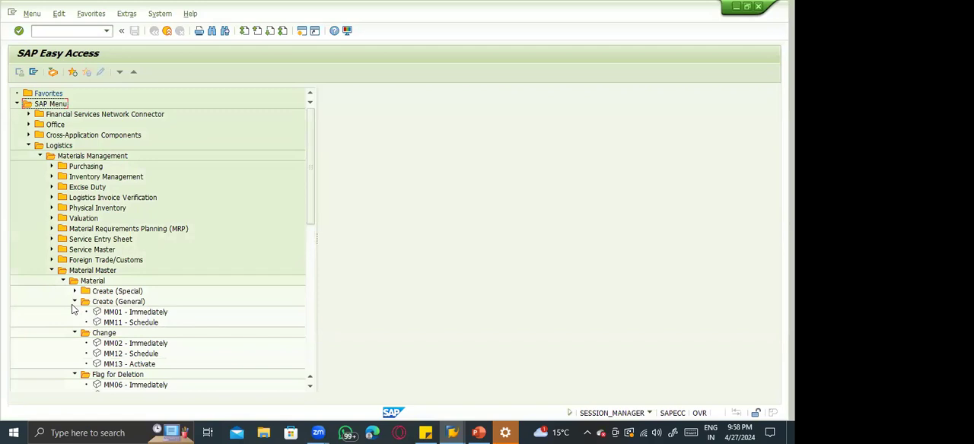